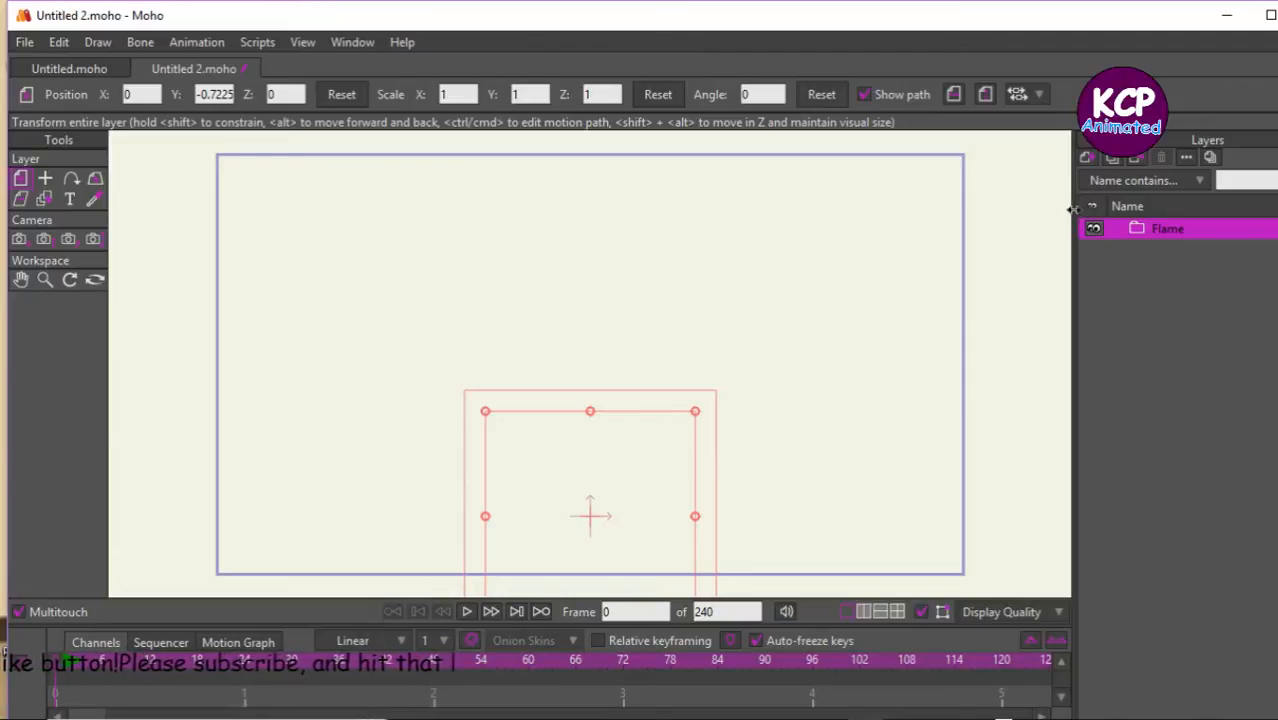
# Add a new vector layer and move it into the Flame group.
pyautogui.click(1088, 159)
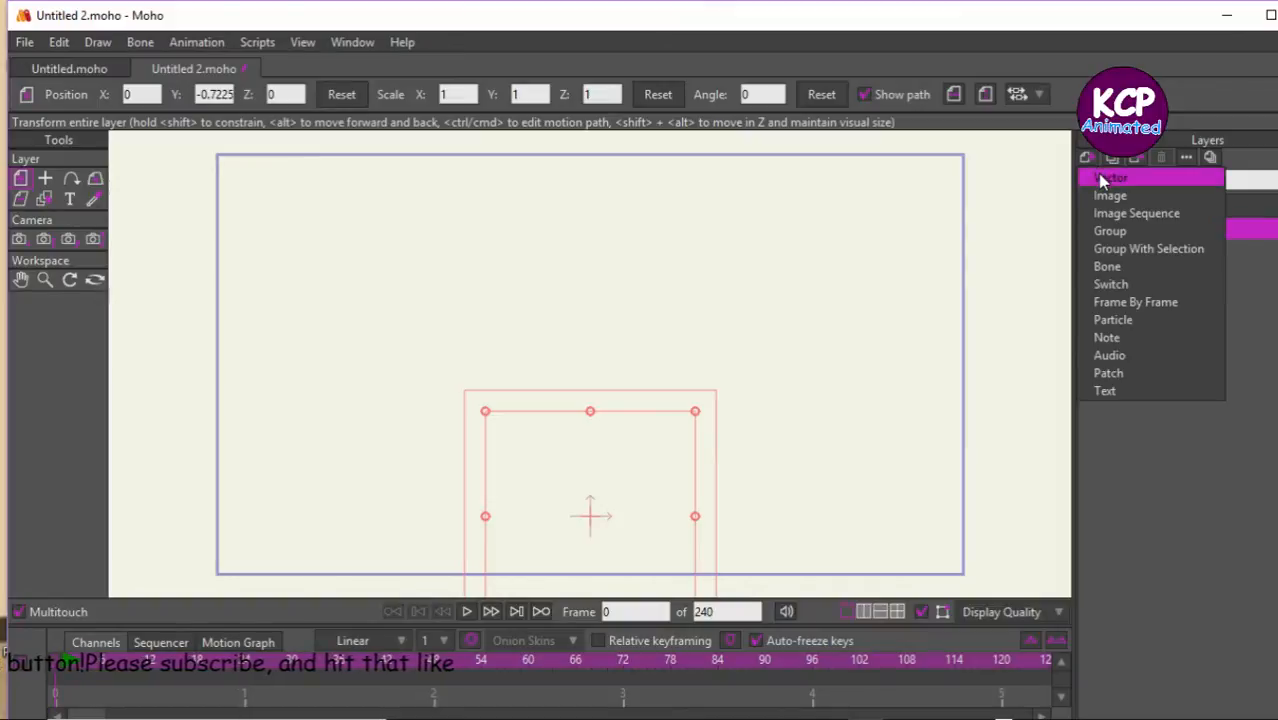
pyautogui.click(1100, 178)
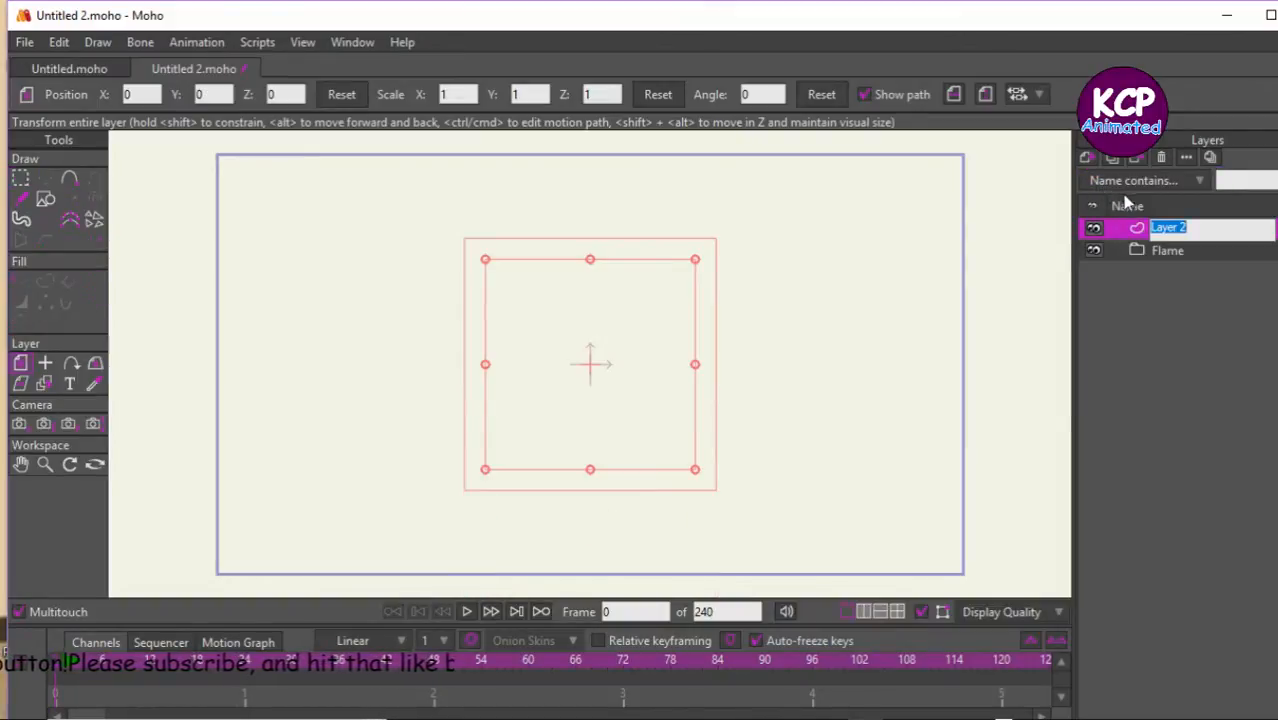
pyautogui.press('Return')
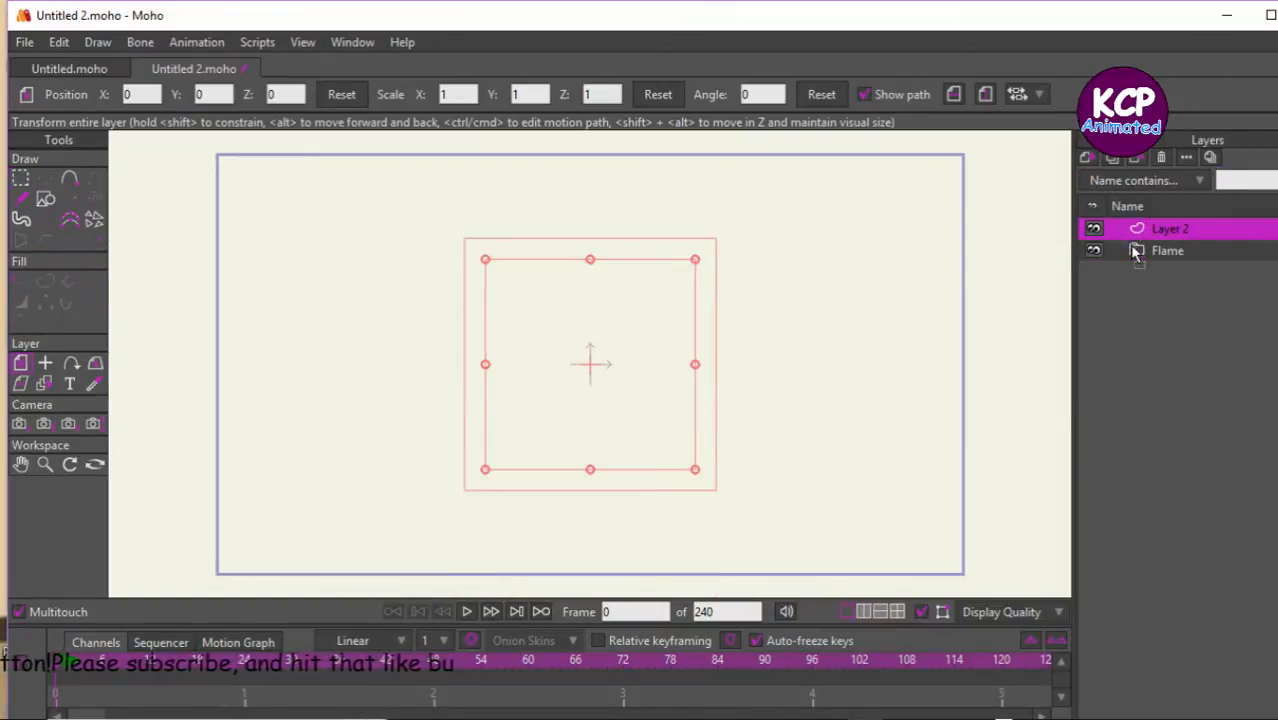
pyautogui.moveTo(1135, 257); pyautogui.dragTo(1137, 256)
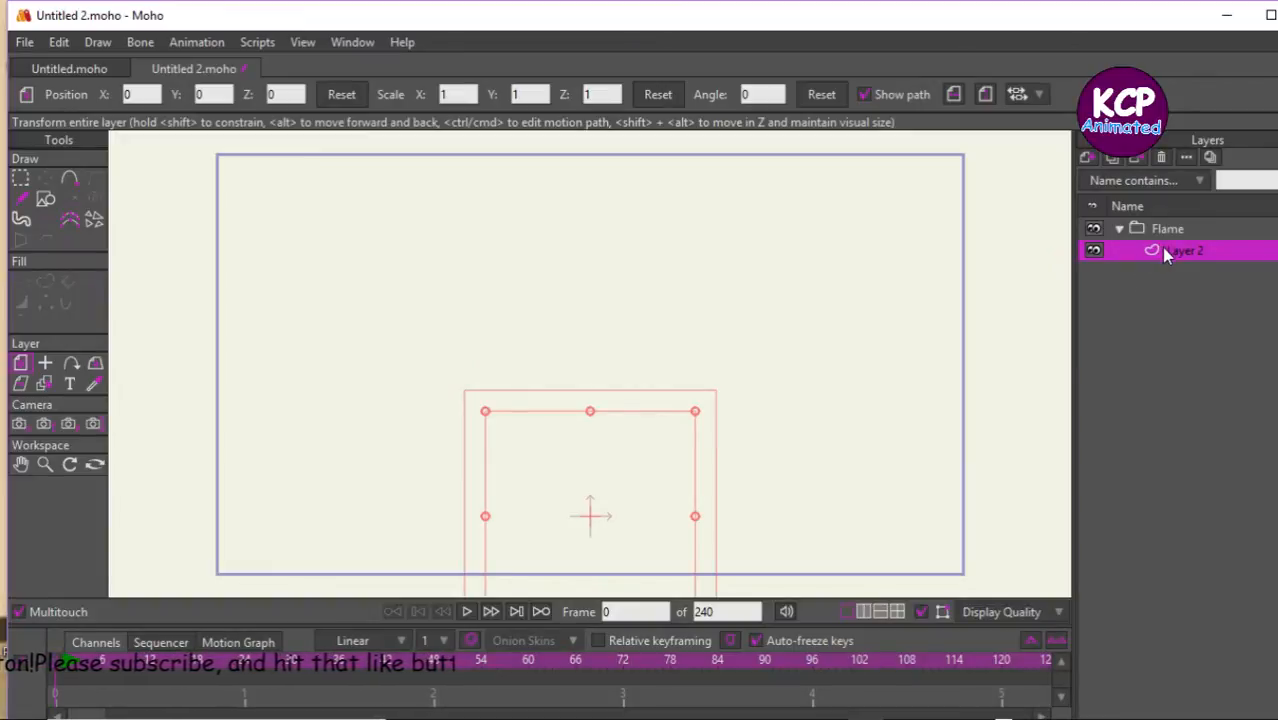
# Rename the new vector layer in the Flame group as Flame 1.
pyautogui.doubleClick(1164, 250)
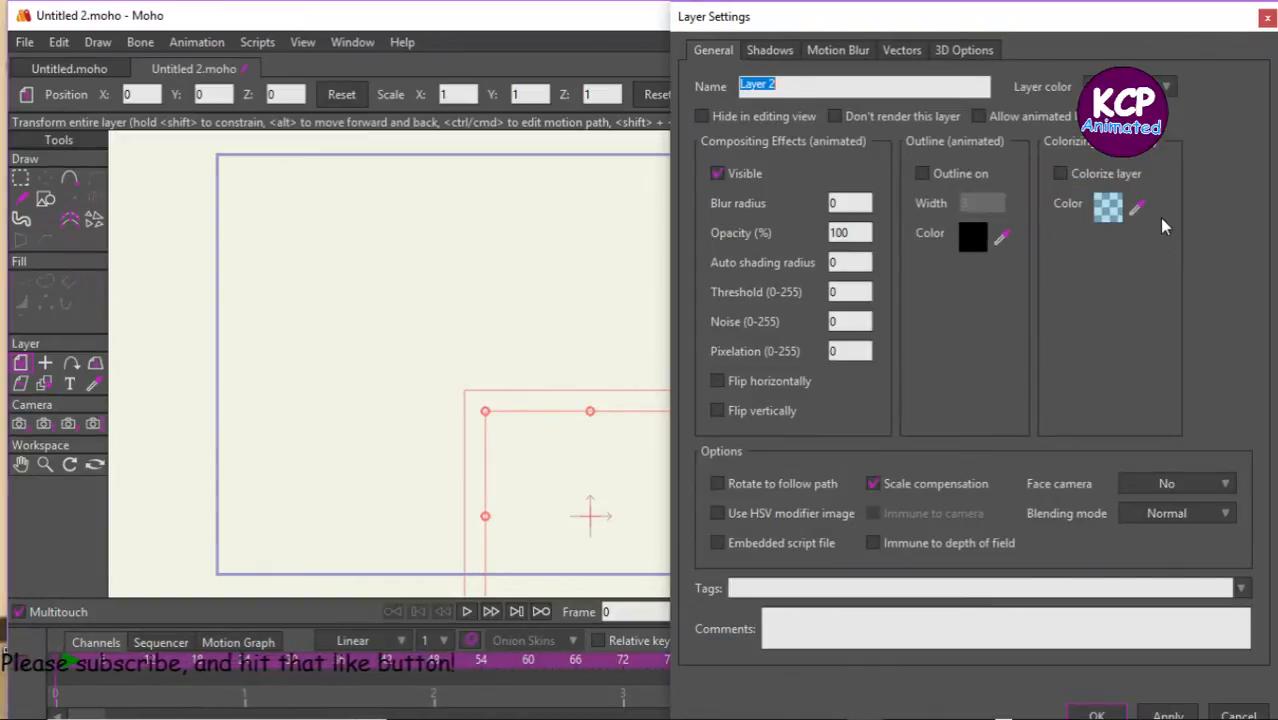
pyautogui.write('Flame 1')
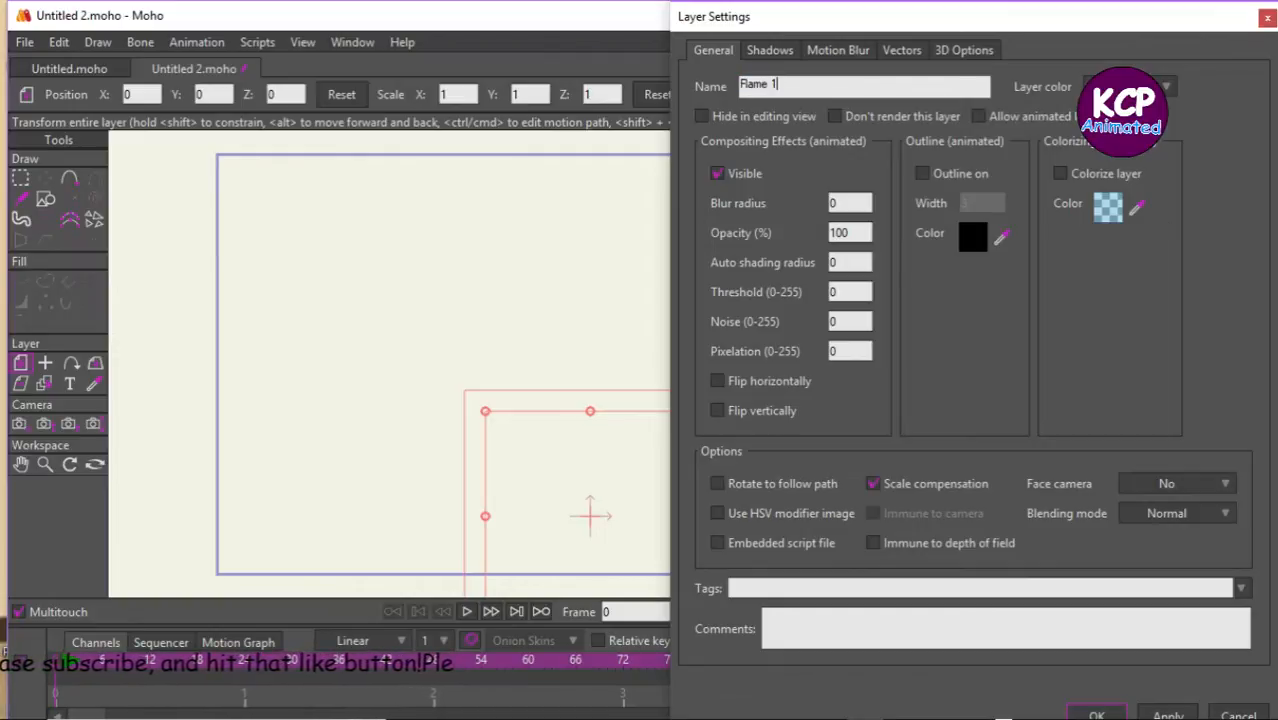
pyautogui.press('Return')
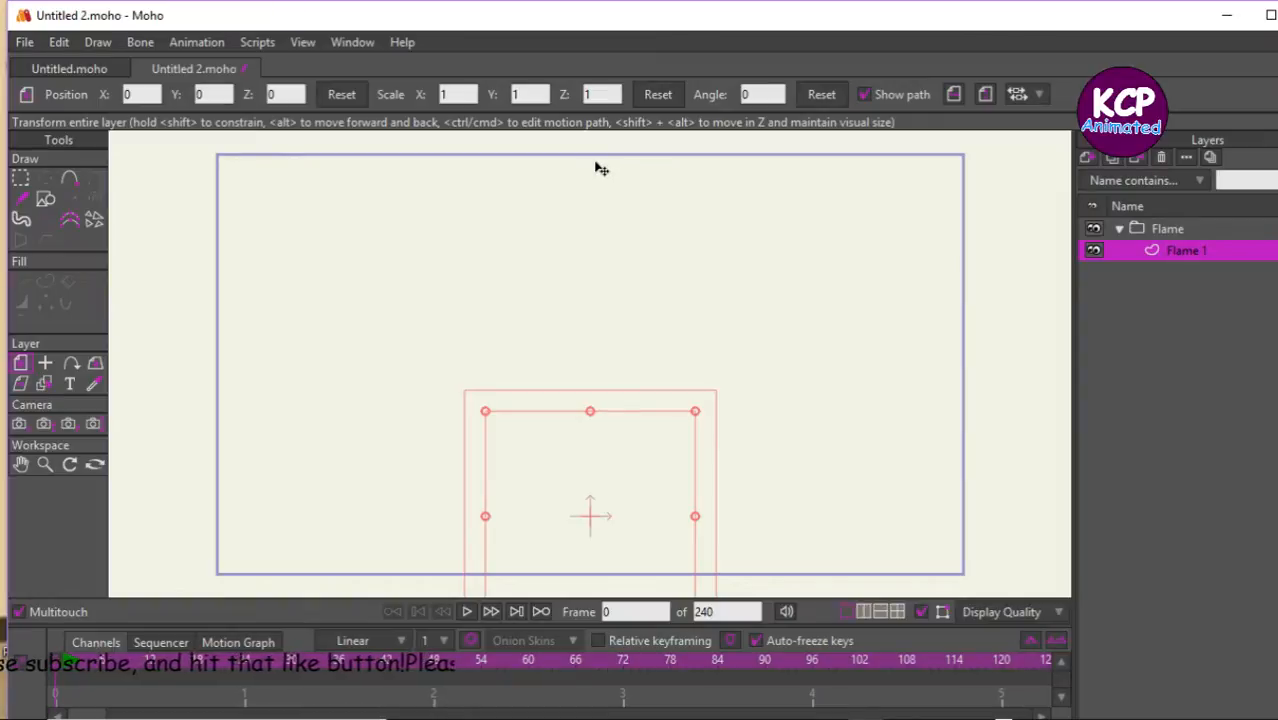
# Draw an orange circle at the bottom centre of the frame and set the layer's origin at its lowest point.
pyautogui.click(45, 198)
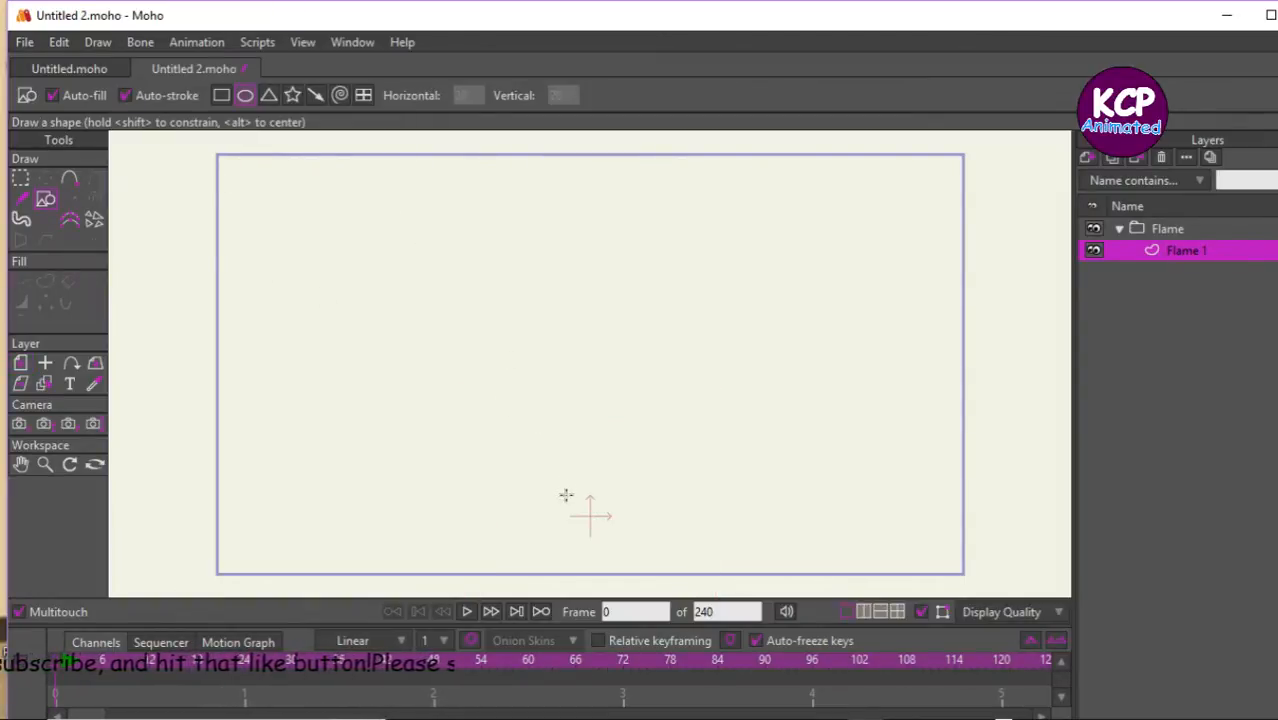
pyautogui.moveTo(566, 495); pyautogui.dragTo(640, 548)
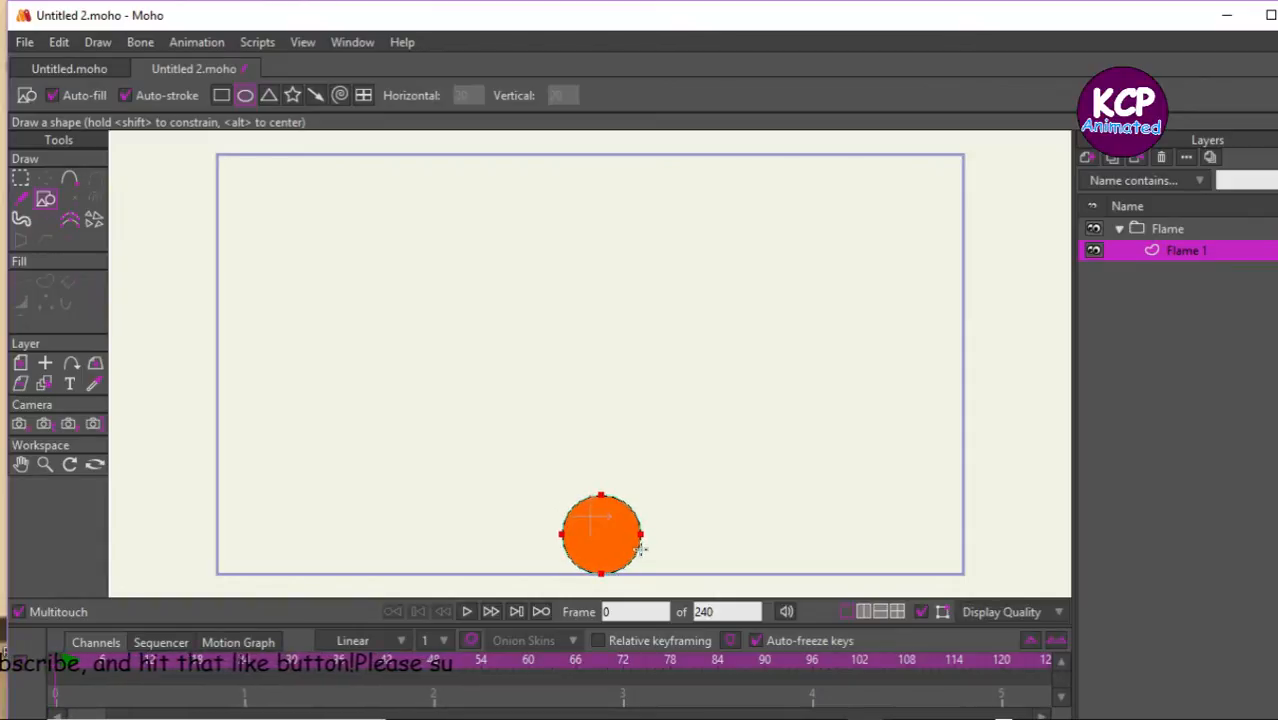
pyautogui.click(45, 180)
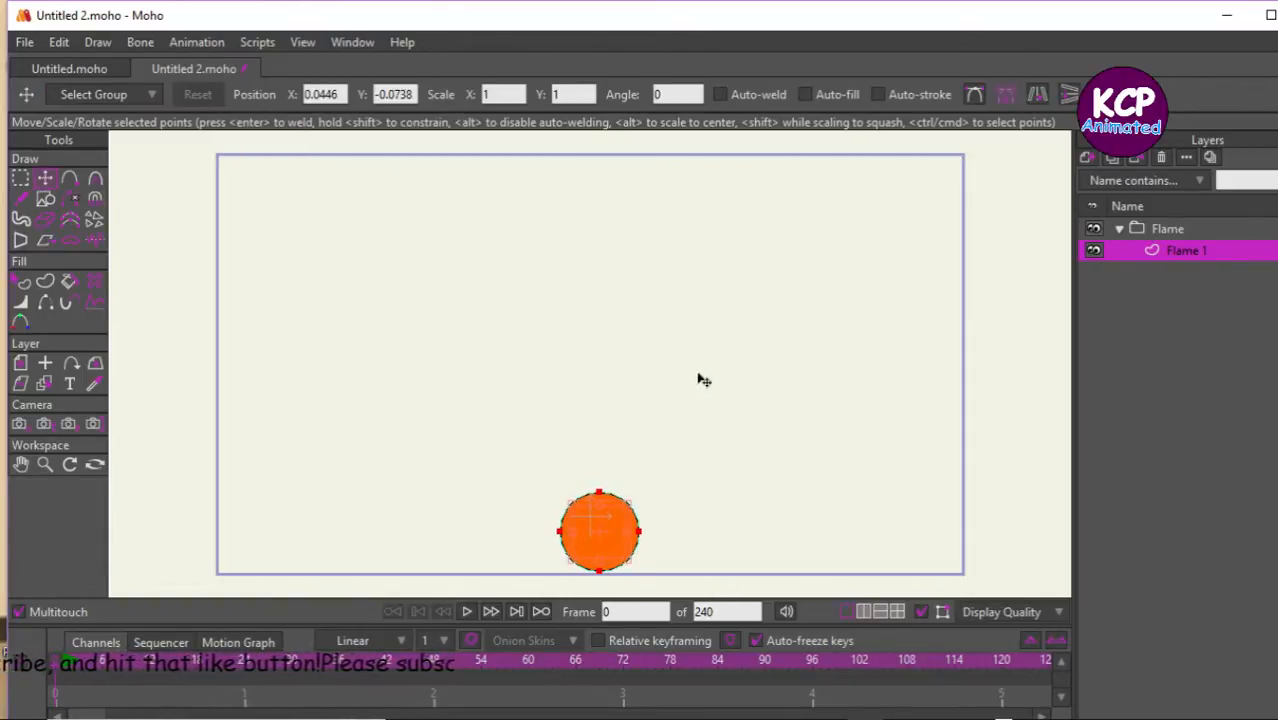
pyautogui.click(46, 365)
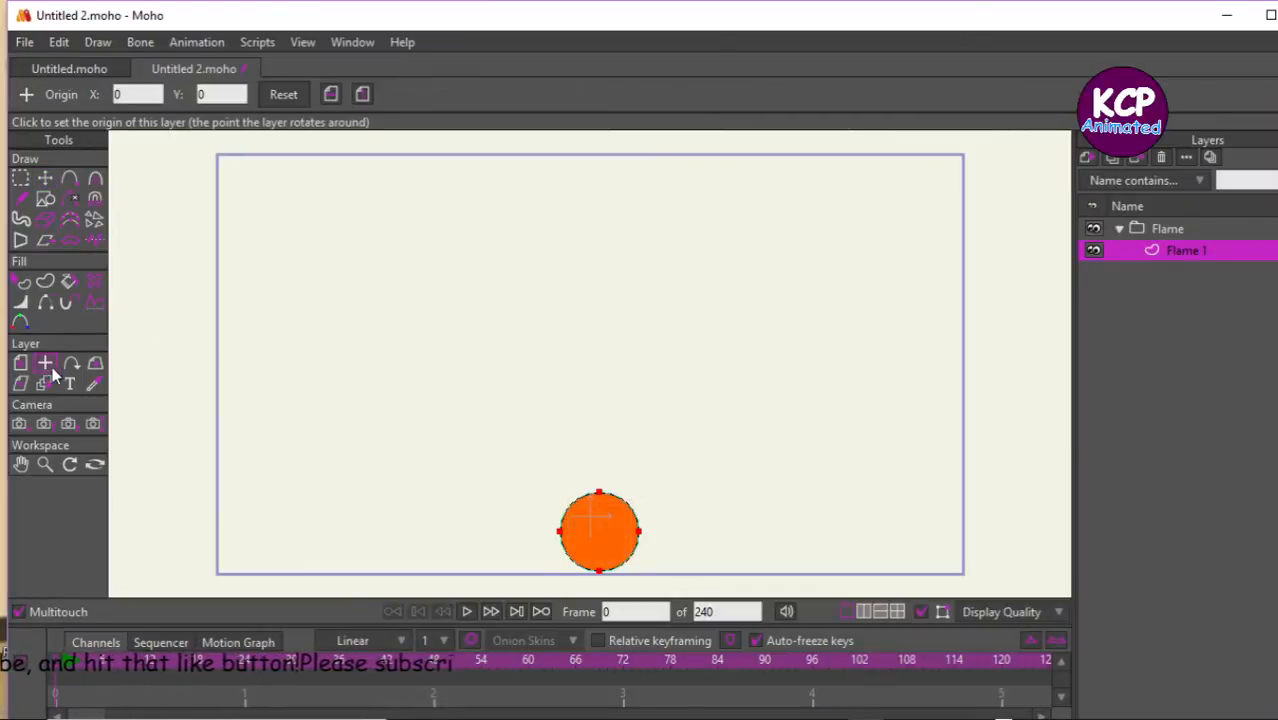
pyautogui.click(600, 569)
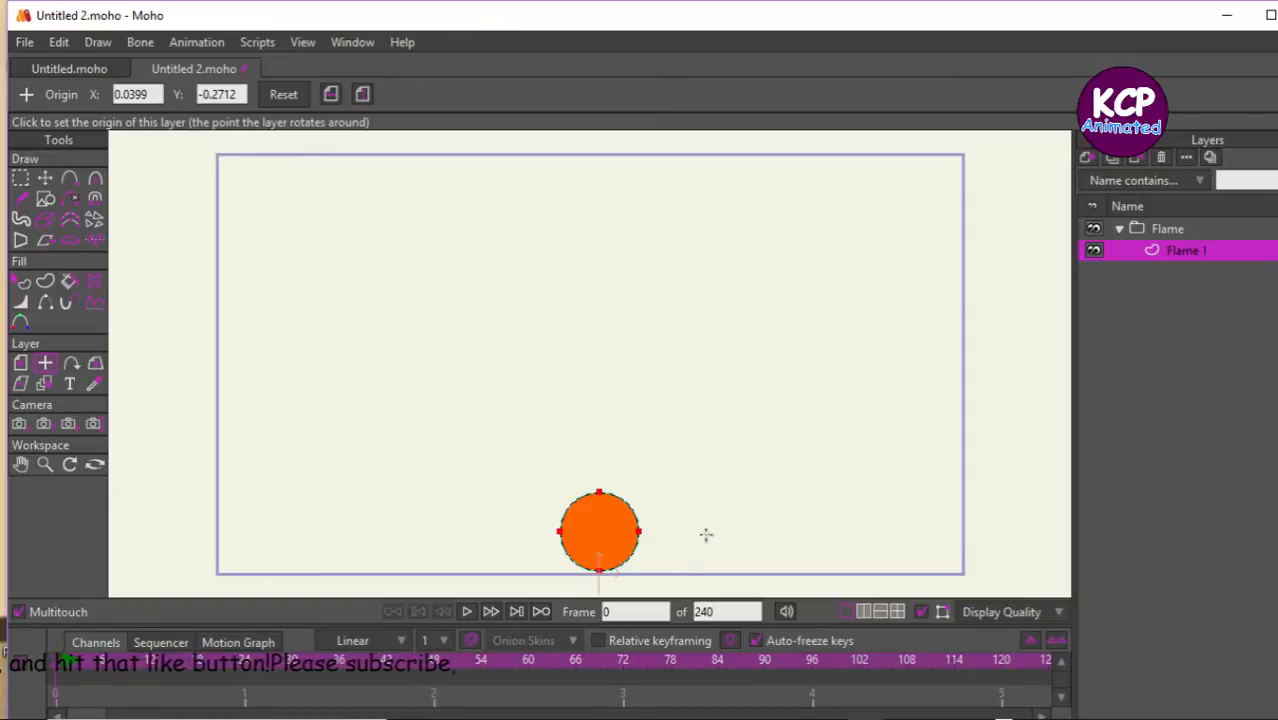
# Duplicate Flame 1 twice, placing Flame 3 directly right of the original circle and Flame 2 directly left of it.
pyautogui.click(1113, 158)
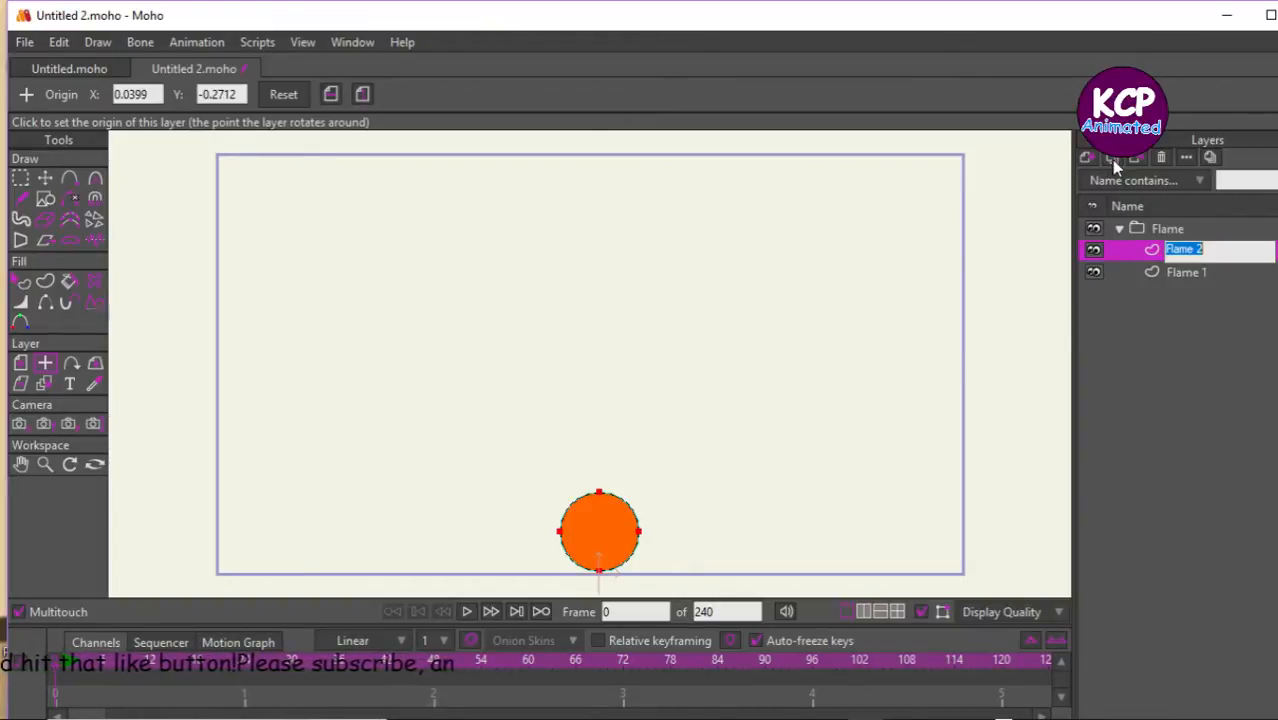
pyautogui.click(1115, 162)
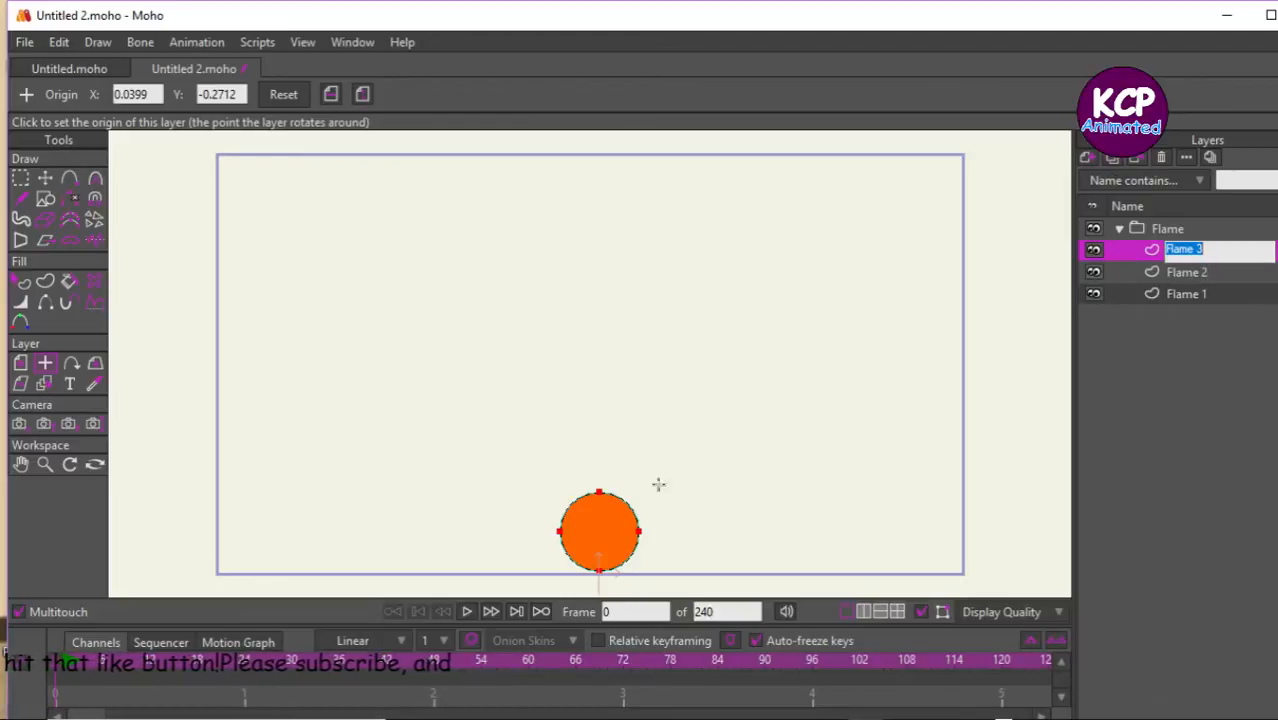
pyautogui.click(20, 363)
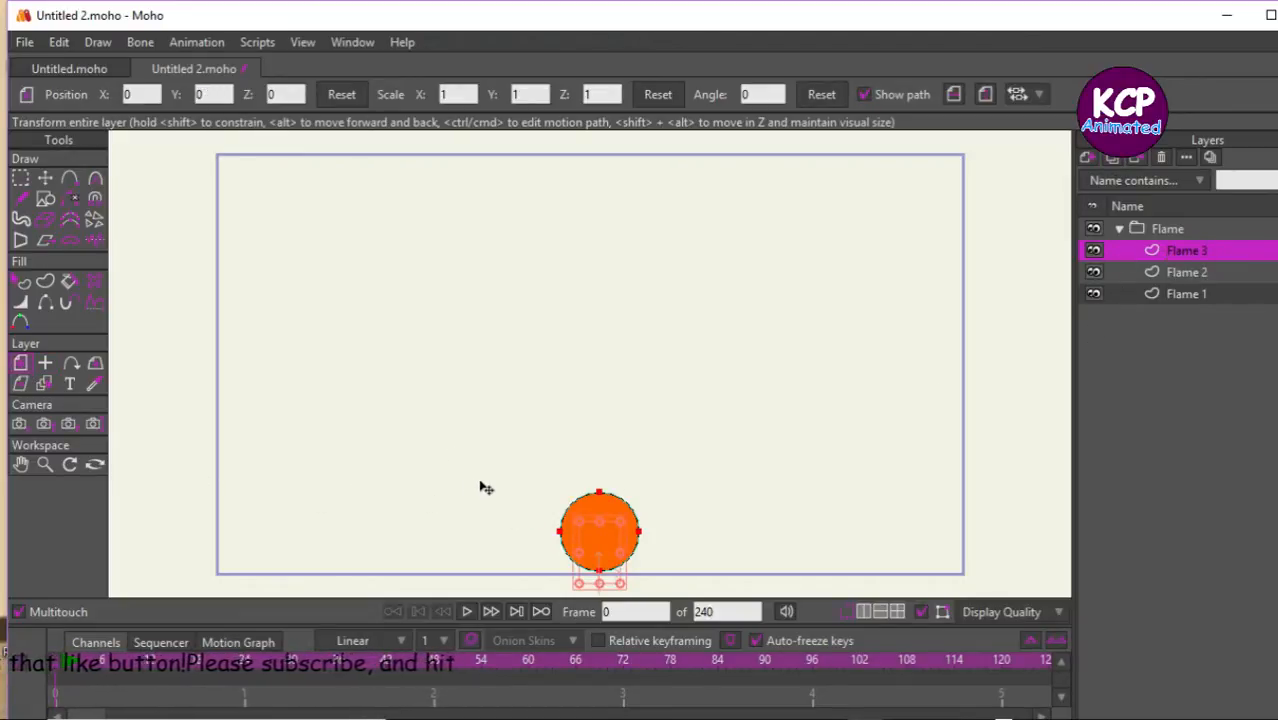
pyautogui.moveTo(479, 499); pyautogui.dragTo(552, 505)
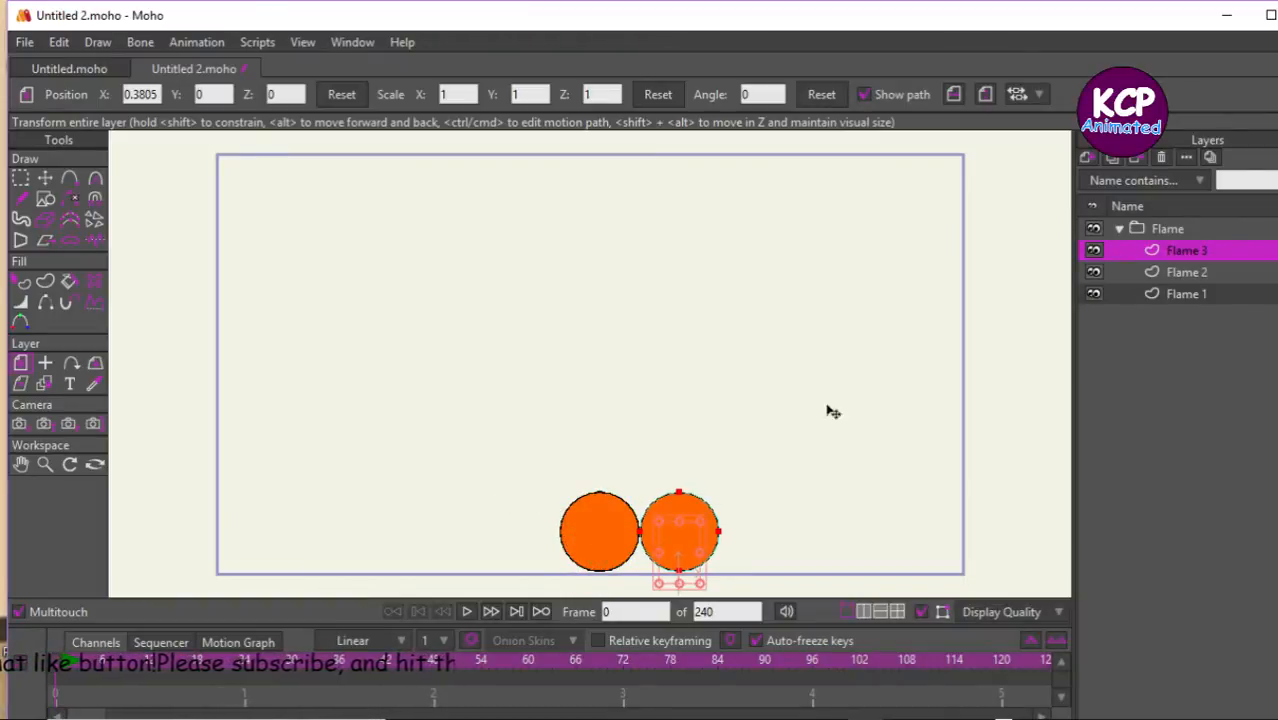
pyautogui.click(1182, 273)
pyautogui.moveTo(760, 422); pyautogui.dragTo(676, 436)
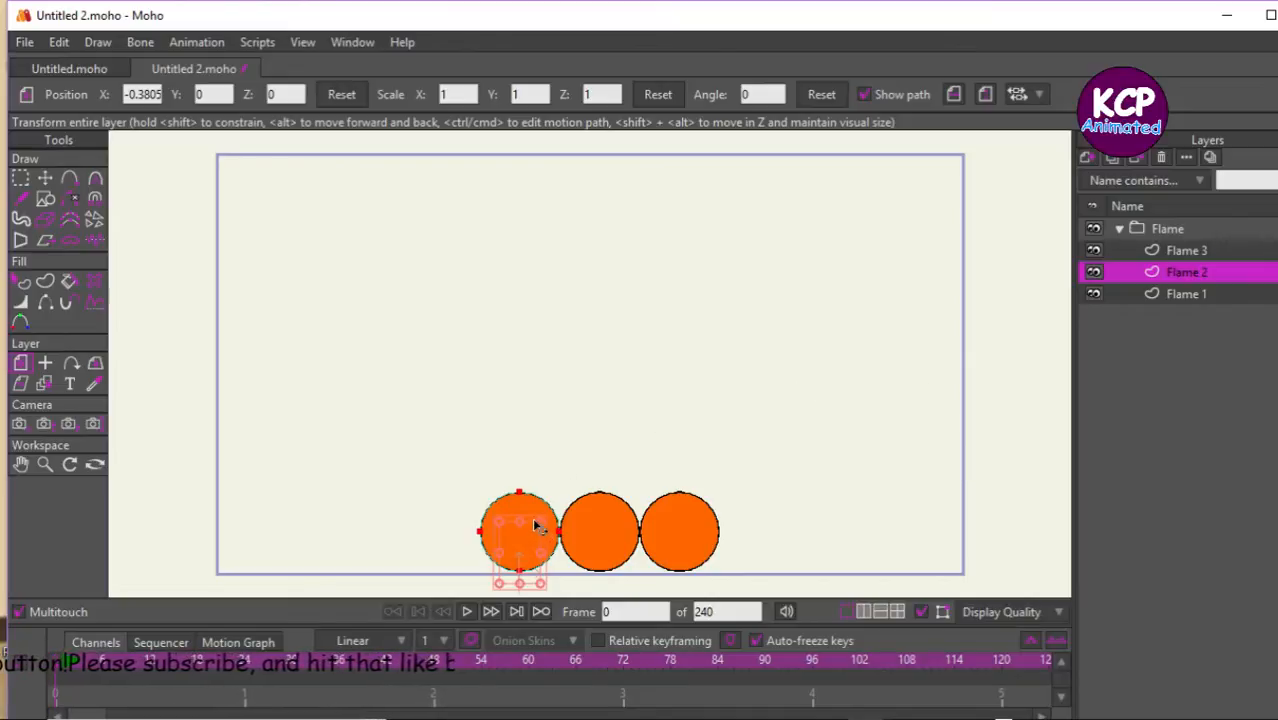
# Scale Flame 2 to about 0.79 and Flame 3 to about 0.77, keeping both circles touching the middle one.
pyautogui.moveTo(538, 518); pyautogui.dragTo(540, 532)
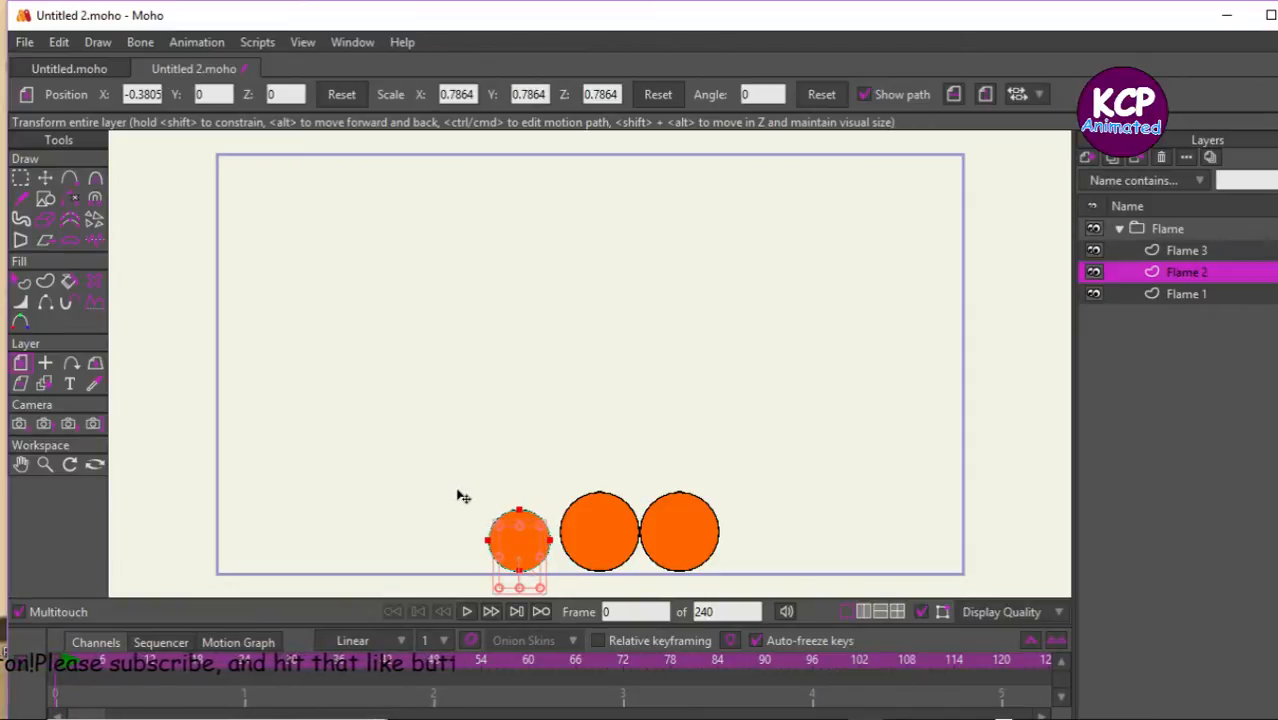
pyautogui.moveTo(463, 497); pyautogui.dragTo(471, 493)
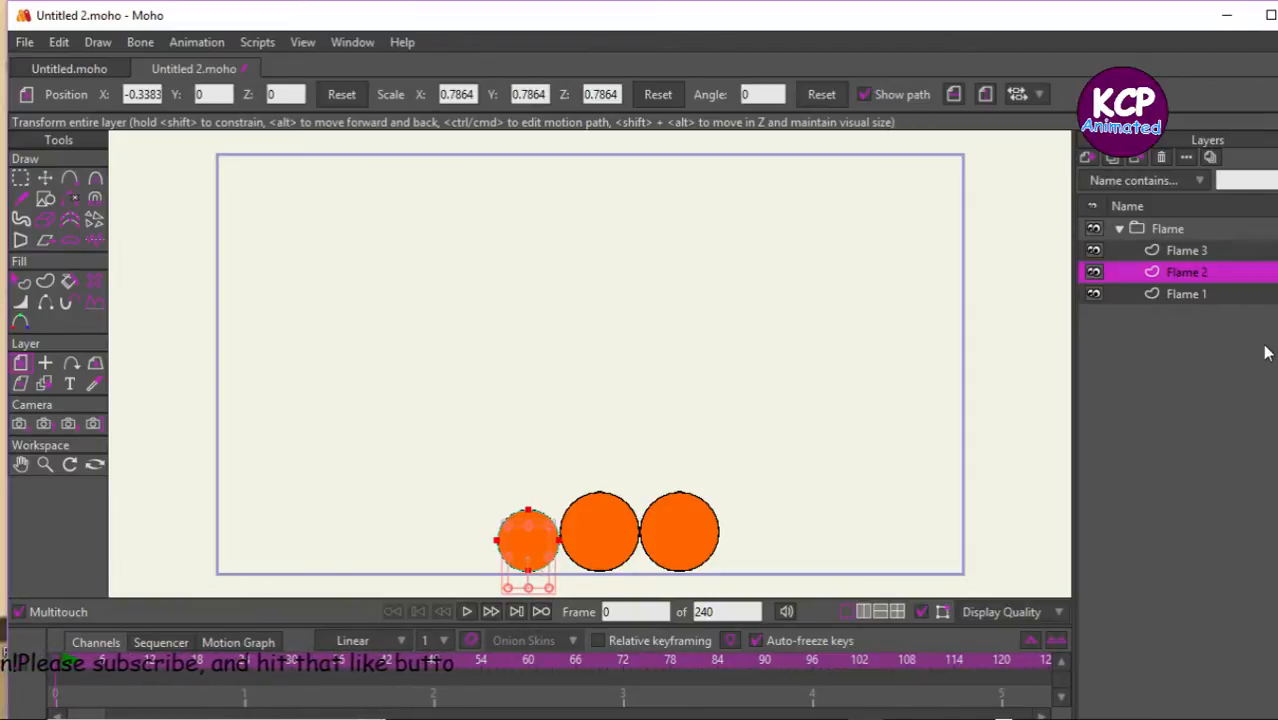
pyautogui.click(1204, 252)
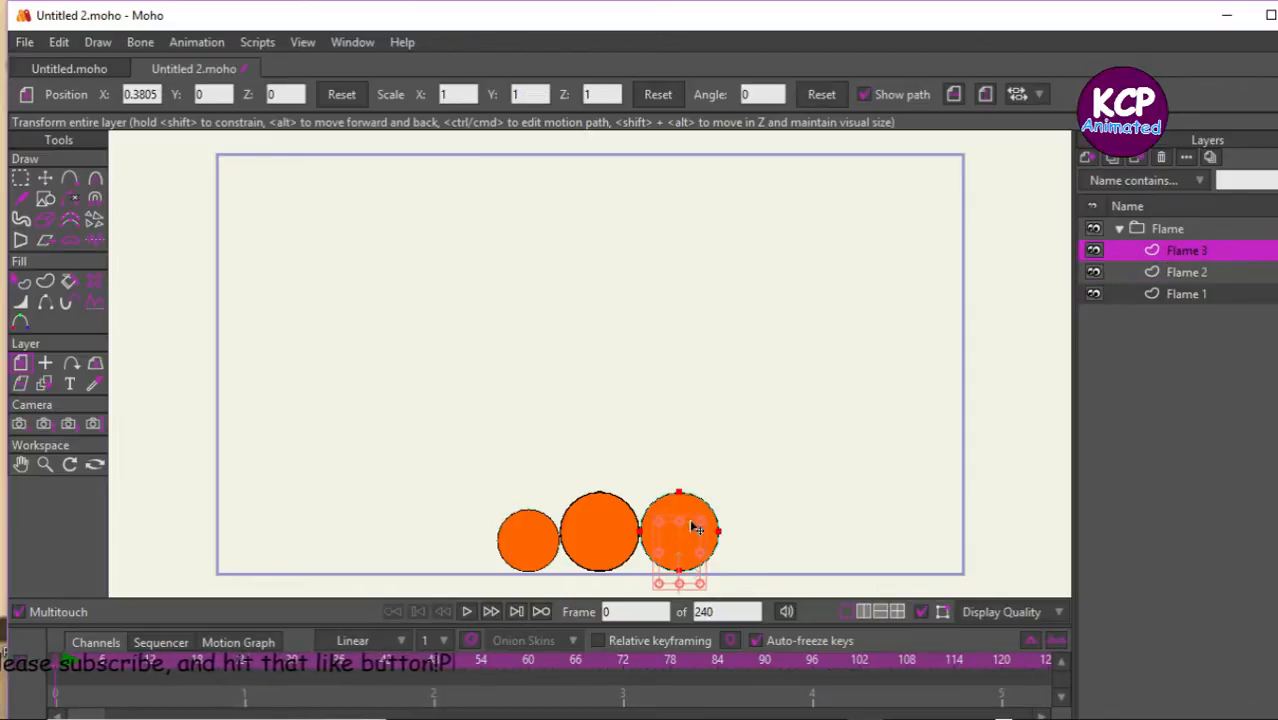
pyautogui.moveTo(700, 521)
pyautogui.mouseDown()
pyautogui.moveTo(719, 532)
pyautogui.moveTo(708, 535)
pyautogui.mouseUp()
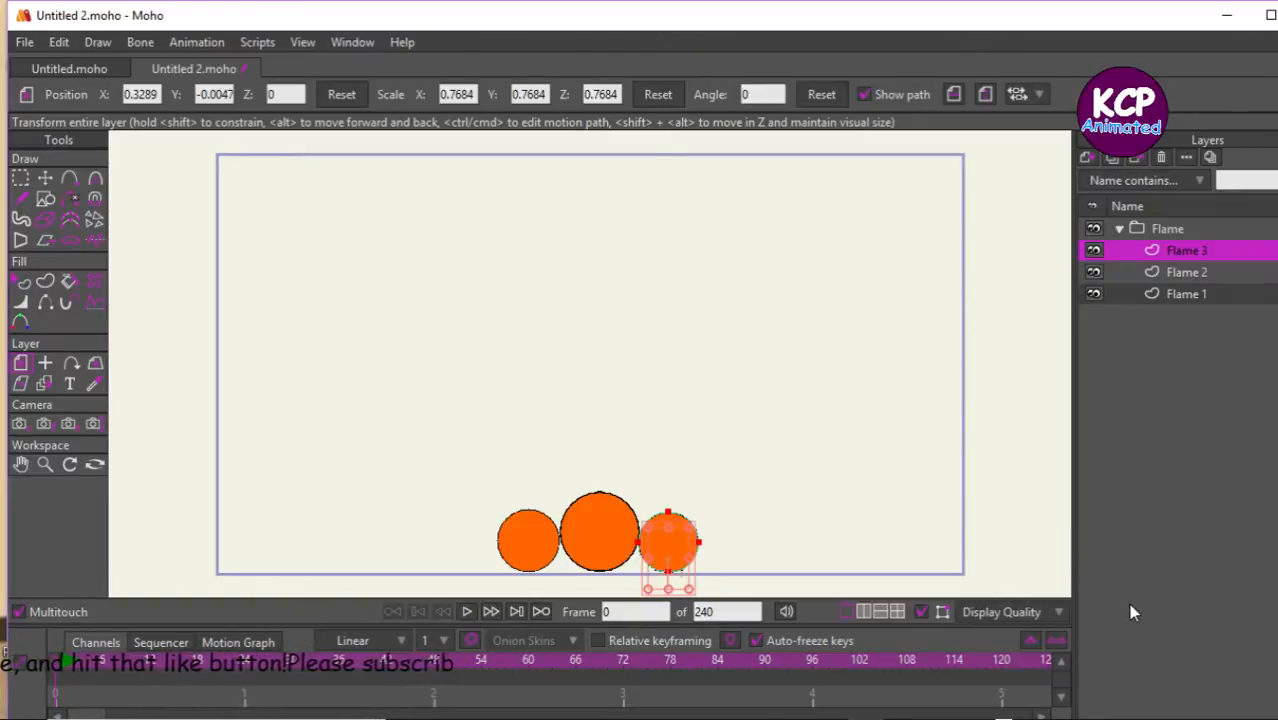
# Enlarge the timeline area and add keyframes for the Flame 1 layer at frames 1 and 18.
pyautogui.press('Right')
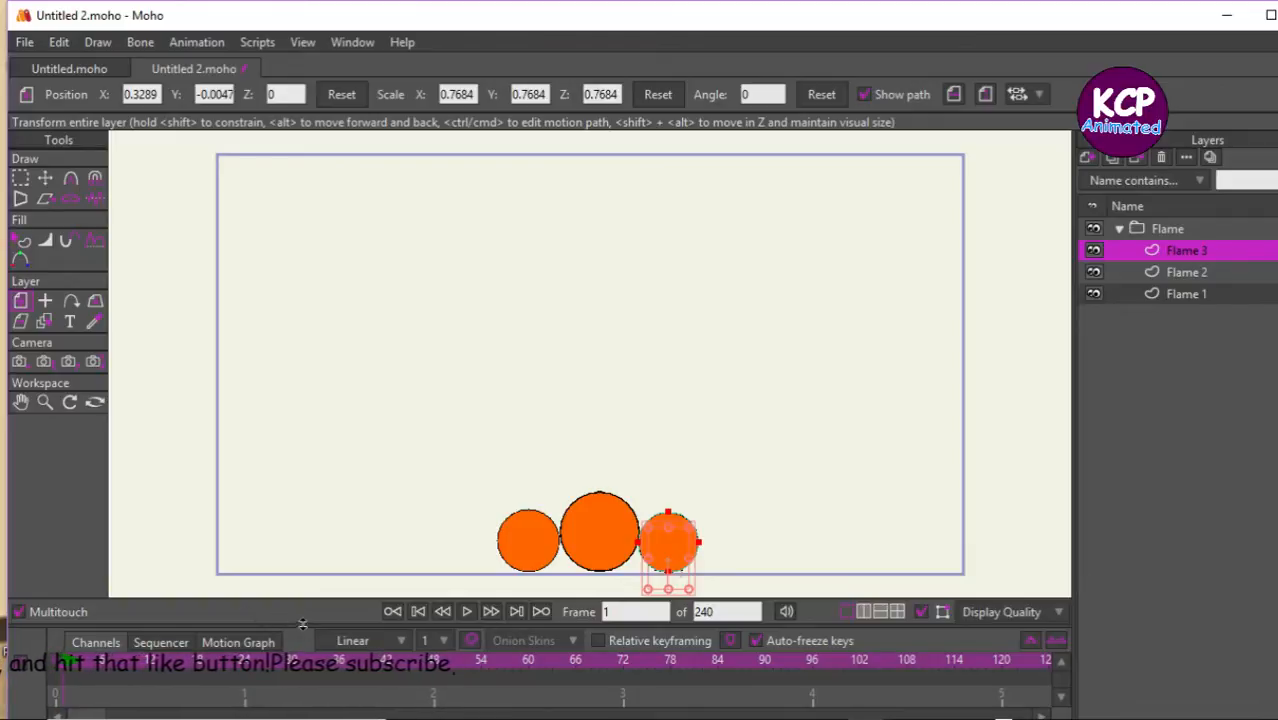
pyautogui.moveTo(300, 600); pyautogui.dragTo(317, 575)
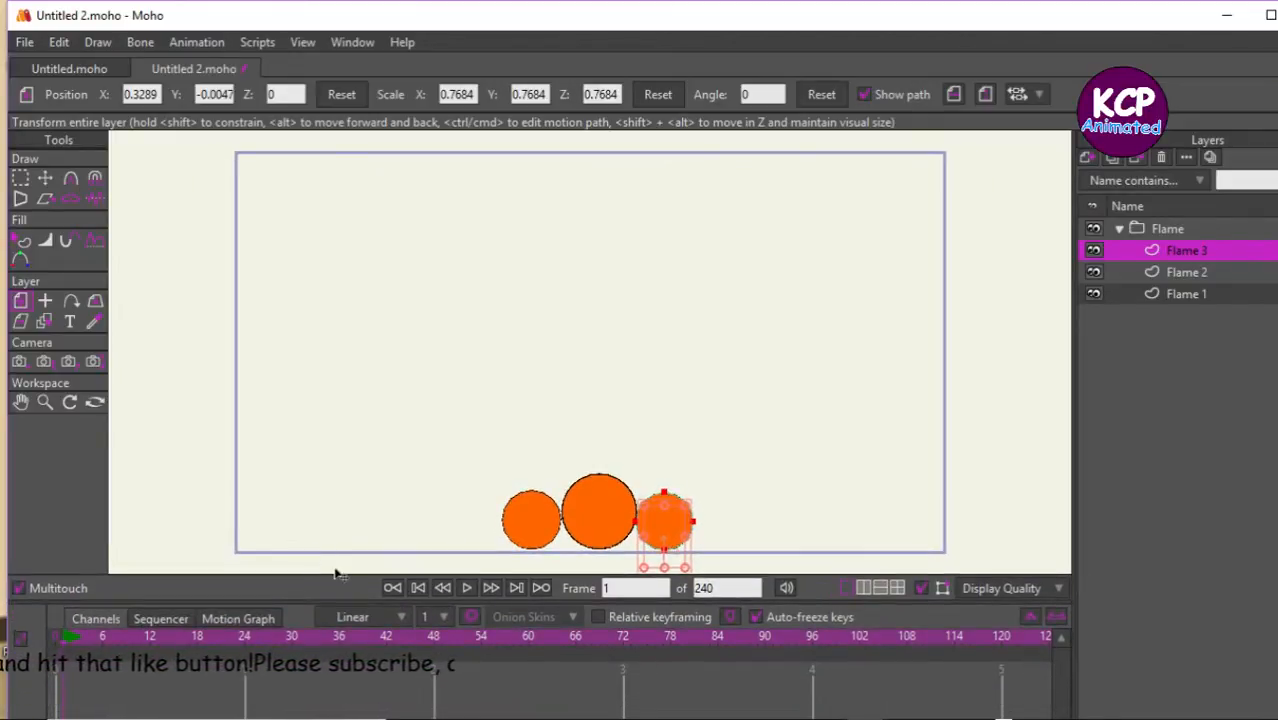
pyautogui.click(1193, 272)
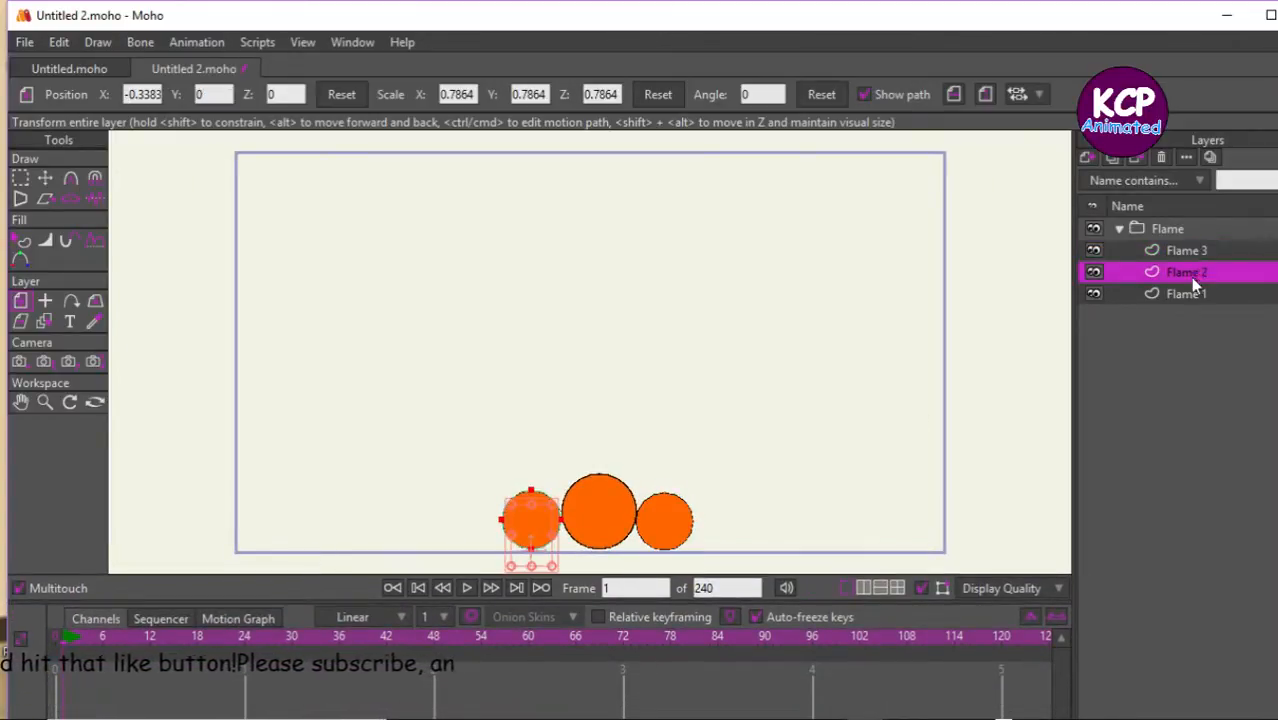
pyautogui.click(1195, 292)
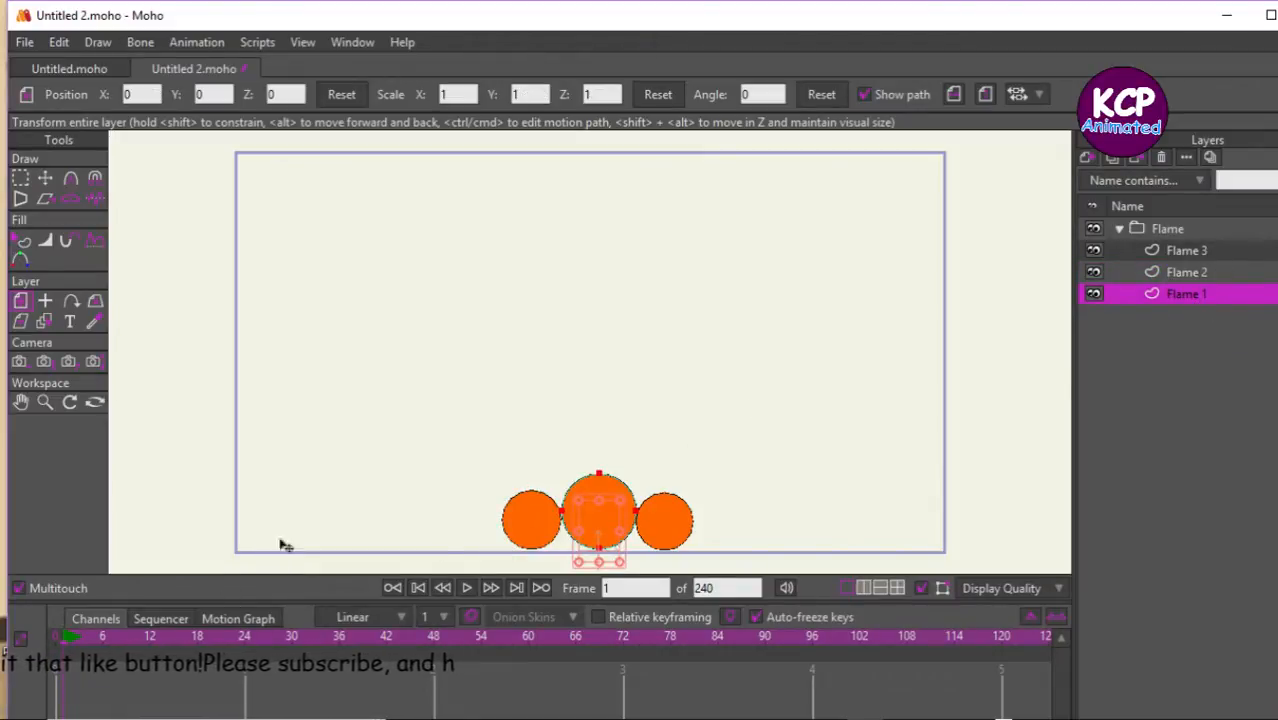
pyautogui.click(328, 98)
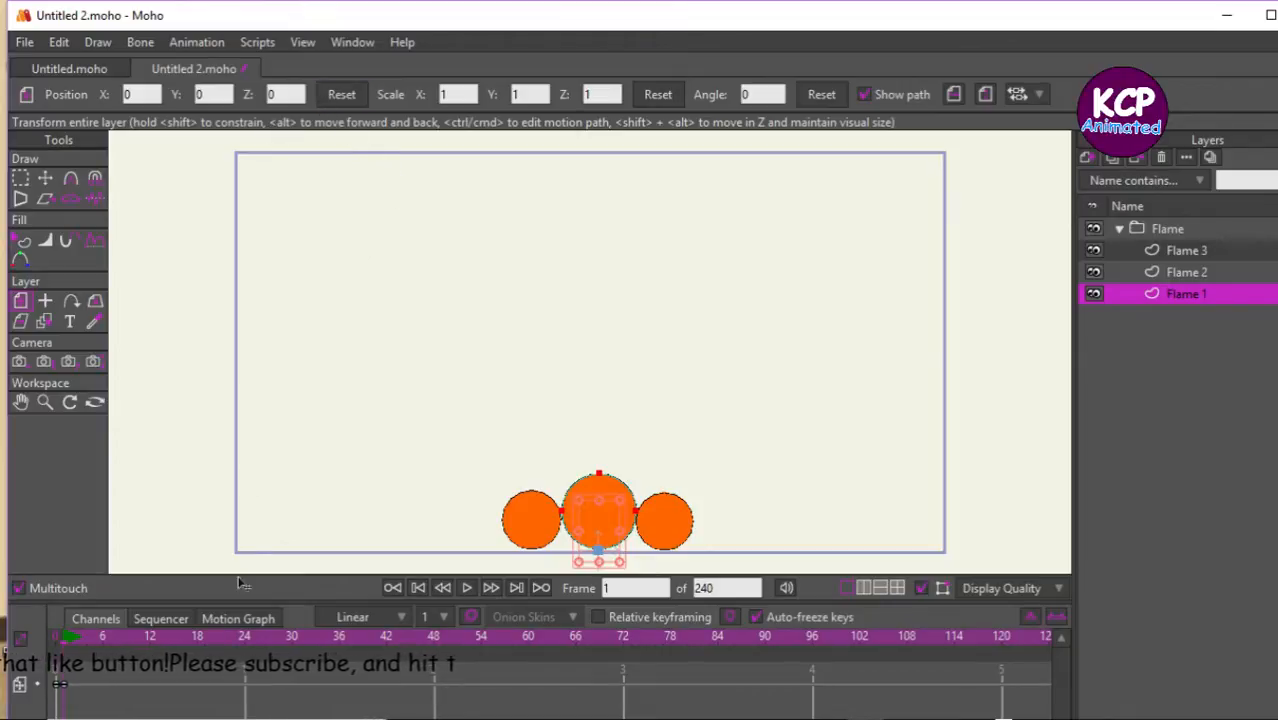
pyautogui.click(199, 638)
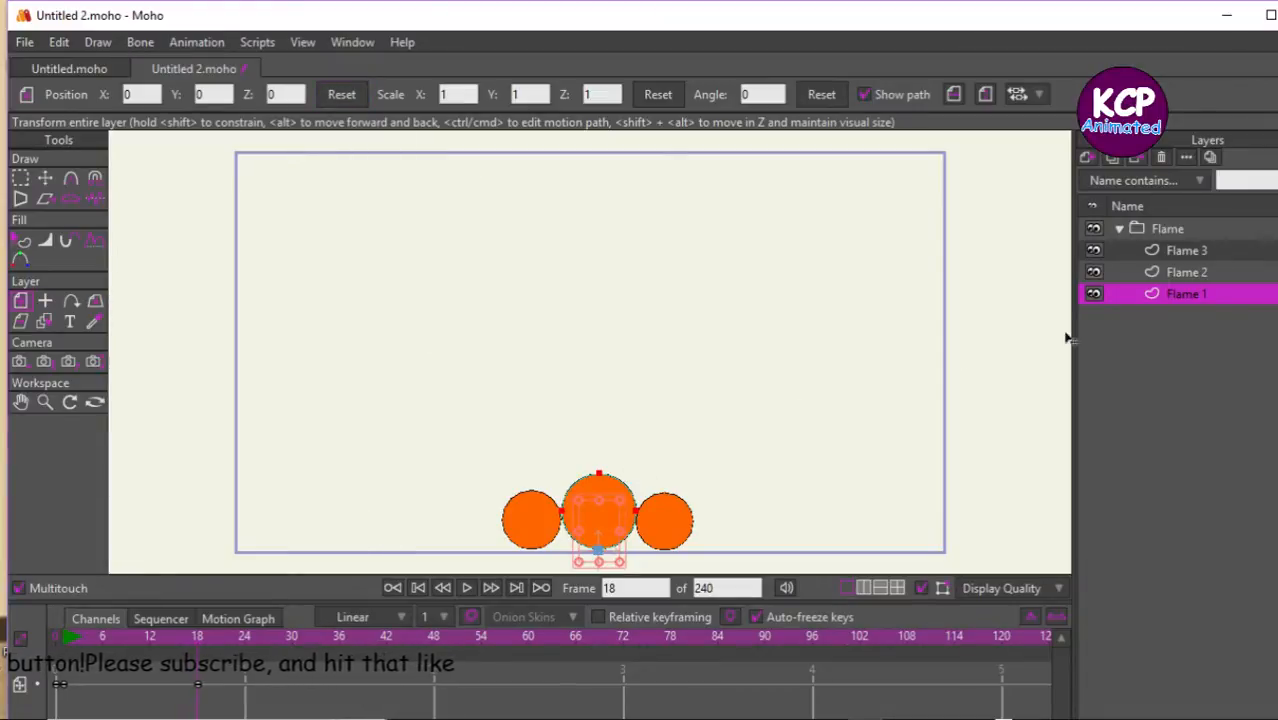
# Add keyframes for the Flame 2 and Flame 3 layers at frames 1 and 18.
pyautogui.click(1175, 272)
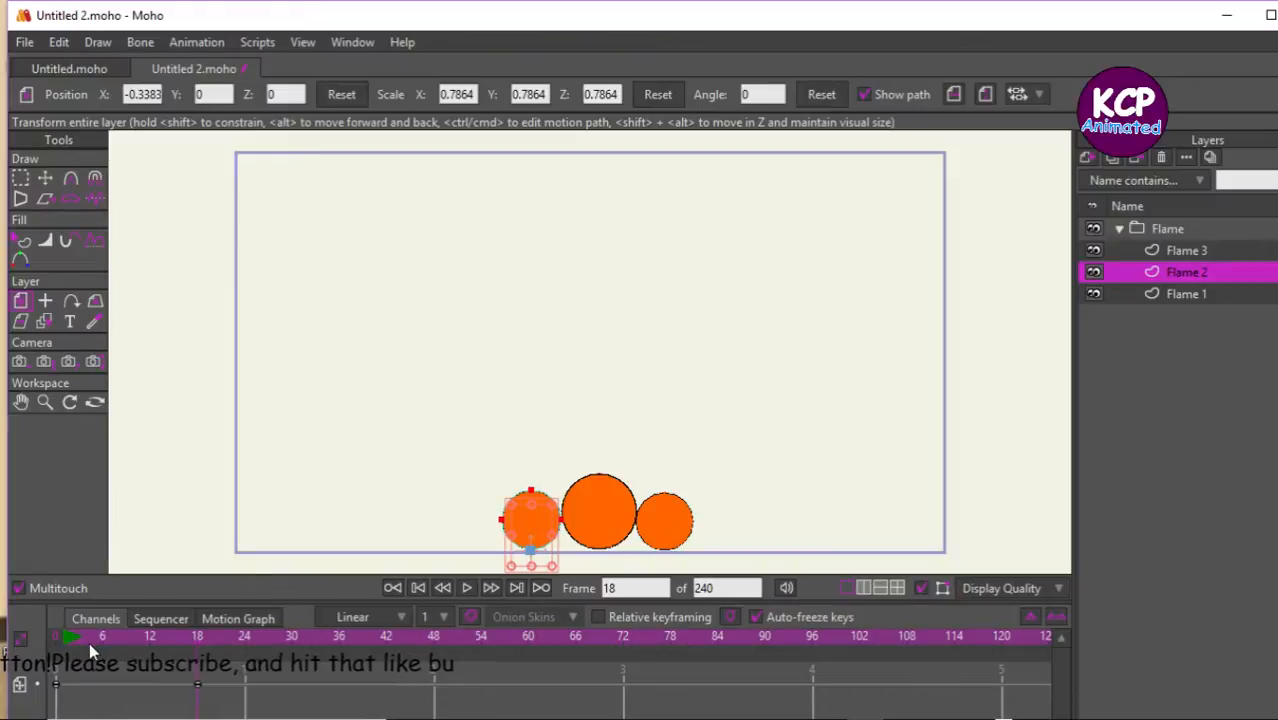
pyautogui.click(64, 638)
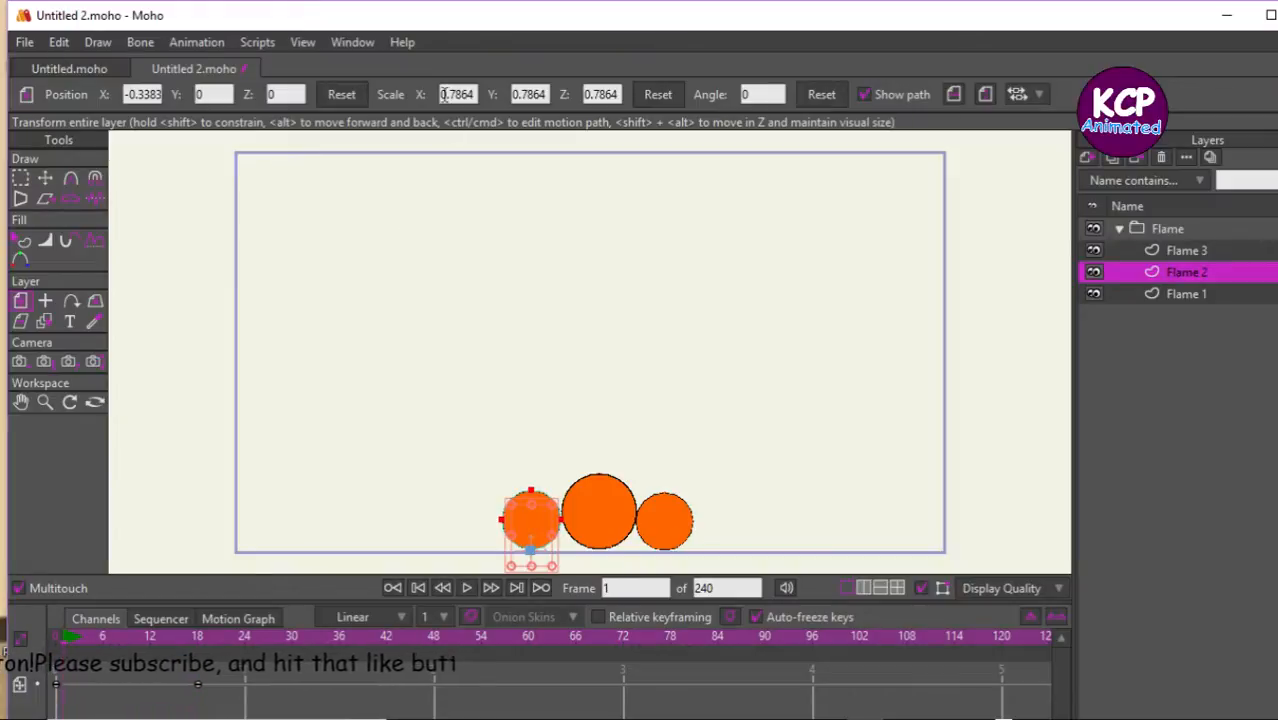
pyautogui.click(1171, 250)
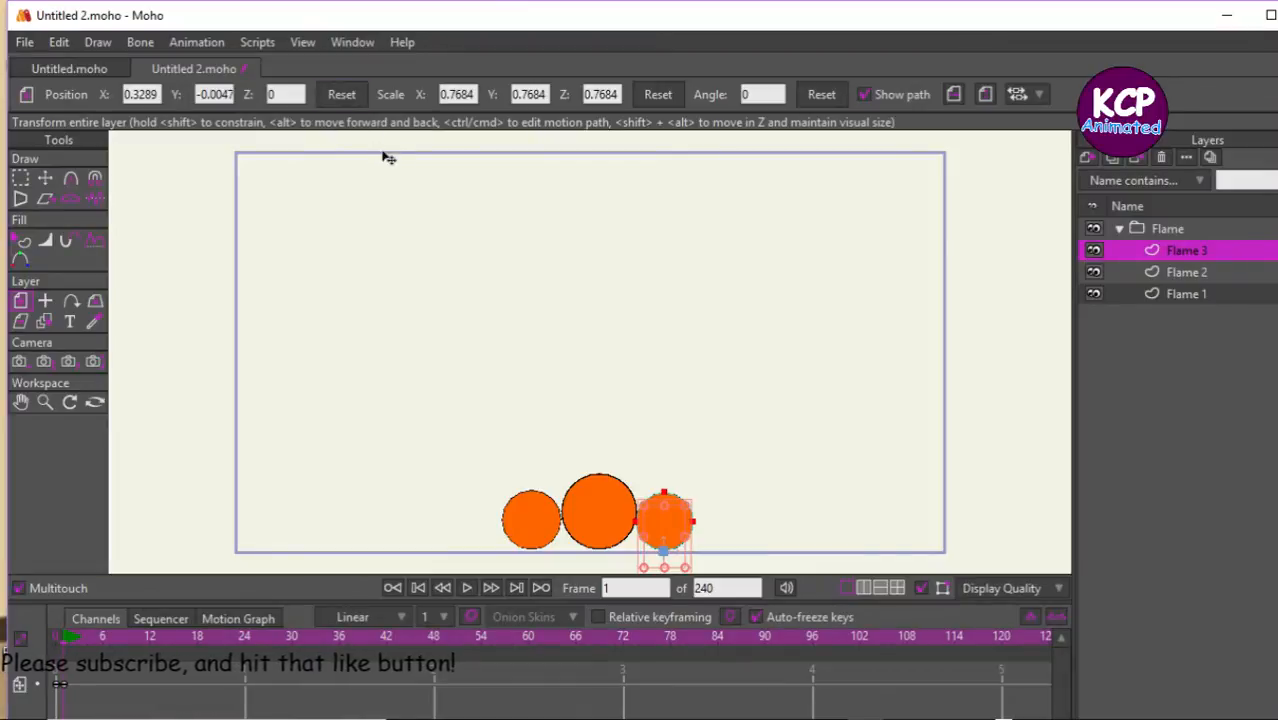
pyautogui.click(192, 642)
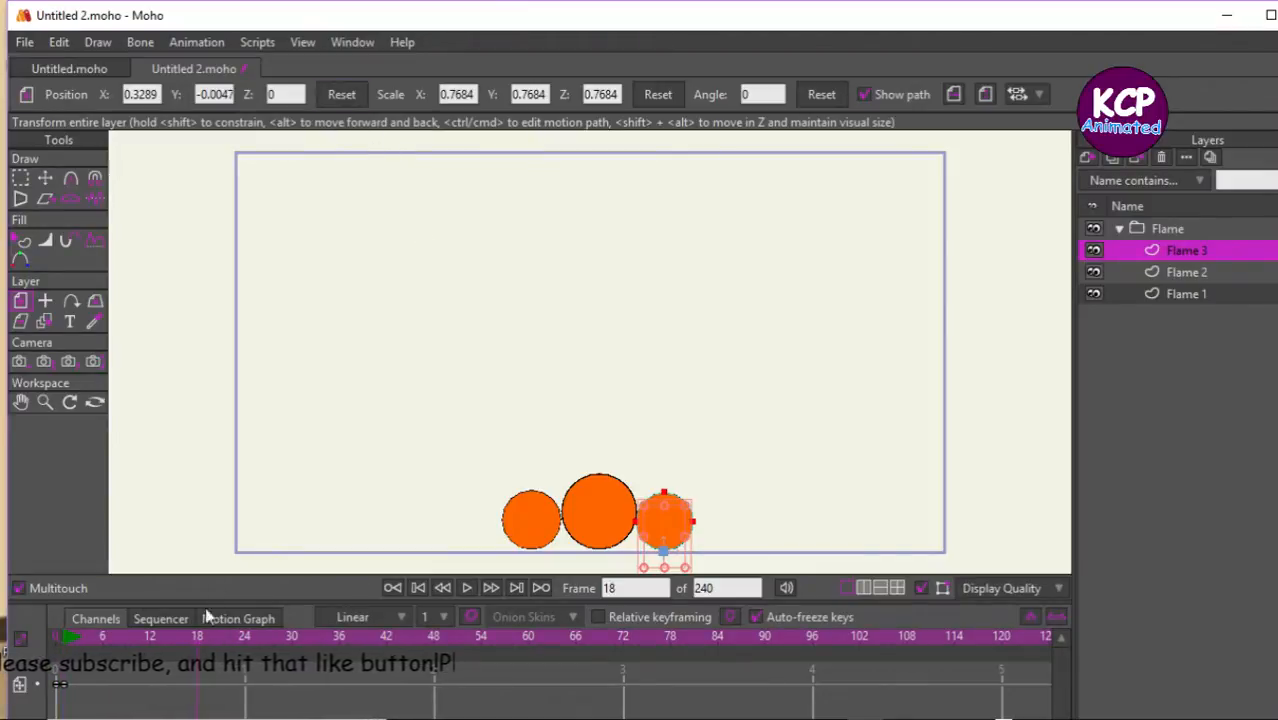
# Set the Flame 1 layer's keyframe at frame 18 to Cycle interpolation, looping back to absolute frame 1.
pyautogui.click(1160, 274)
pyautogui.click(1222, 294)
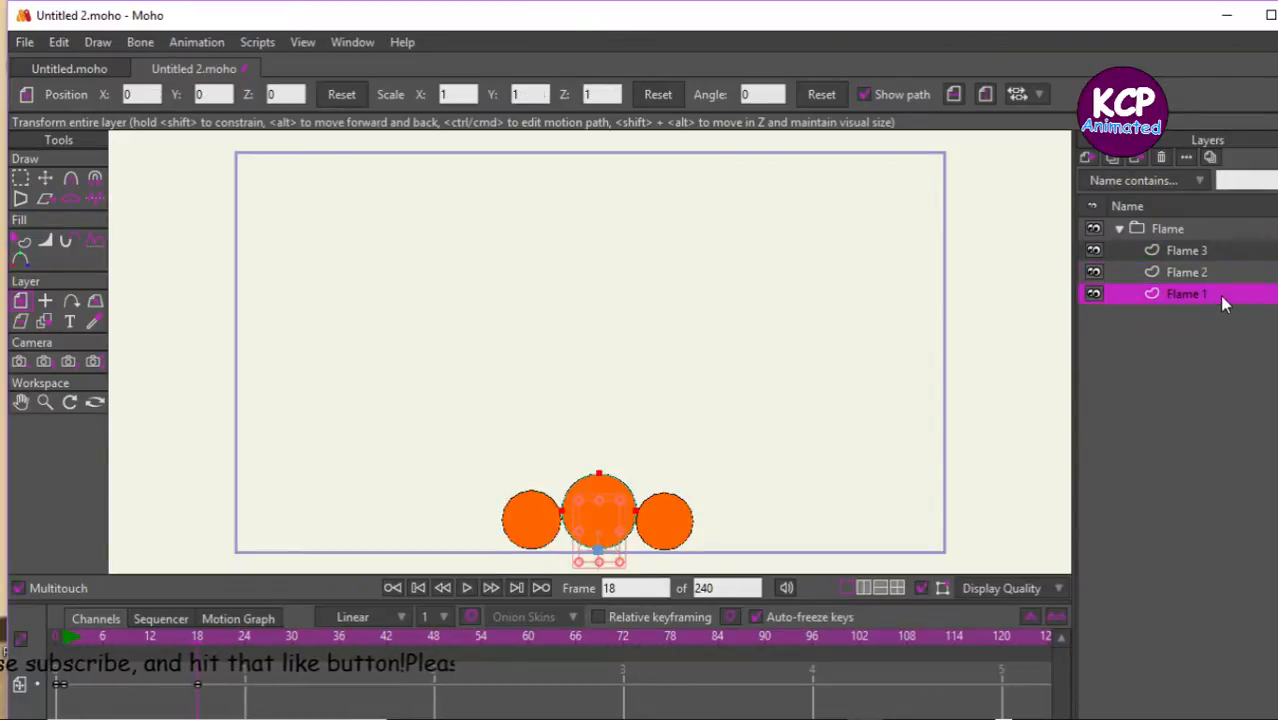
pyautogui.rightClick(192, 688)
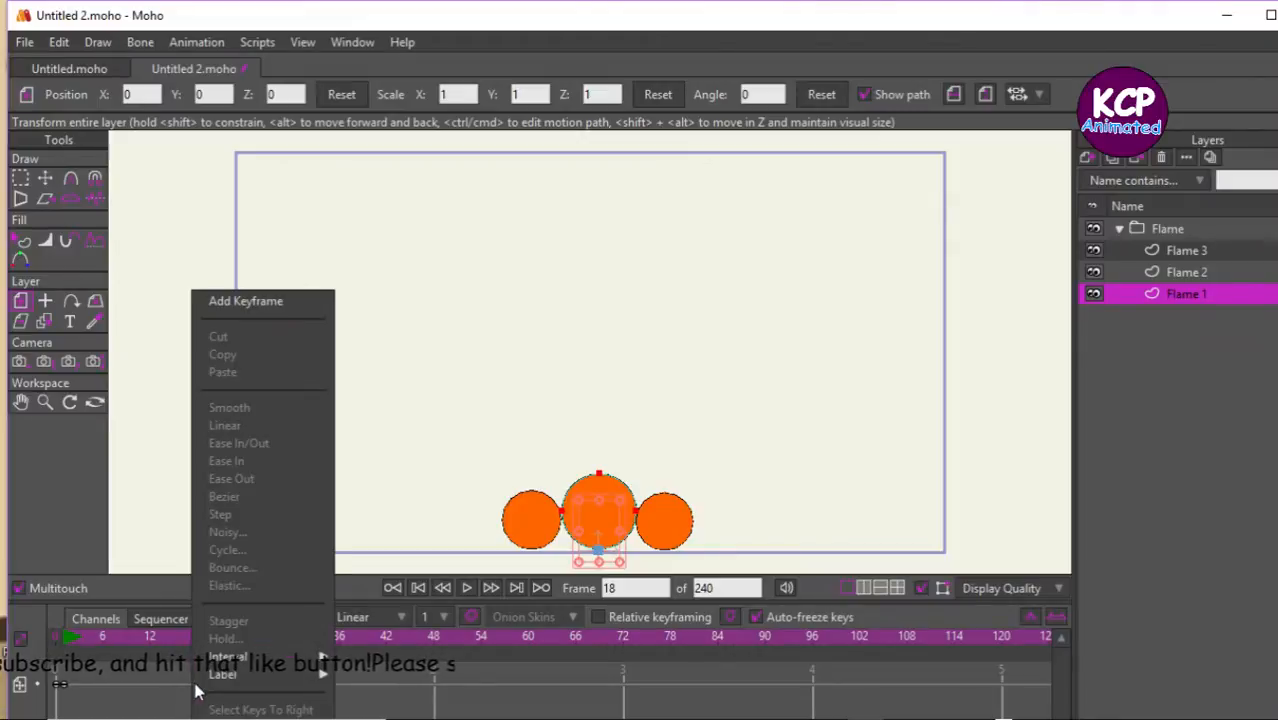
pyautogui.click(188, 688)
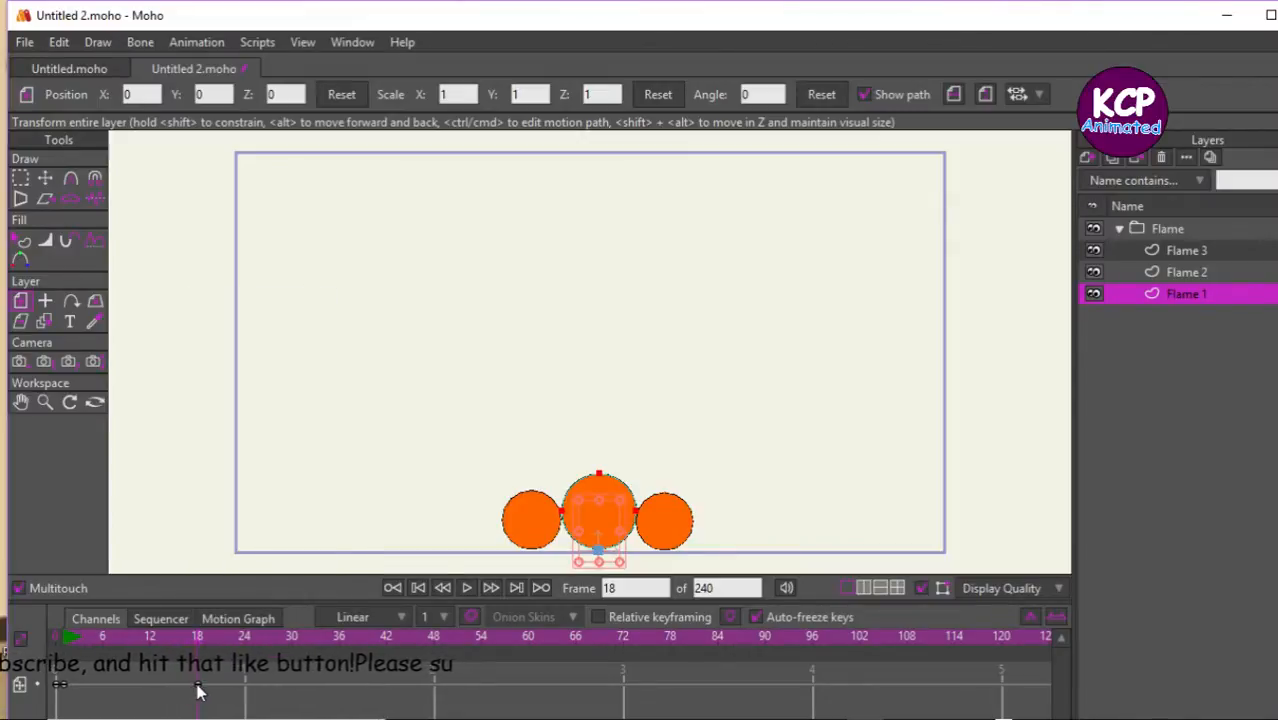
pyautogui.rightClick(197, 688)
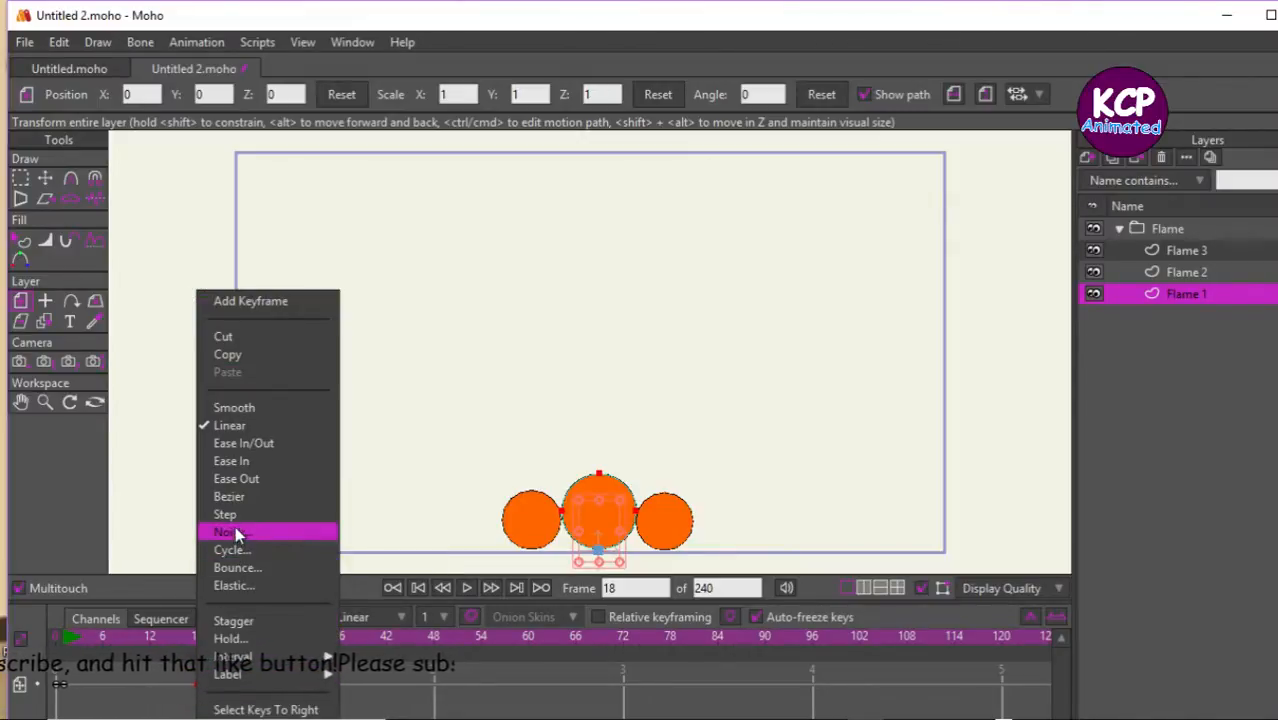
pyautogui.click(247, 553)
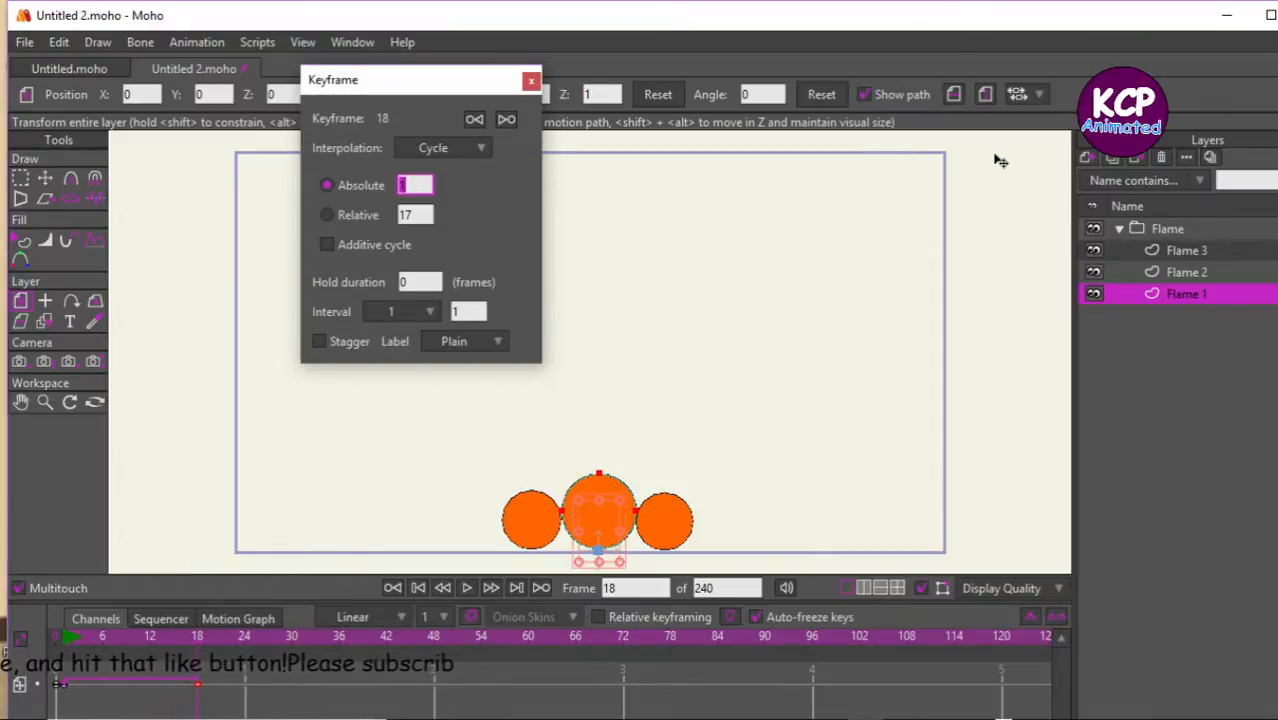
# Set the Flame 2 layer's keyframe at frame 18 to Cycle interpolation, looping back to absolute frame 1.
pyautogui.click(1187, 268)
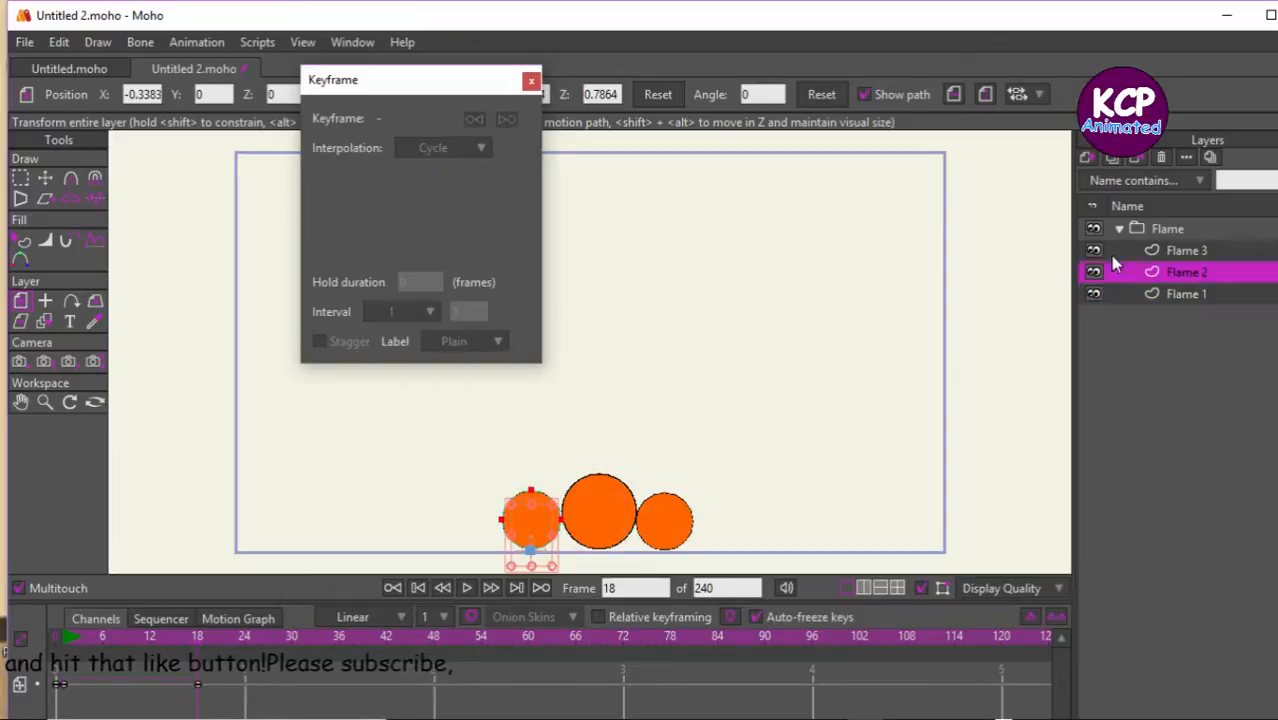
pyautogui.click(197, 685)
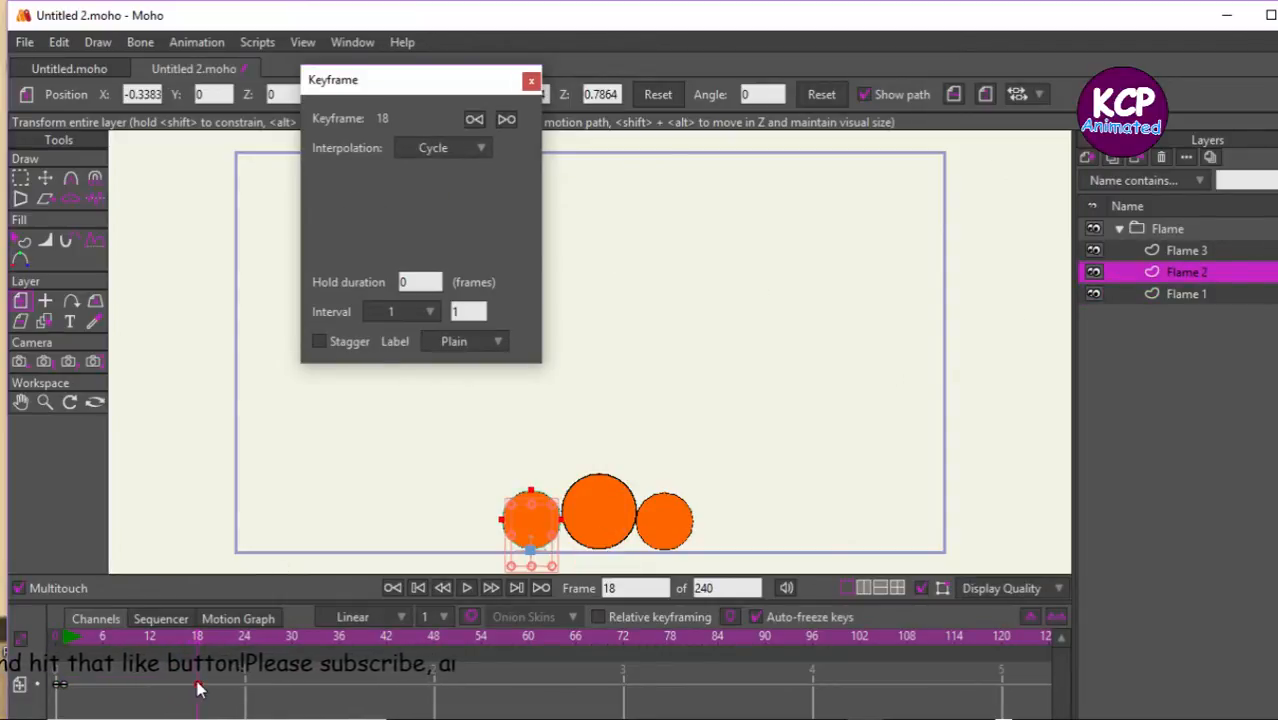
pyautogui.click(434, 148)
pyautogui.click(440, 329)
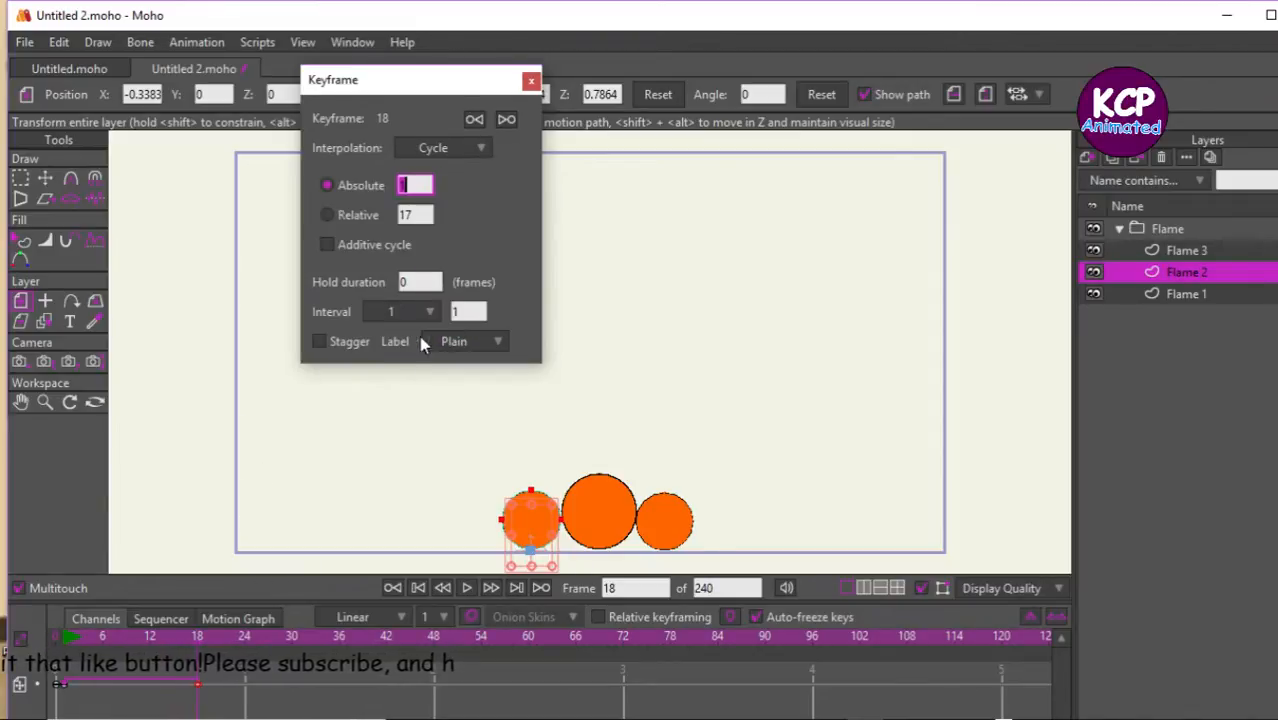
# Set the Flame 3 layer's frame 18 keyframe to Cycle interpolation and close the keyframe settings.
pyautogui.click(1252, 251)
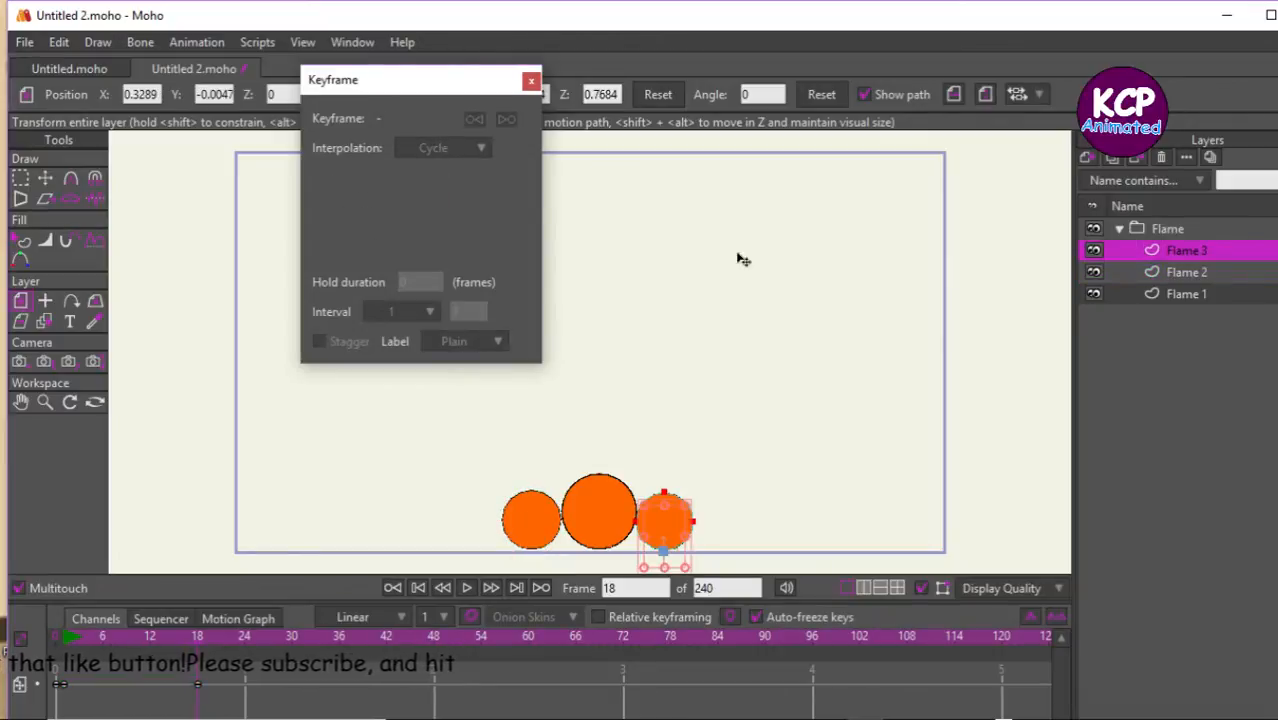
pyautogui.click(197, 686)
pyautogui.click(423, 152)
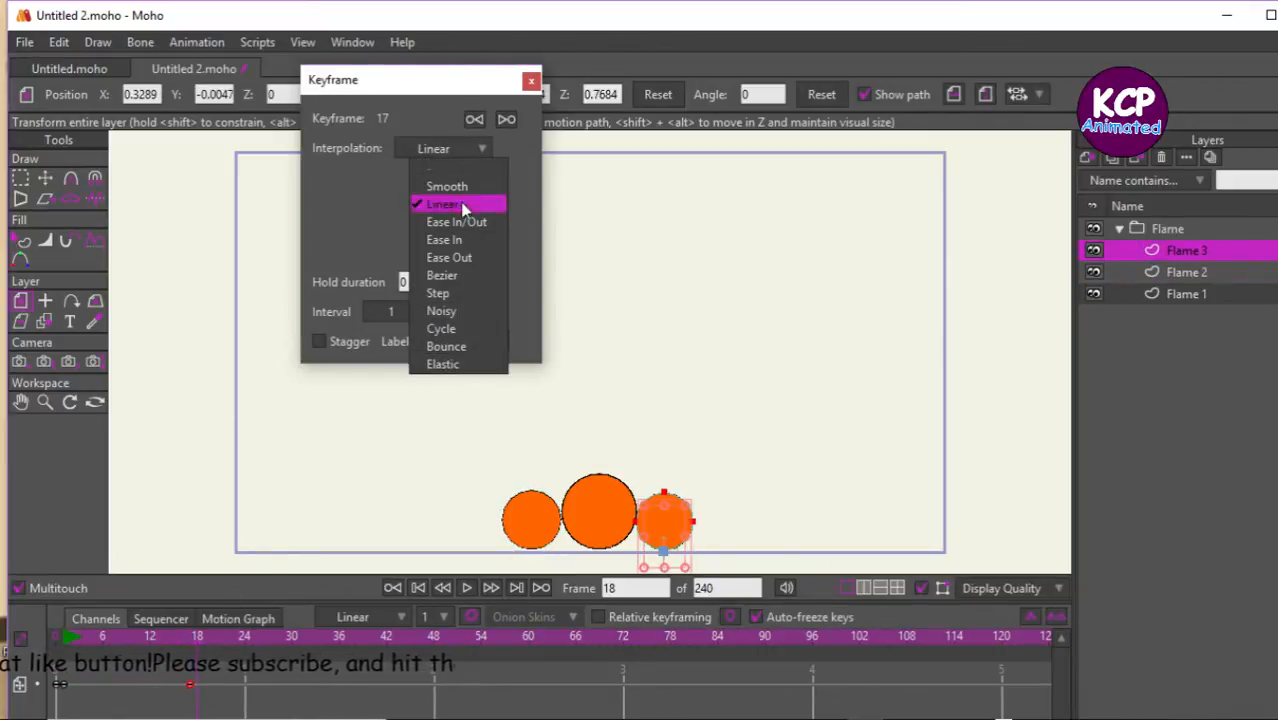
pyautogui.click(454, 330)
pyautogui.click(531, 81)
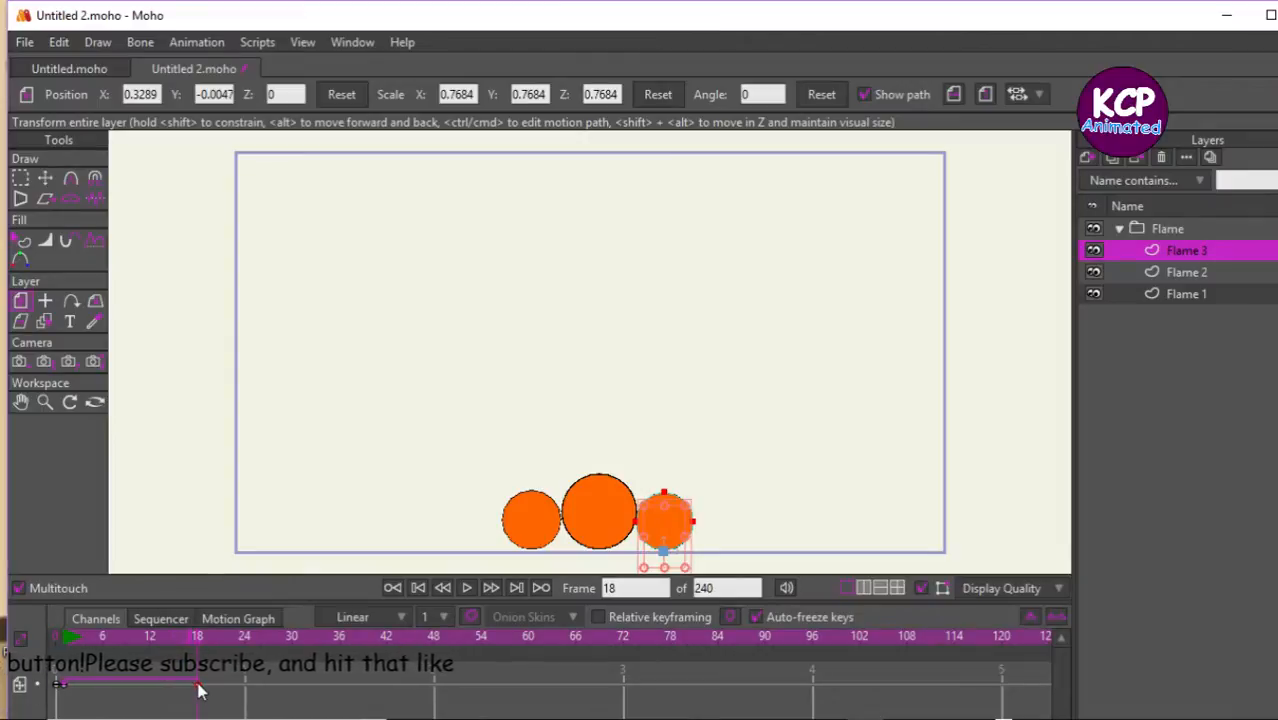
# At frame 11, raise the Flame 1 circle straight up to a Y position of about 0.64.
pyautogui.click(1190, 273)
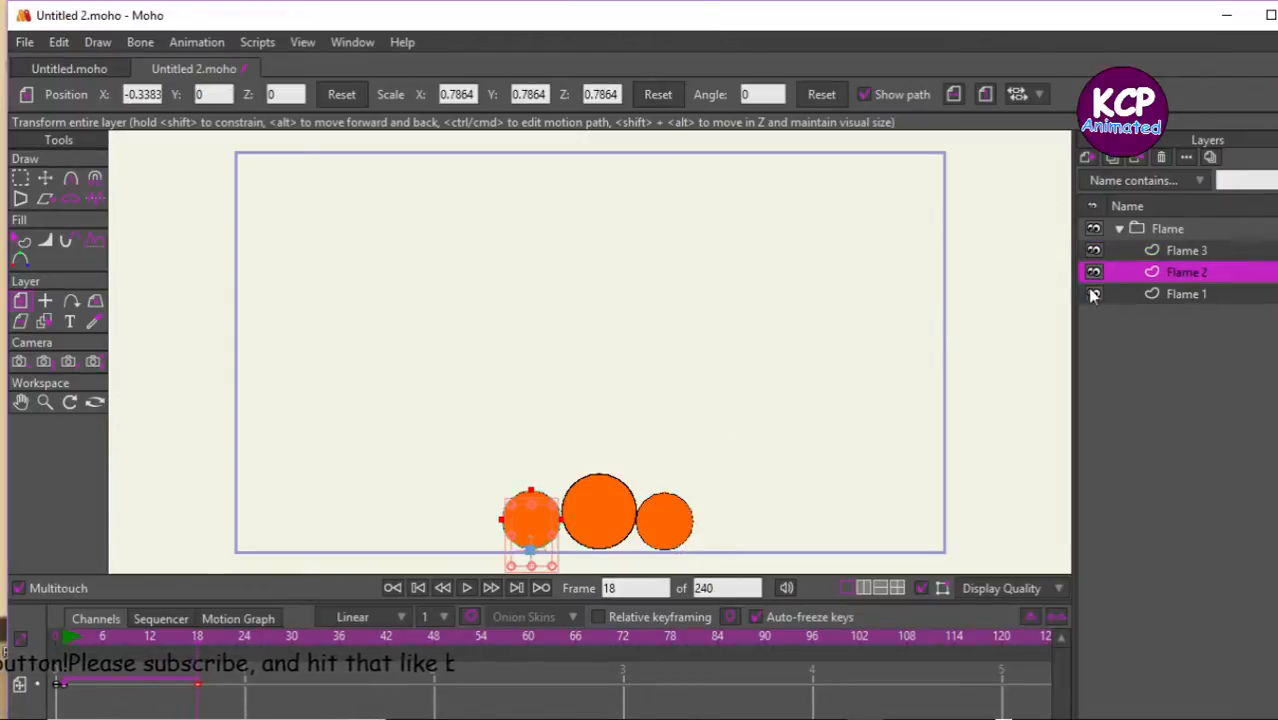
pyautogui.click(1210, 251)
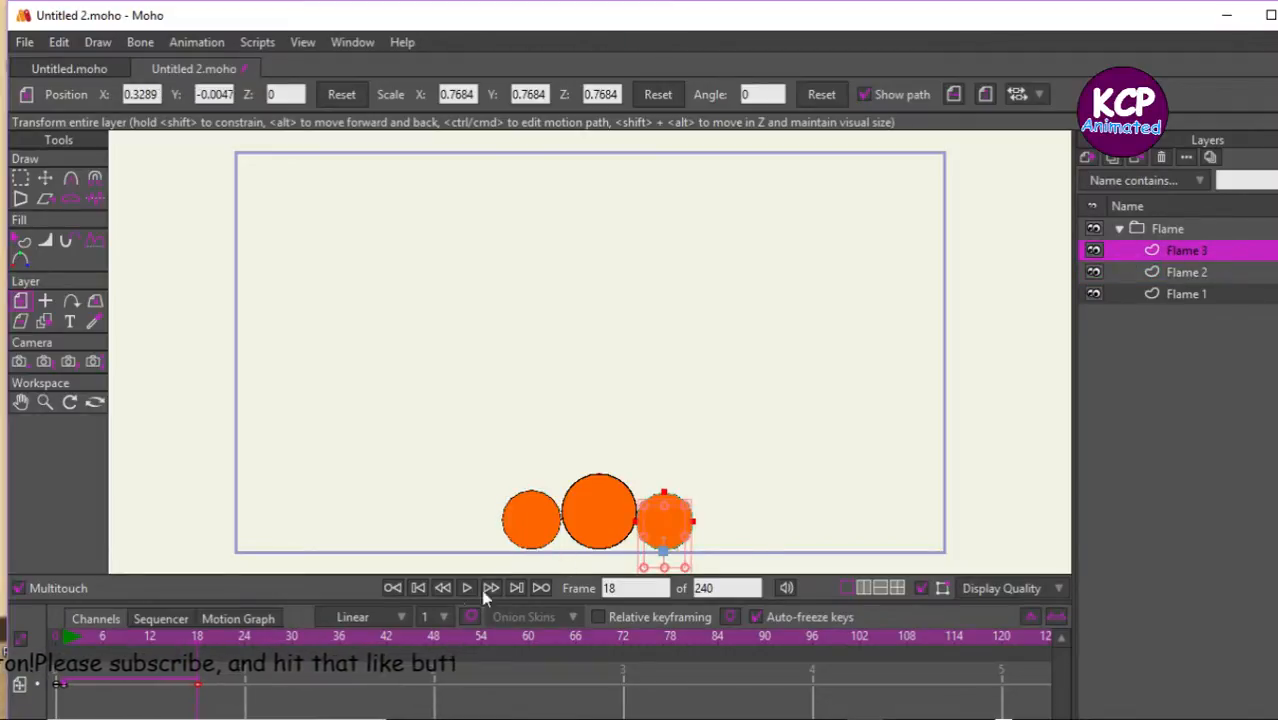
pyautogui.click(127, 637)
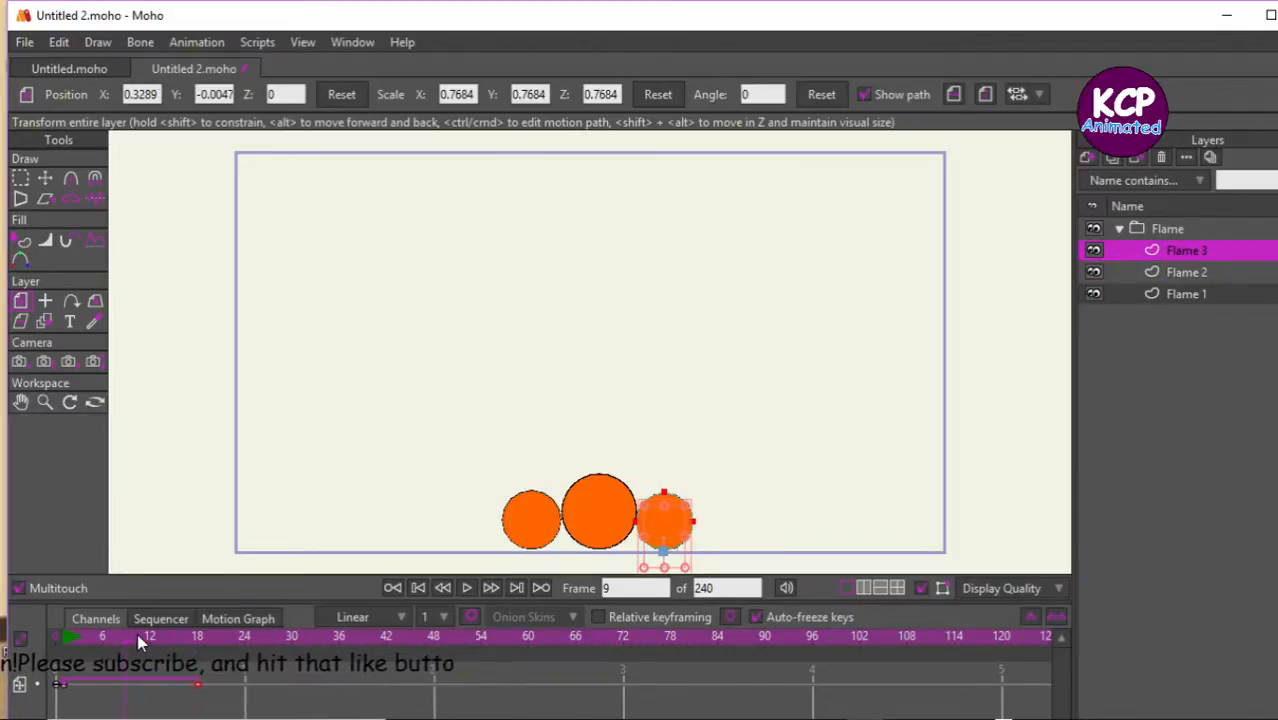
pyautogui.click(140, 637)
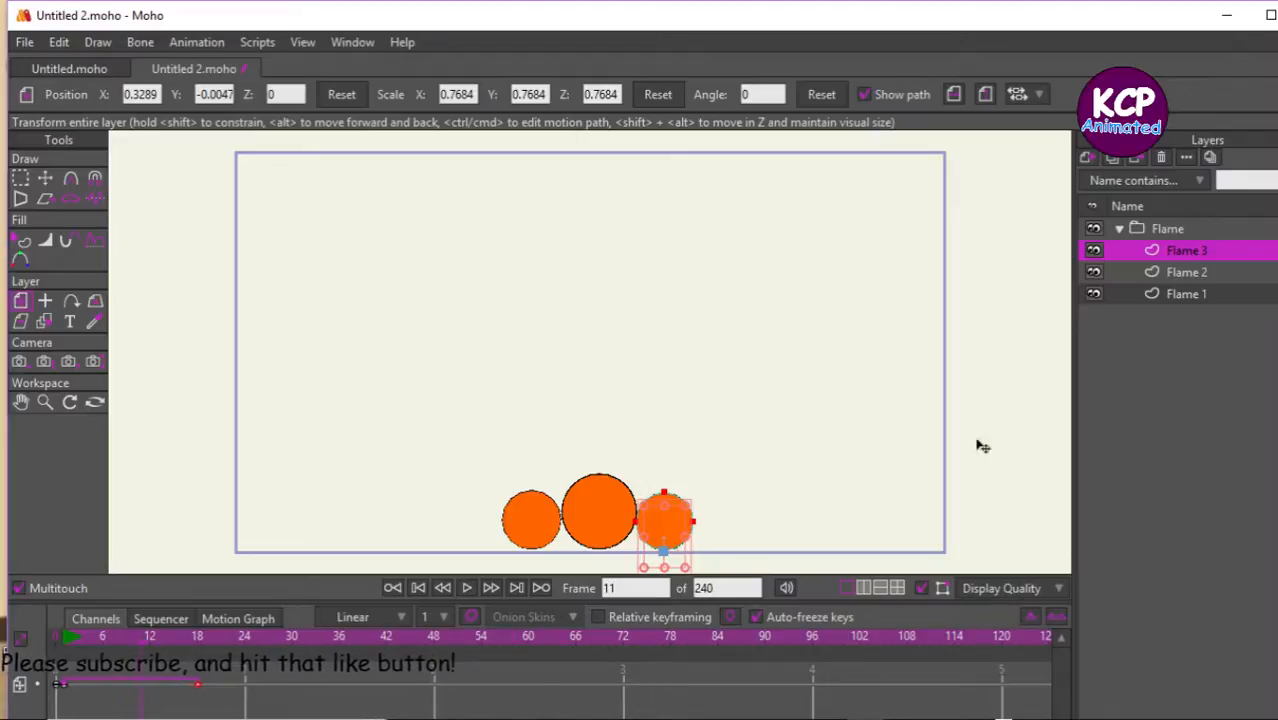
pyautogui.click(1200, 296)
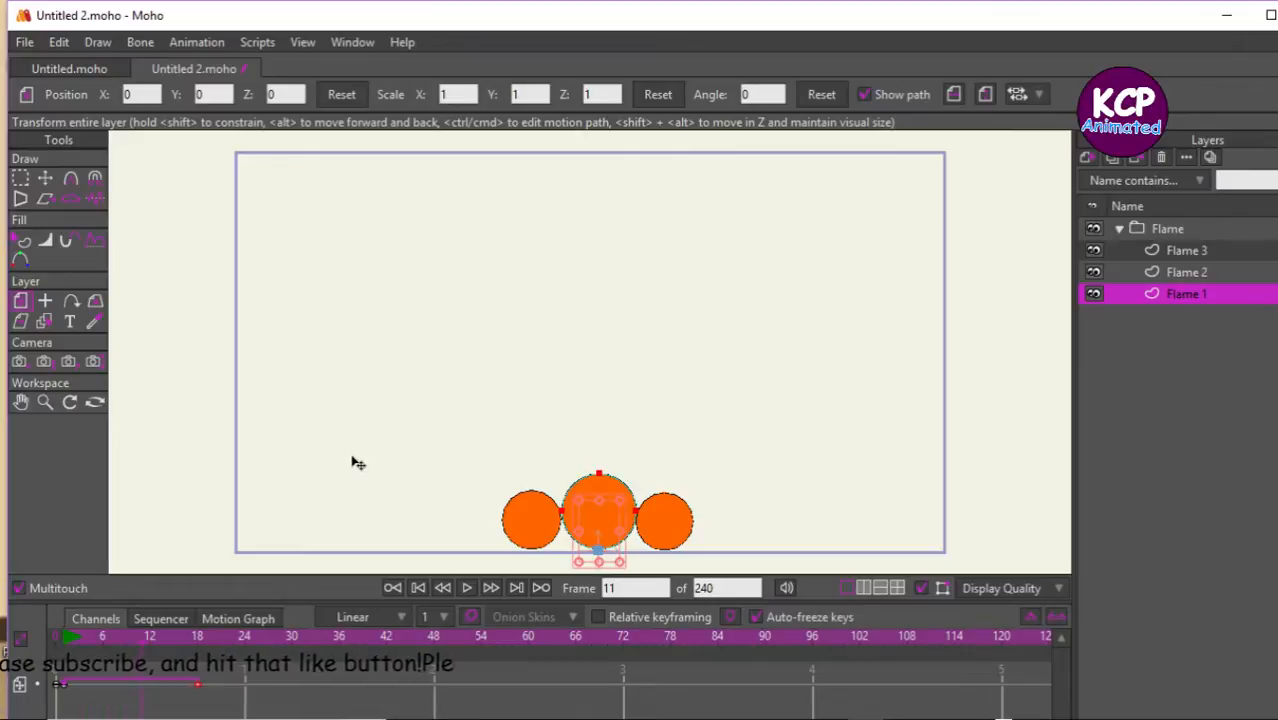
pyautogui.moveTo(358, 463); pyautogui.dragTo(342, 330)
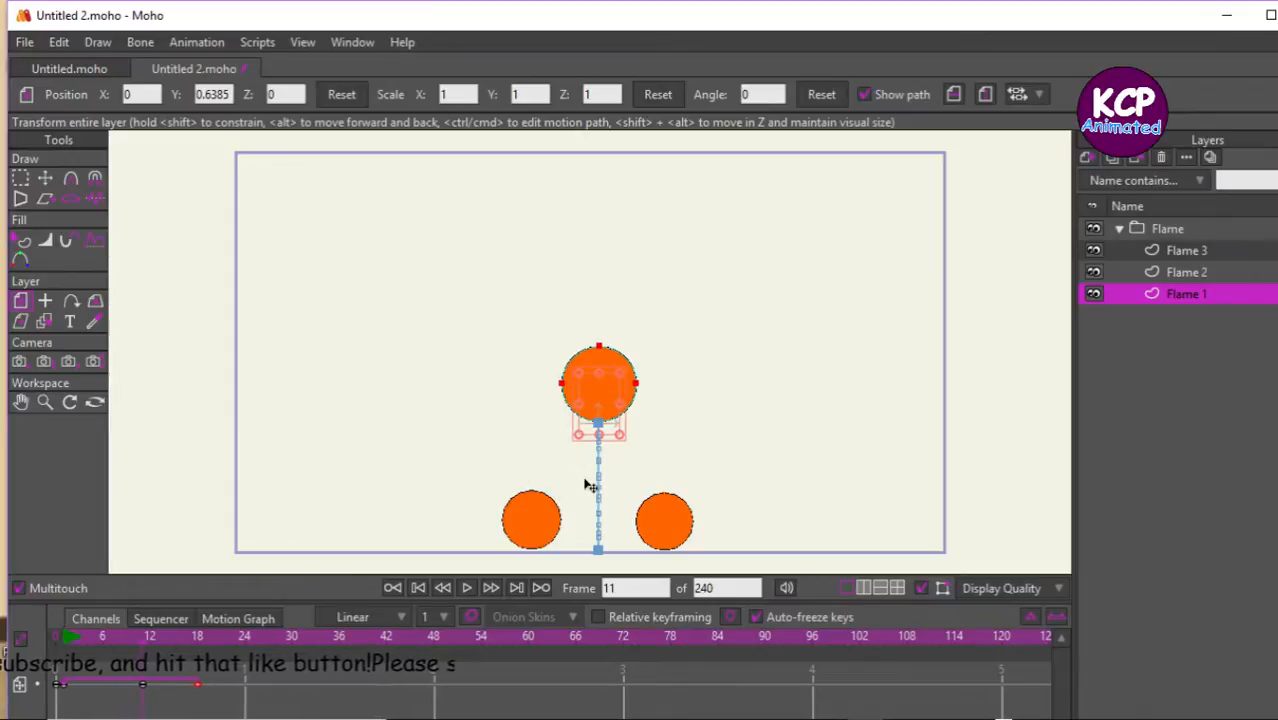
# At frame 11, raise Flame 2 to a Y position of about 0.23 and Flame 3 to about 0.15.
pyautogui.click(1192, 272)
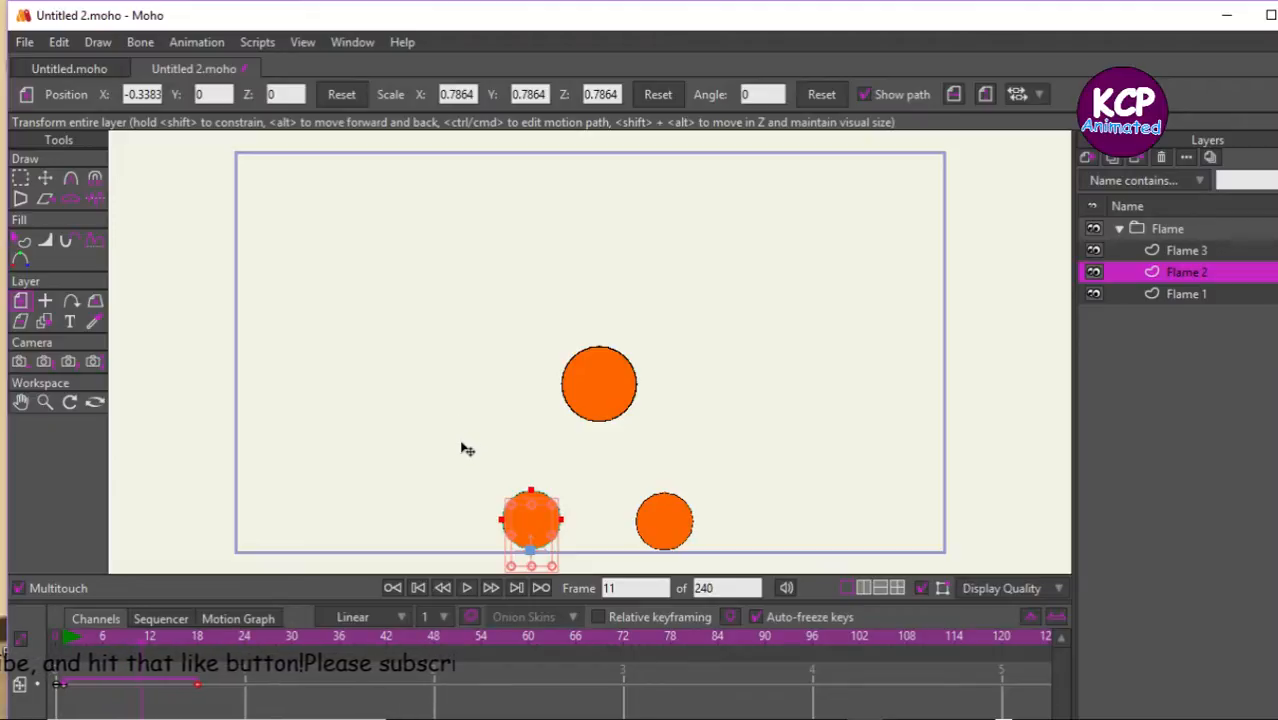
pyautogui.moveTo(452, 457); pyautogui.dragTo(486, 418)
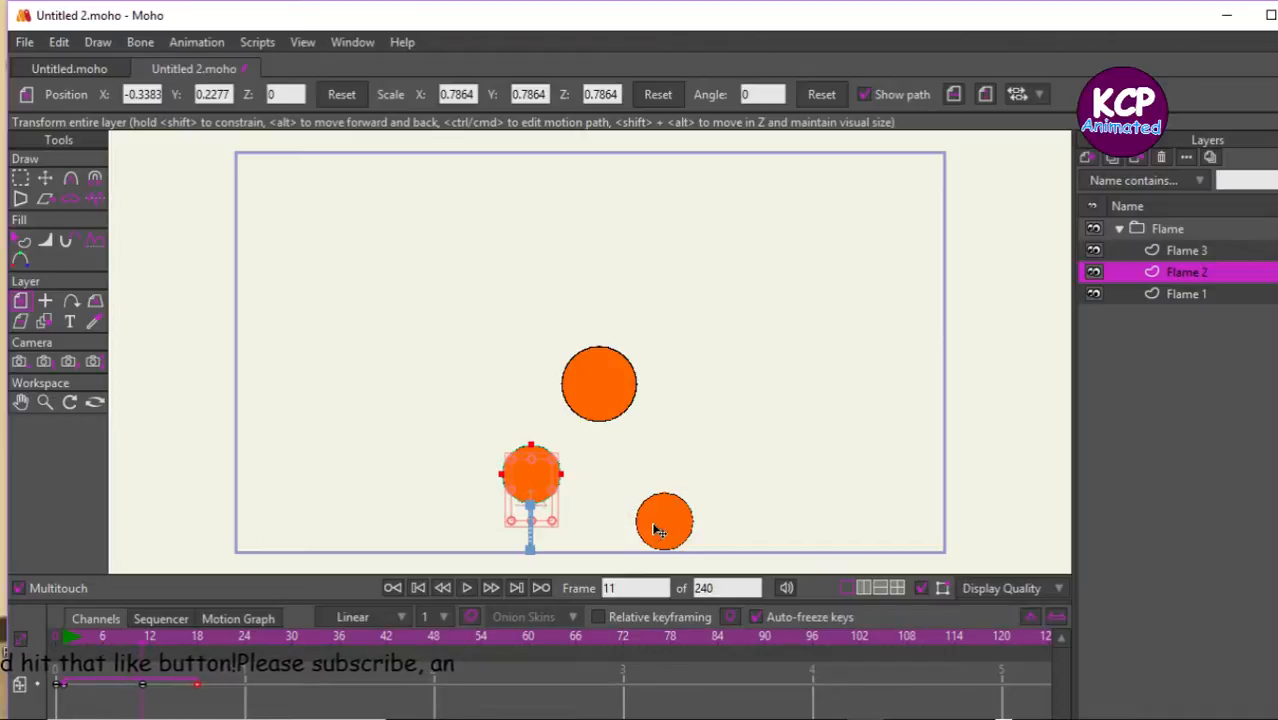
pyautogui.click(1175, 296)
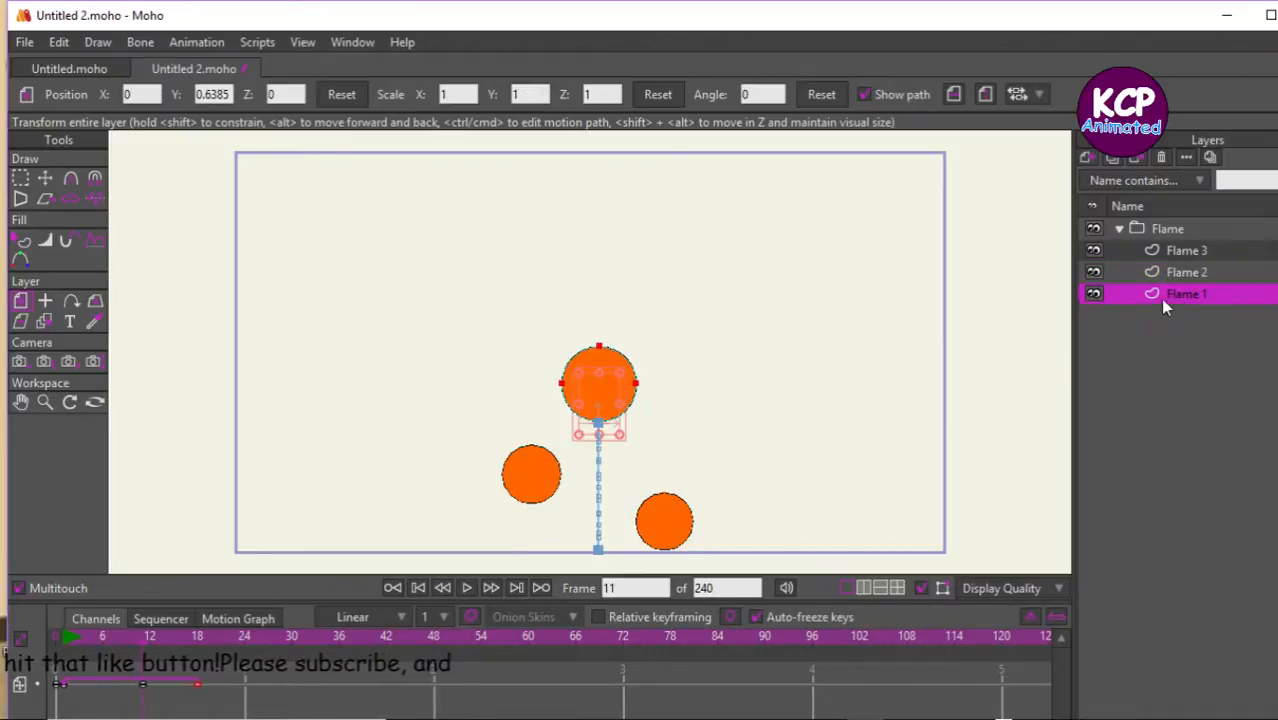
pyautogui.click(1195, 252)
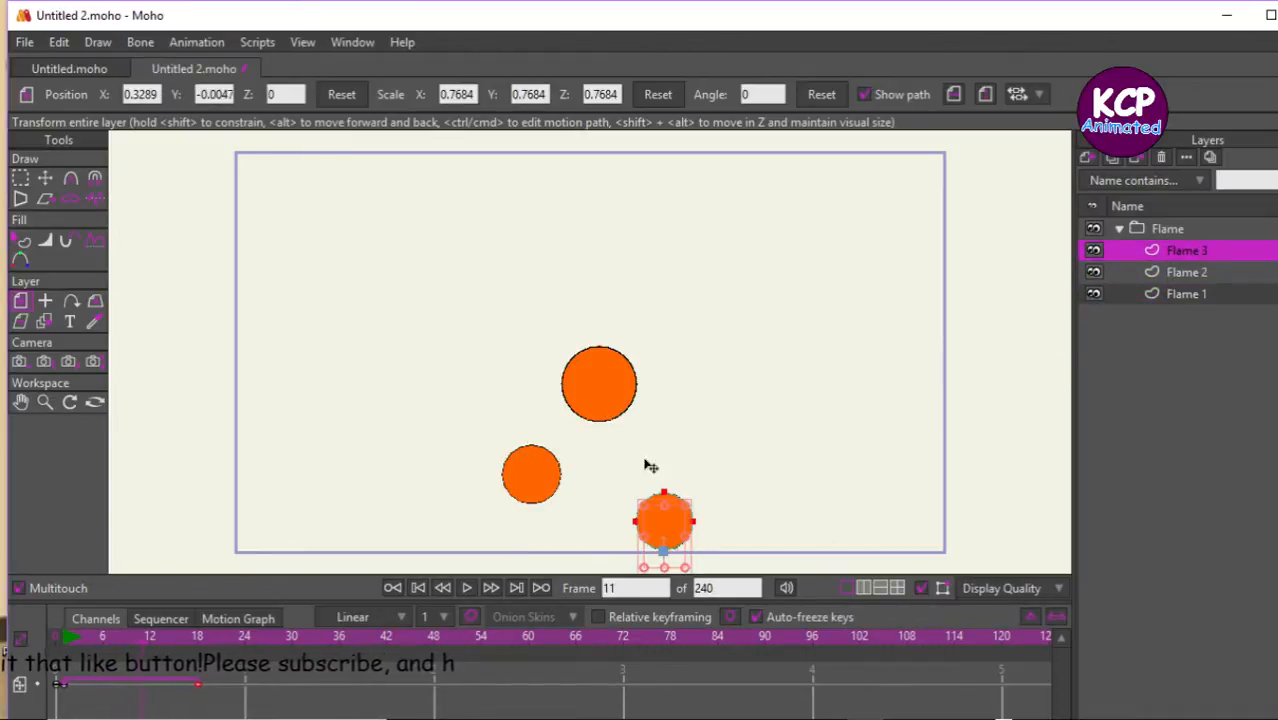
pyautogui.moveTo(390, 497)
pyautogui.mouseDown()
pyautogui.moveTo(411, 488)
pyautogui.moveTo(399, 457)
pyautogui.mouseUp()
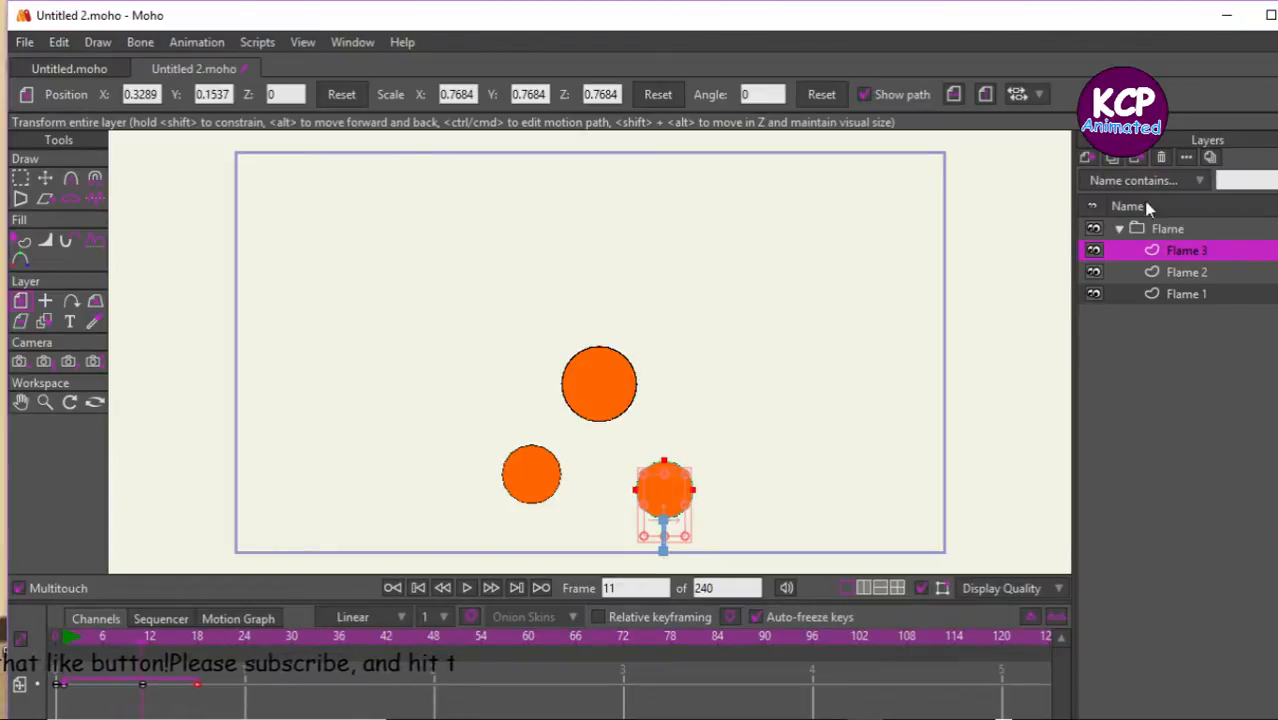
# Play back the looping animation of the Flame group, stop it, and return to frame 0.
pyautogui.click(1168, 229)
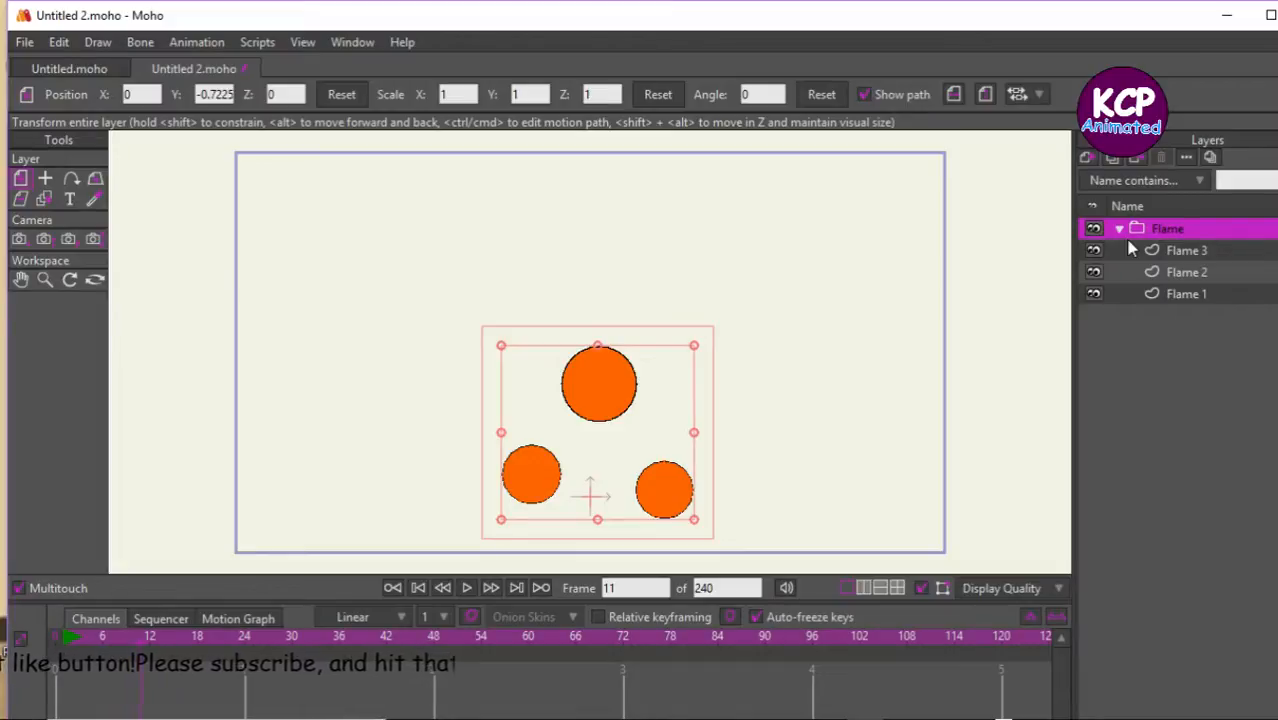
pyautogui.press('space')
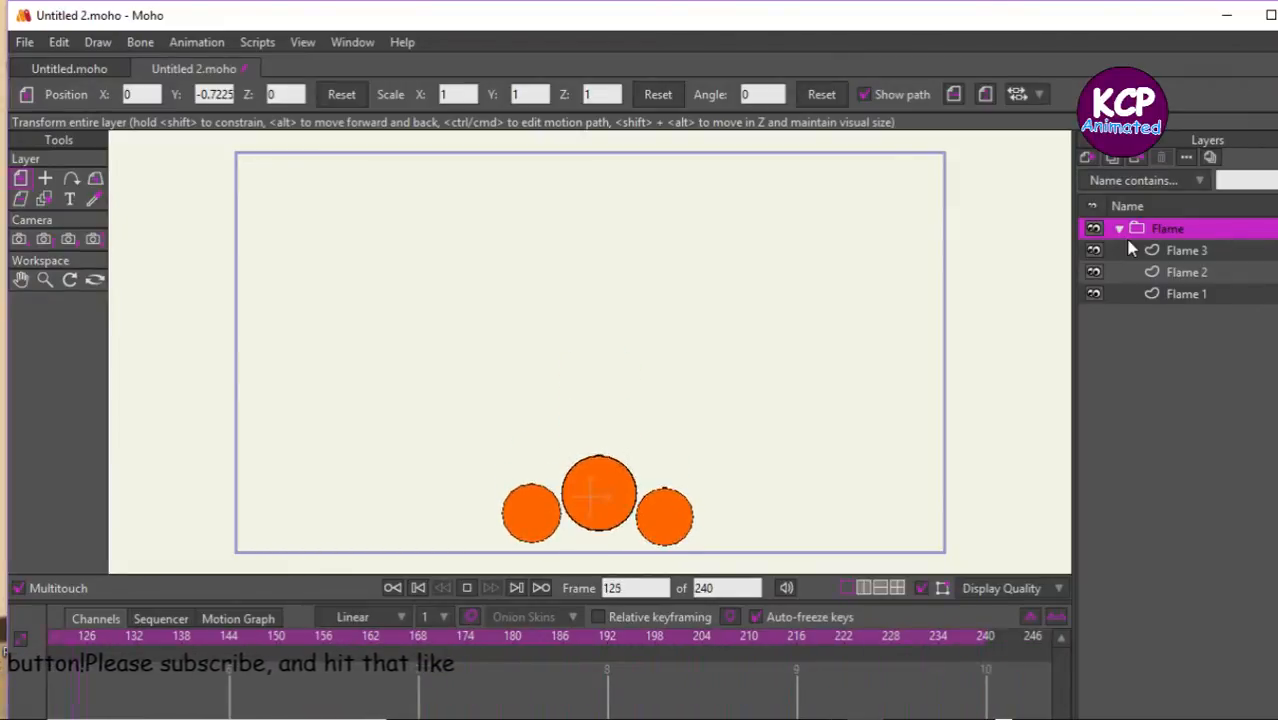
pyautogui.press('space')
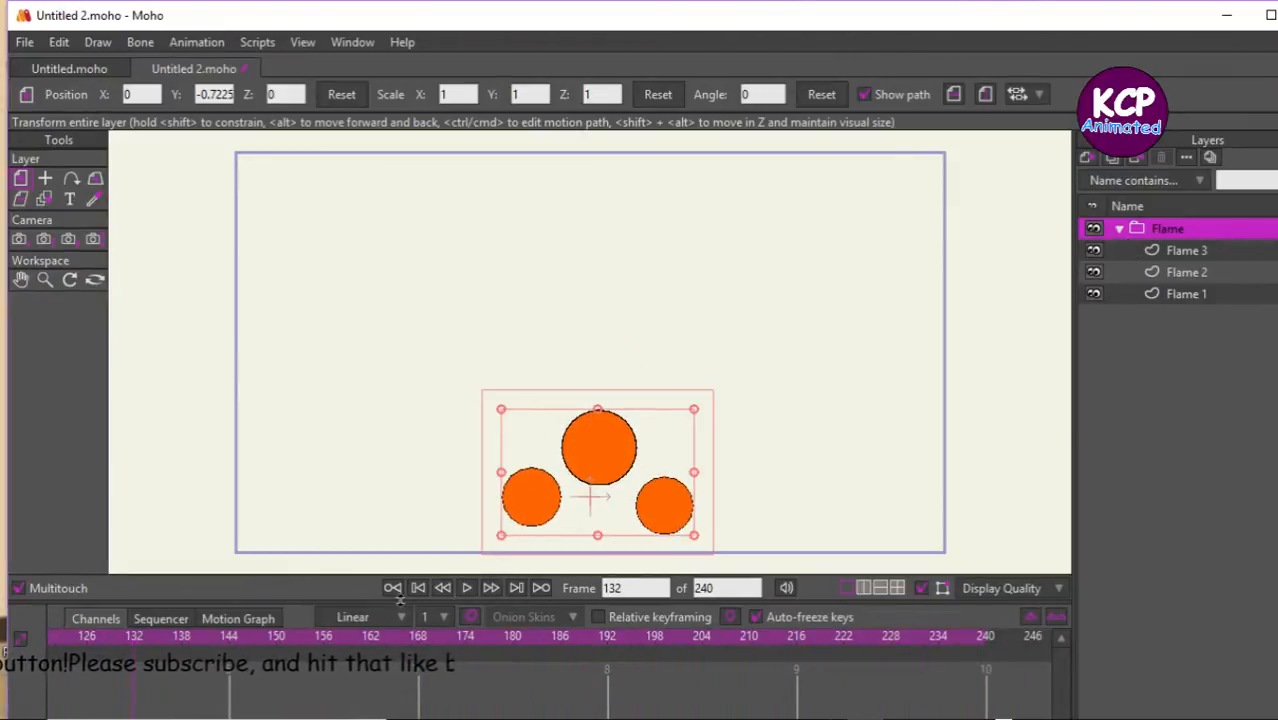
pyautogui.click(418, 590)
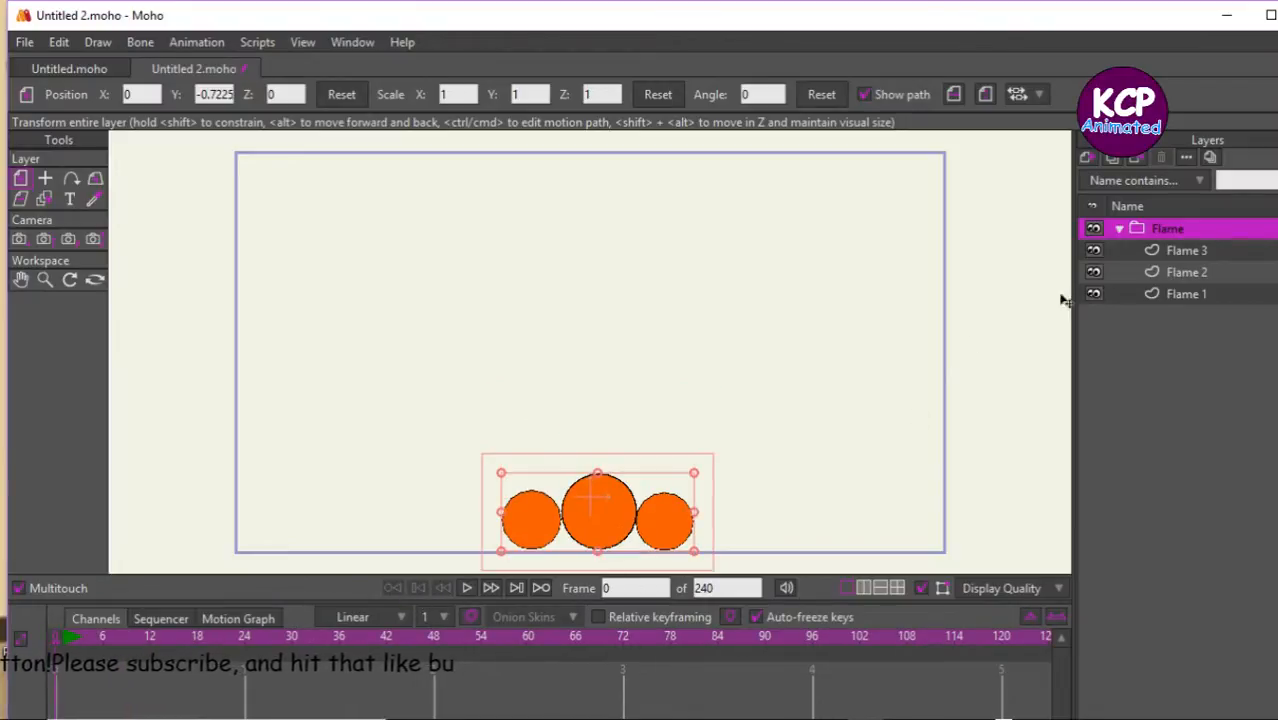
# Collapse the Flame group and add a Frame By Frame layer named "flame" above it.
pyautogui.click(1120, 230)
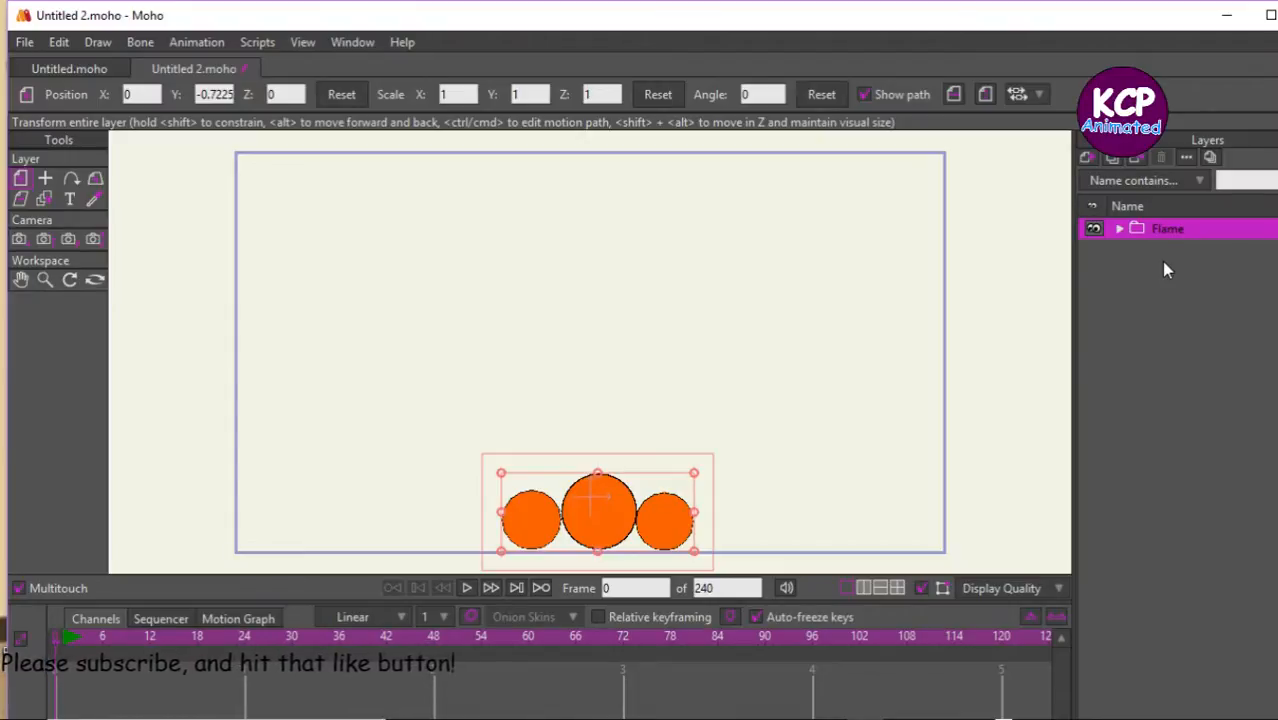
pyautogui.click(1085, 160)
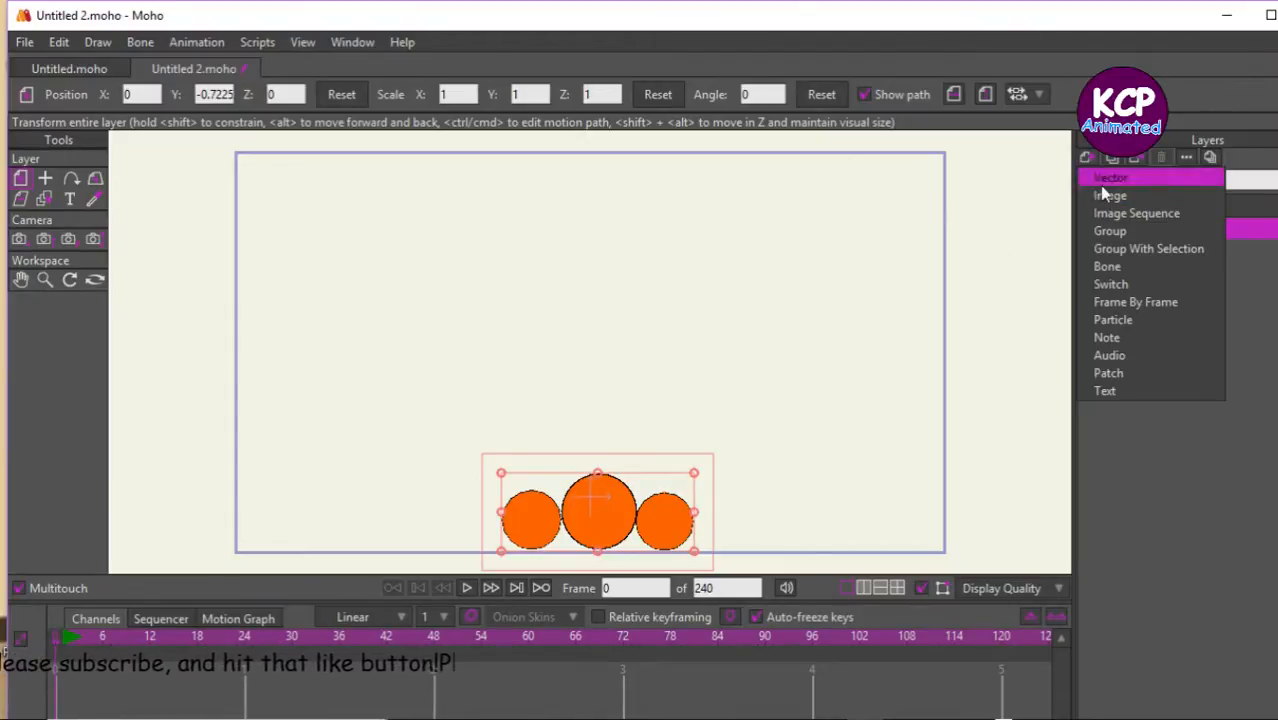
pyautogui.click(1123, 305)
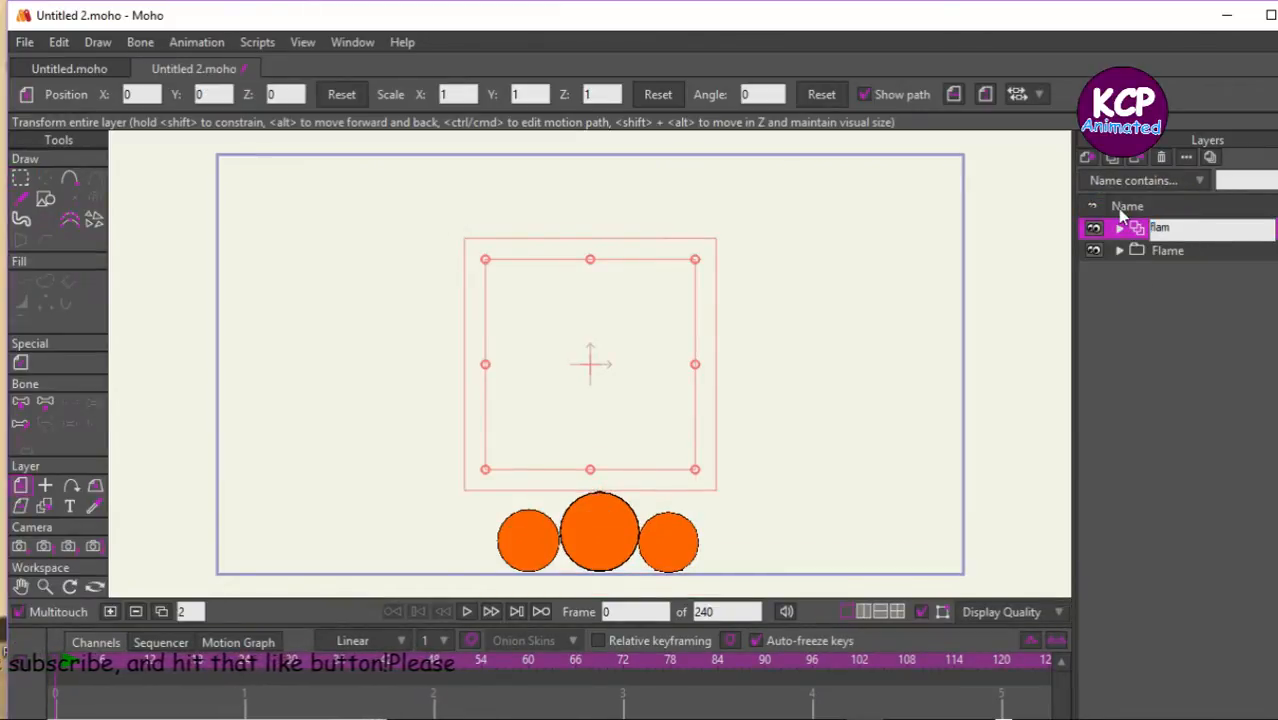
pyautogui.press('Return')
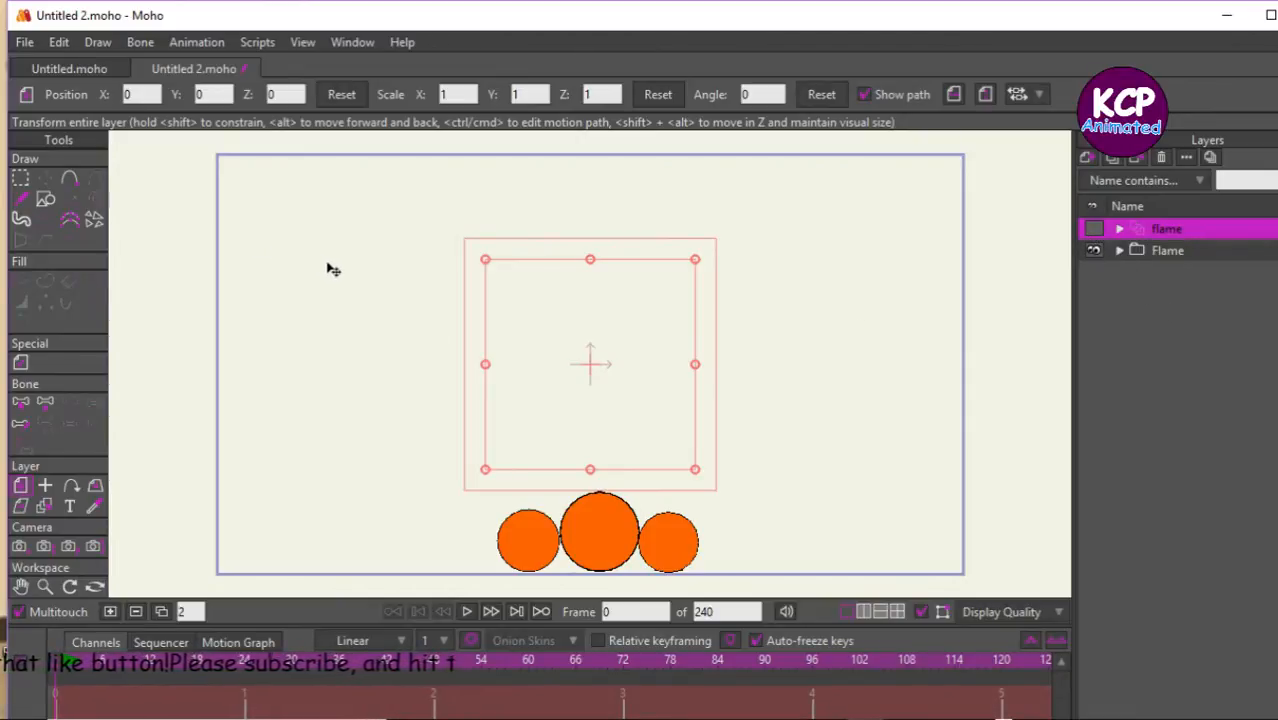
# Draw an ellipse around the three circles and move its side and top points so the outline closely encloses them.
pyautogui.click(46, 200)
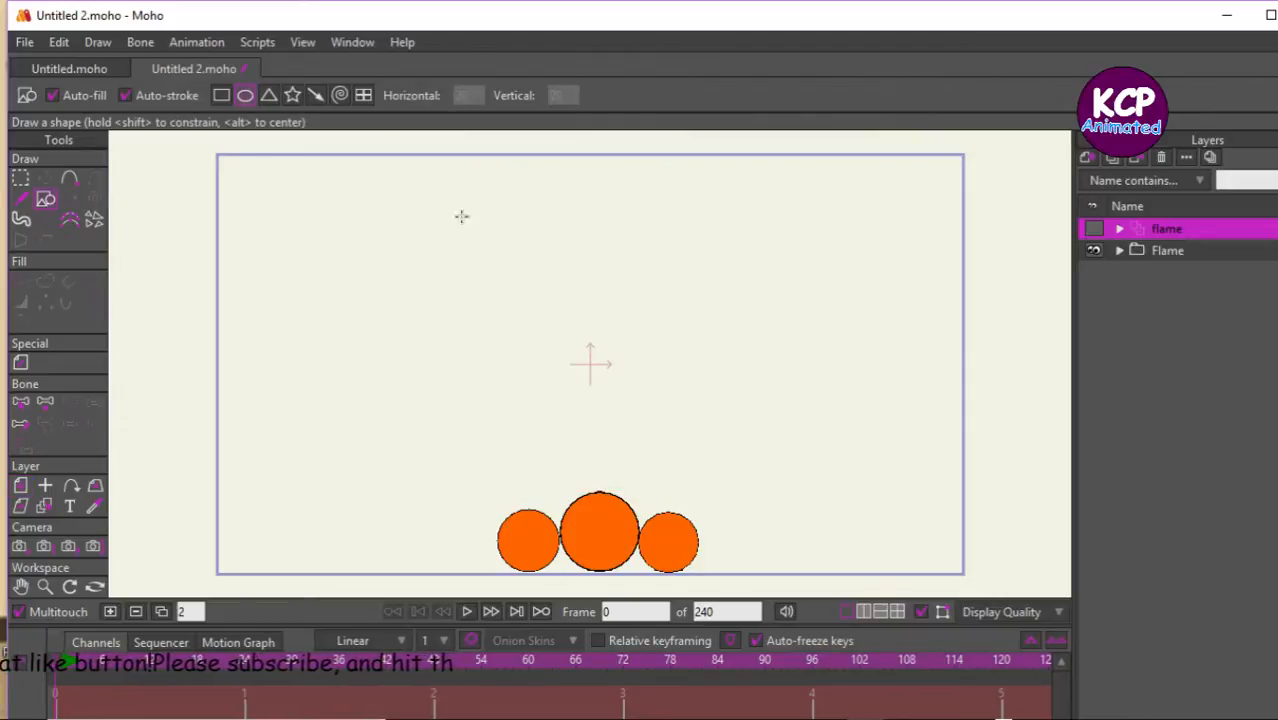
pyautogui.moveTo(508, 420); pyautogui.dragTo(761, 578)
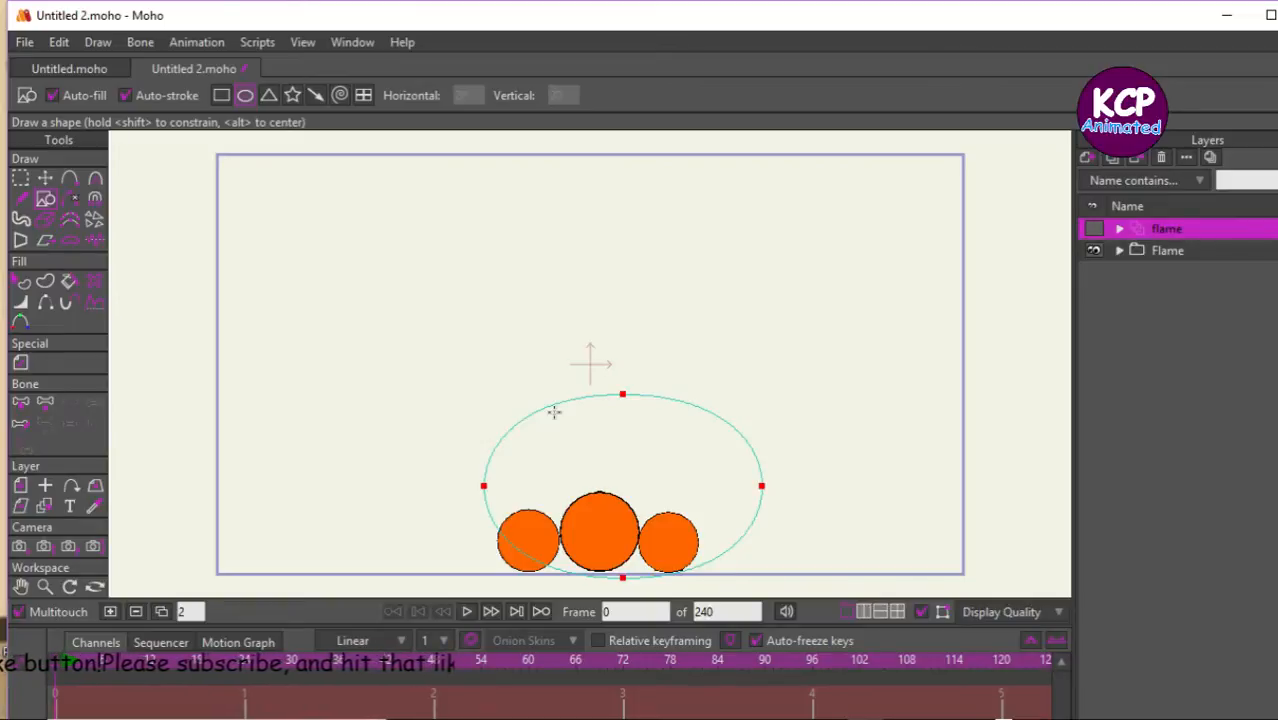
pyautogui.click(44, 180)
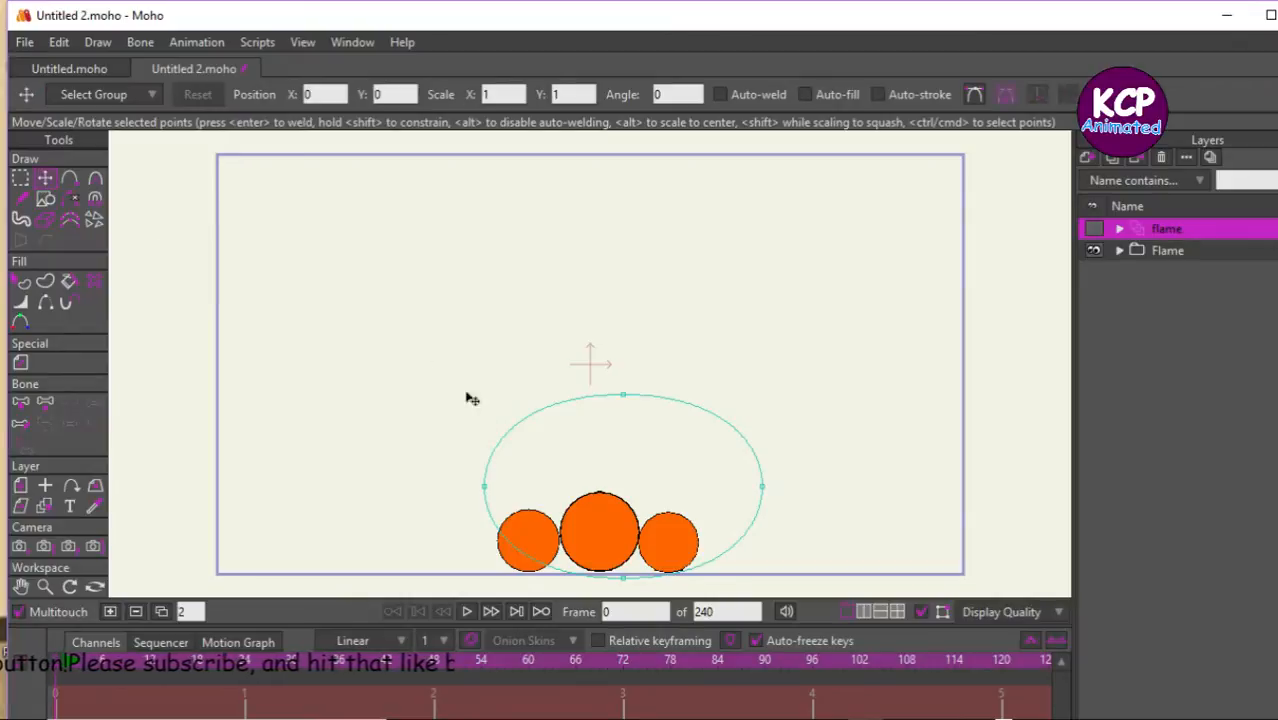
pyautogui.moveTo(483, 493); pyautogui.dragTo(482, 543)
pyautogui.moveTo(766, 497); pyautogui.dragTo(730, 545)
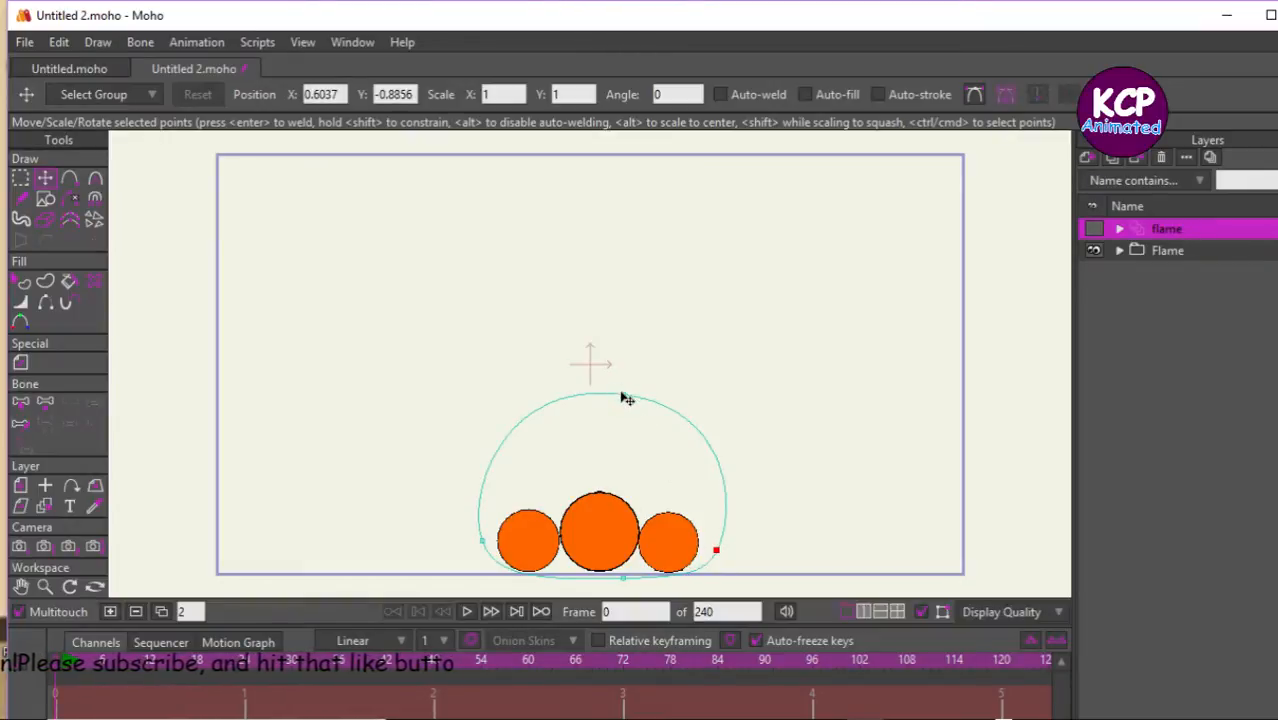
pyautogui.moveTo(626, 399); pyautogui.dragTo(603, 471)
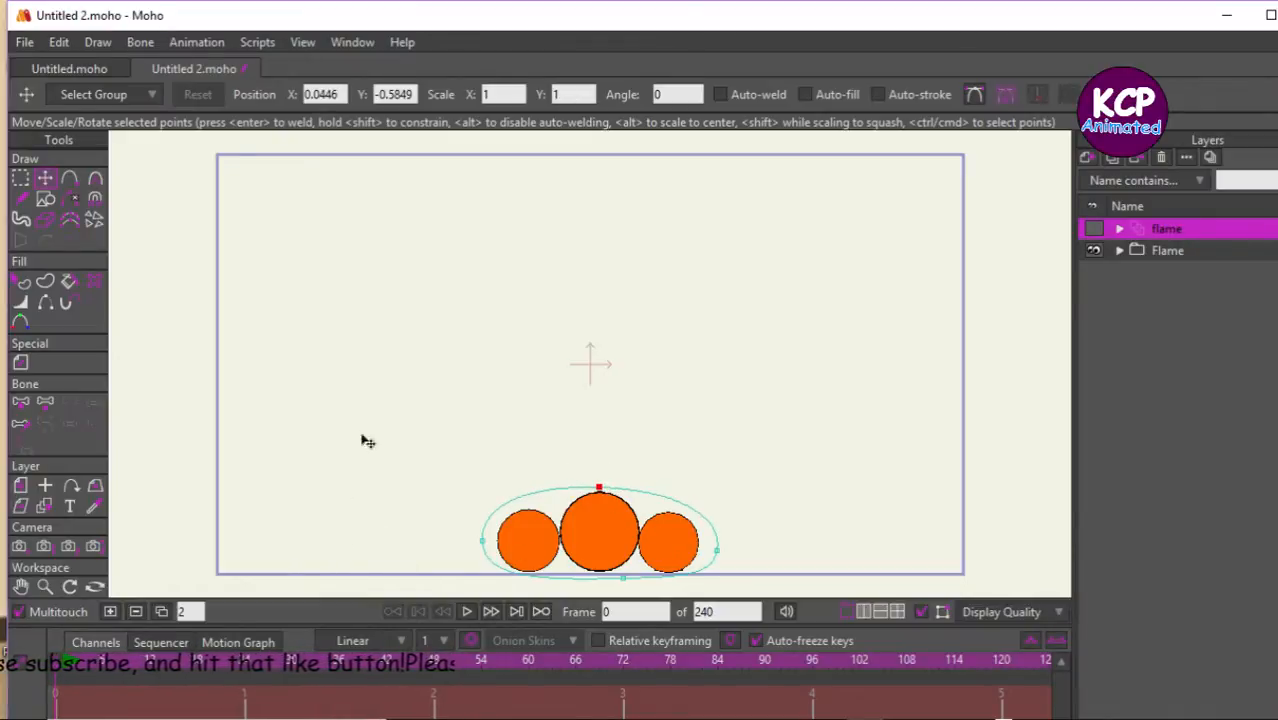
# Add points to the flame outline above both side circles and in the gaps beside the center circle, pulling the curve inward.
pyautogui.click(69, 182)
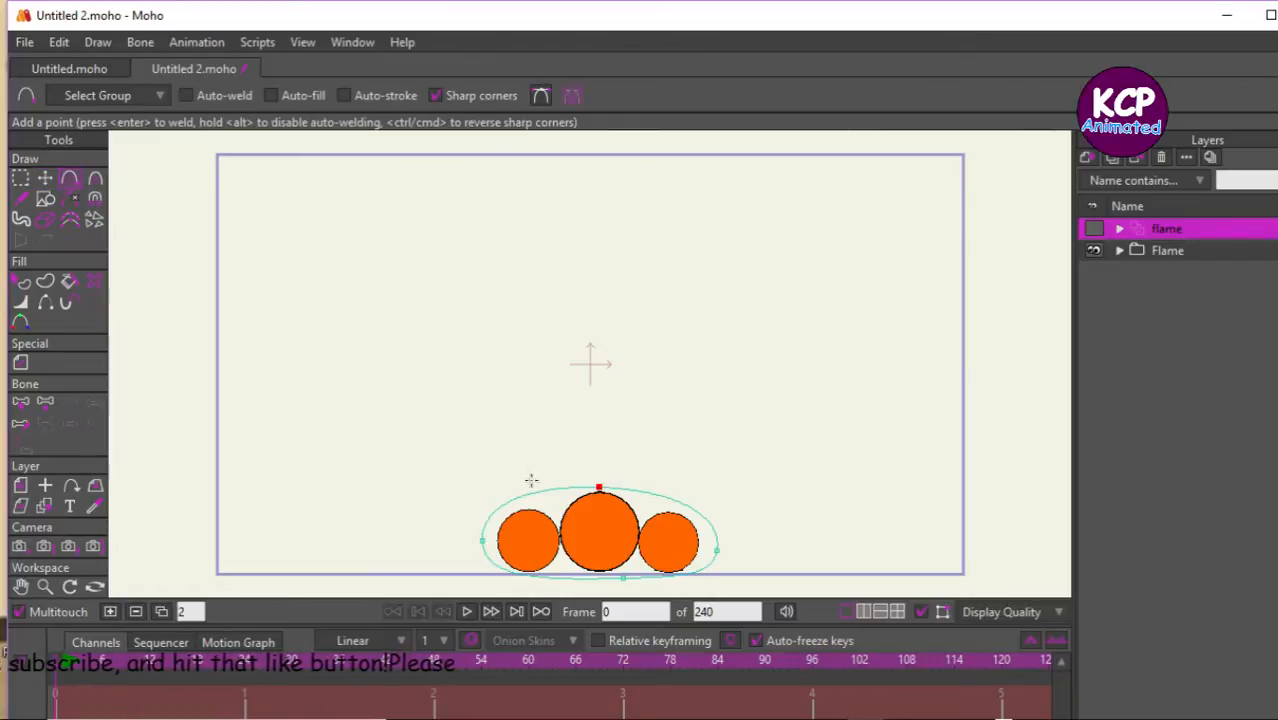
pyautogui.click(684, 511)
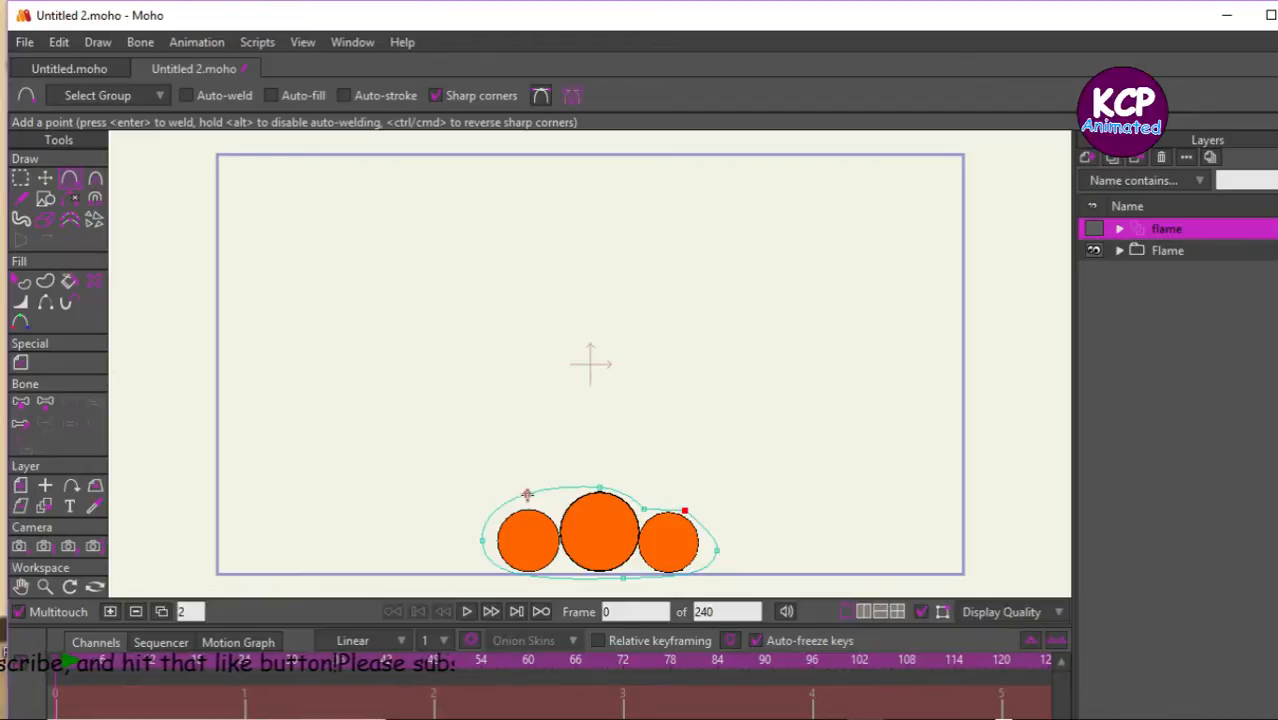
pyautogui.click(553, 504)
pyautogui.click(517, 508)
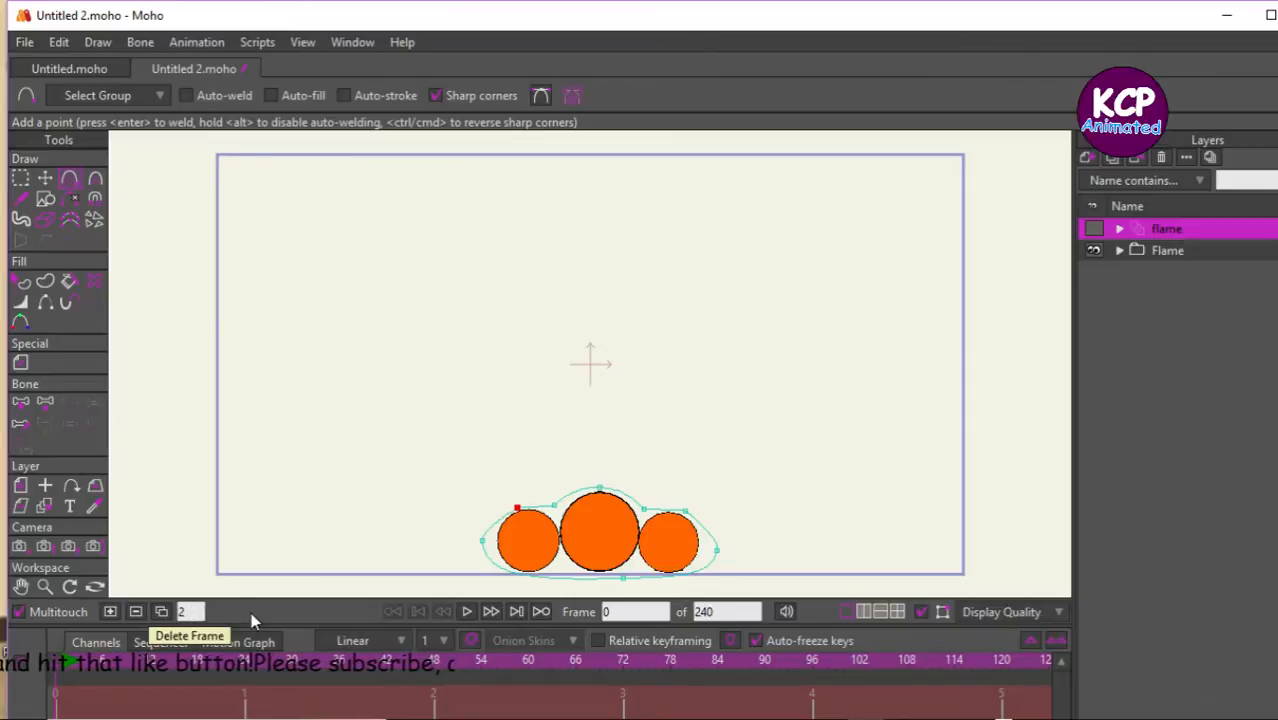
# Duplicate the outline drawing onto frame 2 and move its top, right-side and two outer peak points to fit closely around the circles.
pyautogui.click(161, 614)
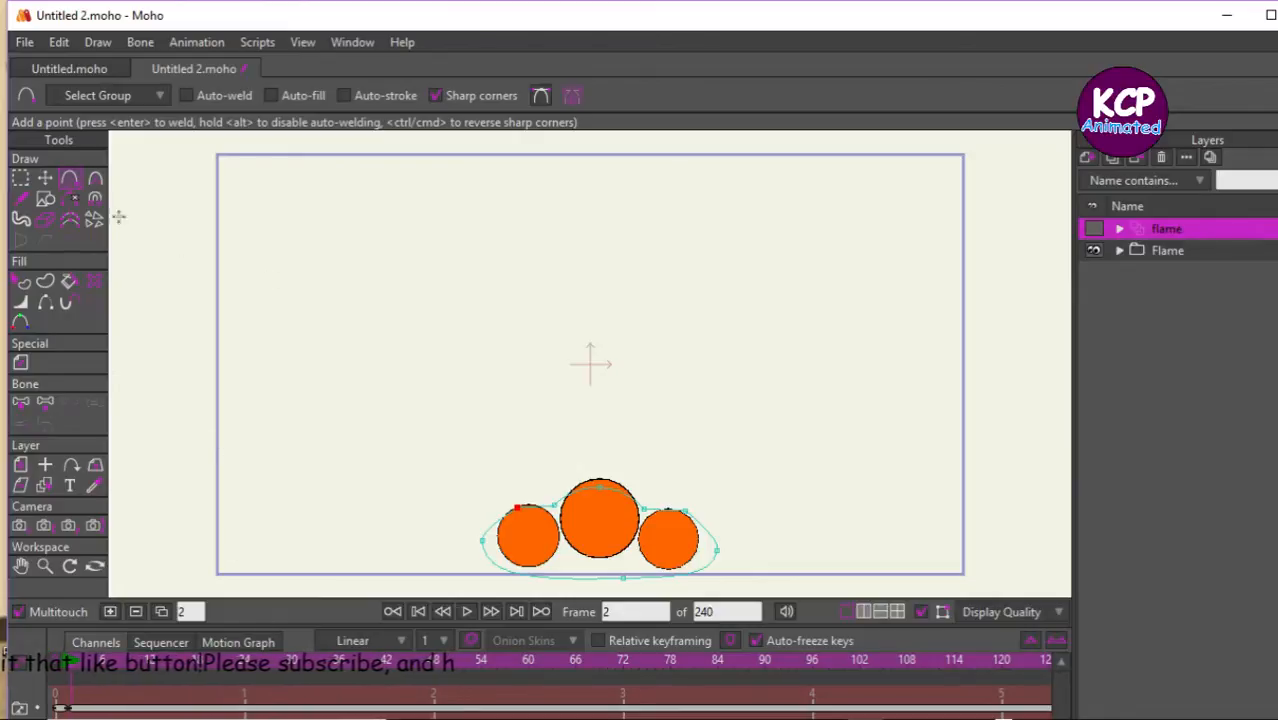
pyautogui.click(45, 177)
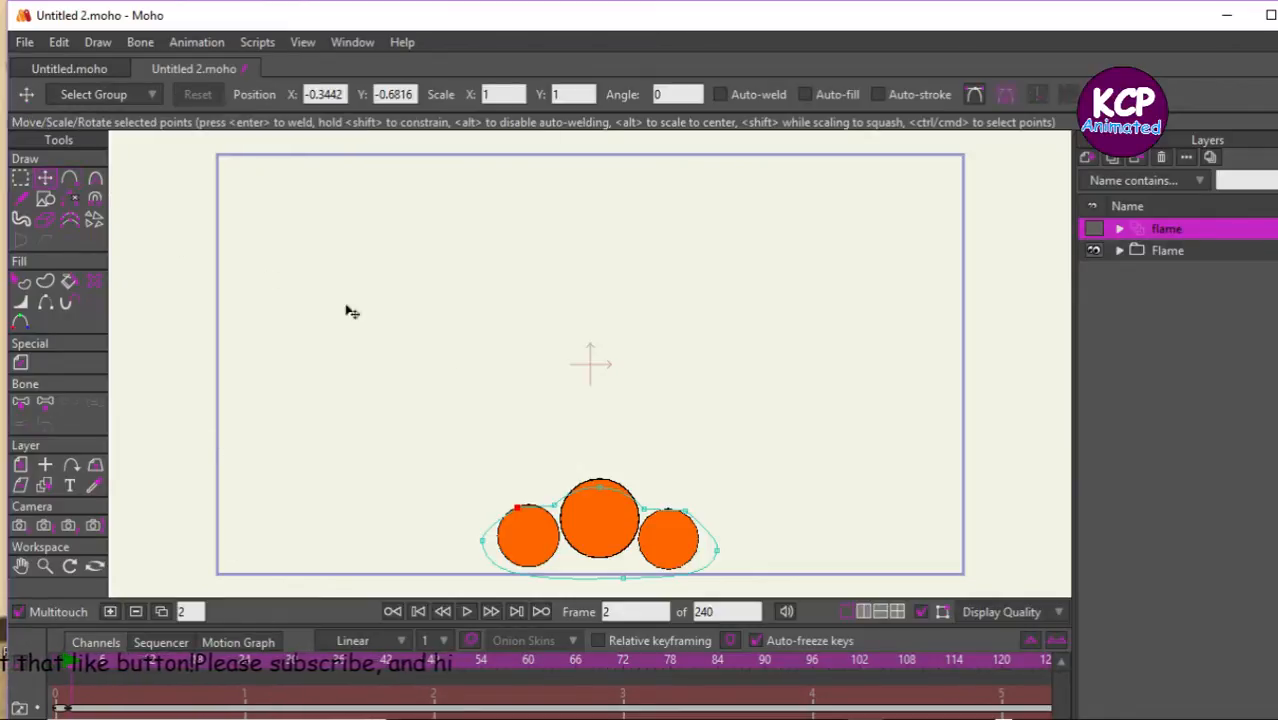
pyautogui.click(600, 474)
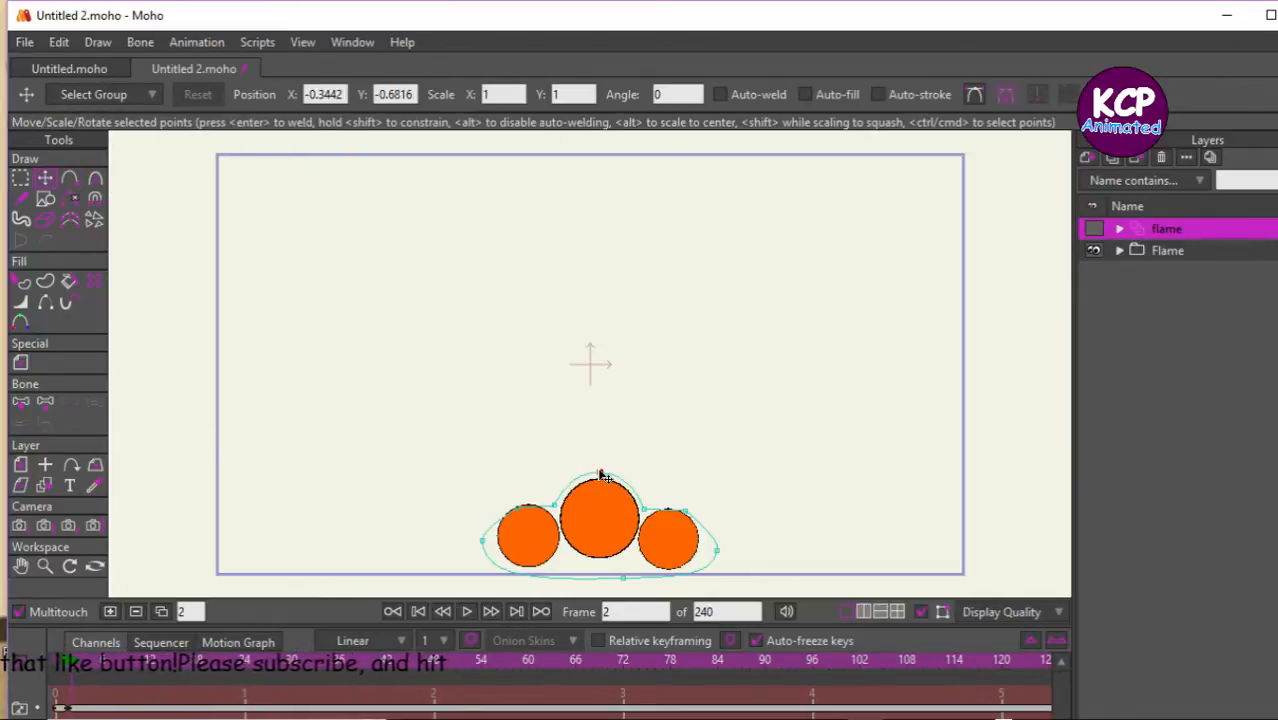
pyautogui.click(679, 507)
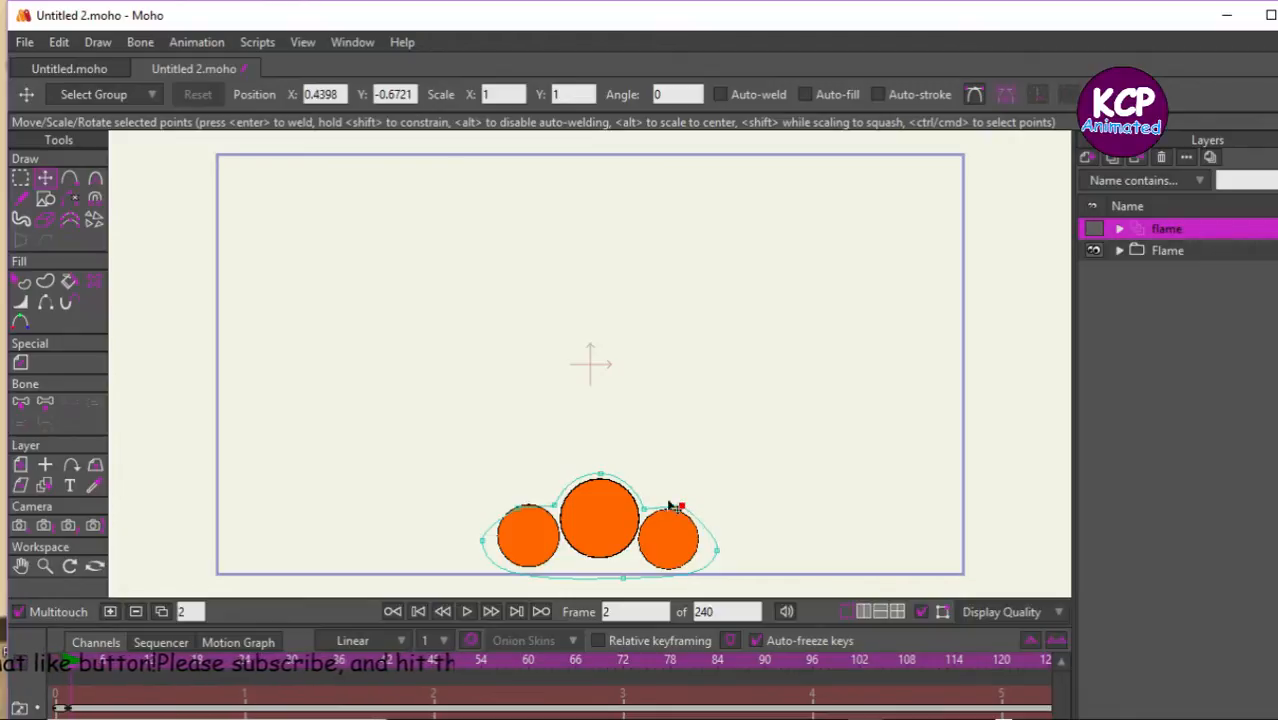
pyautogui.click(709, 551)
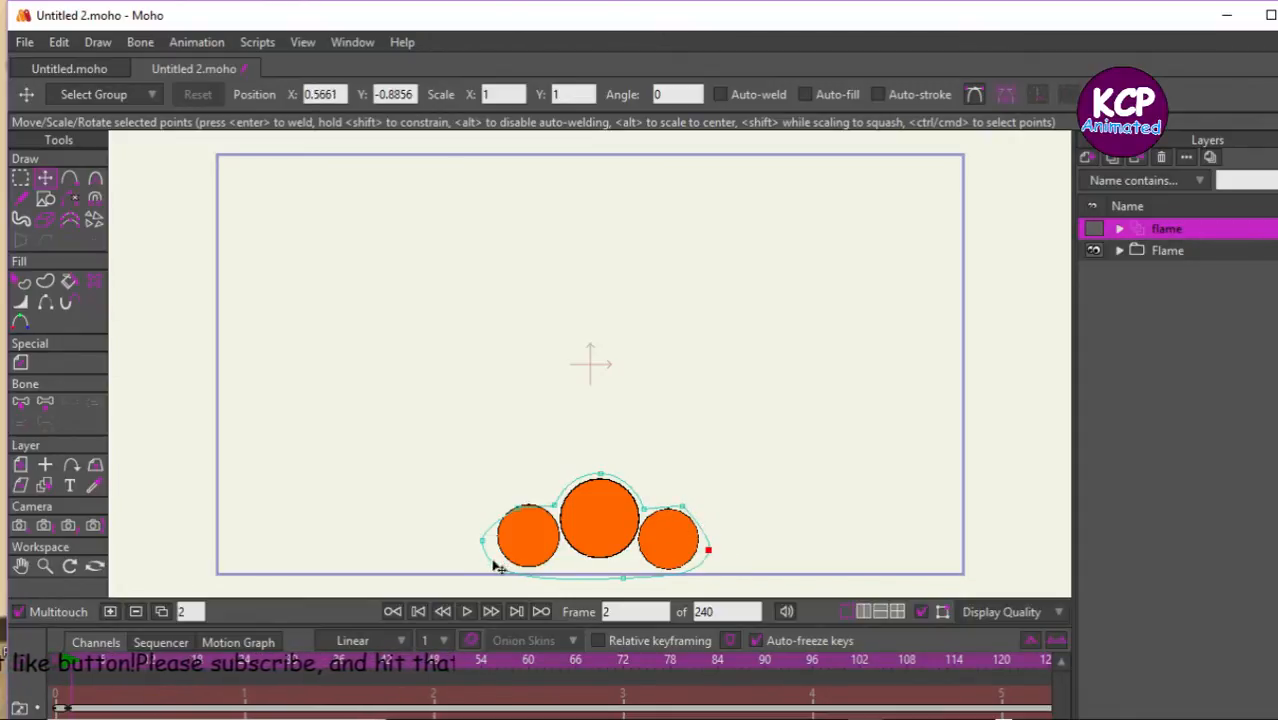
pyautogui.click(516, 503)
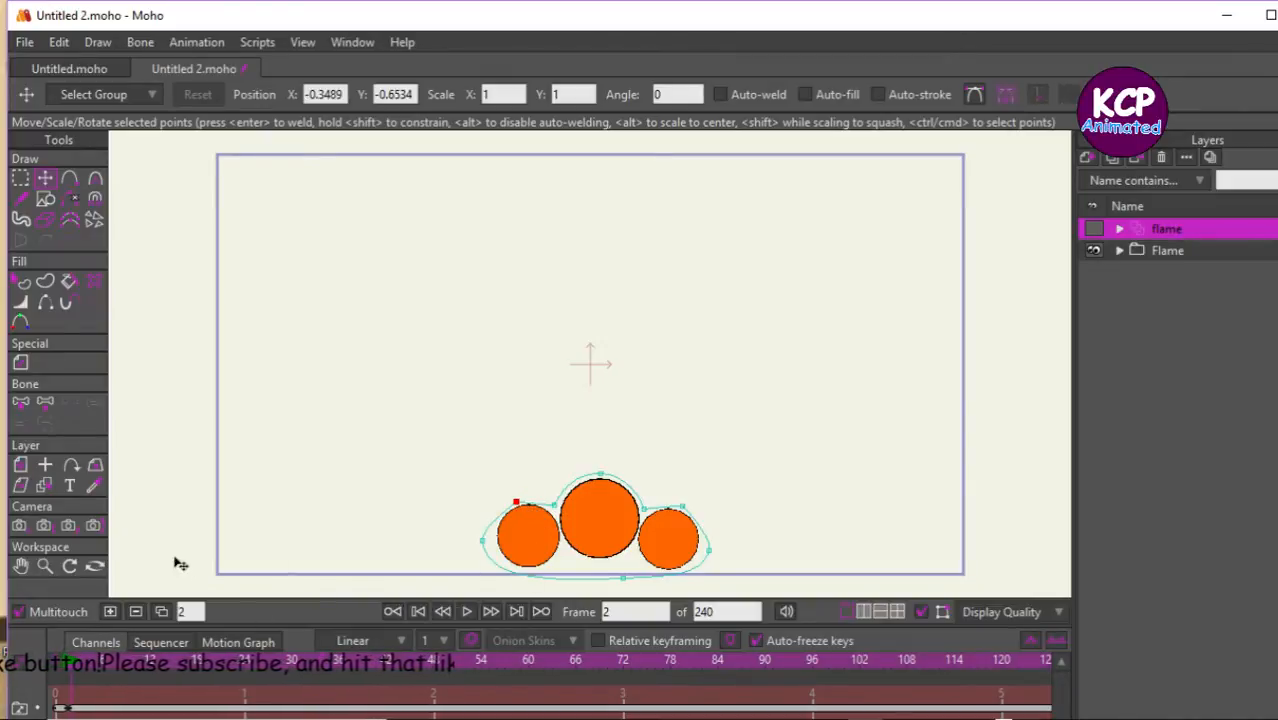
# Duplicate the drawing onto frame 4 and raise the center peak to Y about -0.37, left to -0.58 and right to -0.62.
pyautogui.click(162, 613)
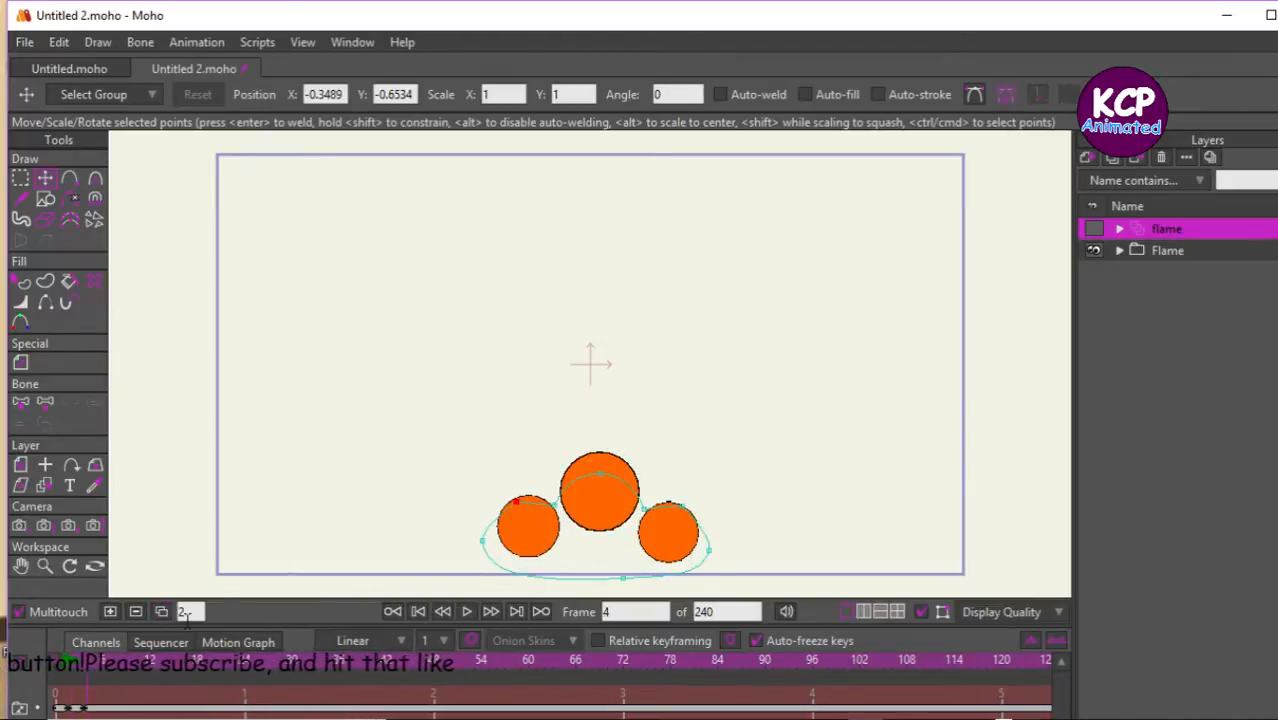
pyautogui.moveTo(603, 469); pyautogui.dragTo(605, 445)
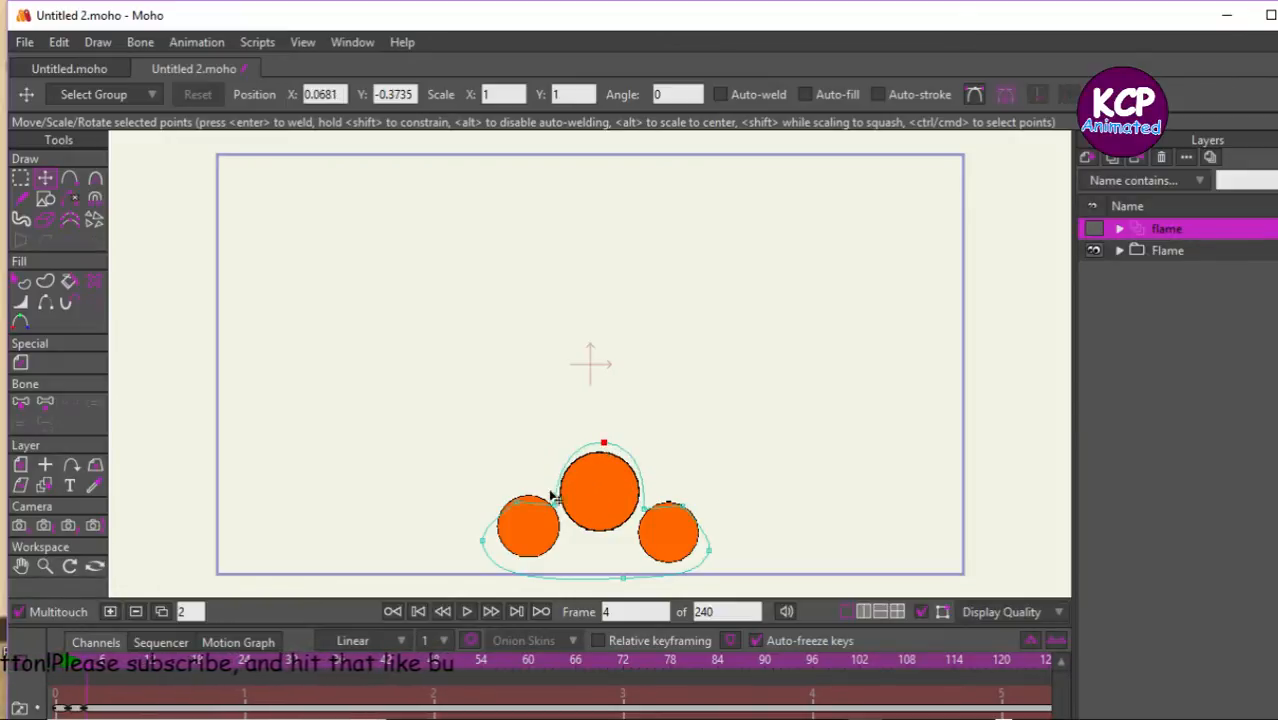
pyautogui.moveTo(516, 504); pyautogui.dragTo(511, 488)
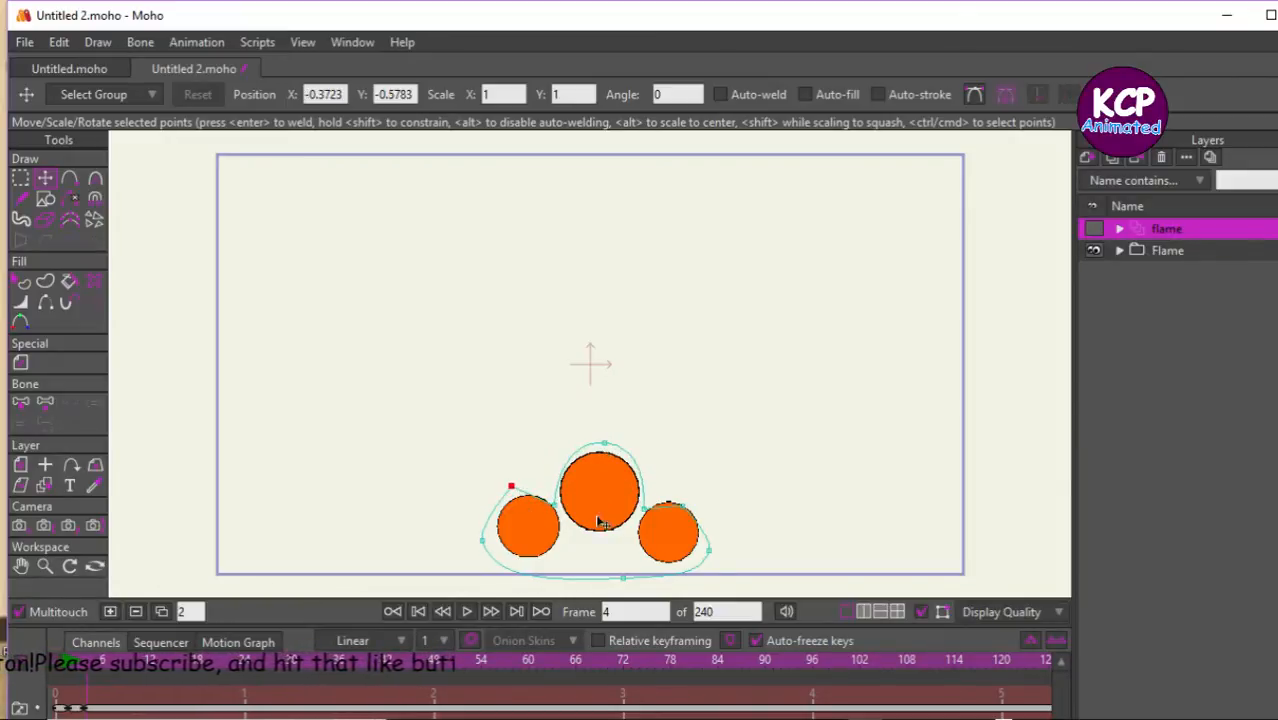
pyautogui.moveTo(668, 504); pyautogui.dragTo(682, 496)
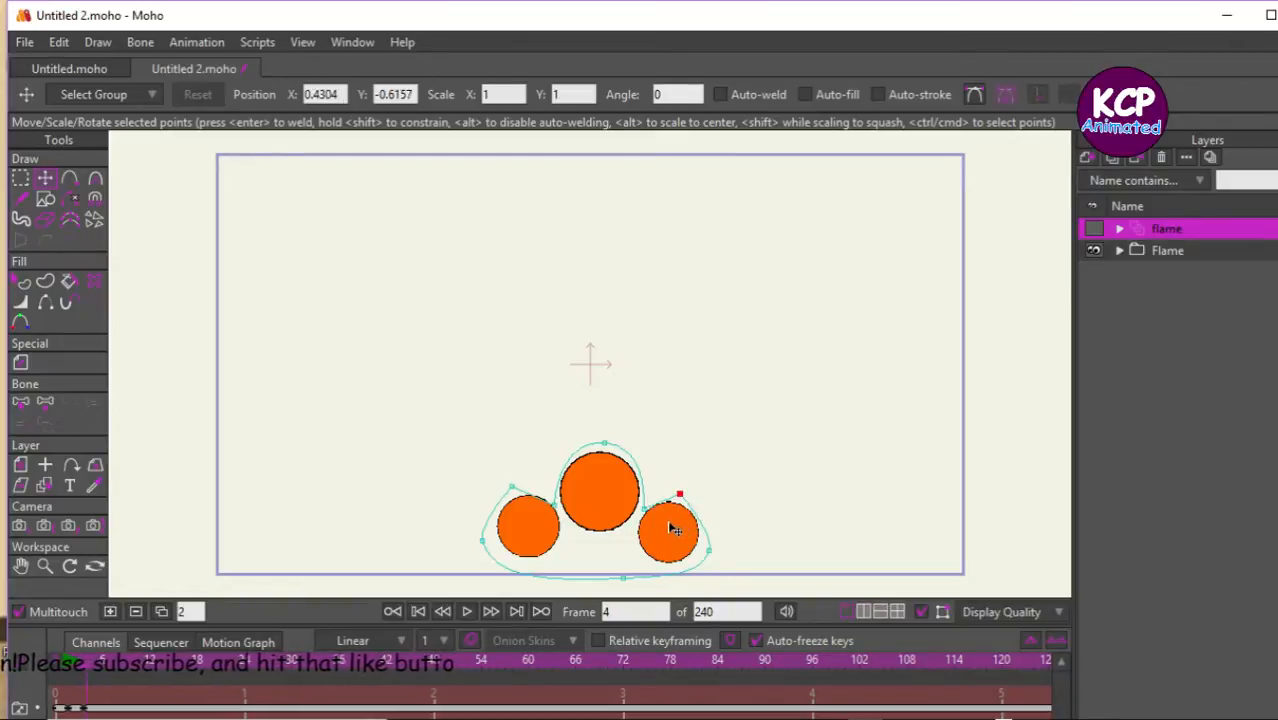
# At frame 4, sharpen the center peak to curvature 0 and widen the outline's sides to X about 0.63 and -0.54.
pyautogui.click(95, 178)
pyautogui.click(604, 443)
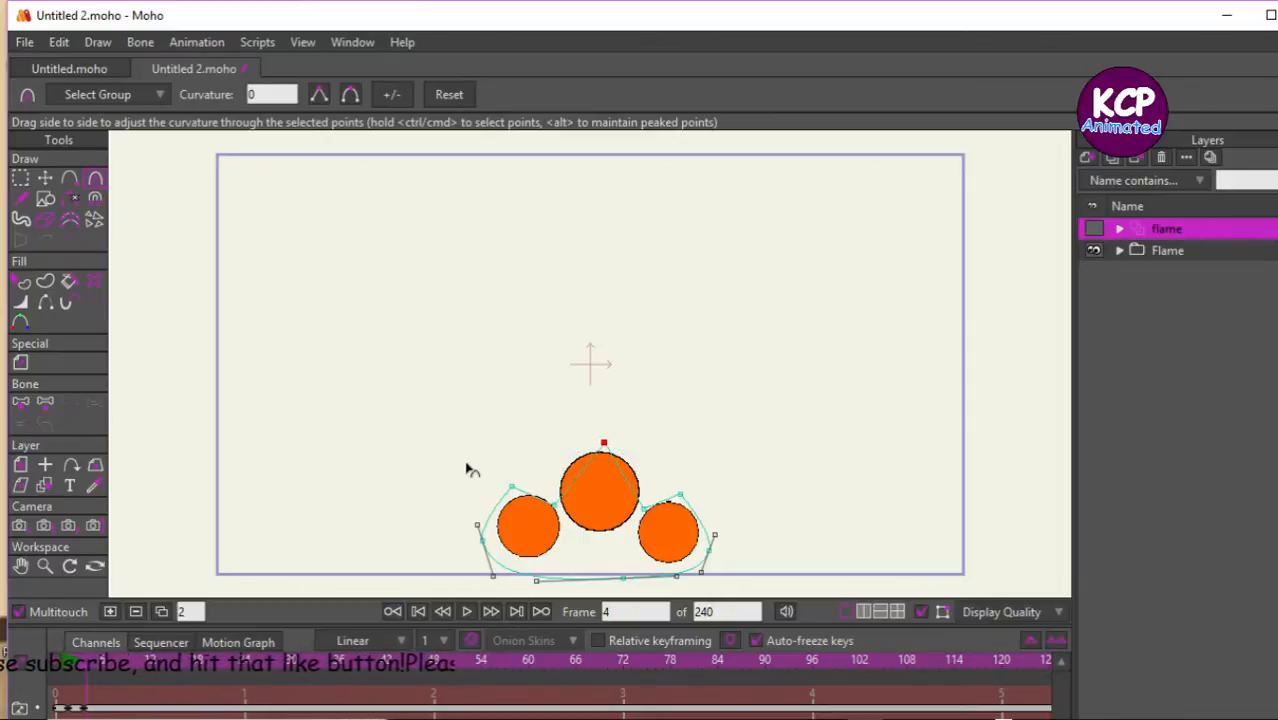
pyautogui.click(45, 178)
pyautogui.moveTo(712, 556); pyautogui.dragTo(727, 560)
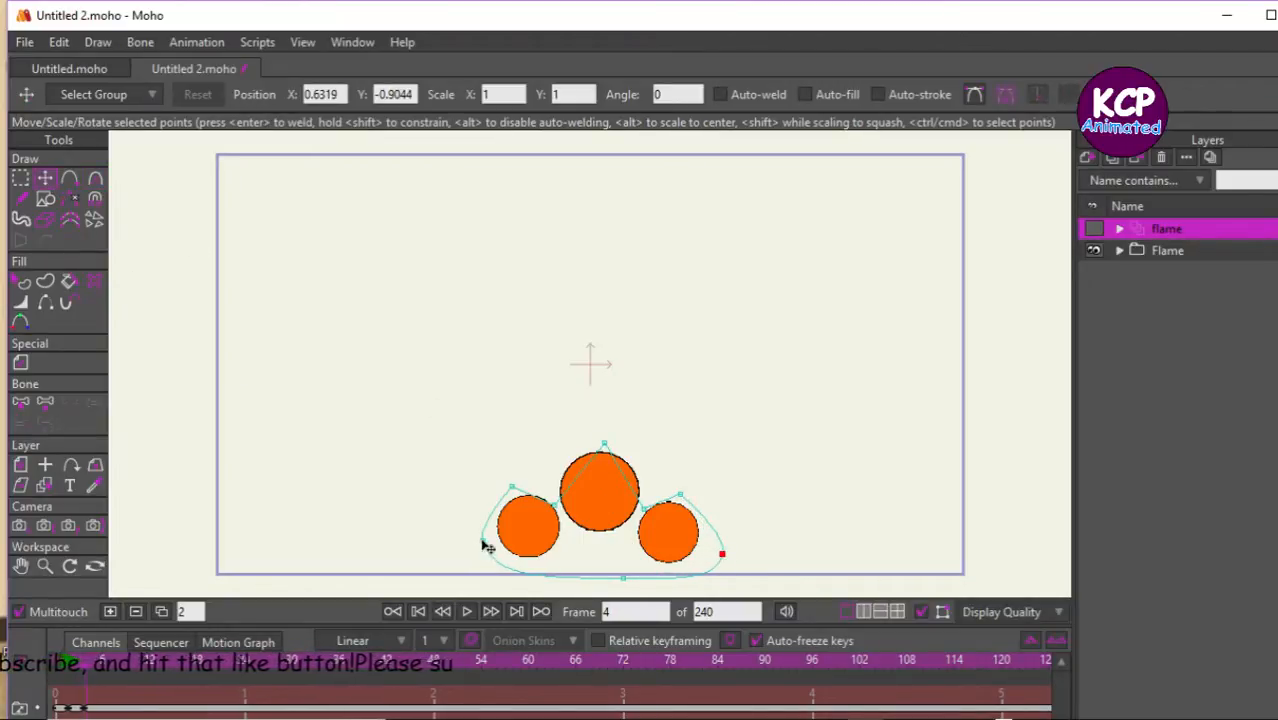
pyautogui.moveTo(483, 539); pyautogui.dragTo(477, 543)
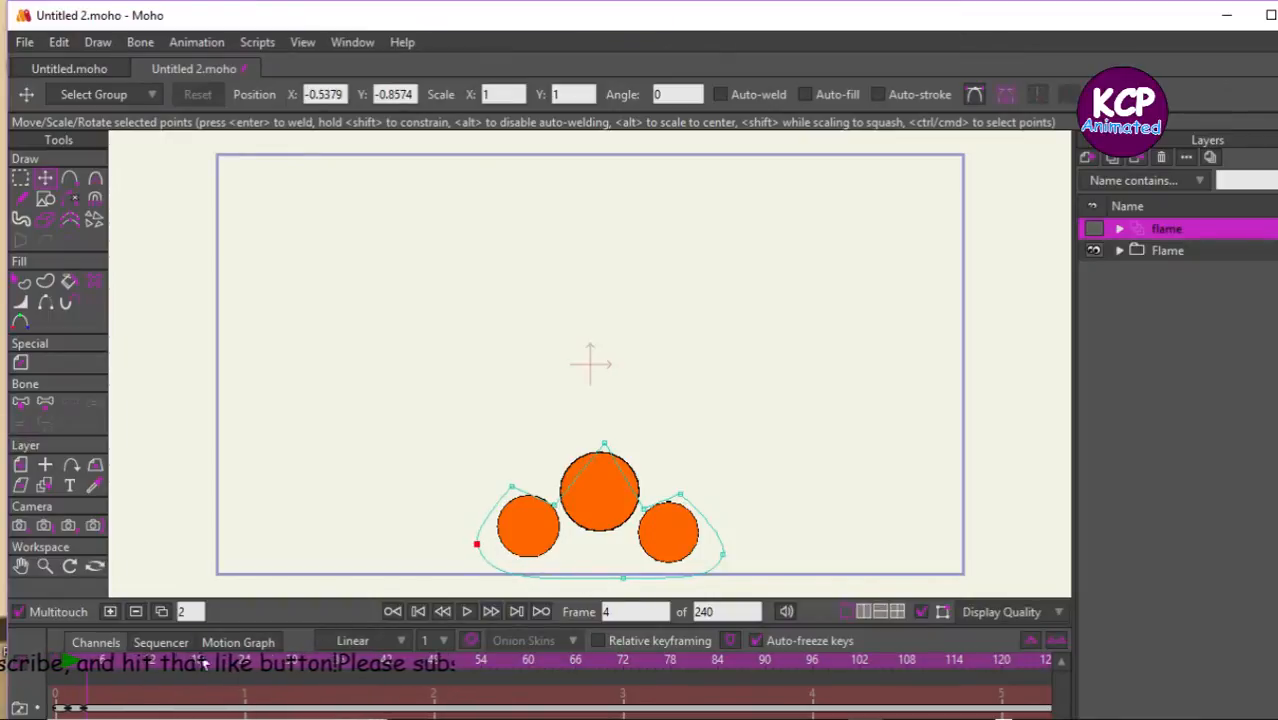
# Duplicate the drawing onto frame 6, raise its center, right and left peaks, and shift the two valley points upward.
pyautogui.click(159, 612)
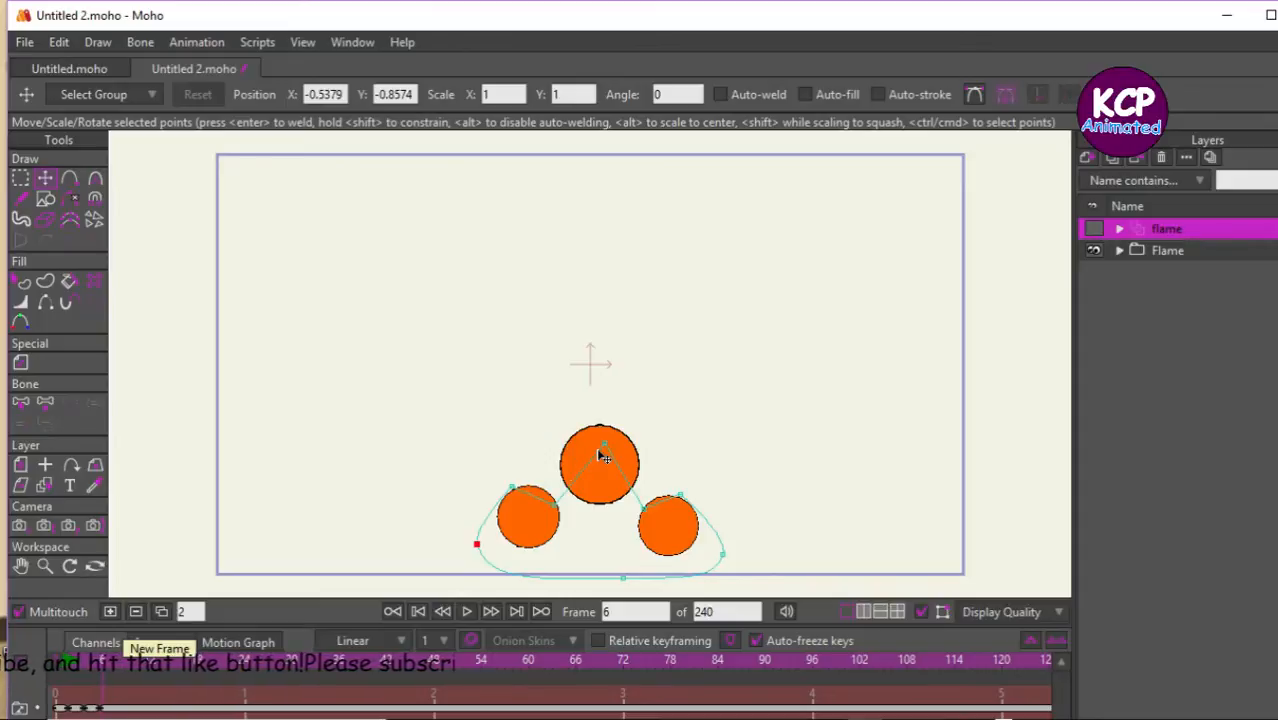
pyautogui.moveTo(603, 445); pyautogui.dragTo(601, 390)
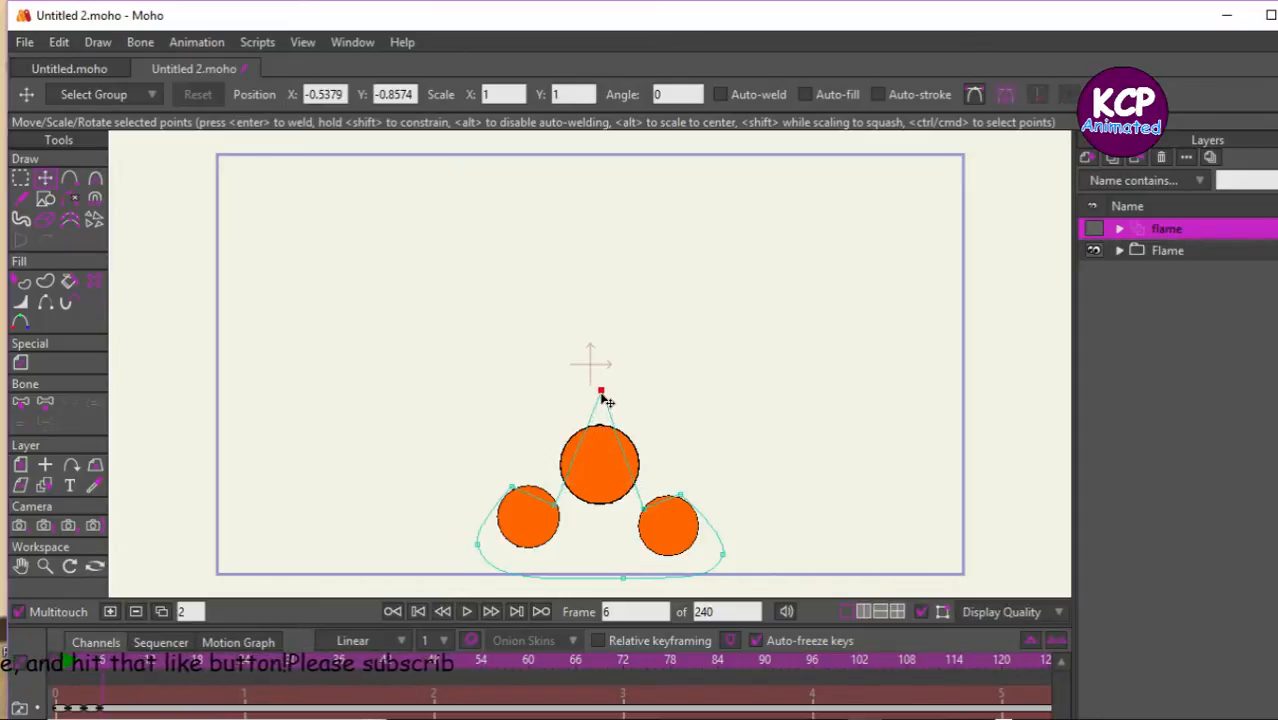
pyautogui.click(643, 512)
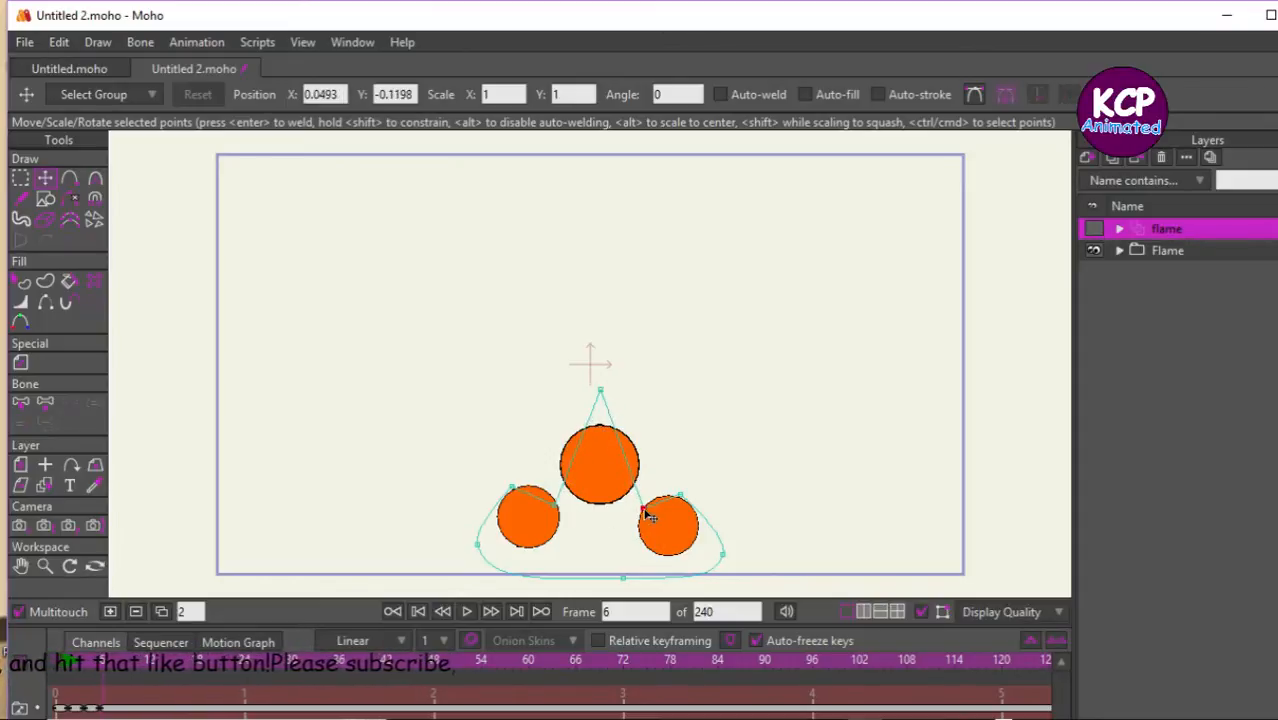
pyautogui.moveTo(650, 516); pyautogui.dragTo(703, 446)
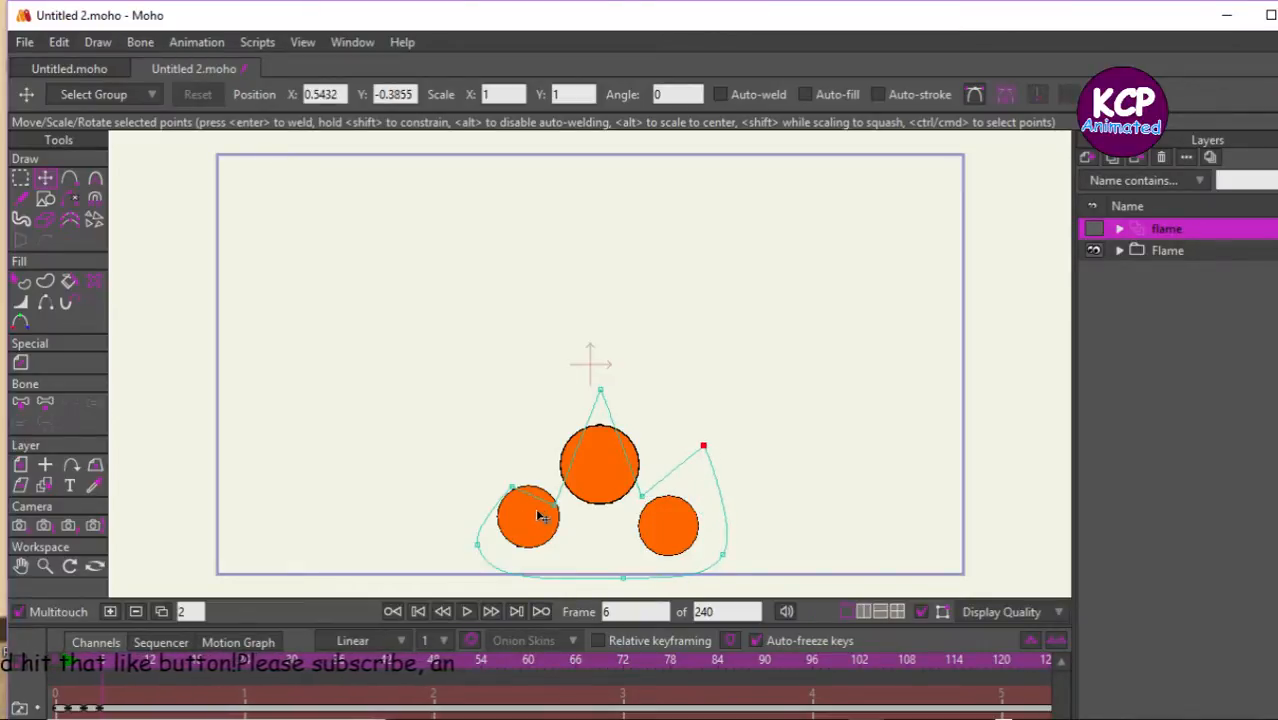
pyautogui.moveTo(511, 491); pyautogui.dragTo(559, 494)
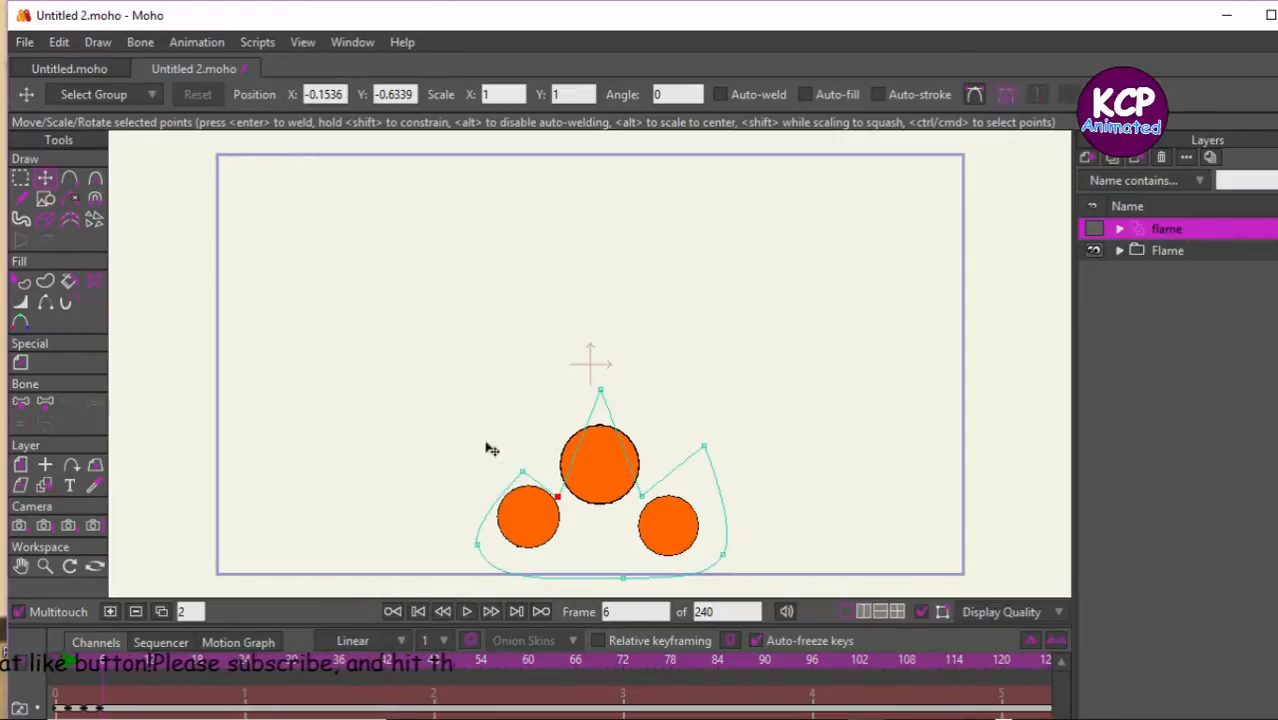
# Round both valley points and the center peak of the frame 6 outline with the Curvature tool, to about 0.20.
pyautogui.click(95, 182)
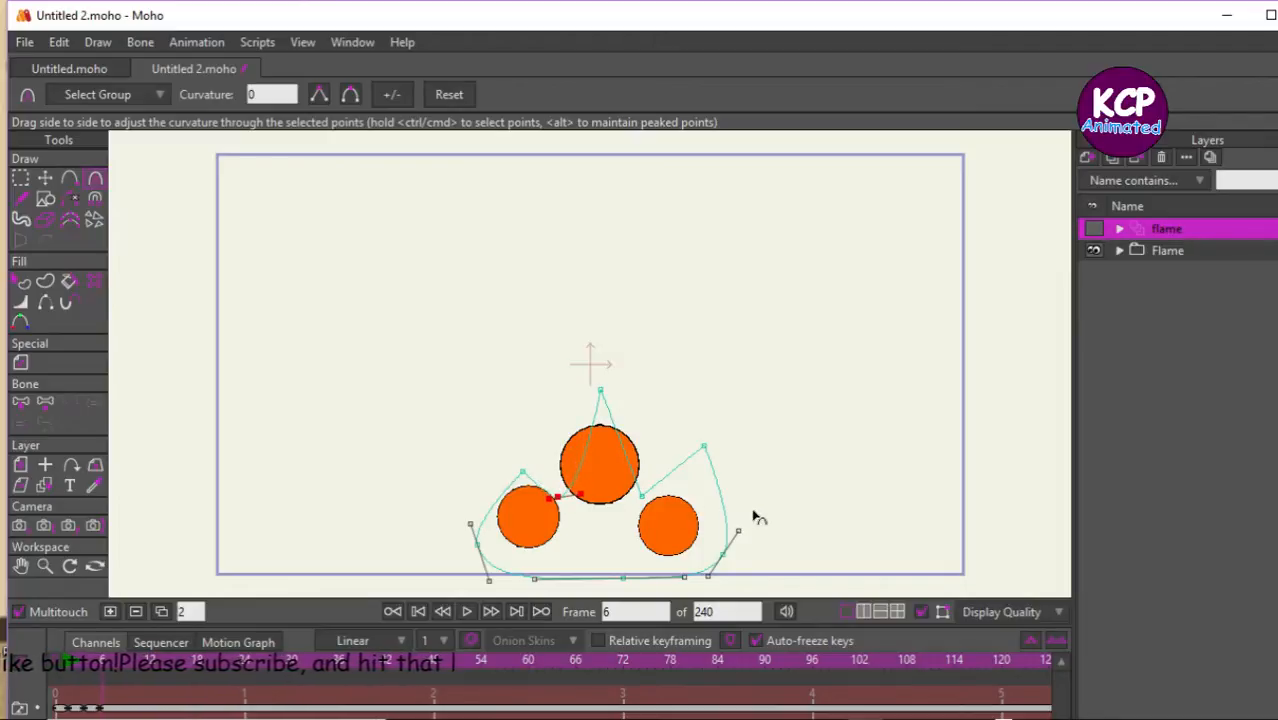
pyautogui.moveTo(642, 495); pyautogui.dragTo(836, 503)
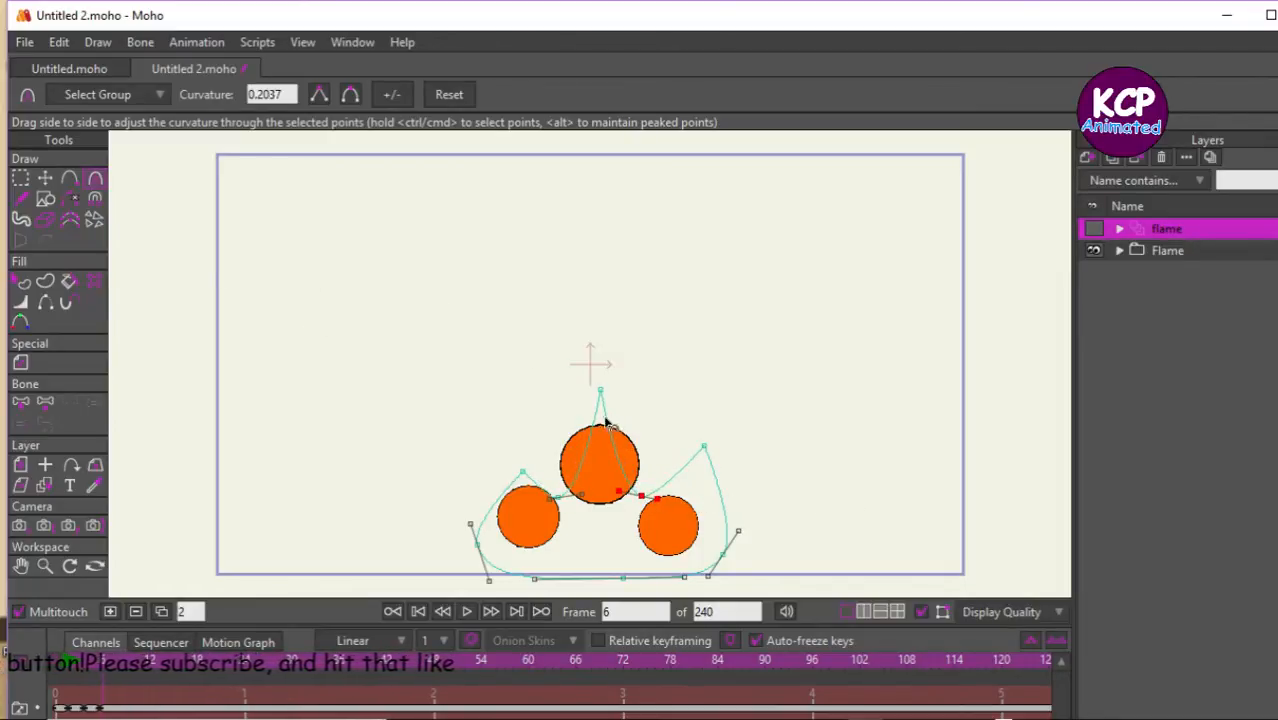
pyautogui.moveTo(596, 392); pyautogui.dragTo(921, 451)
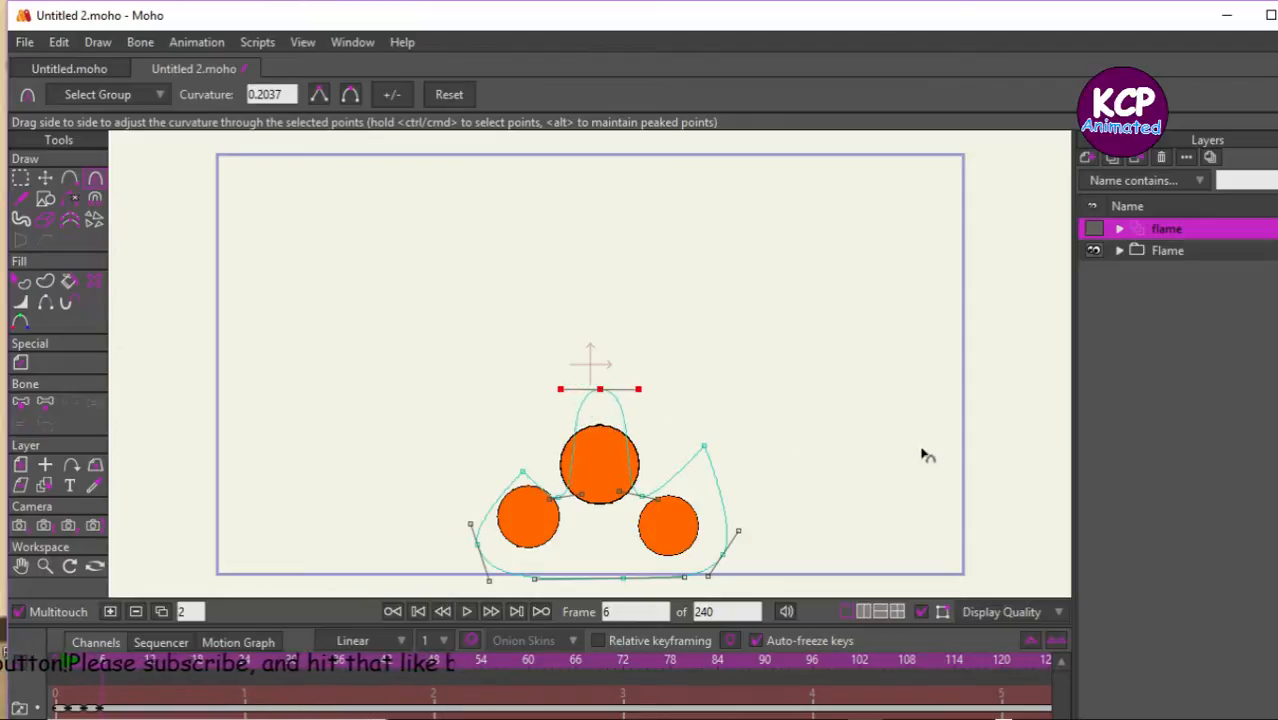
# At frame 6, raise the center peak to Y about -0.10 and move the valleys outward to X about 0.29 and -0.22.
pyautogui.click(45, 177)
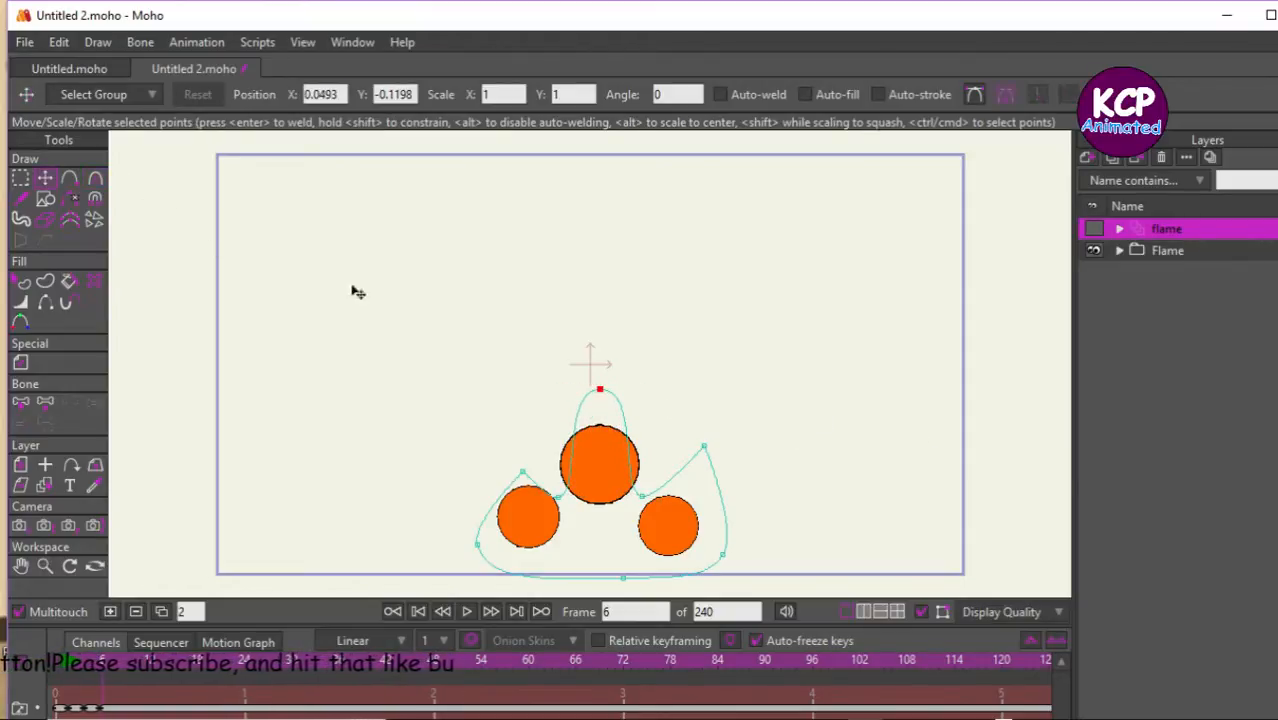
pyautogui.moveTo(601, 398); pyautogui.dragTo(602, 385)
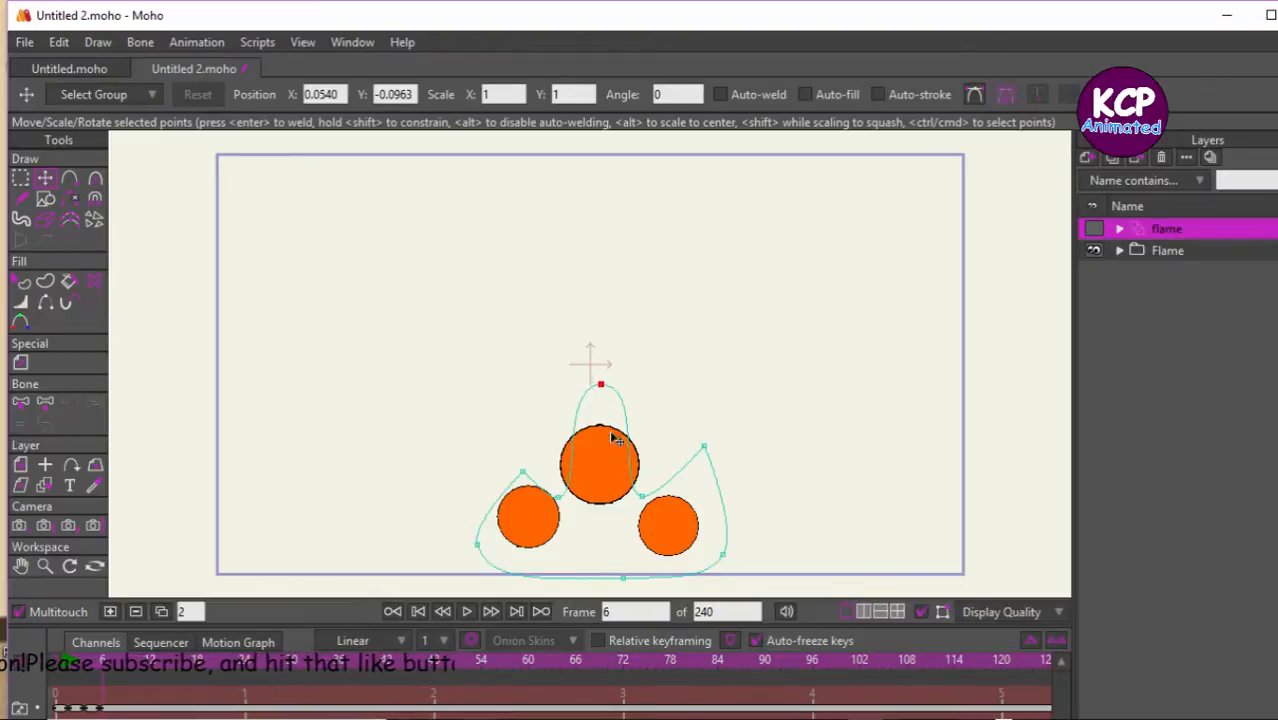
pyautogui.click(650, 486)
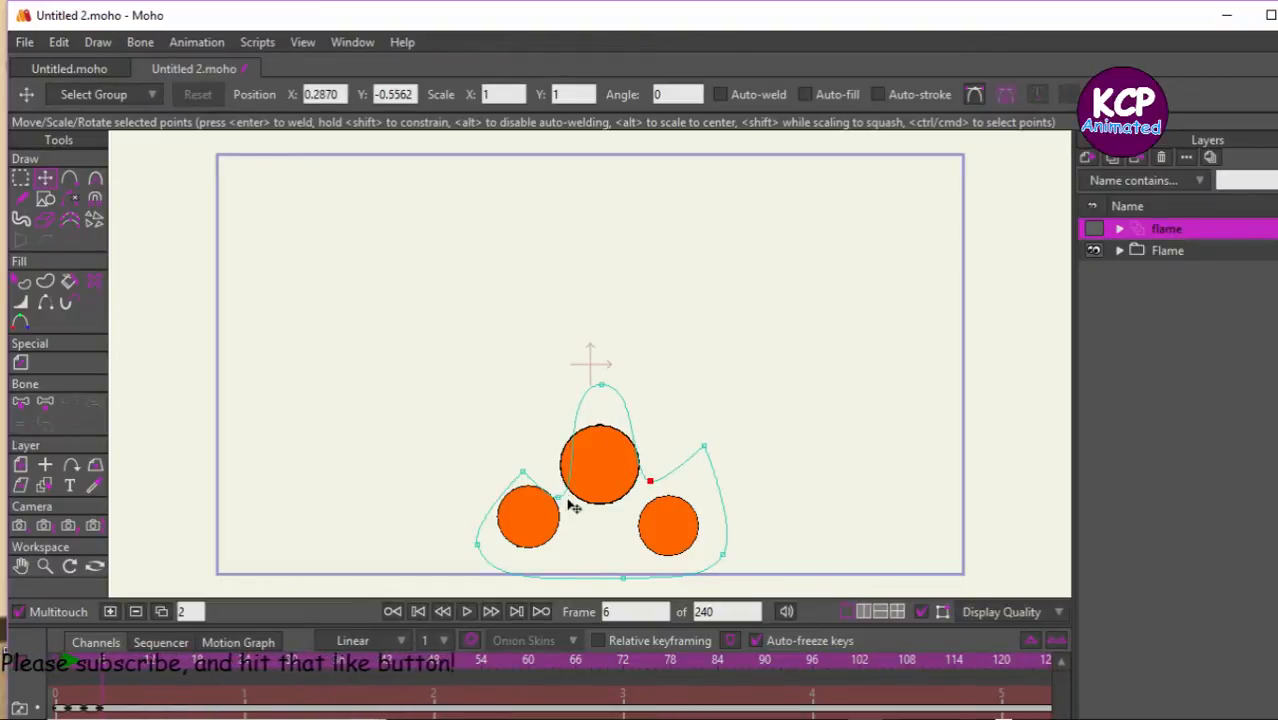
pyautogui.moveTo(573, 506); pyautogui.dragTo(558, 498)
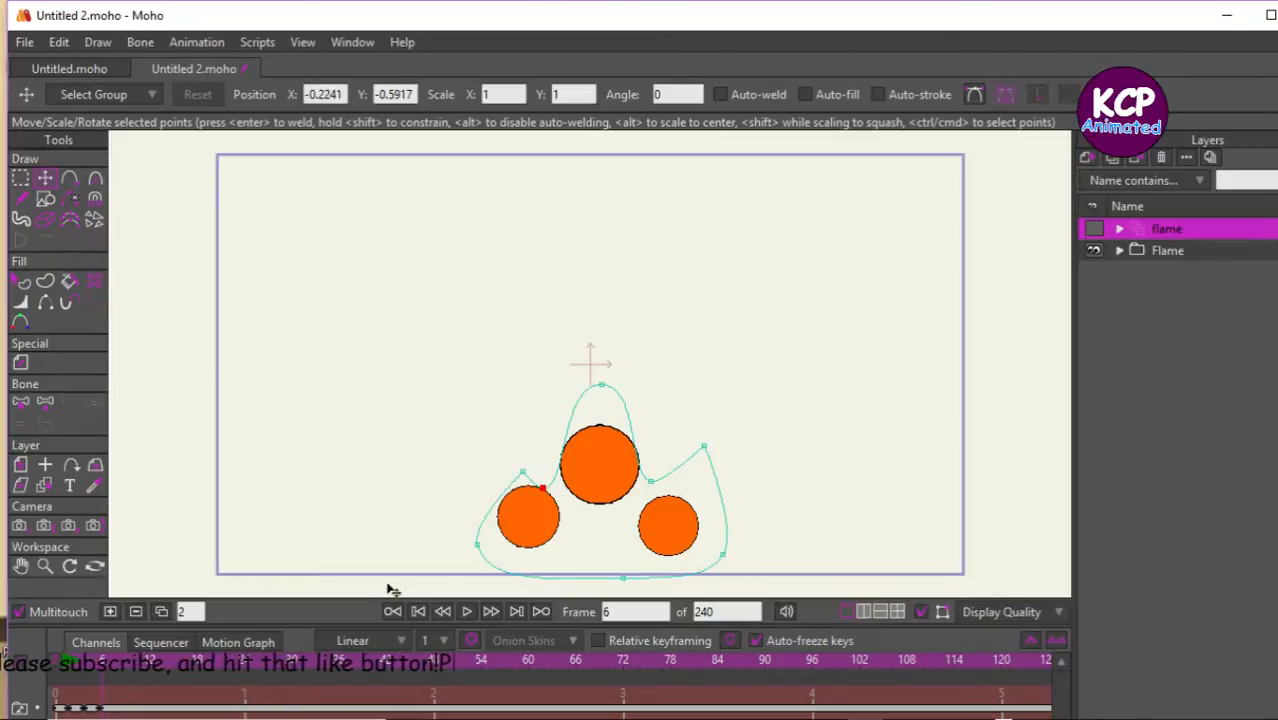
# Duplicate the drawing onto frame 8, raise the center and right peaks, and adjust both valleys and the right-side point.
pyautogui.click(167, 607)
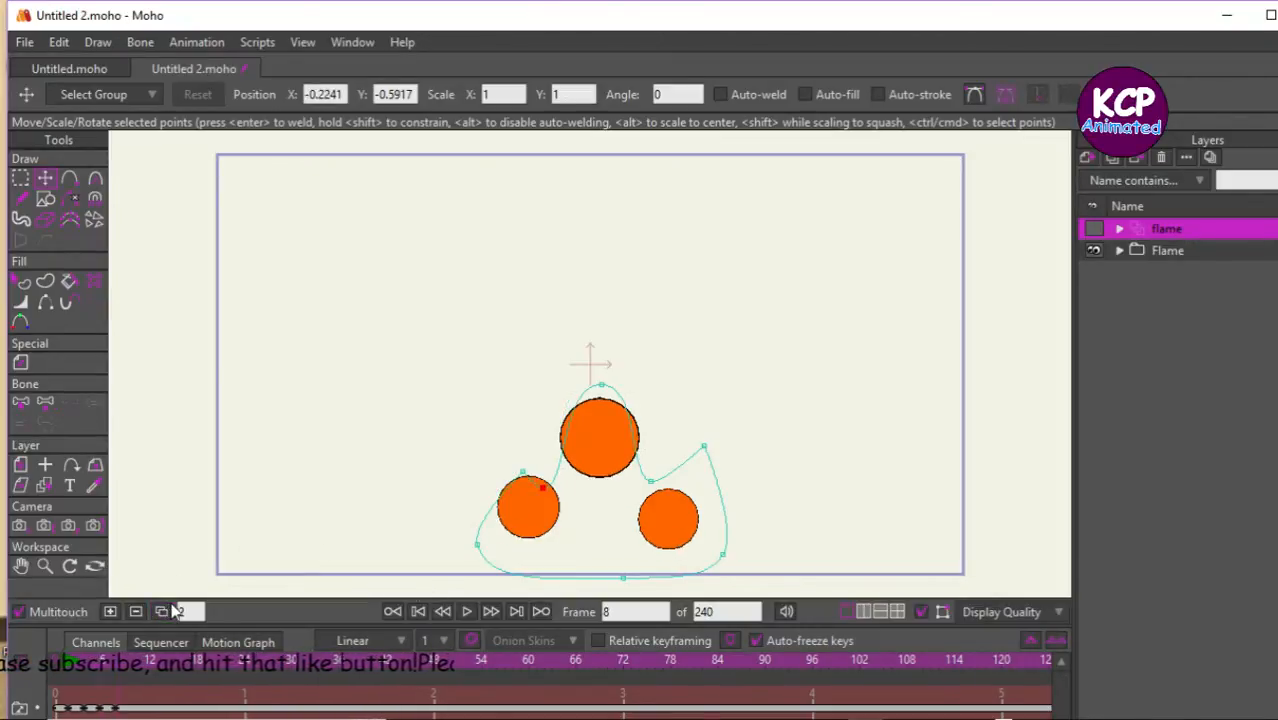
pyautogui.click(653, 482)
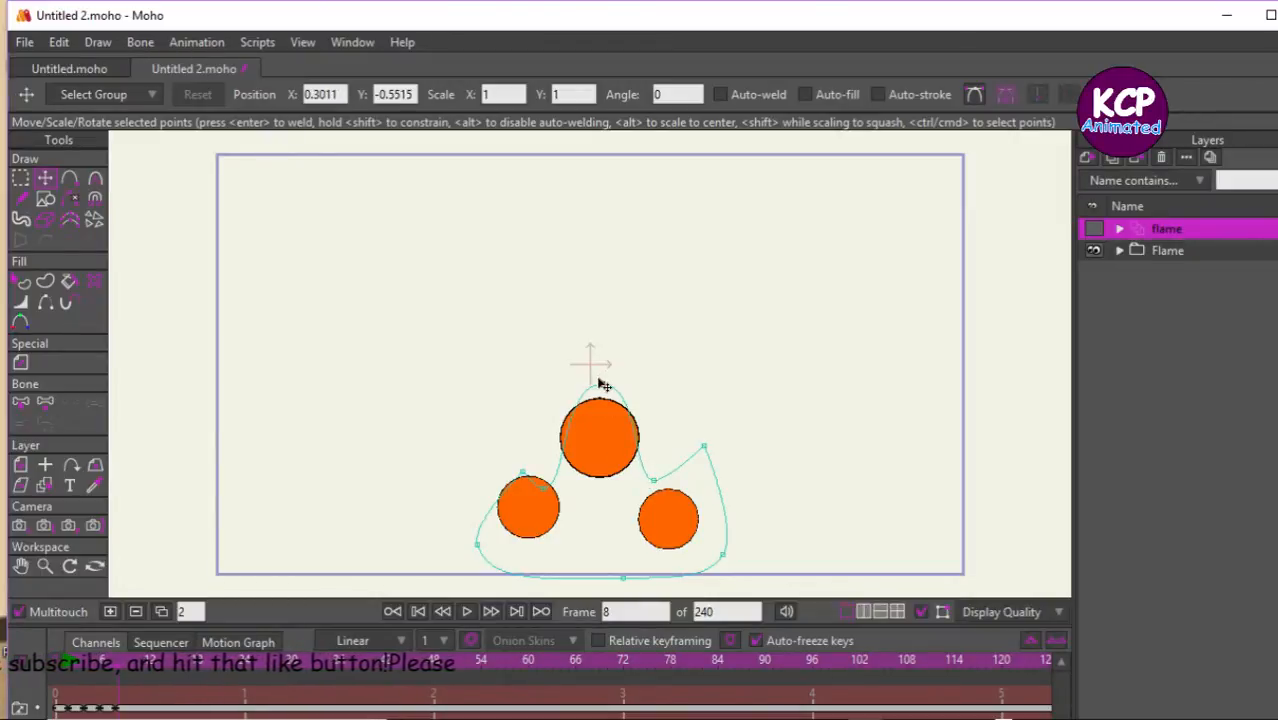
pyautogui.moveTo(604, 385); pyautogui.dragTo(604, 366)
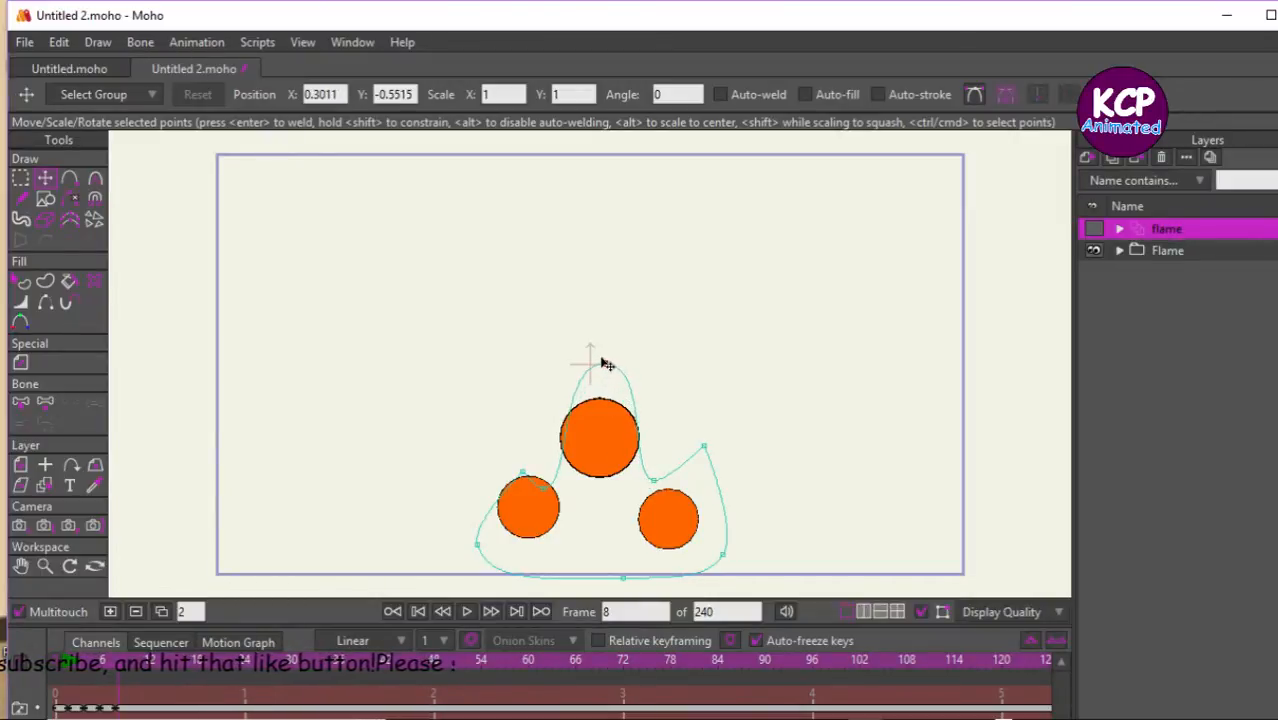
pyautogui.click(533, 474)
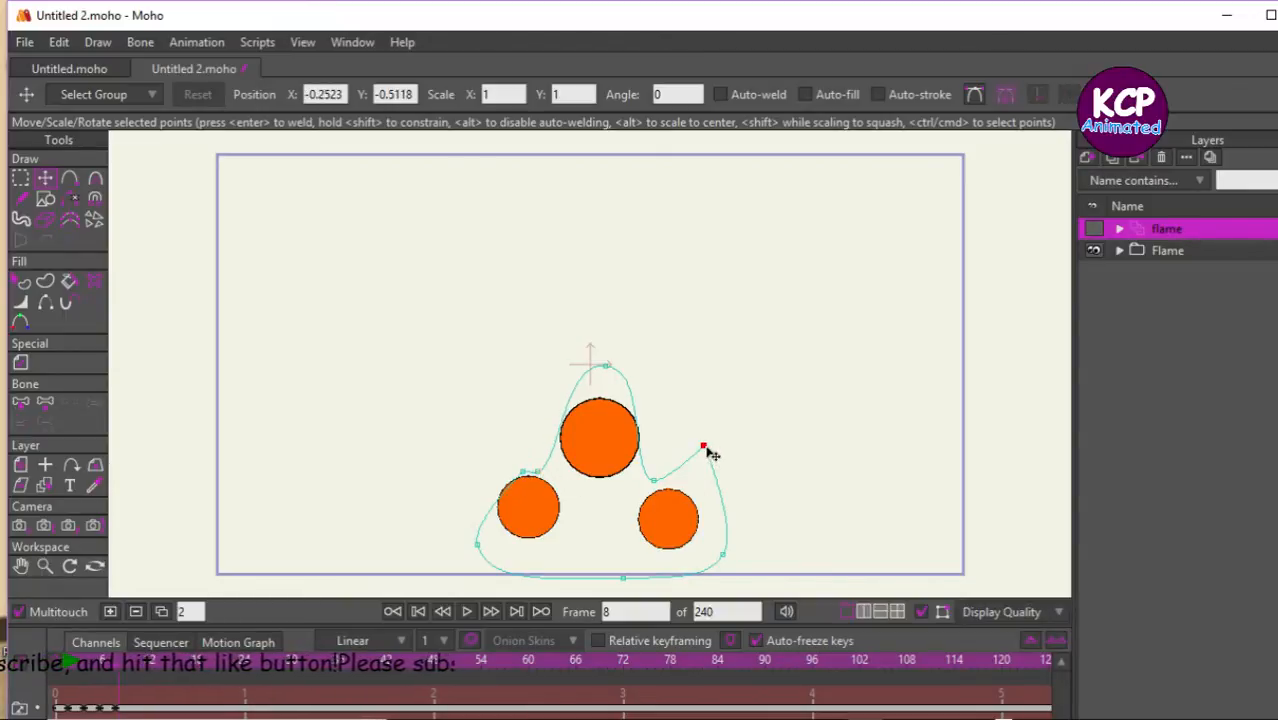
pyautogui.moveTo(704, 447); pyautogui.dragTo(690, 382)
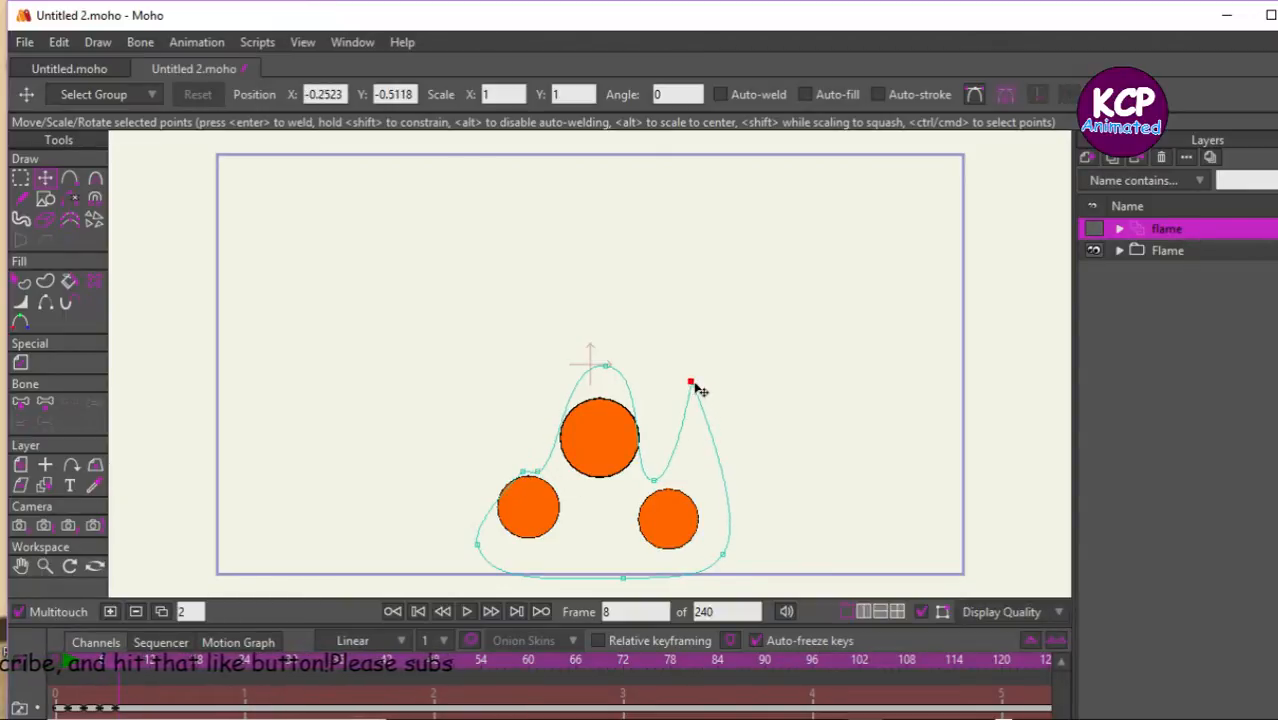
pyautogui.click(724, 555)
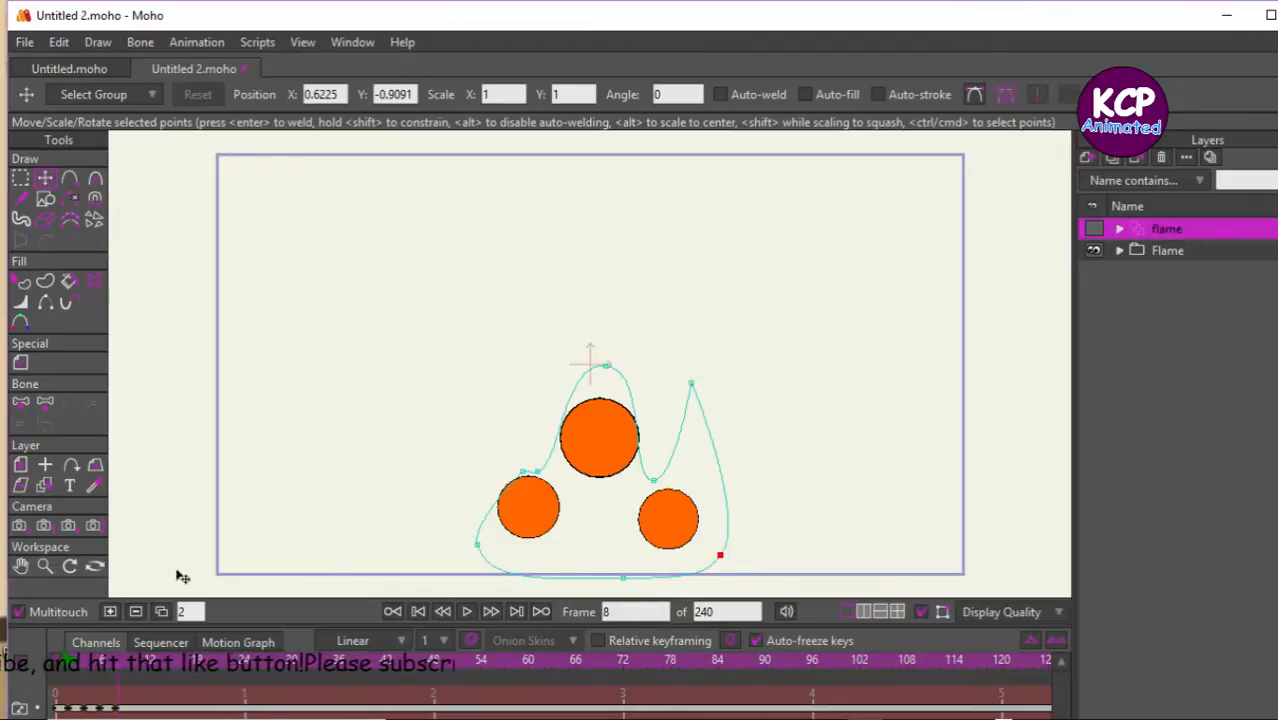
# Duplicate the drawing onto frame 10, lower the right peak to Y about -0.51, and raise the left peak, left valley and center peak.
pyautogui.click(163, 613)
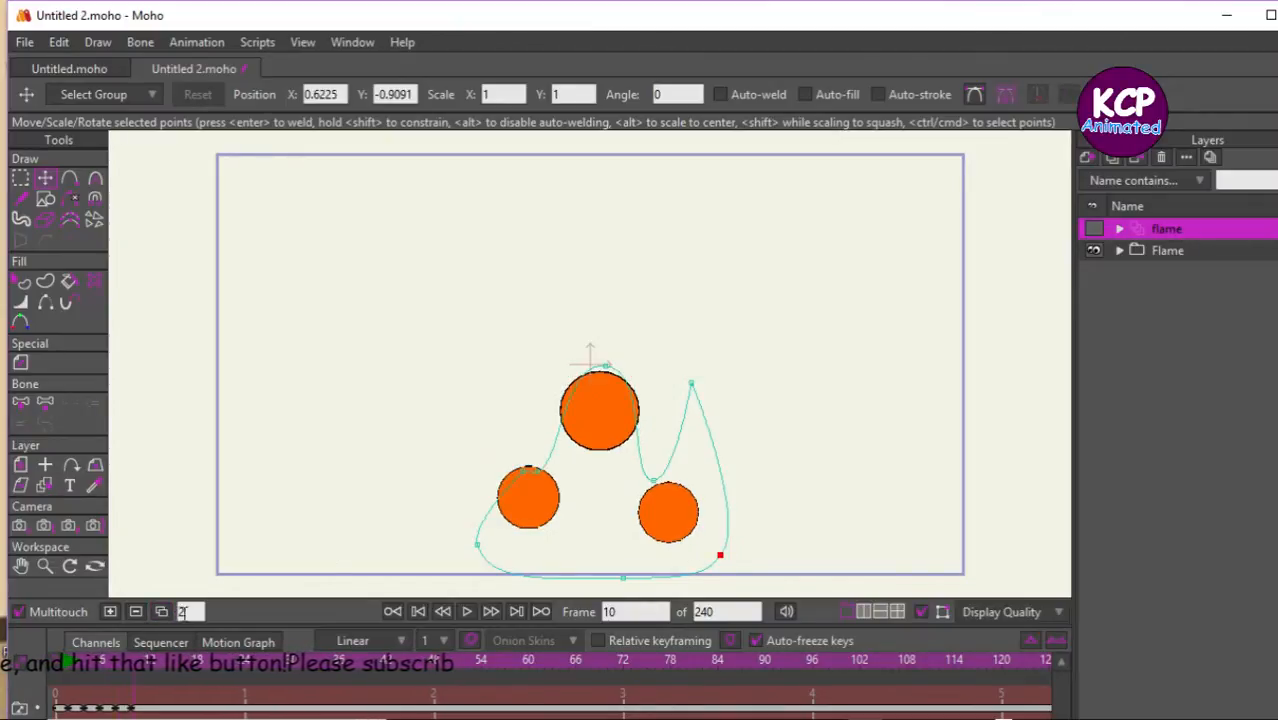
pyautogui.moveTo(604, 368); pyautogui.dragTo(614, 347)
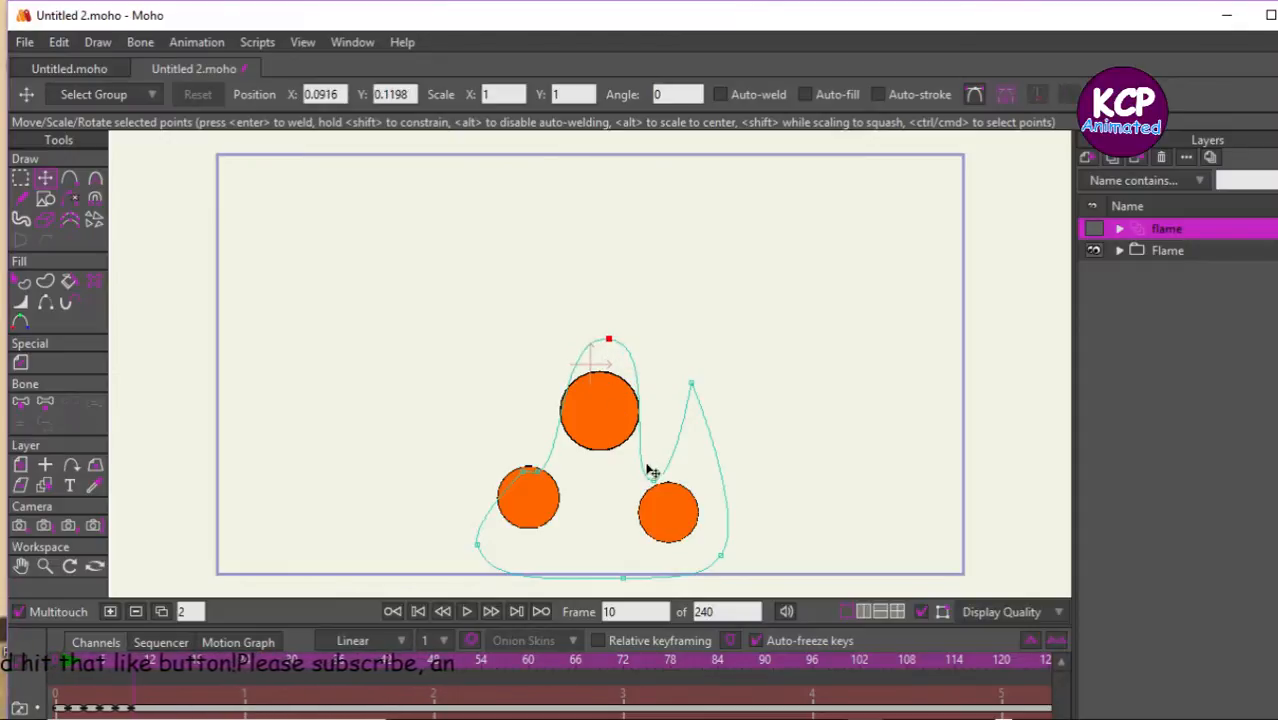
pyautogui.moveTo(611, 344); pyautogui.dragTo(611, 361)
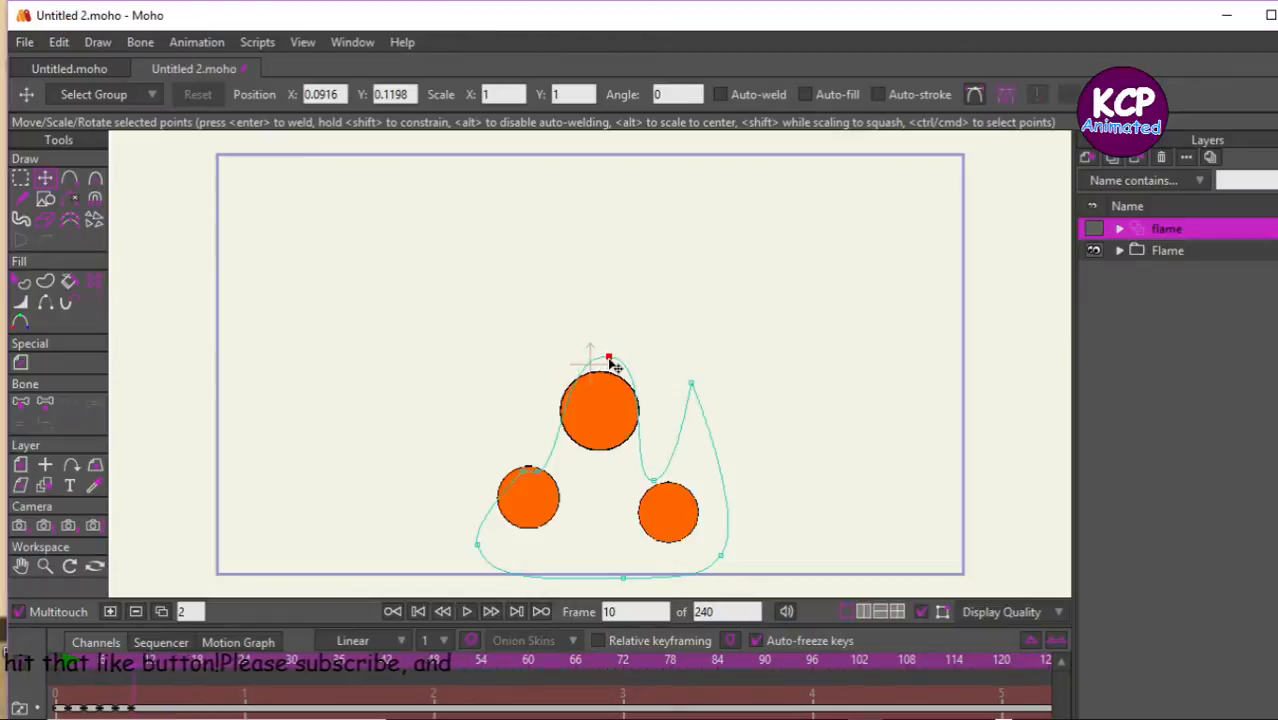
pyautogui.moveTo(692, 388); pyautogui.dragTo(697, 480)
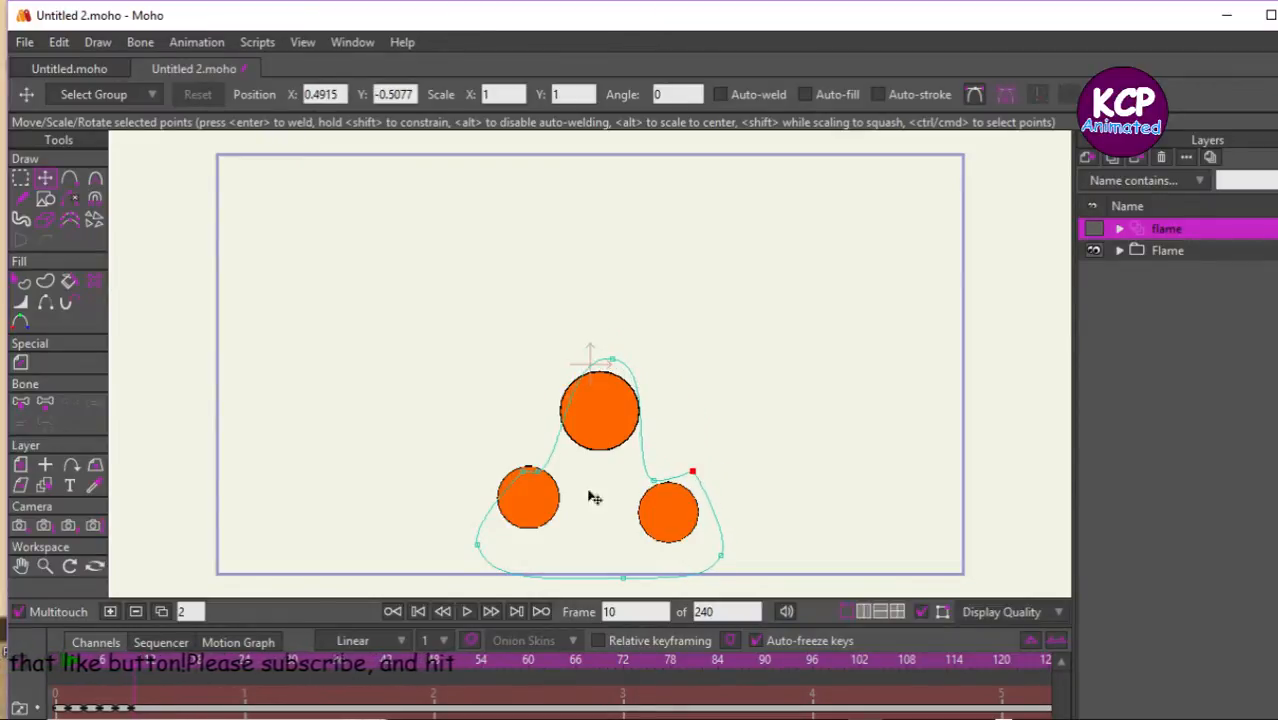
pyautogui.click(519, 469)
pyautogui.moveTo(519, 468); pyautogui.dragTo(556, 472)
pyautogui.click(541, 472)
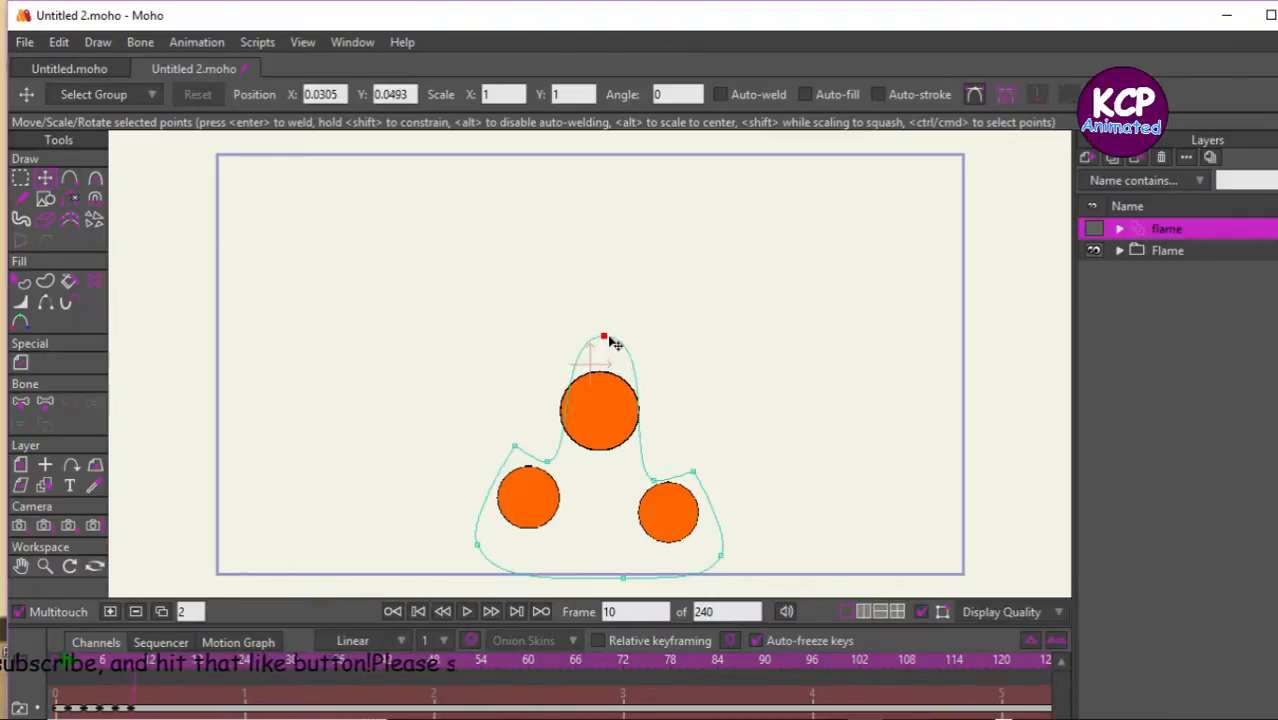
pyautogui.moveTo(613, 341); pyautogui.dragTo(616, 342)
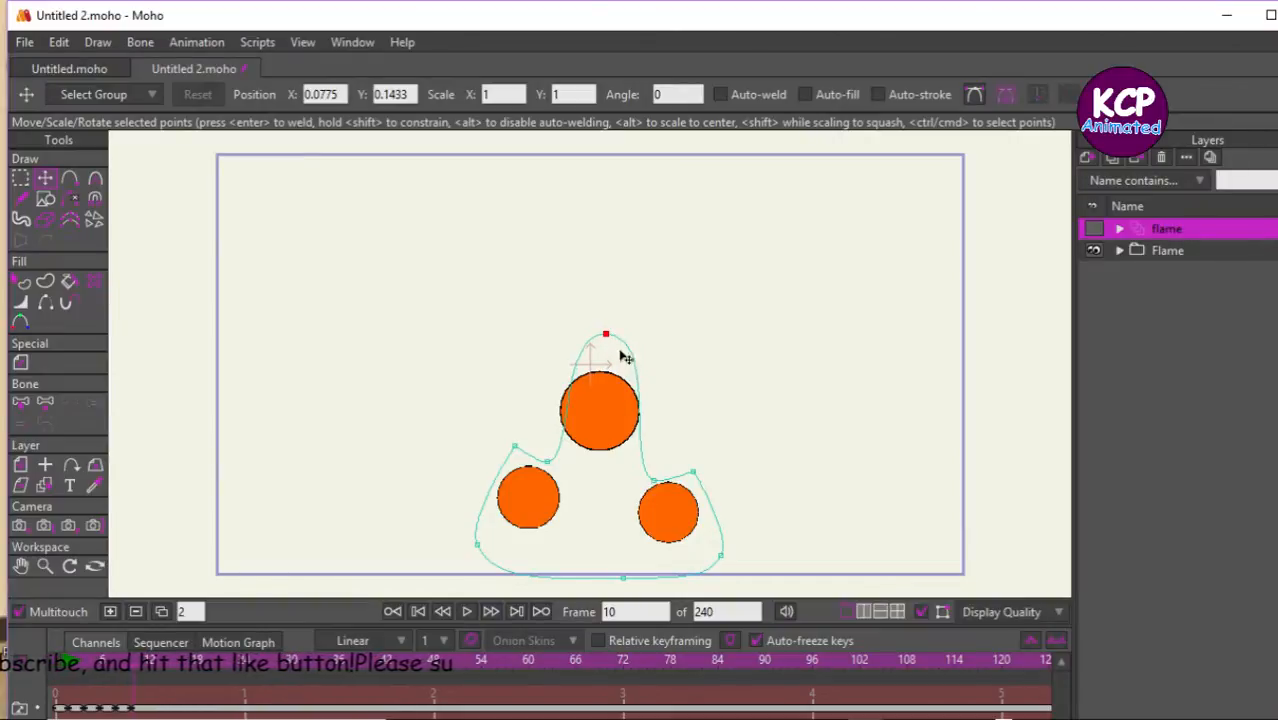
# Duplicate the drawing onto frame 12, lower the center peak, and shift the valleys outward to X about 0.34 and -0.27.
pyautogui.click(163, 611)
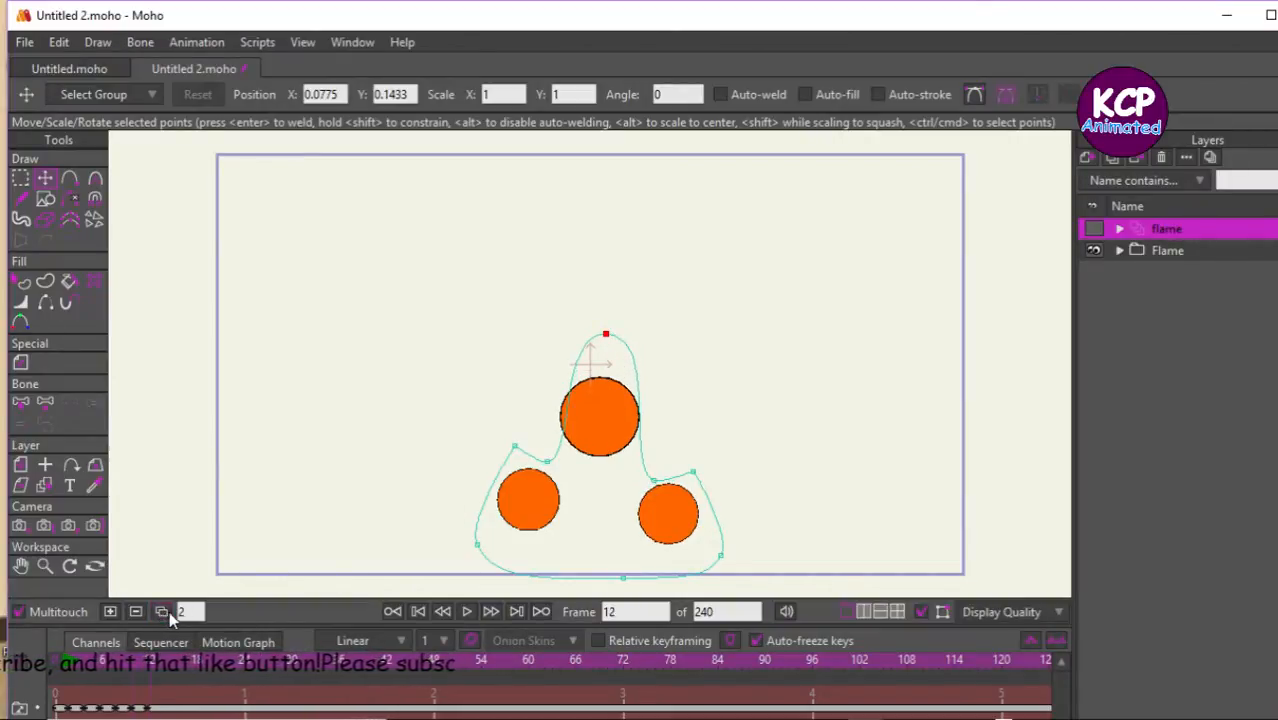
pyautogui.moveTo(612, 339); pyautogui.dragTo(605, 367)
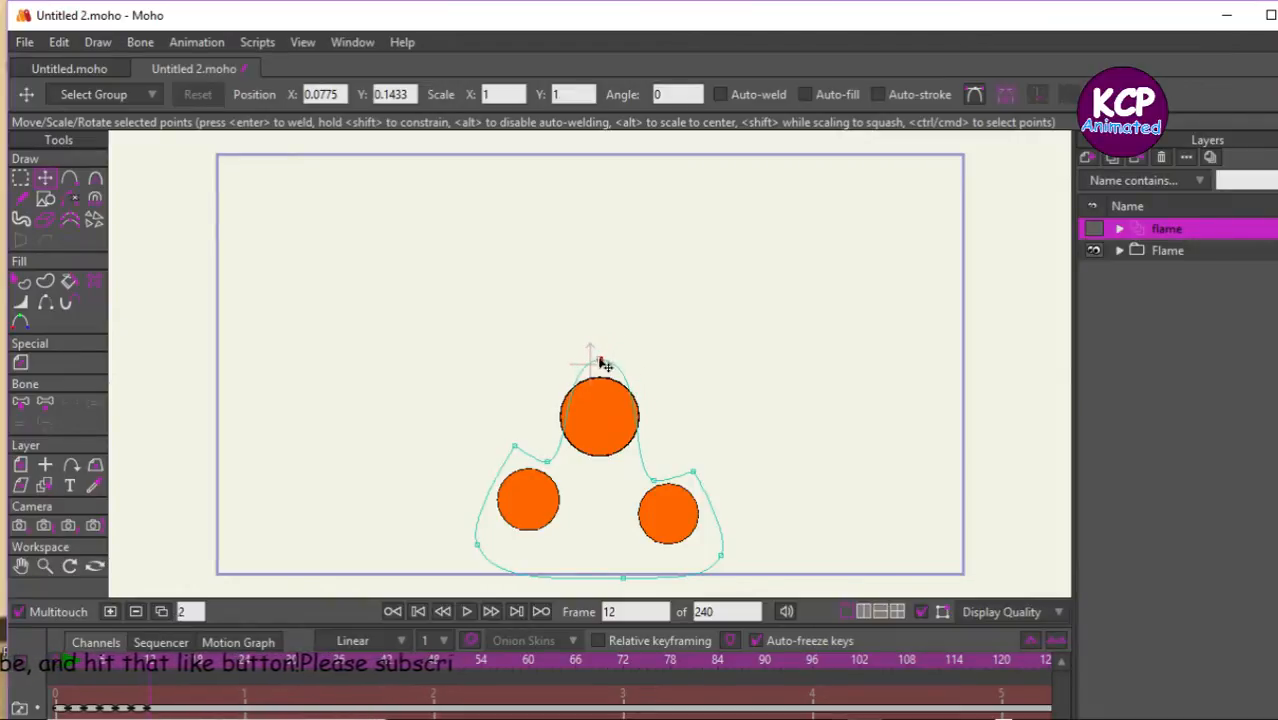
pyautogui.click(663, 468)
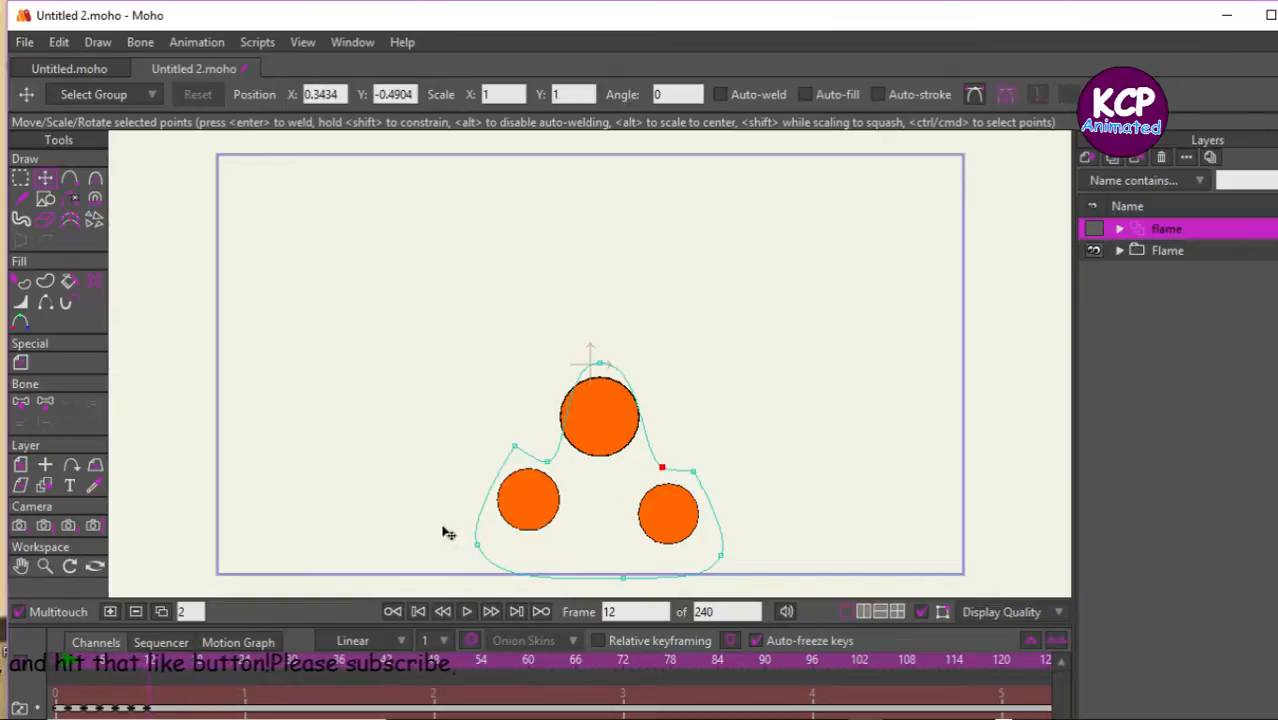
pyautogui.click(533, 453)
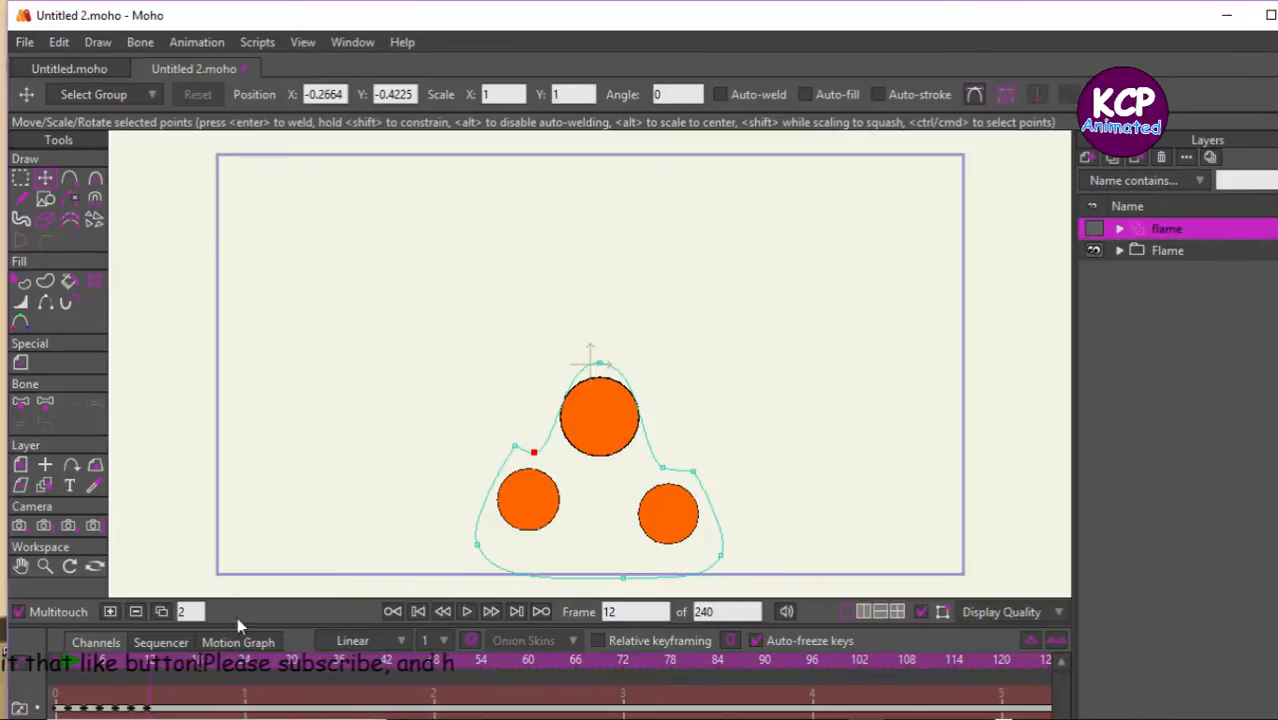
# Duplicate the drawing onto frame 14 and lower both valleys, the center peak to Y about -0.10, and the side peaks to about -0.47 and -0.56.
pyautogui.click(163, 610)
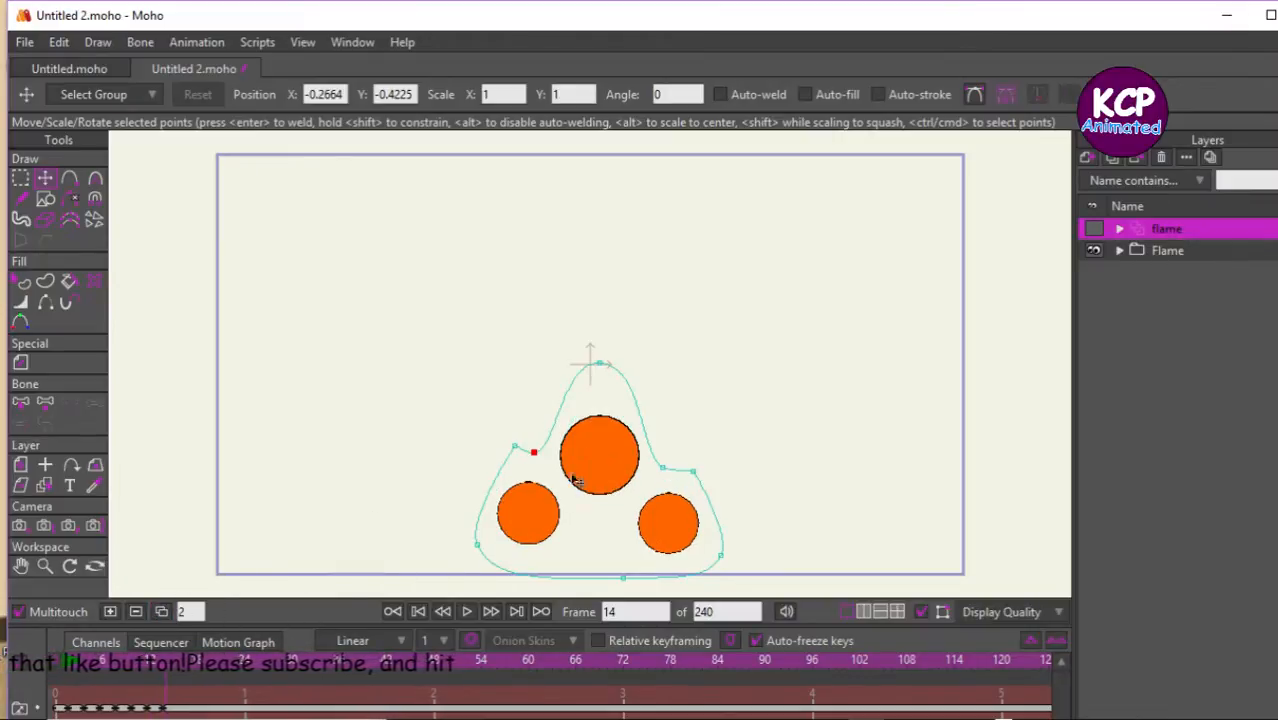
pyautogui.click(672, 486)
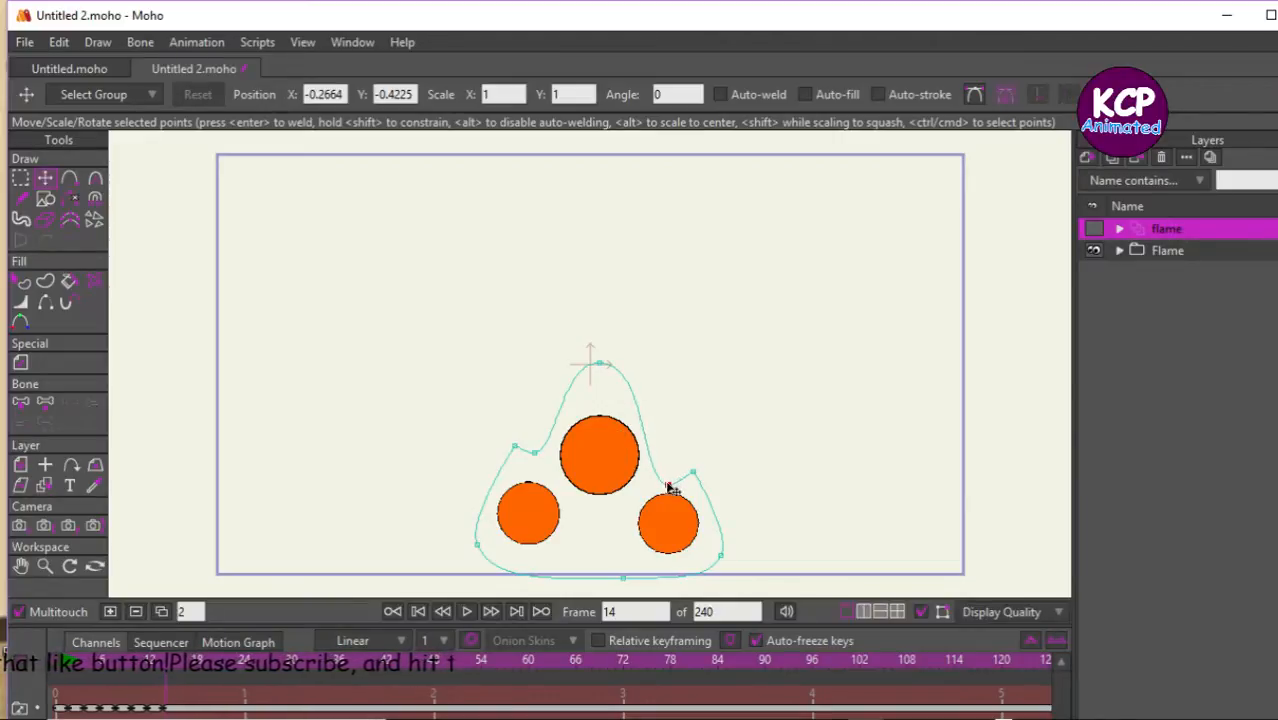
pyautogui.click(601, 359)
pyautogui.moveTo(599, 362); pyautogui.dragTo(601, 390)
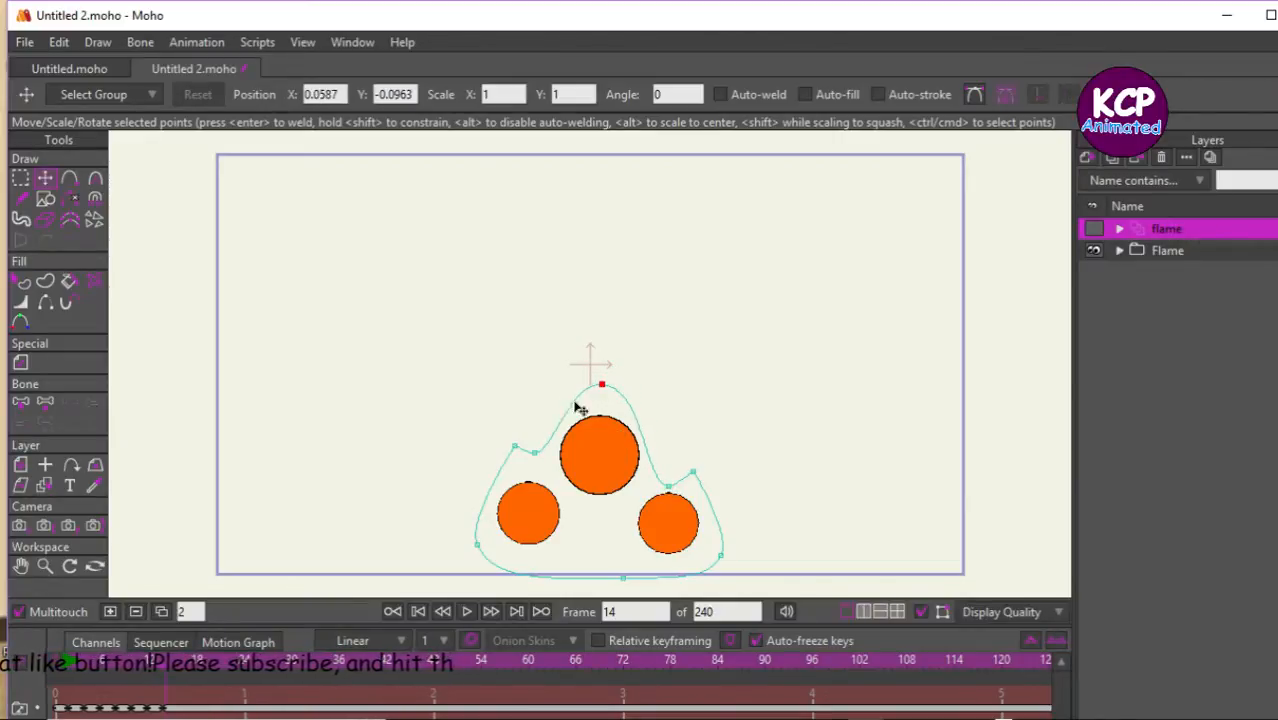
pyautogui.moveTo(535, 452)
pyautogui.mouseDown()
pyautogui.moveTo(540, 471)
pyautogui.moveTo(516, 448)
pyautogui.moveTo(516, 459)
pyautogui.mouseUp()
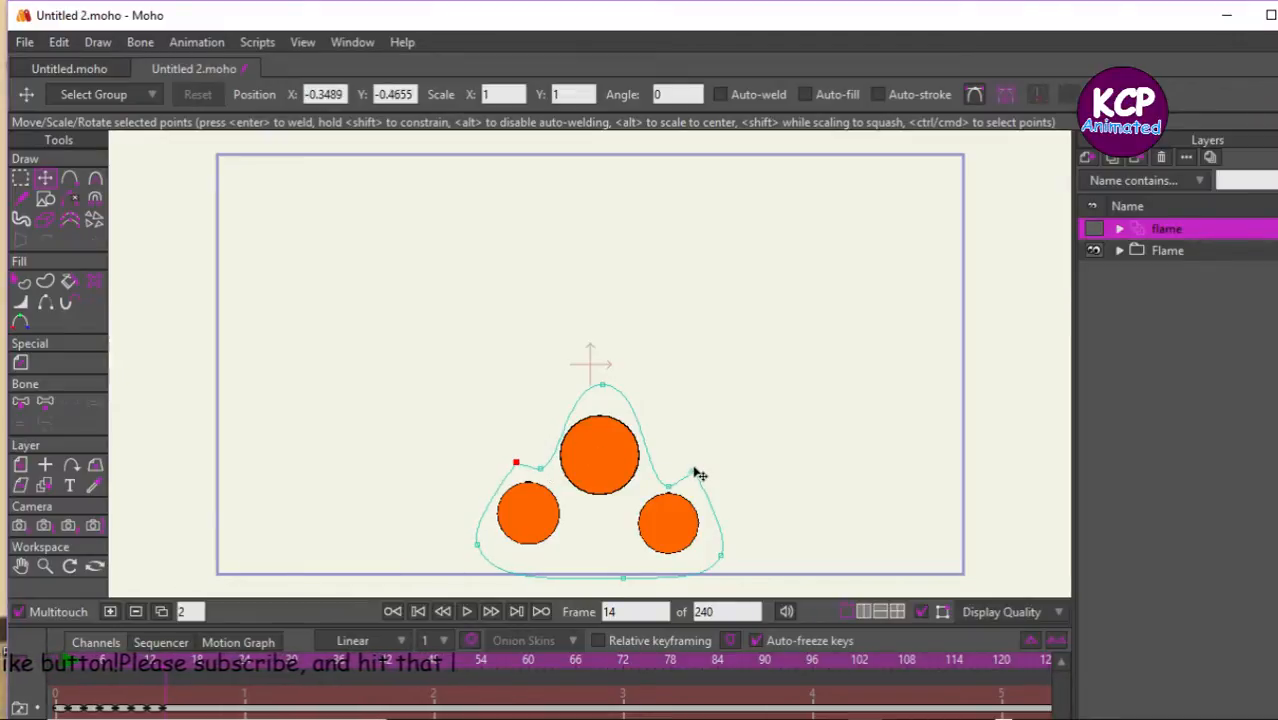
pyautogui.moveTo(693, 471)
pyautogui.mouseDown()
pyautogui.moveTo(697, 512)
pyautogui.moveTo(691, 483)
pyautogui.mouseUp()
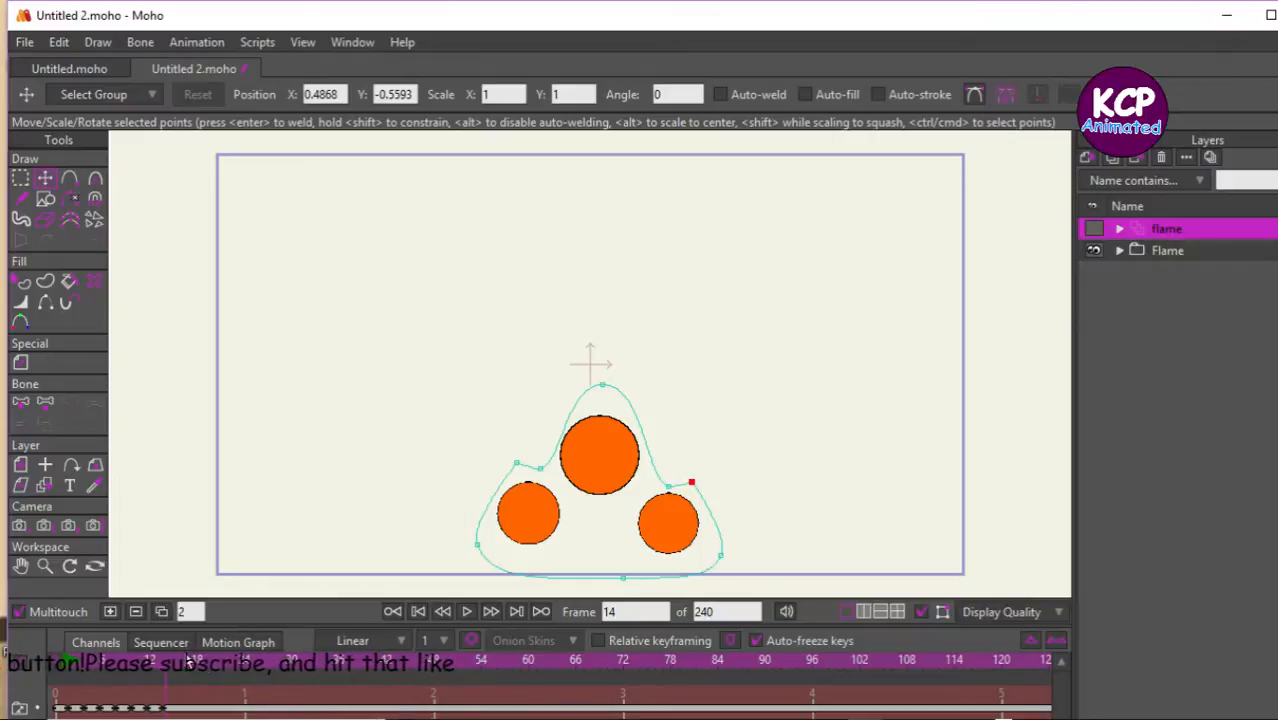
# Duplicate the drawing onto frame 16, lower both valleys and side peaks closer to the circles, and lower the center peak to Y about -0.30.
pyautogui.click(162, 612)
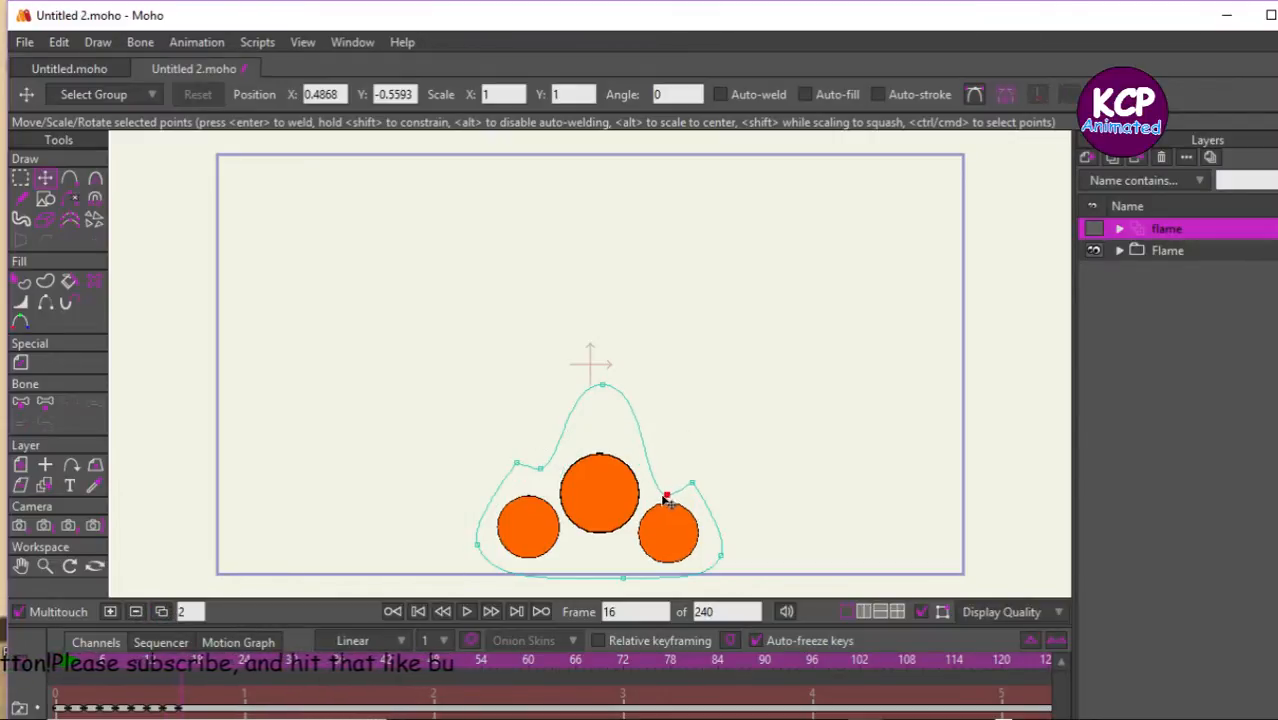
pyautogui.moveTo(668, 502); pyautogui.dragTo(699, 496)
pyautogui.moveTo(549, 470); pyautogui.dragTo(520, 485)
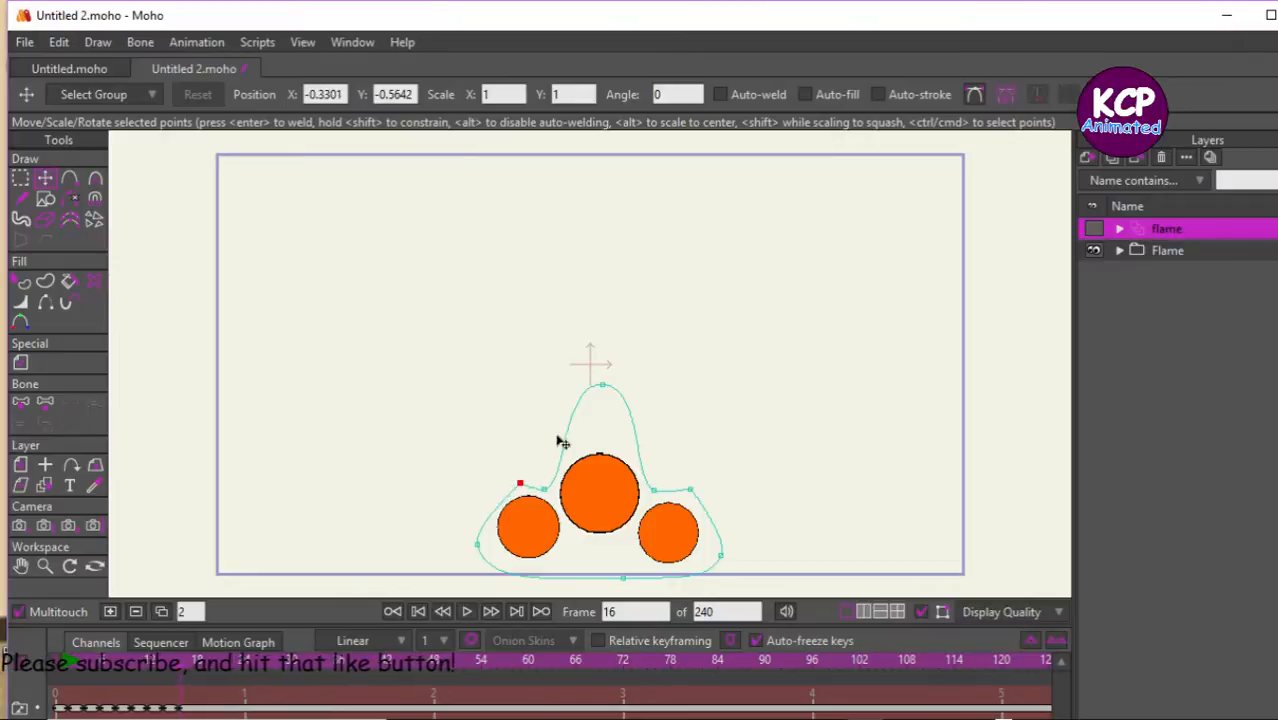
pyautogui.moveTo(605, 382); pyautogui.dragTo(604, 429)
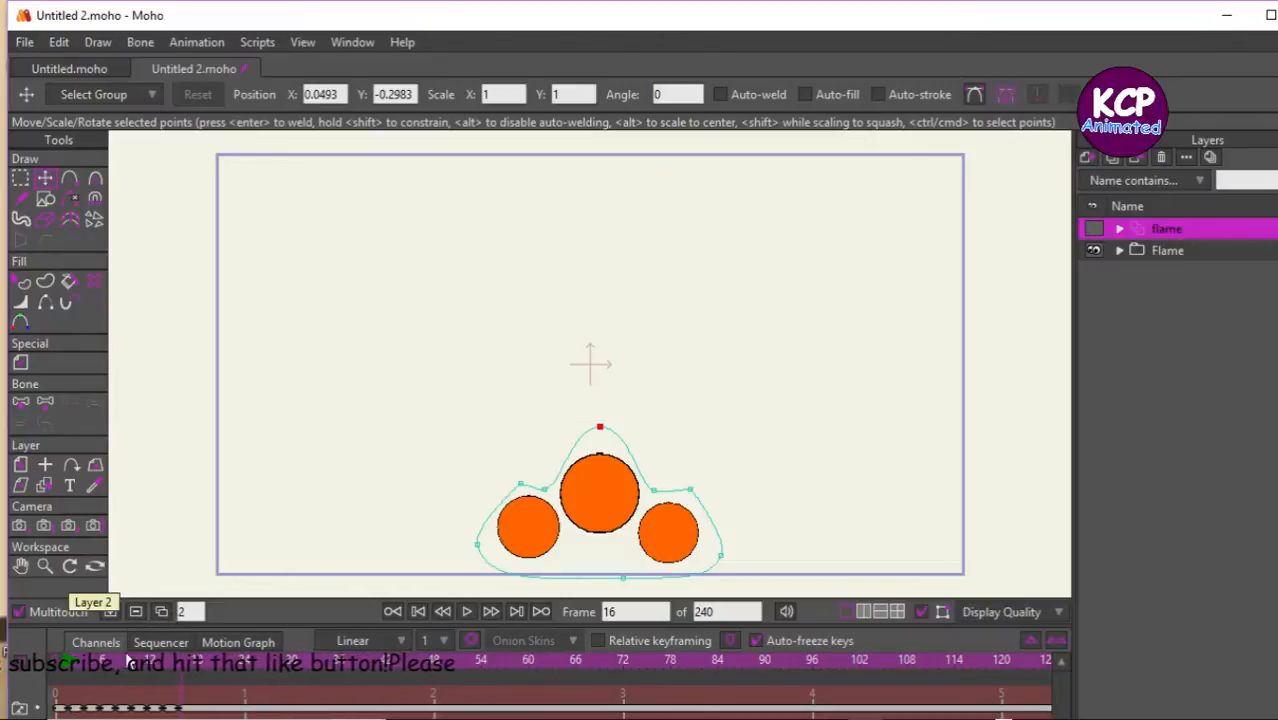
# Add a drawing at frame 18, restore the low starting outline there, and set its keyframe to Cycle to absolute frame 1.
pyautogui.click(162, 612)
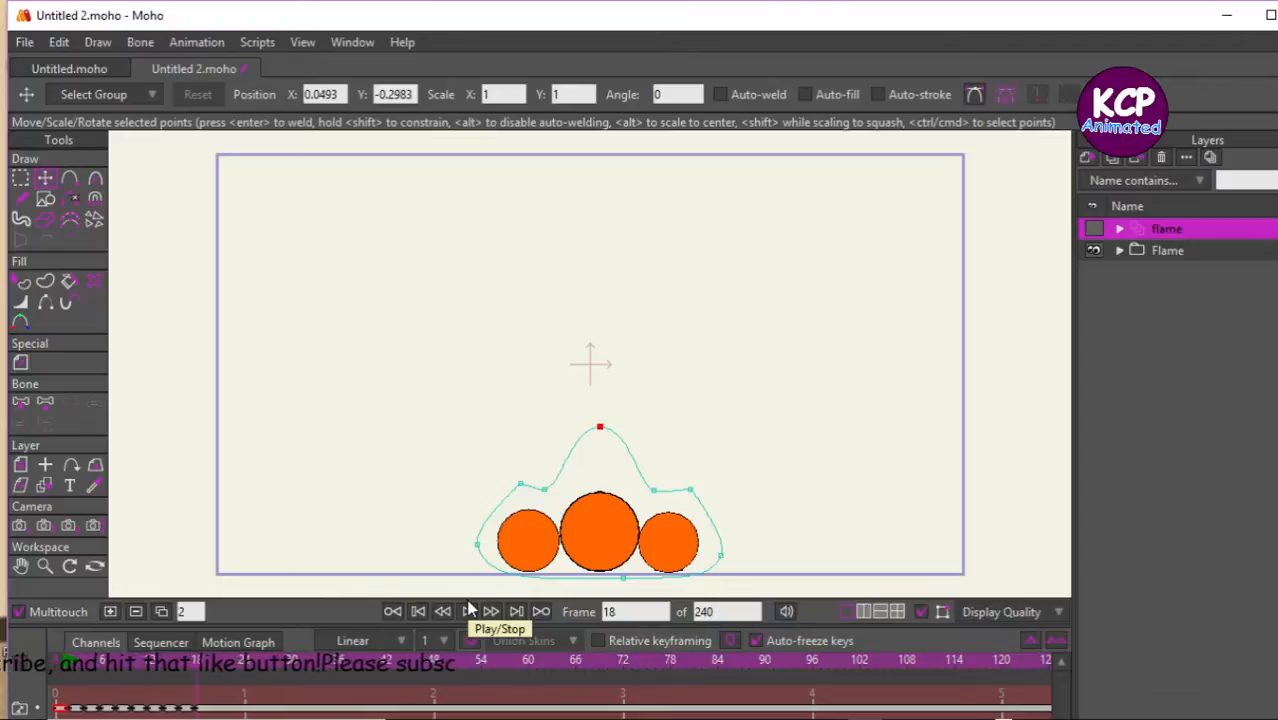
pyautogui.hotkey('ctrl', 'z')
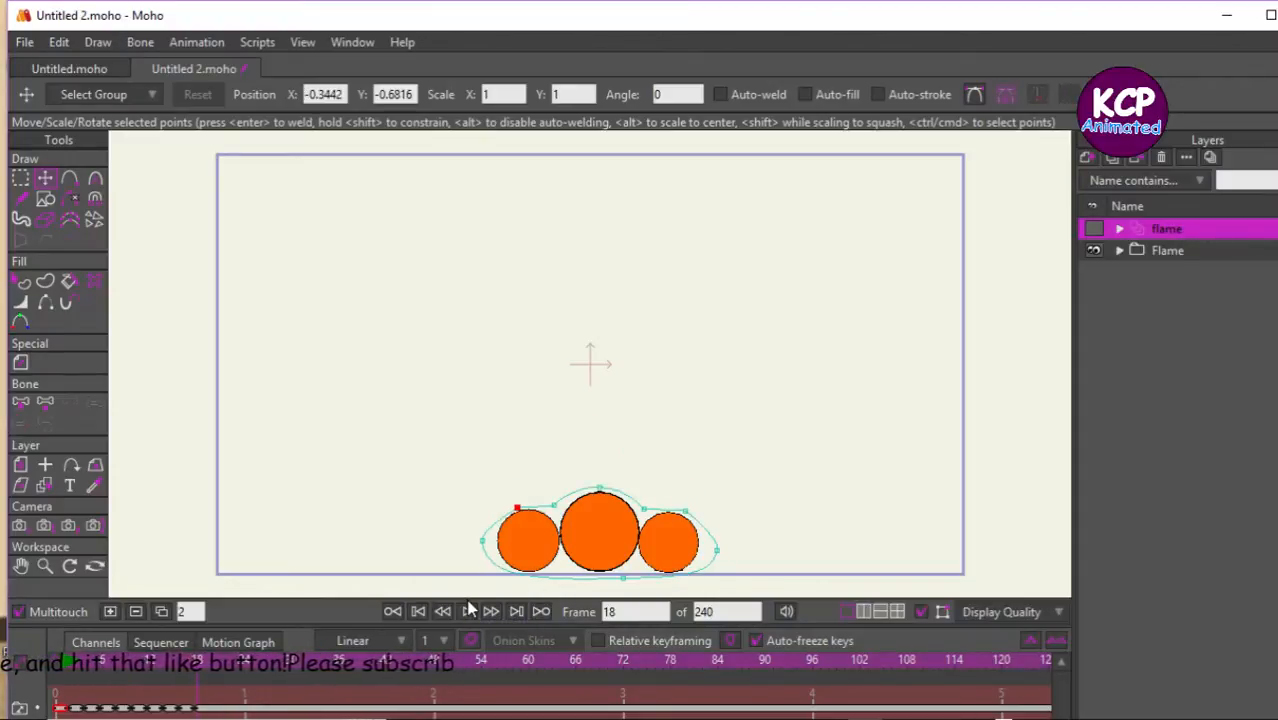
pyautogui.rightClick(219, 708)
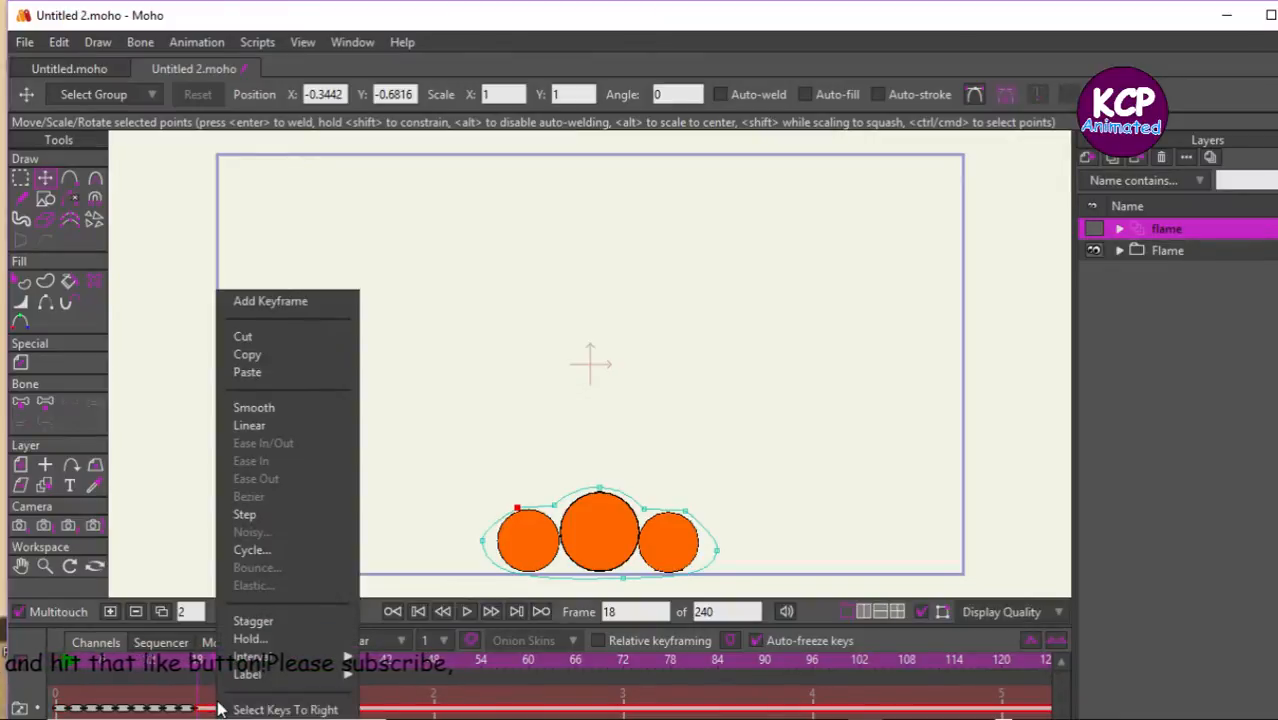
pyautogui.click(252, 549)
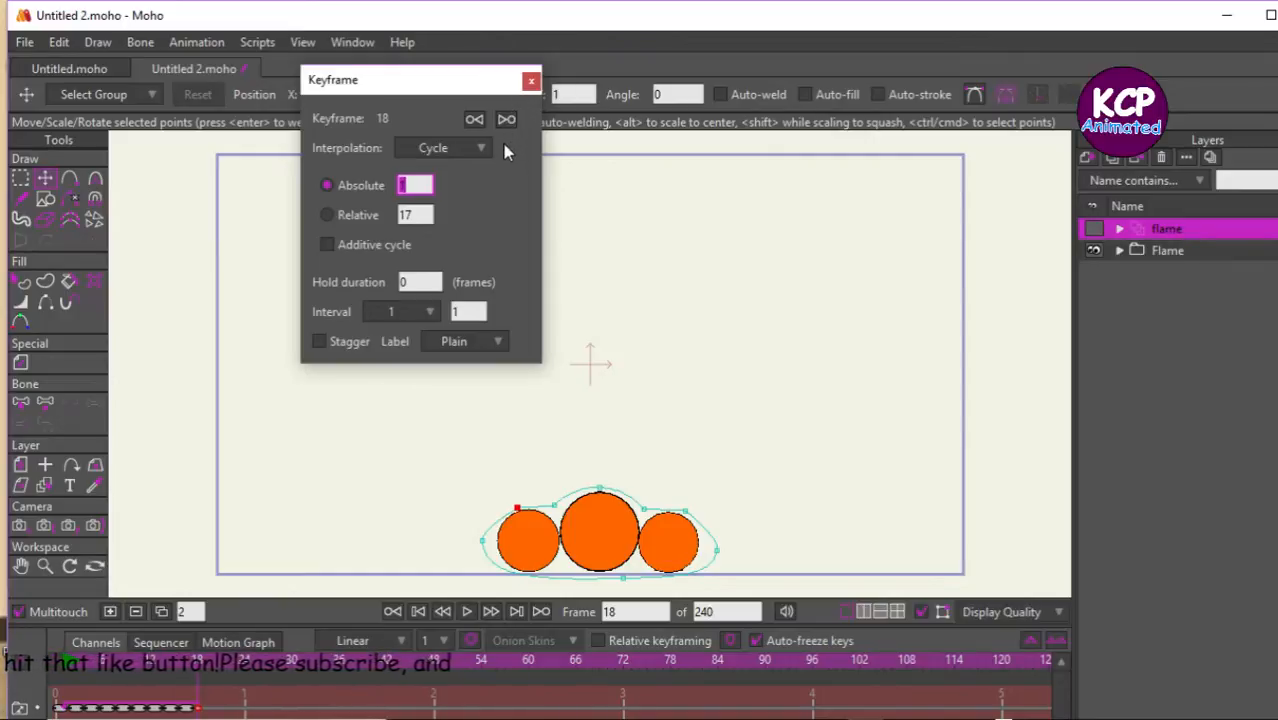
pyautogui.click(530, 82)
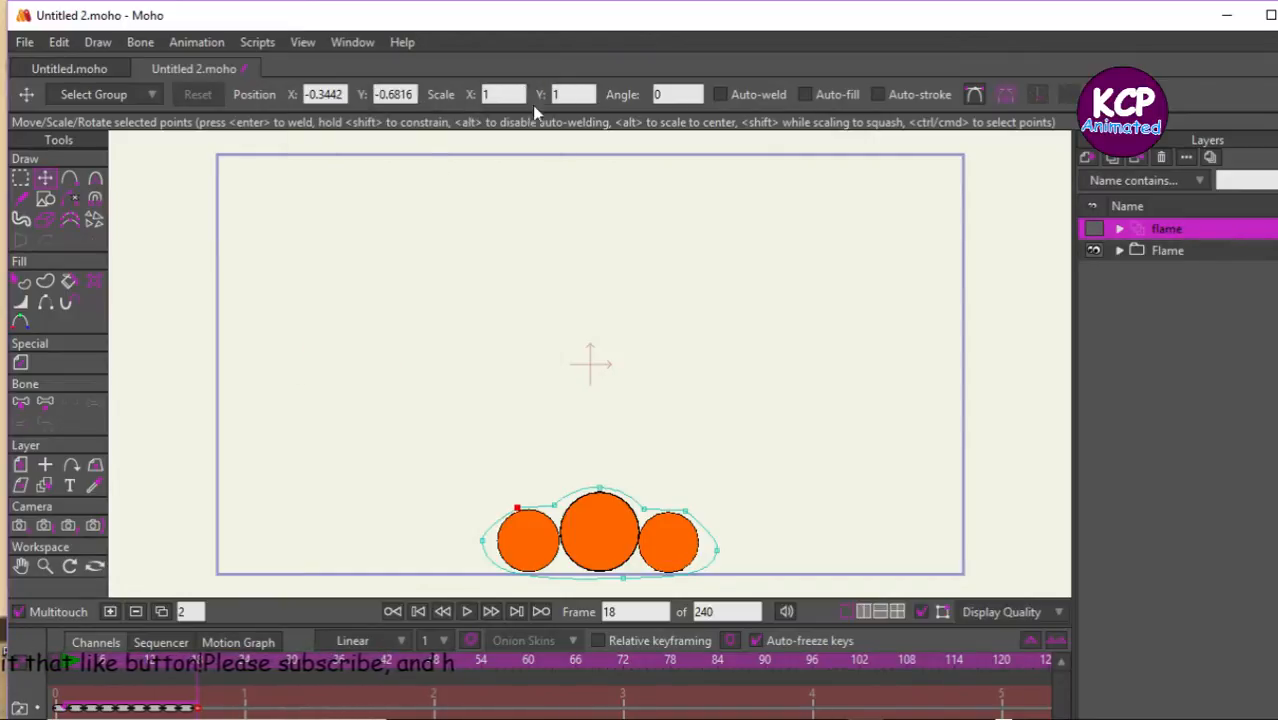
# Show the flame outline layer, hide the Flame folder holding the circles, and play back the looping animation.
pyautogui.click(1094, 229)
pyautogui.click(1093, 251)
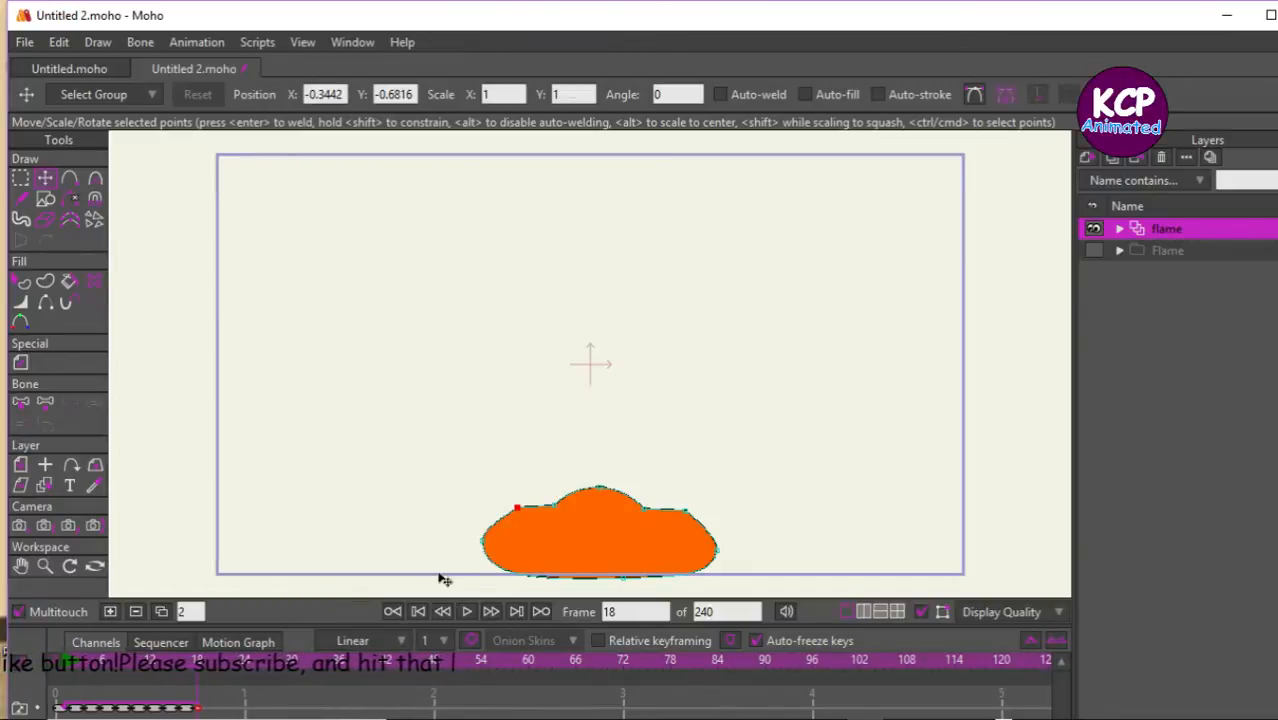
pyautogui.click(466, 612)
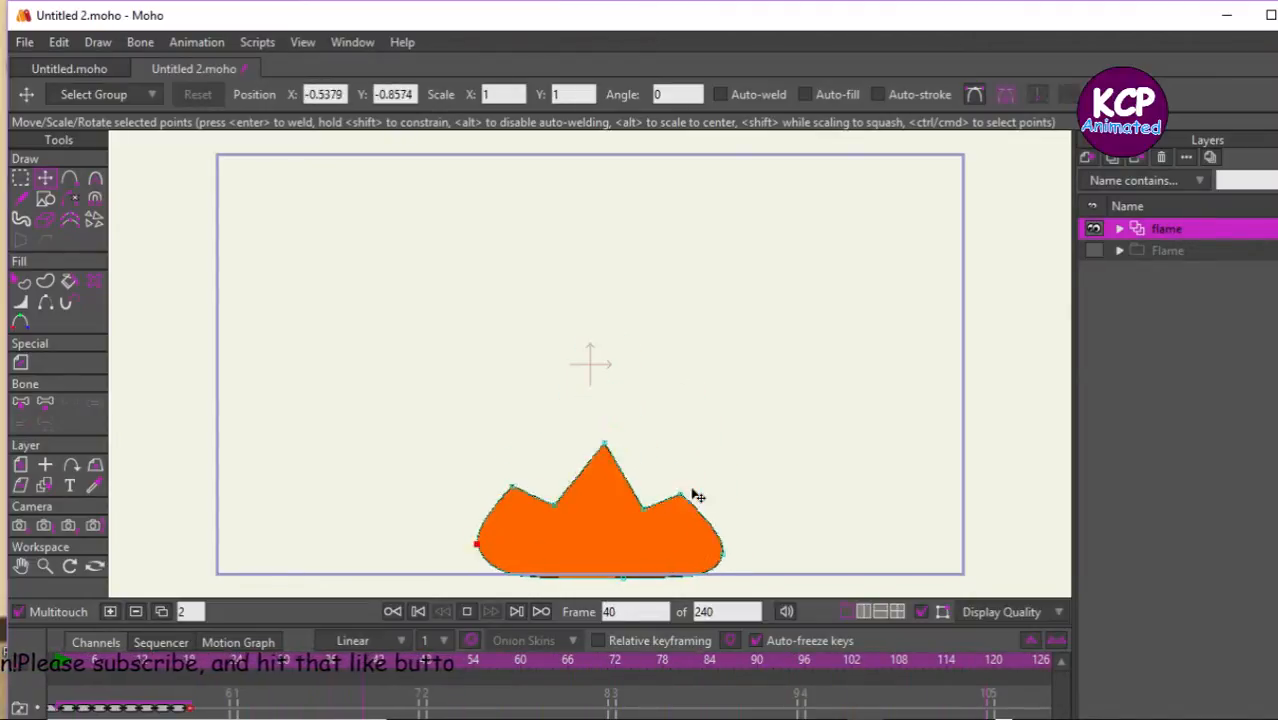
pyautogui.press('space')
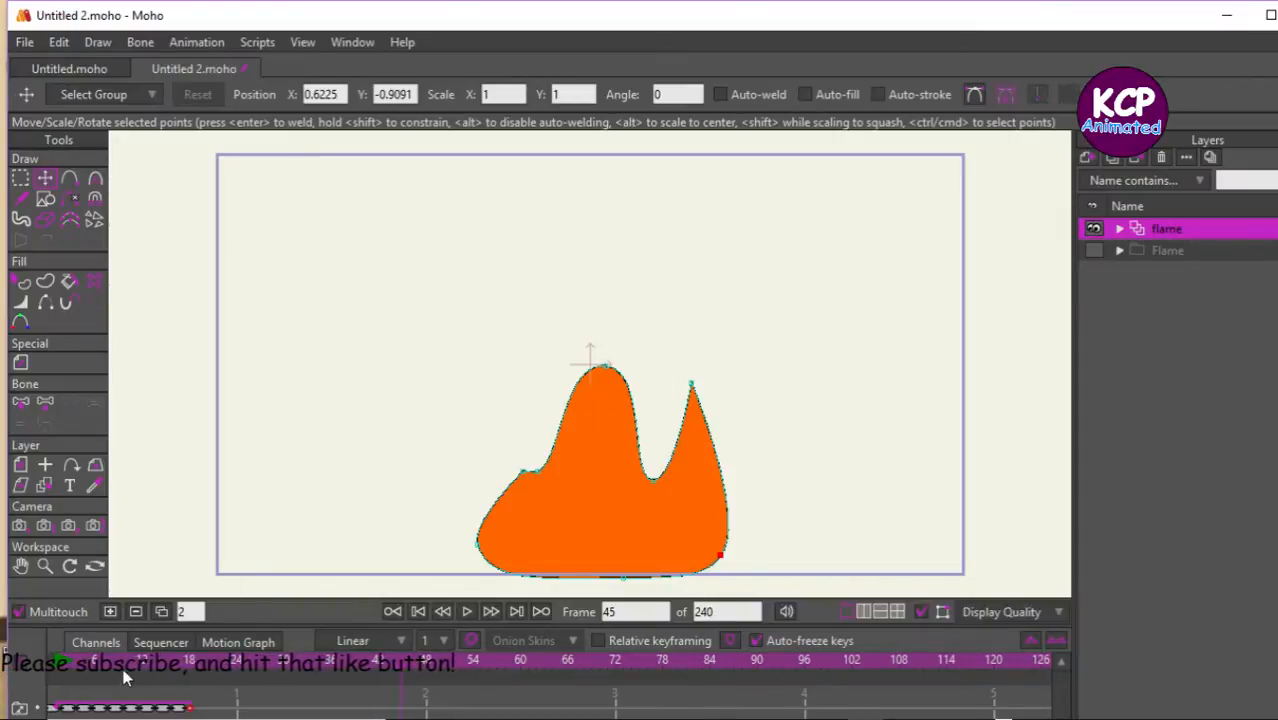
# Return to frame 4 and turn off the Draw behind option of the onion skins.
pyautogui.click(140, 646)
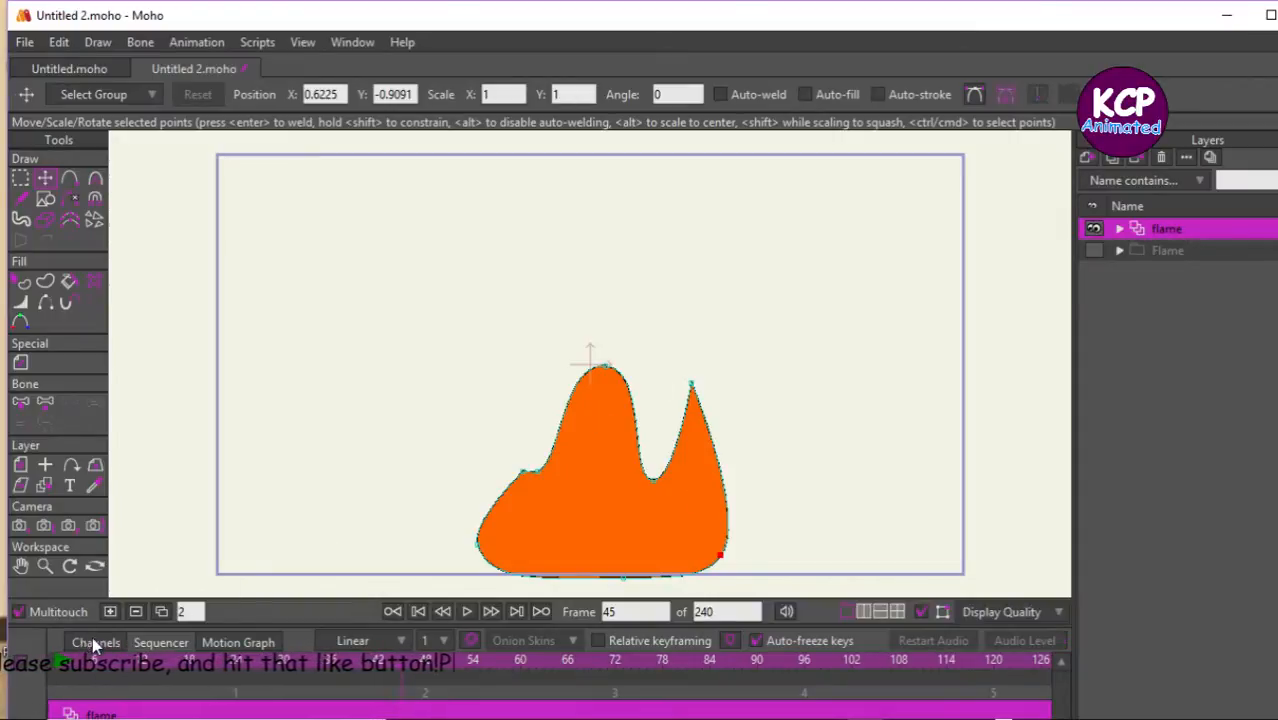
pyautogui.click(93, 641)
pyautogui.click(97, 663)
pyautogui.moveTo(97, 668); pyautogui.dragTo(67, 655)
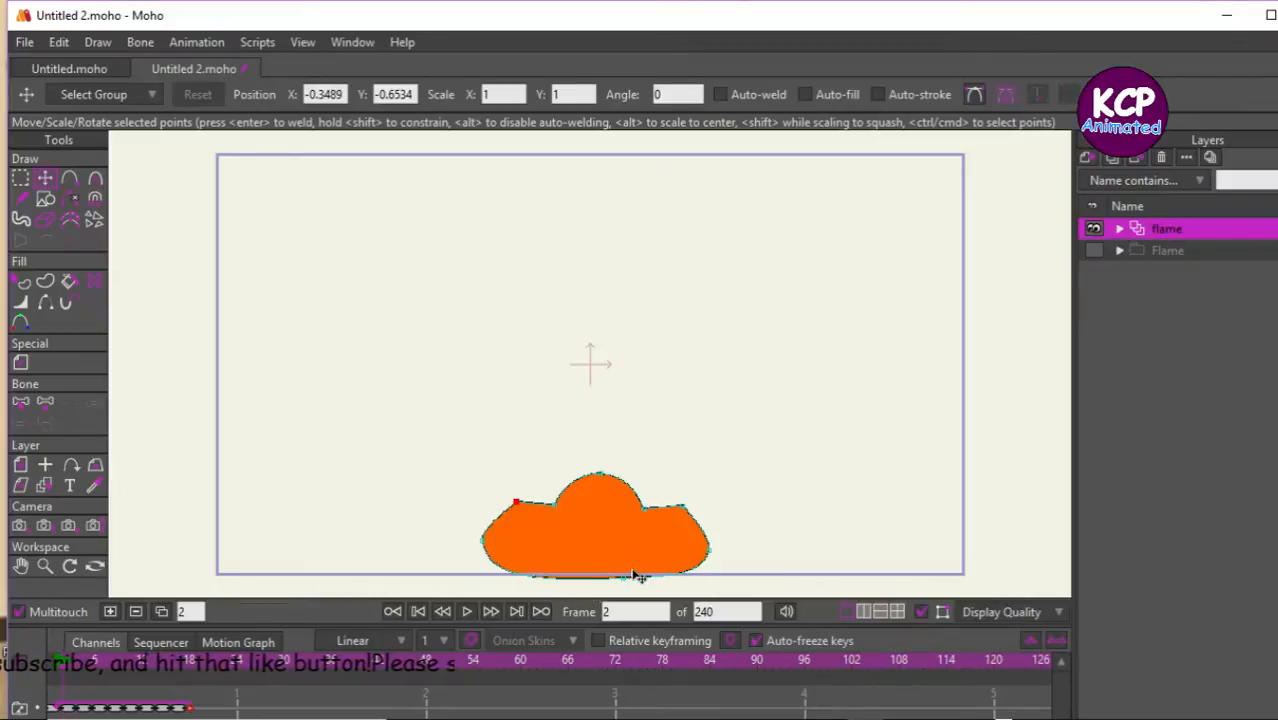
pyautogui.press('Right')
pyautogui.press('Right')
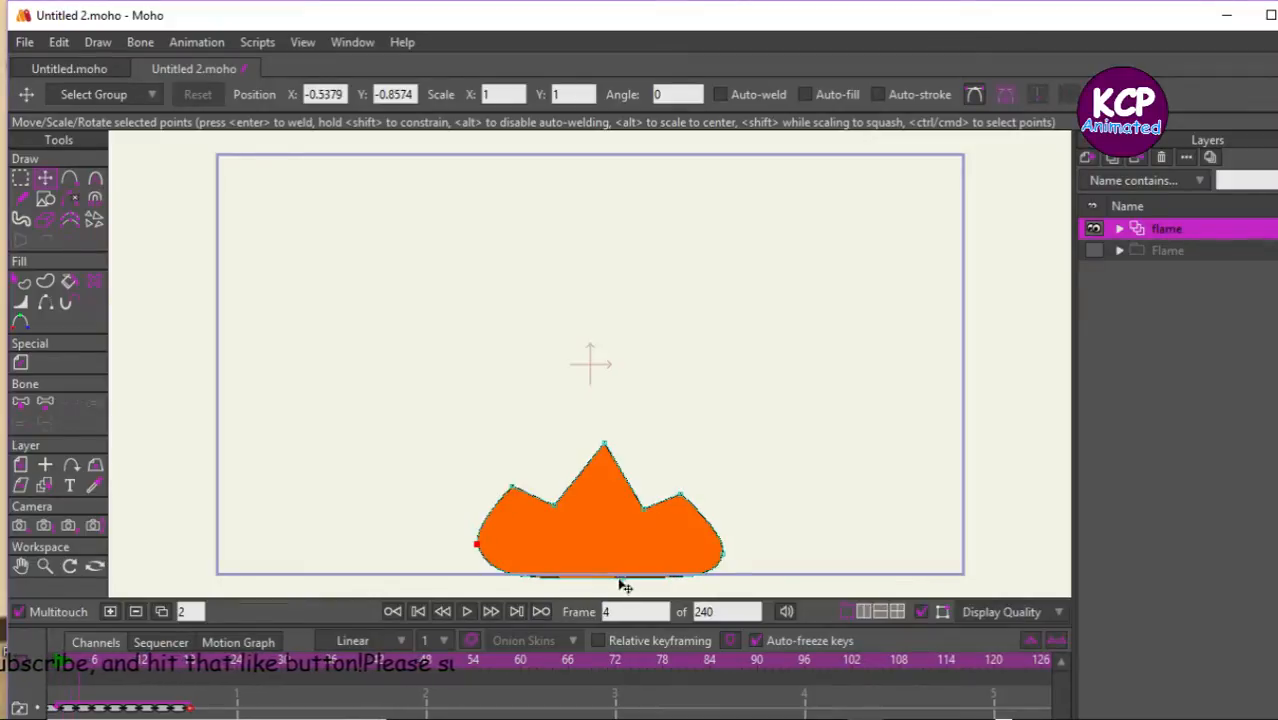
pyautogui.click(509, 647)
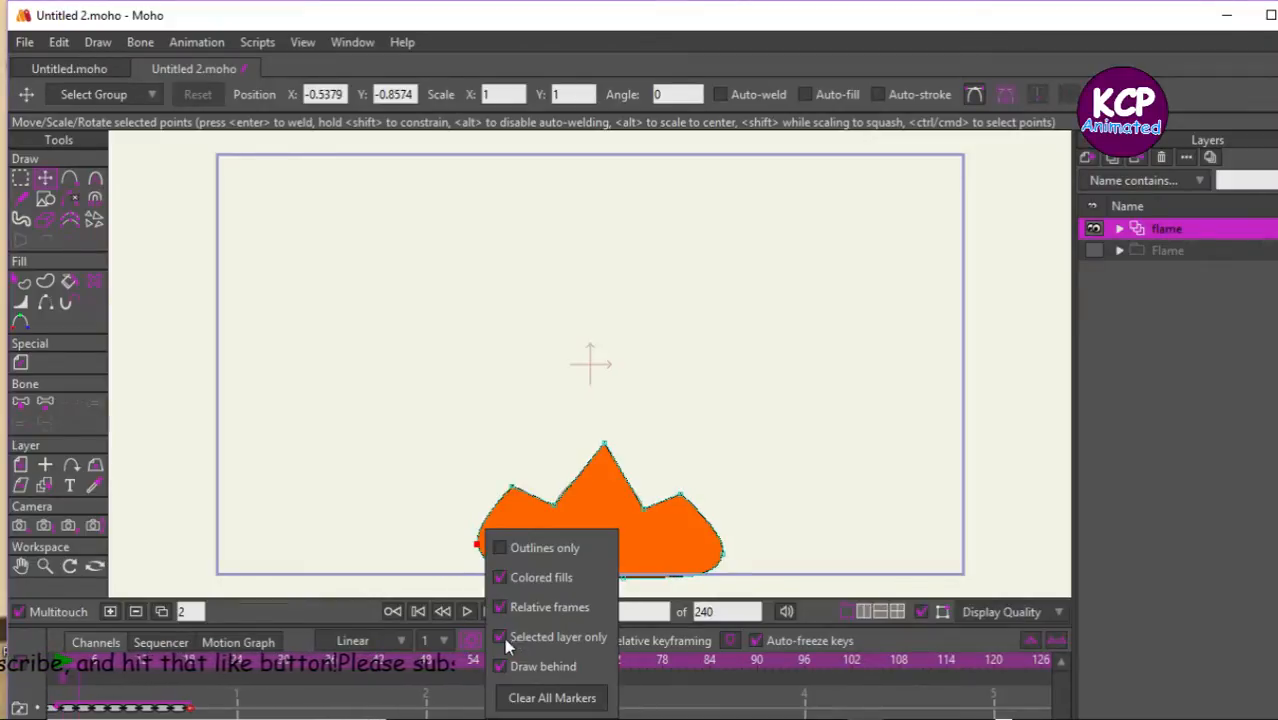
pyautogui.click(498, 668)
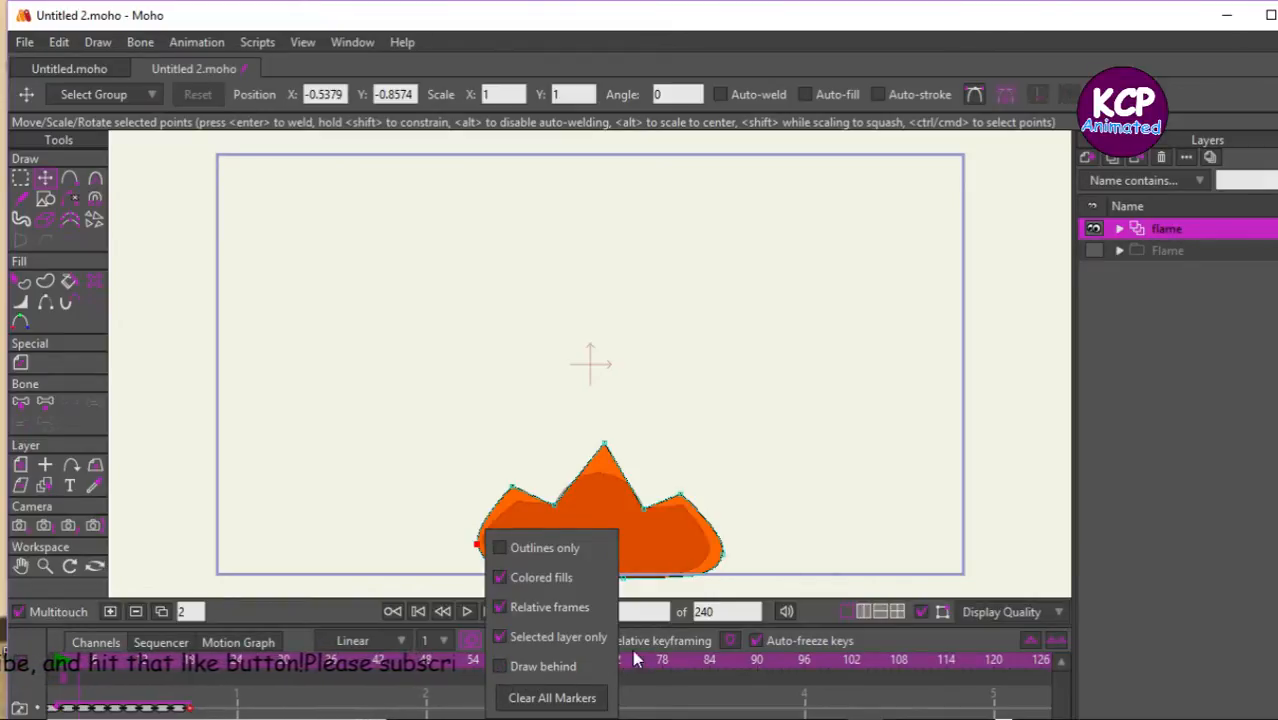
pyautogui.click(686, 694)
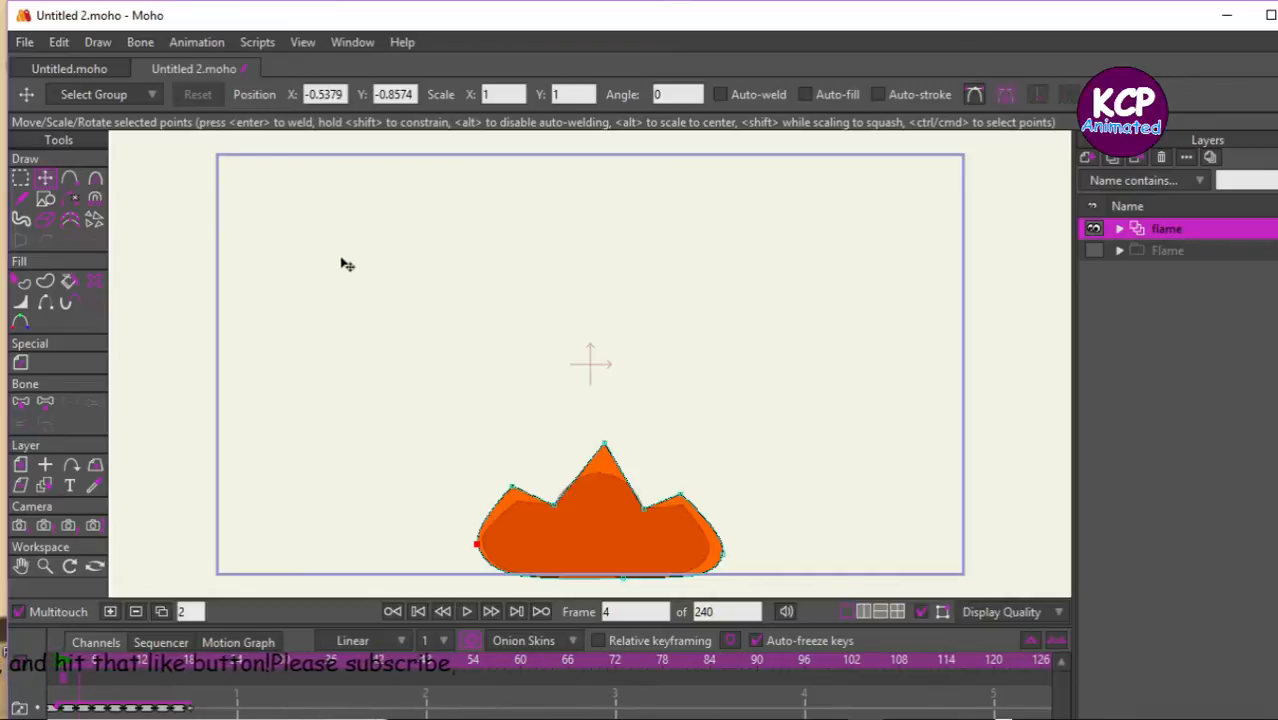
# Draw a small narrow oval flame piece above the flame's right peak on frame 4 and sharpen its top point.
pyautogui.click(50, 198)
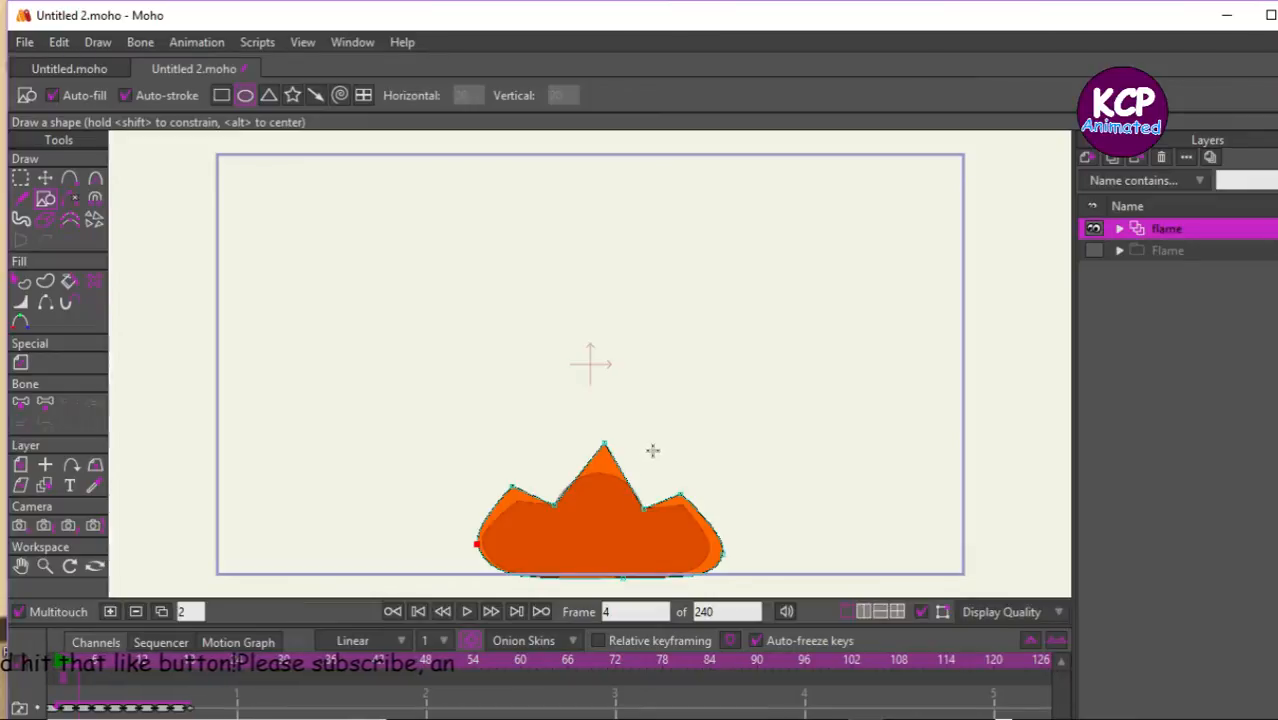
pyautogui.moveTo(652, 443); pyautogui.dragTo(678, 493)
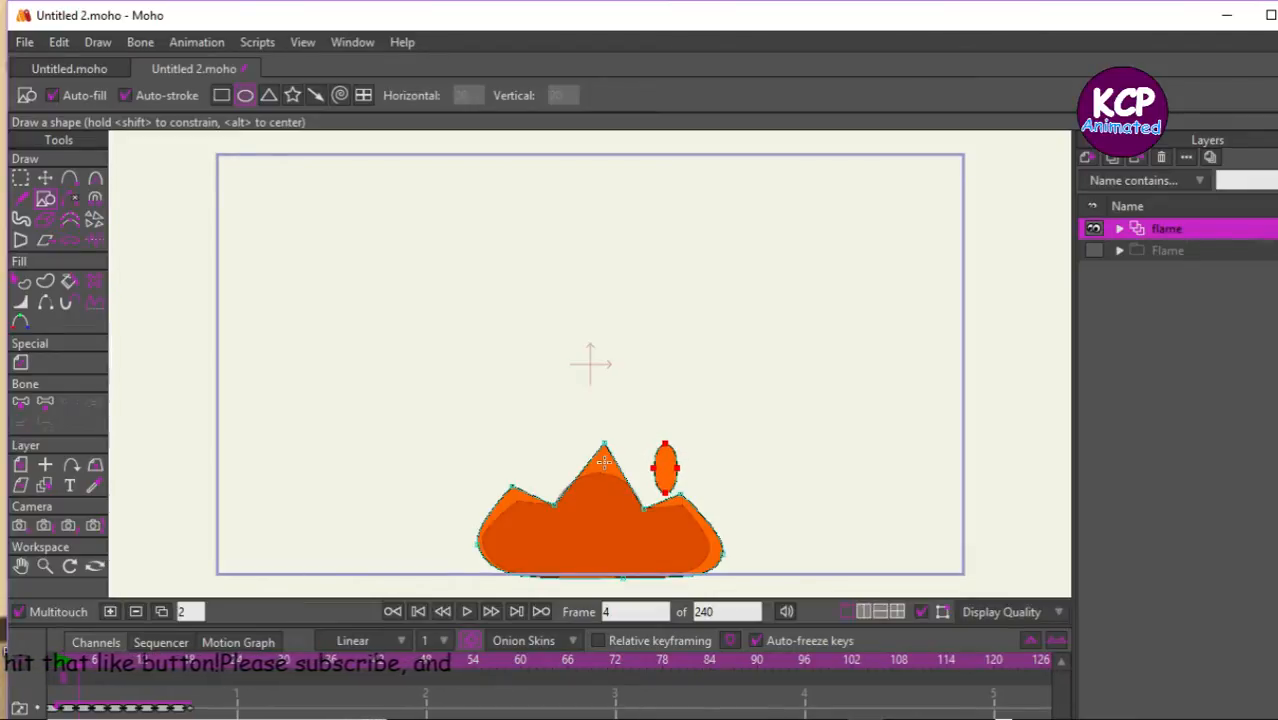
pyautogui.click(95, 178)
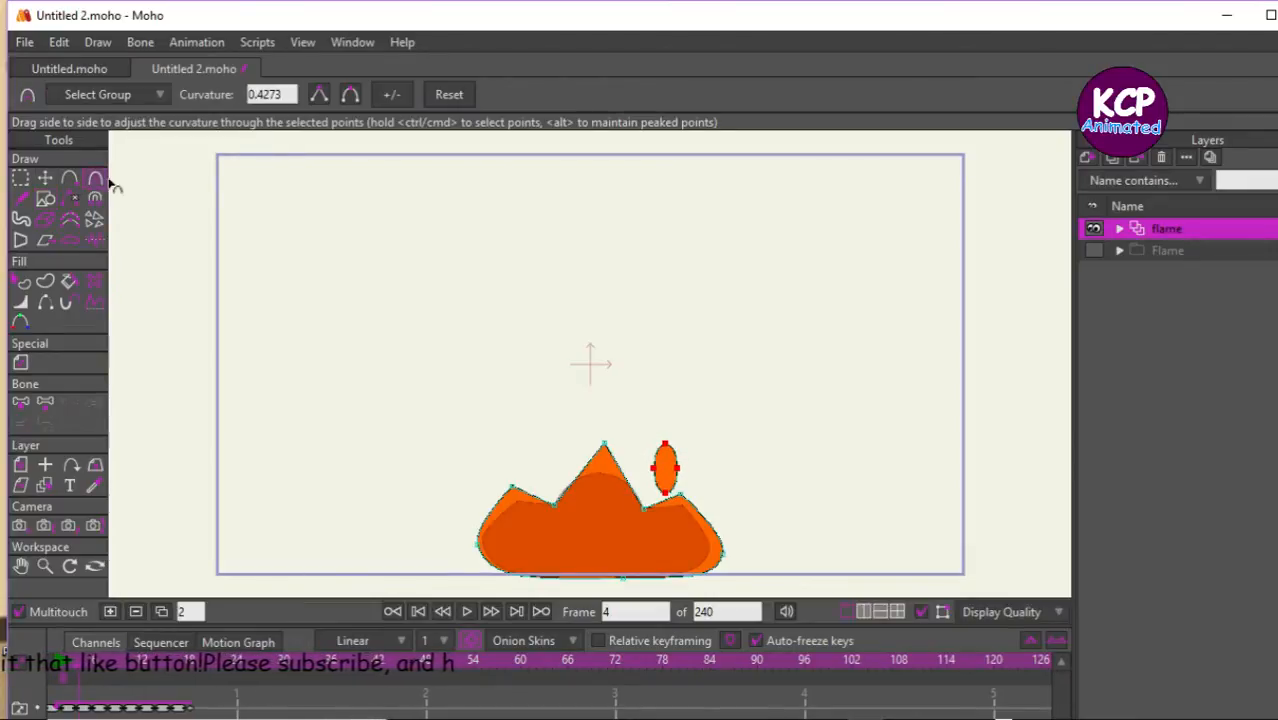
pyautogui.hotkey('ctrl', 'a')
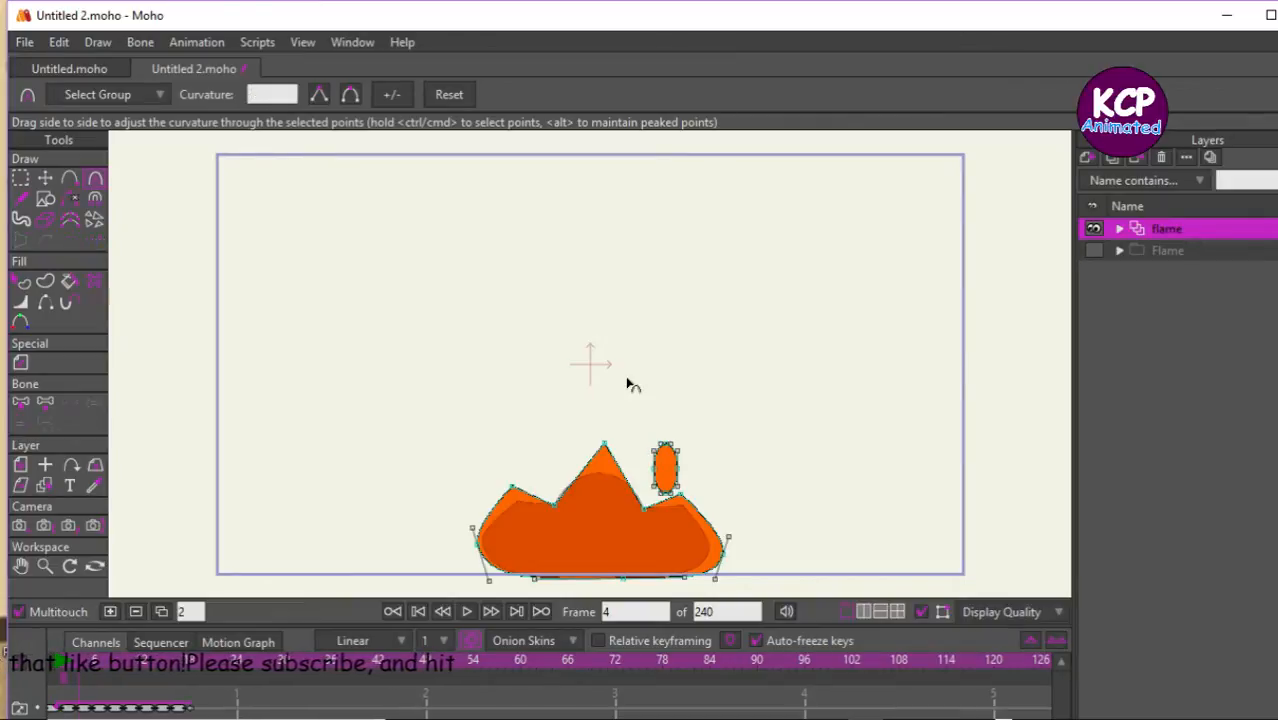
pyautogui.click(666, 443)
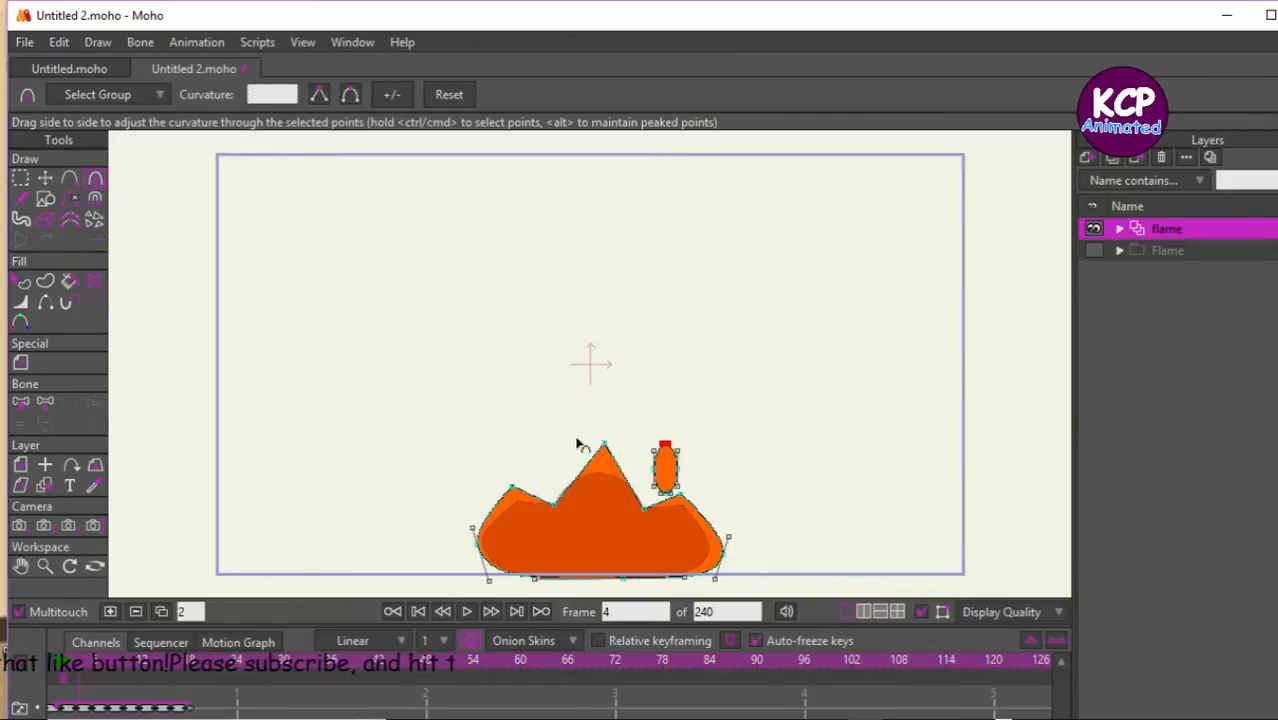
# Move the whole oval flame piece directly above the right peak, to about X 0.43, Y -0.49.
pyautogui.click(45, 179)
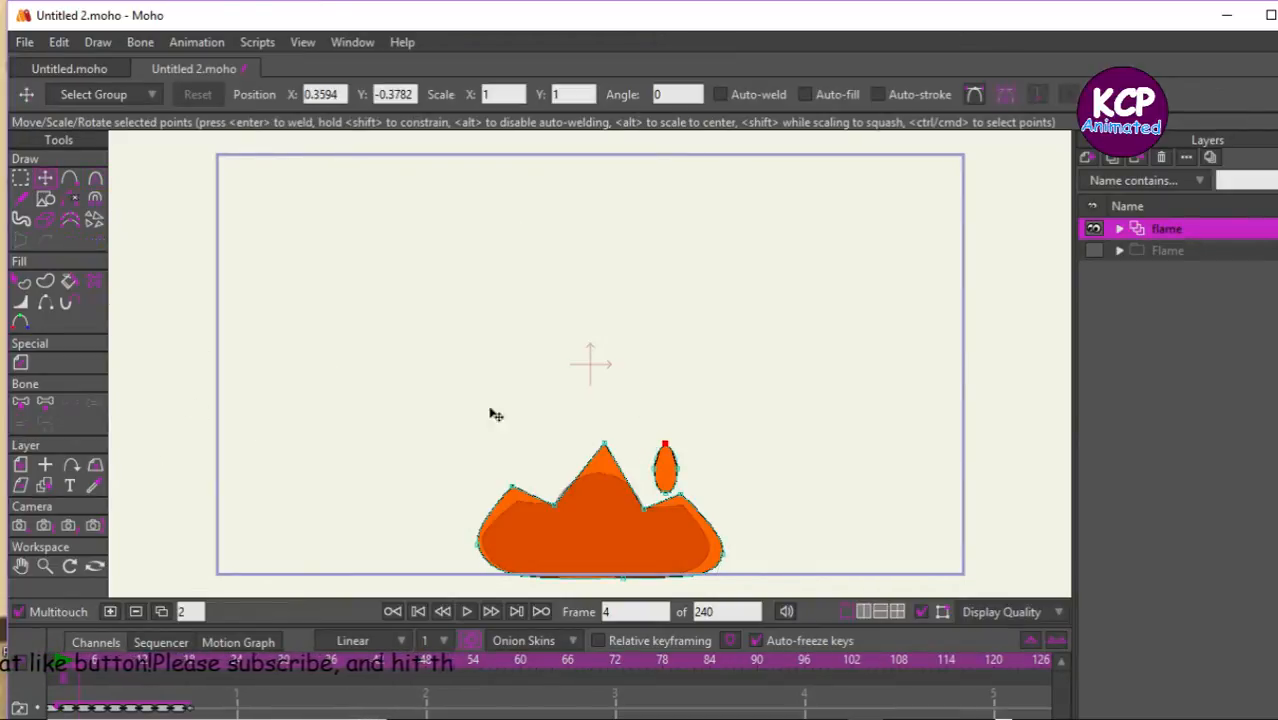
pyautogui.click(654, 467)
pyautogui.click(677, 469)
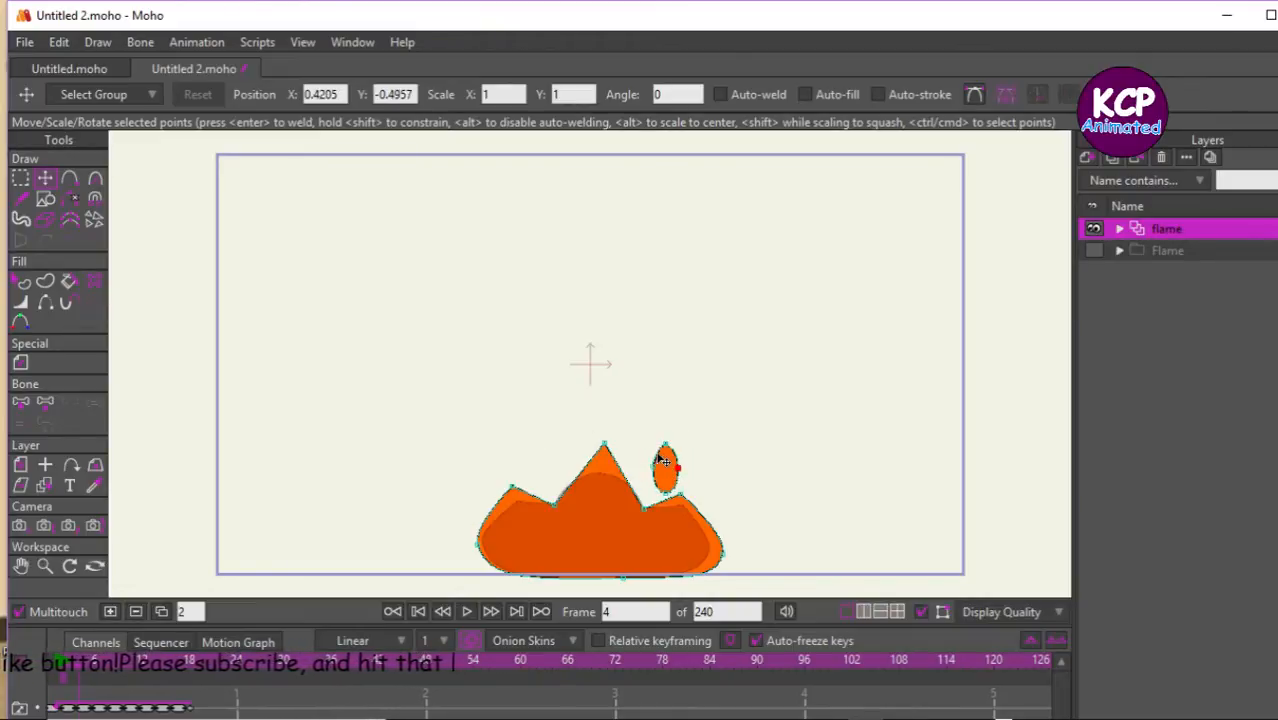
pyautogui.doubleClick(661, 459)
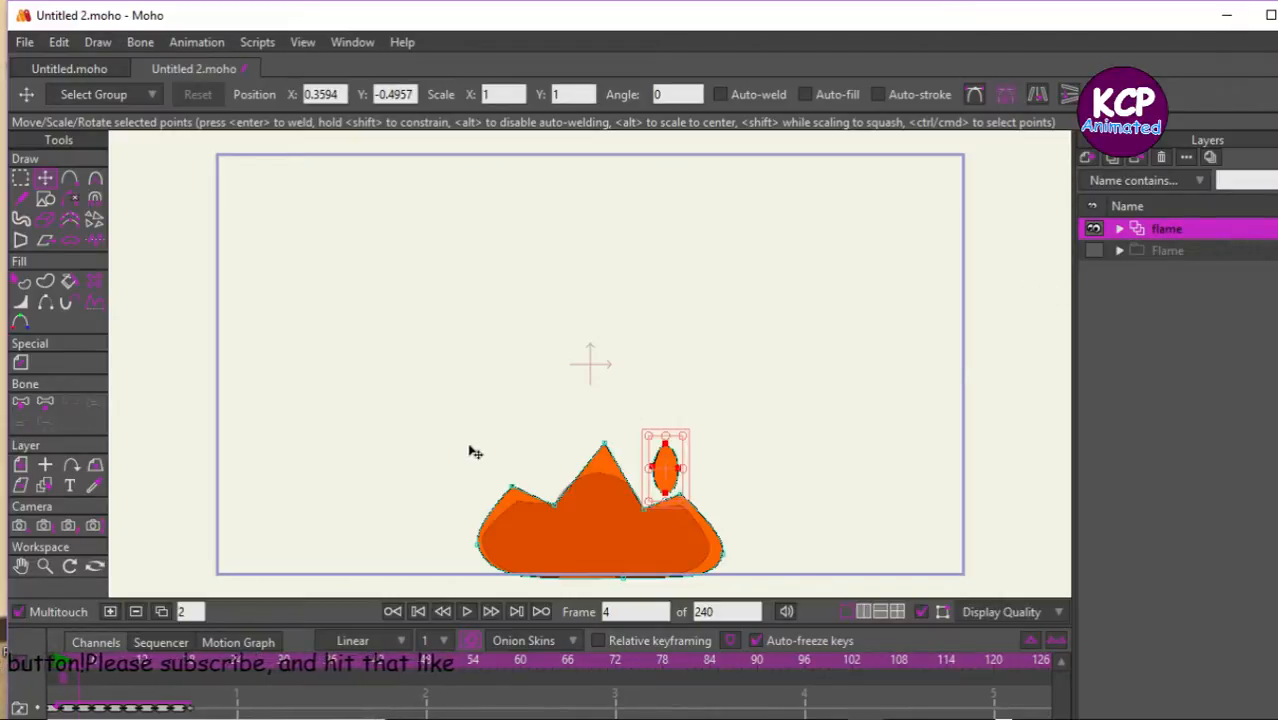
pyautogui.moveTo(470, 444); pyautogui.dragTo(489, 446)
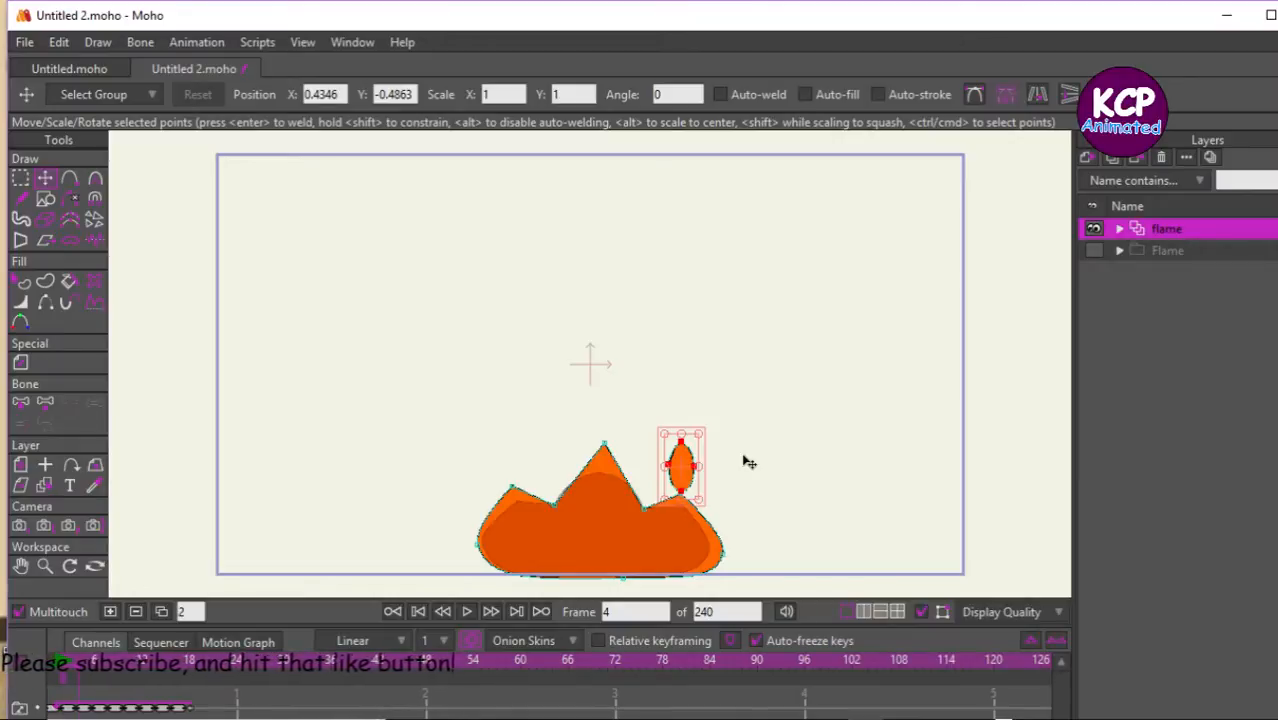
# Add a copy of the flame piece above the center peak, shrink it, and place it at about X 0.07, Y -0.26.
pyautogui.moveTo(795, 508); pyautogui.dragTo(722, 452)
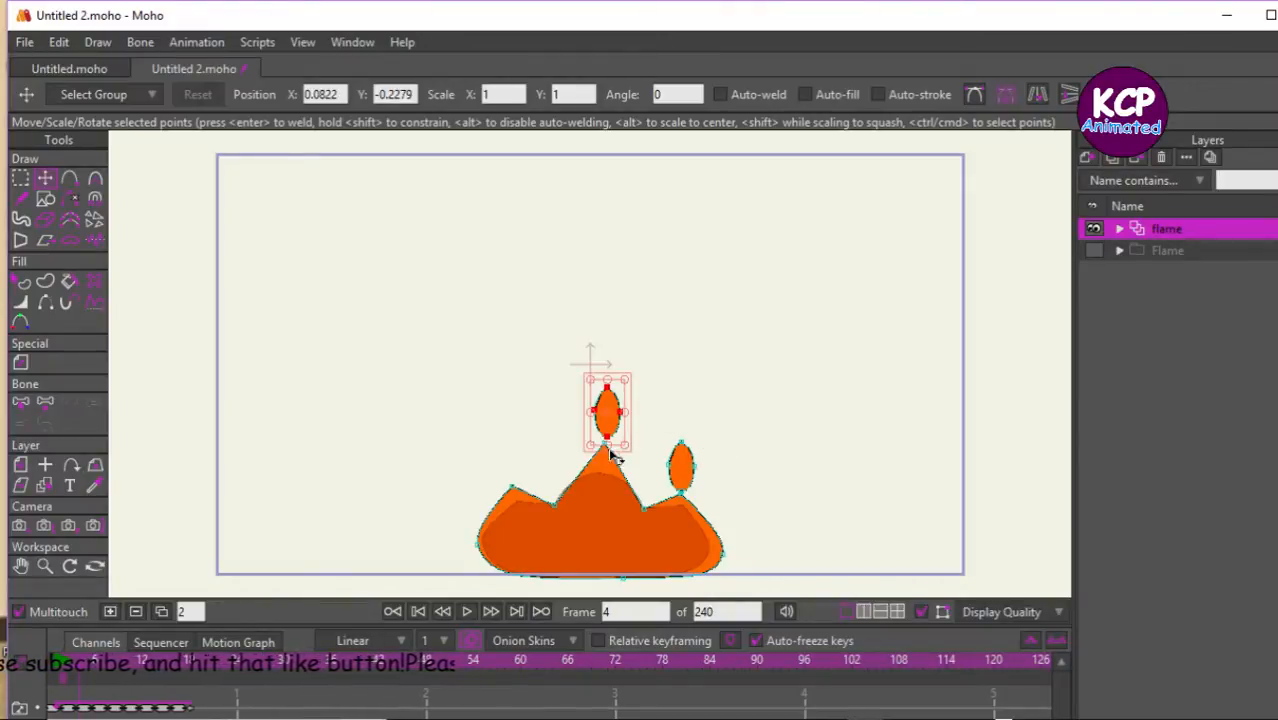
pyautogui.moveTo(625, 444); pyautogui.dragTo(606, 432)
pyautogui.moveTo(497, 407); pyautogui.dragTo(503, 431)
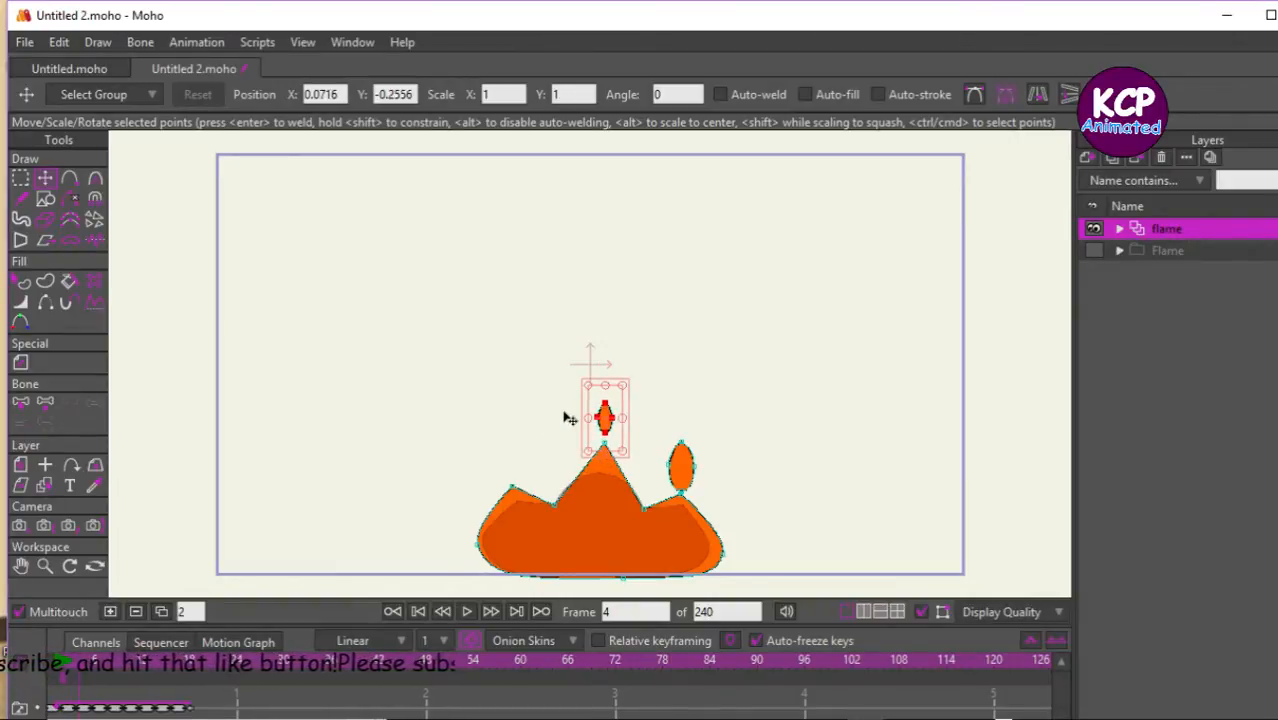
# Paste the small center piece into the frame 6 drawing and raise it above the center peak to about X 0.05, Y 0.07.
pyautogui.hotkey('ctrl', 'Right')
pyautogui.hotkey('ctrl', 'Right')
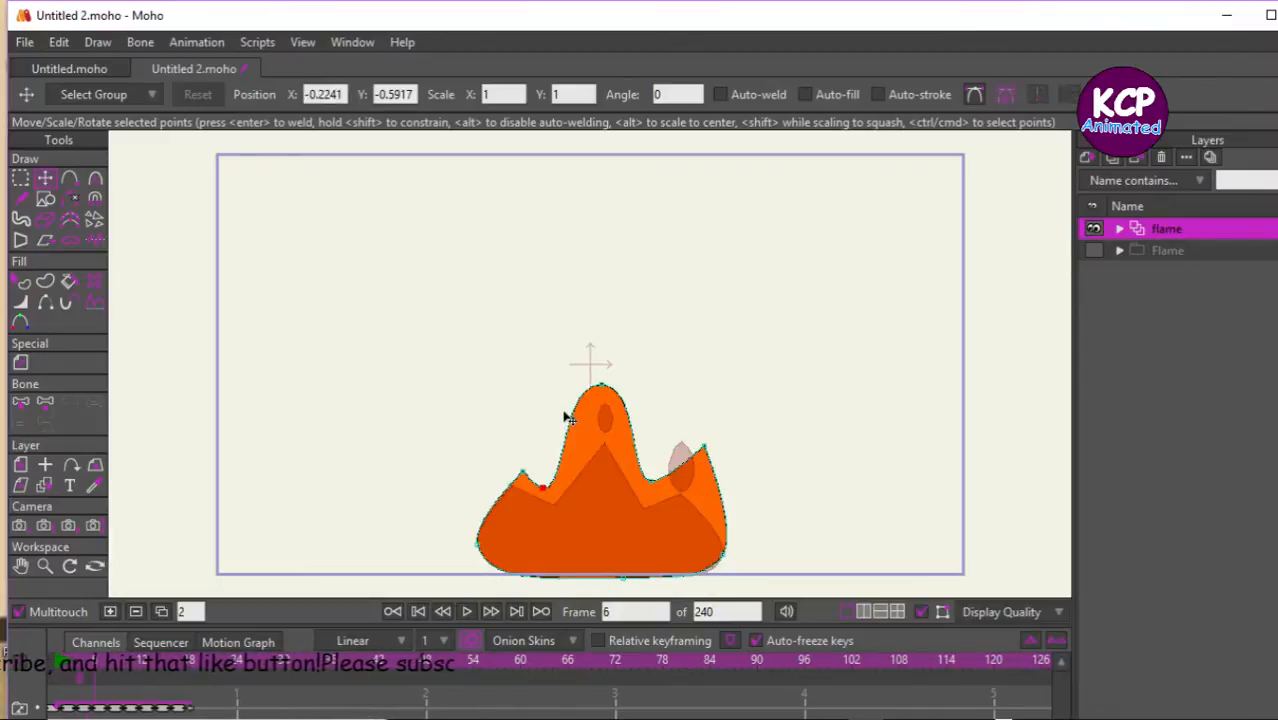
pyautogui.hotkey('ctrl', 'v')
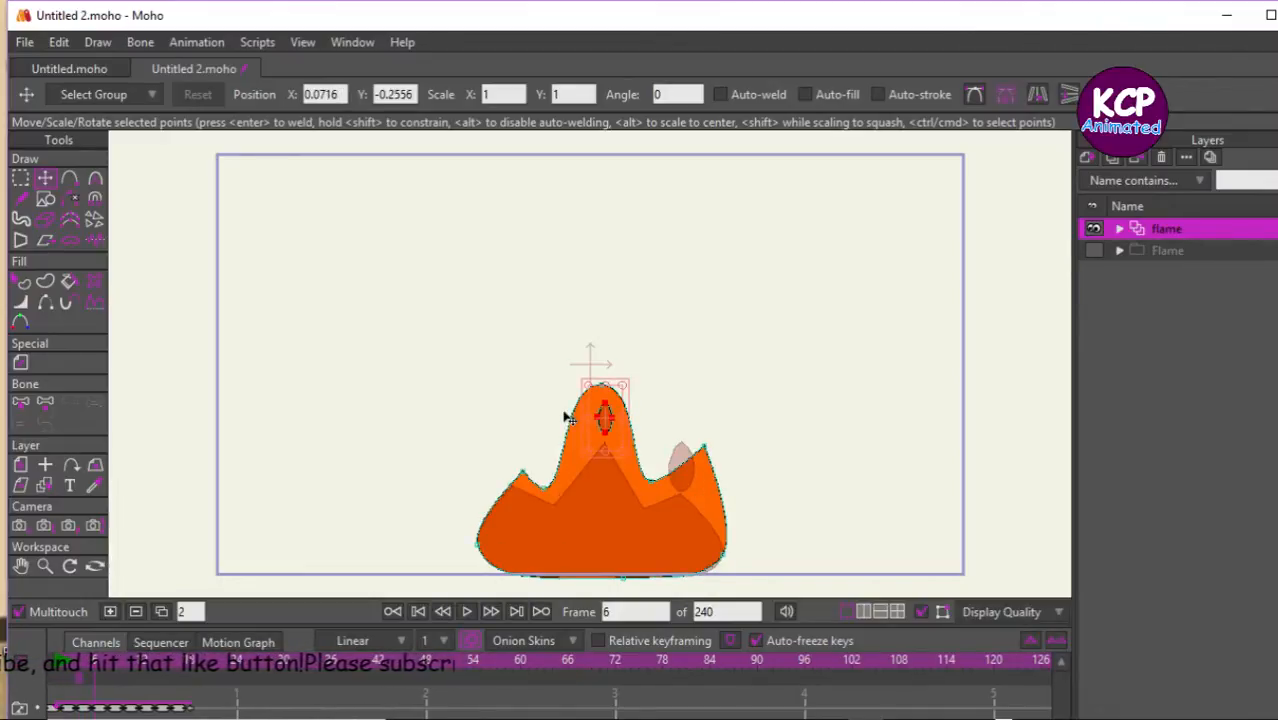
pyautogui.moveTo(479, 462); pyautogui.dragTo(477, 398)
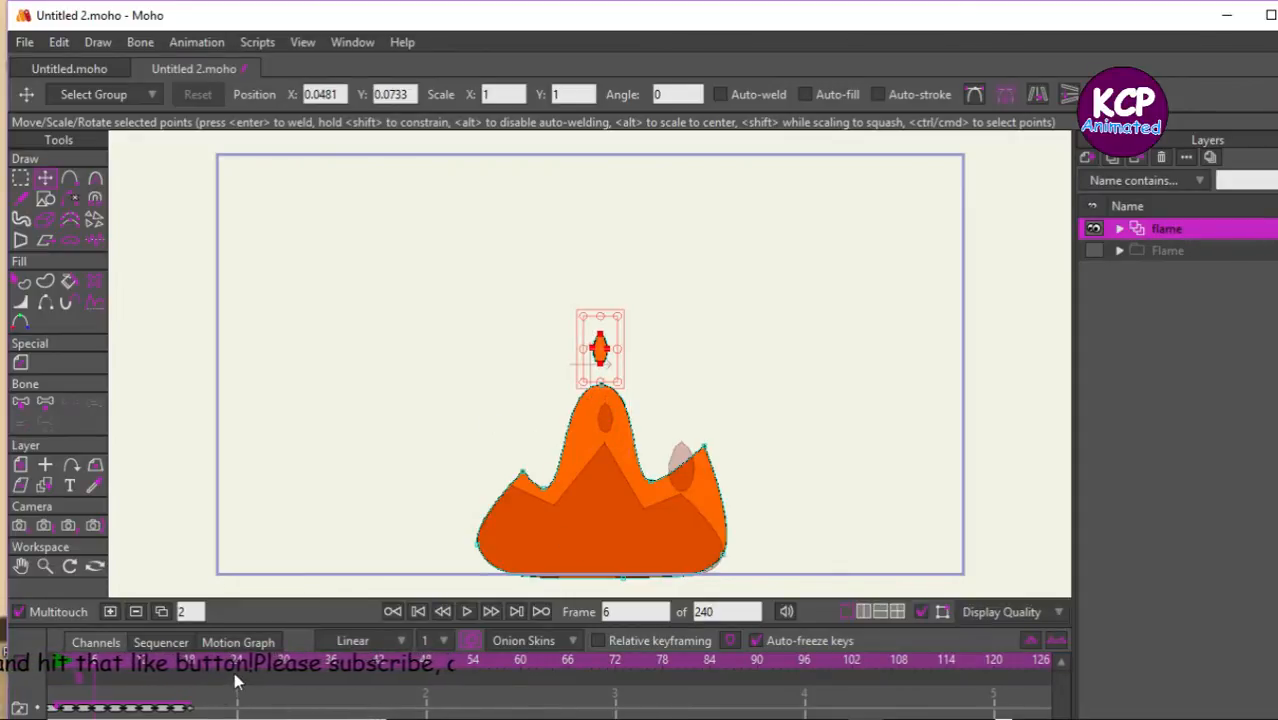
# Copy the larger right piece from the previous drawing onto frame 6 and raise it to about X 0.43, Y -0.22.
pyautogui.hotkey('ctrl', 'Left')
pyautogui.click(20, 181)
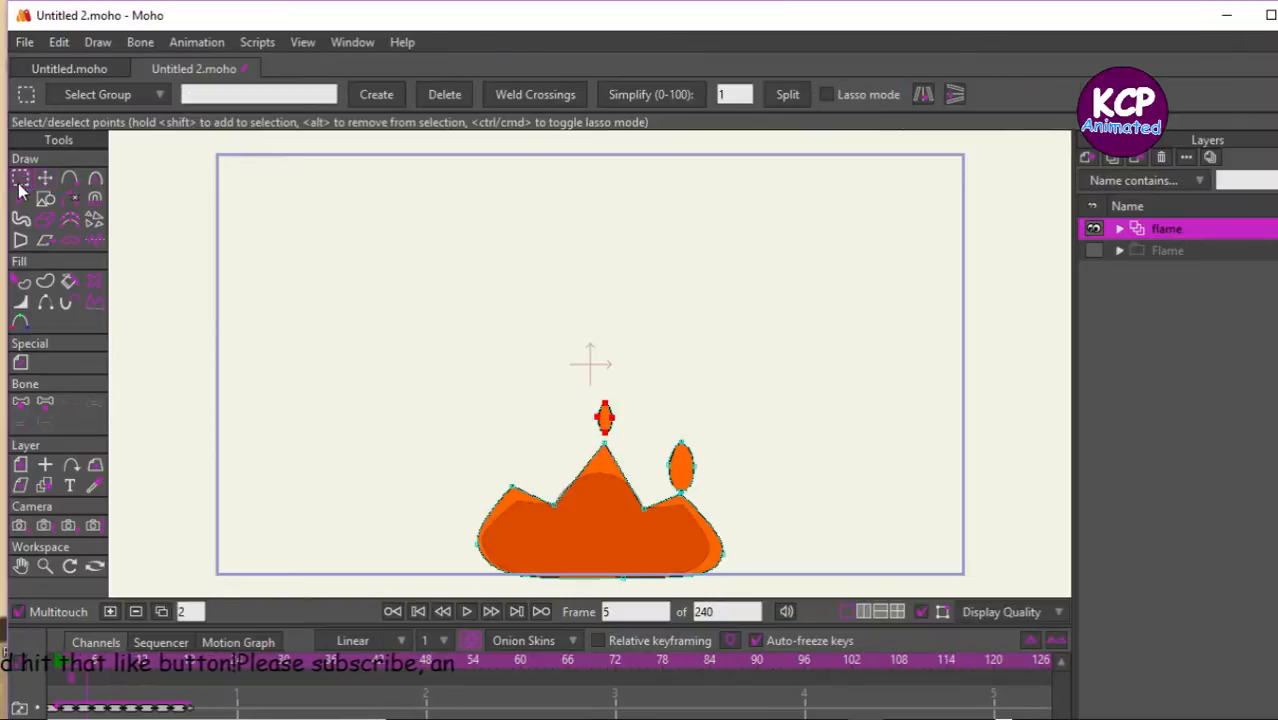
pyautogui.click(680, 460)
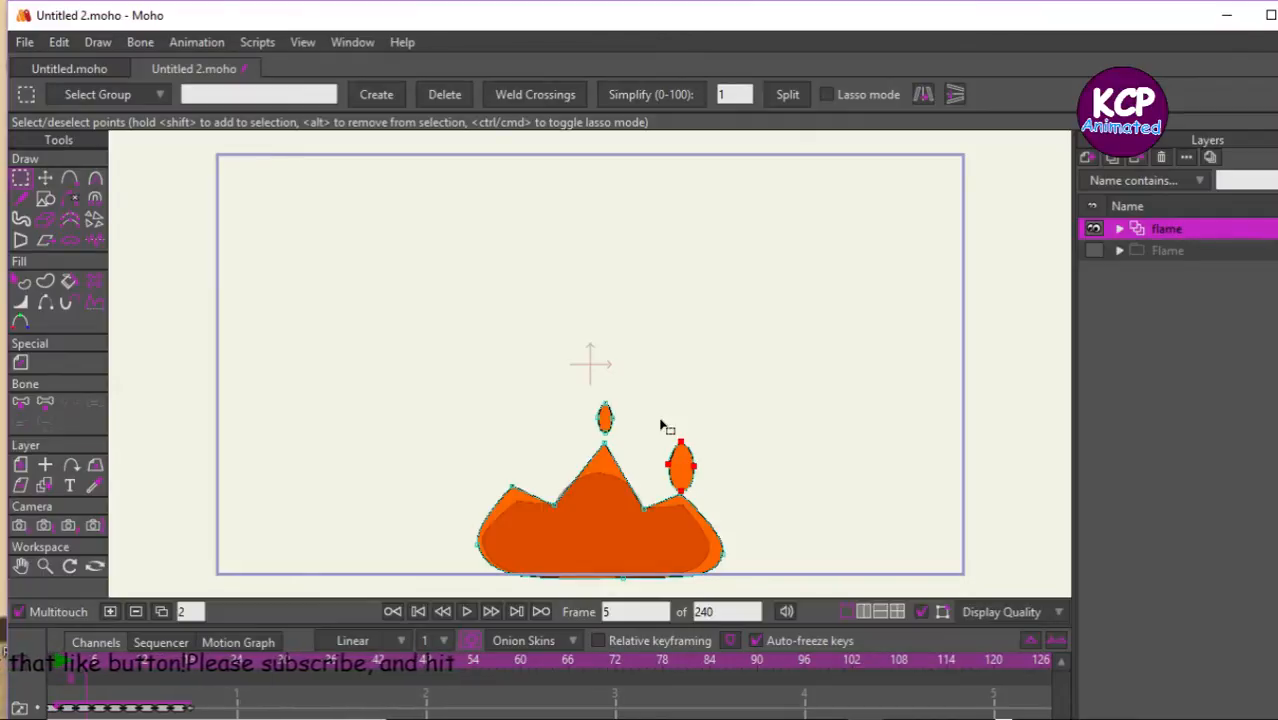
pyautogui.hotkey('ctrl', 'Right')
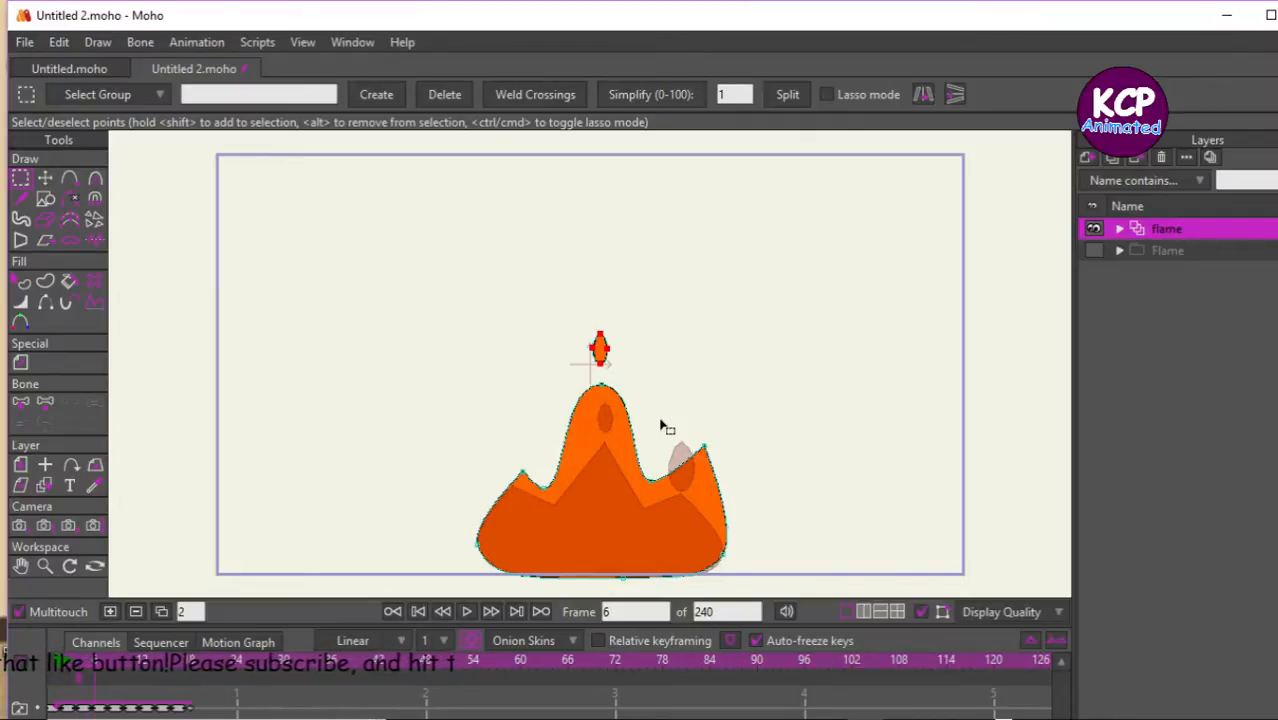
pyautogui.hotkey('ctrl', 'v')
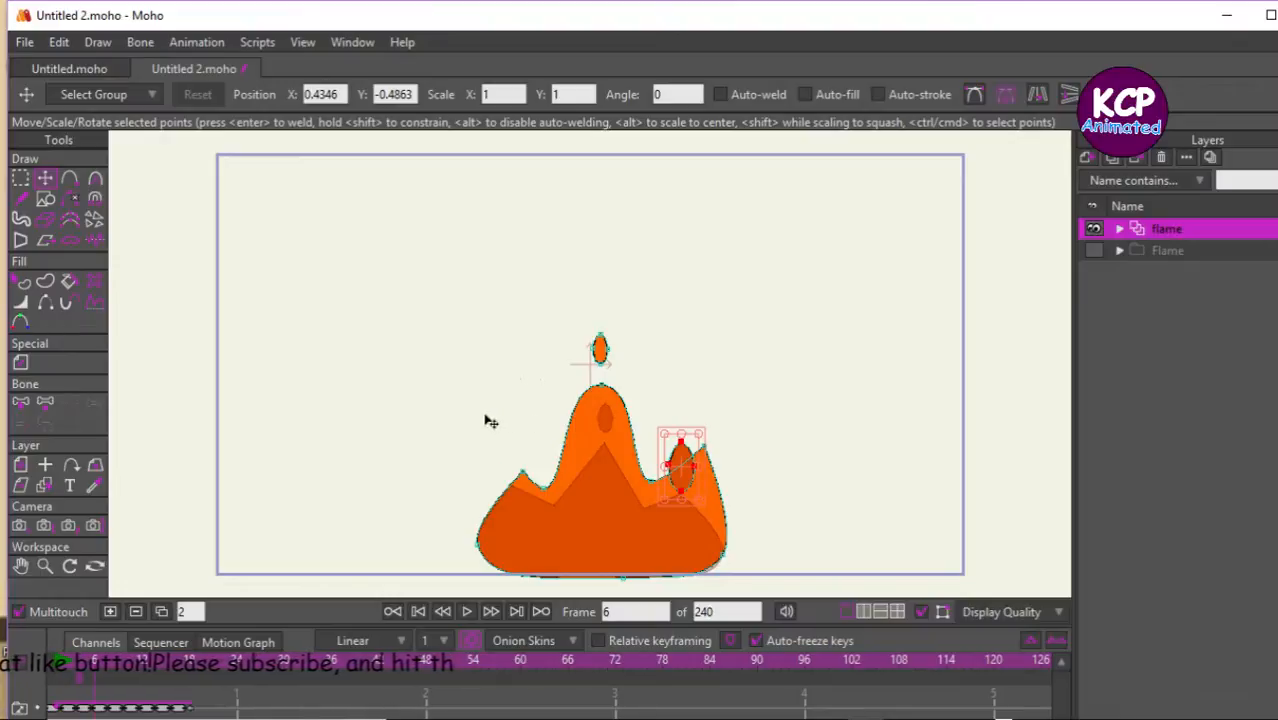
pyautogui.moveTo(490, 421); pyautogui.dragTo(483, 362)
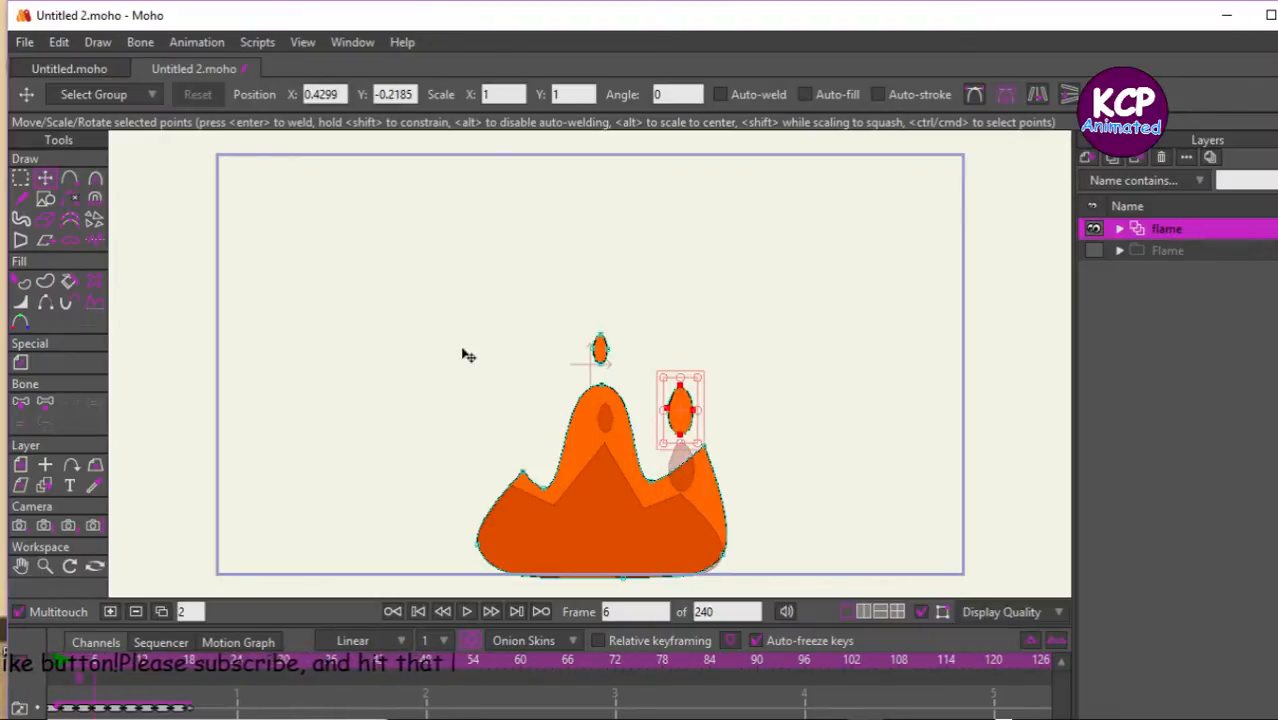
pyautogui.click(556, 352)
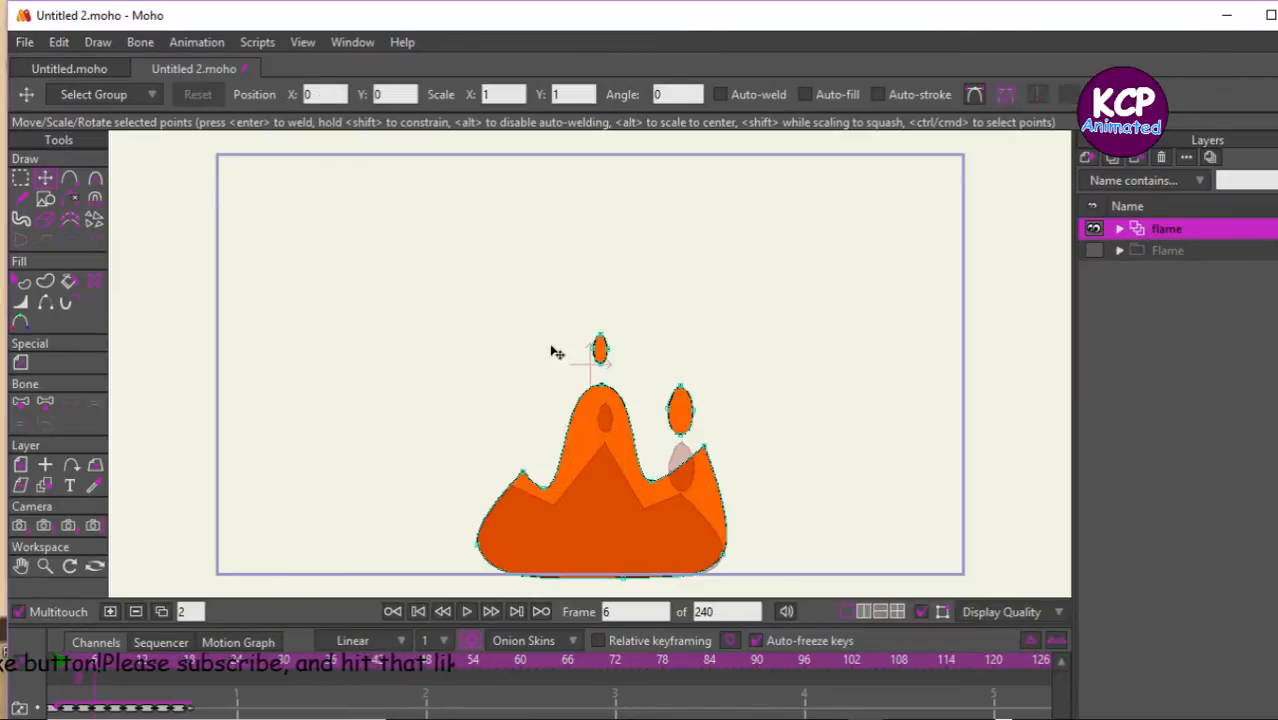
# Shift the right peak on frame 6 under its detached piece, to about X 0.44, Y -0.39, and sharpen the center peak to curvature 0.
pyautogui.moveTo(704, 451); pyautogui.dragTo(687, 455)
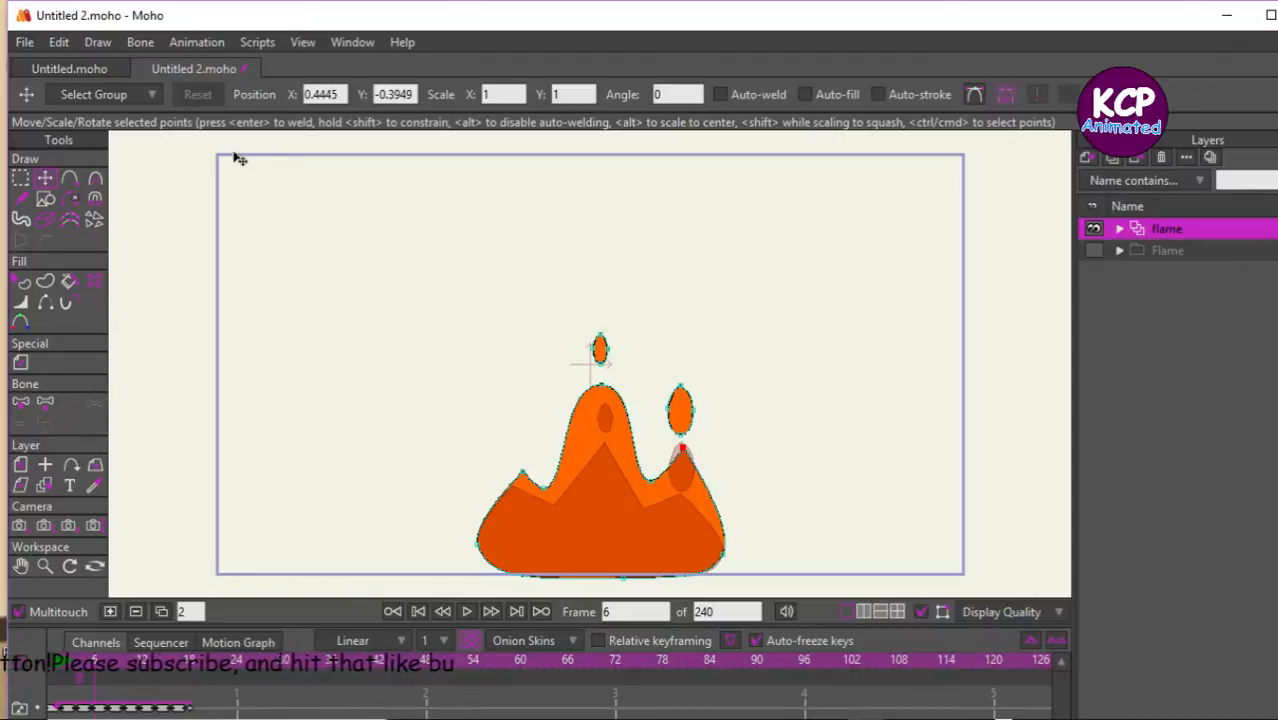
pyautogui.click(95, 178)
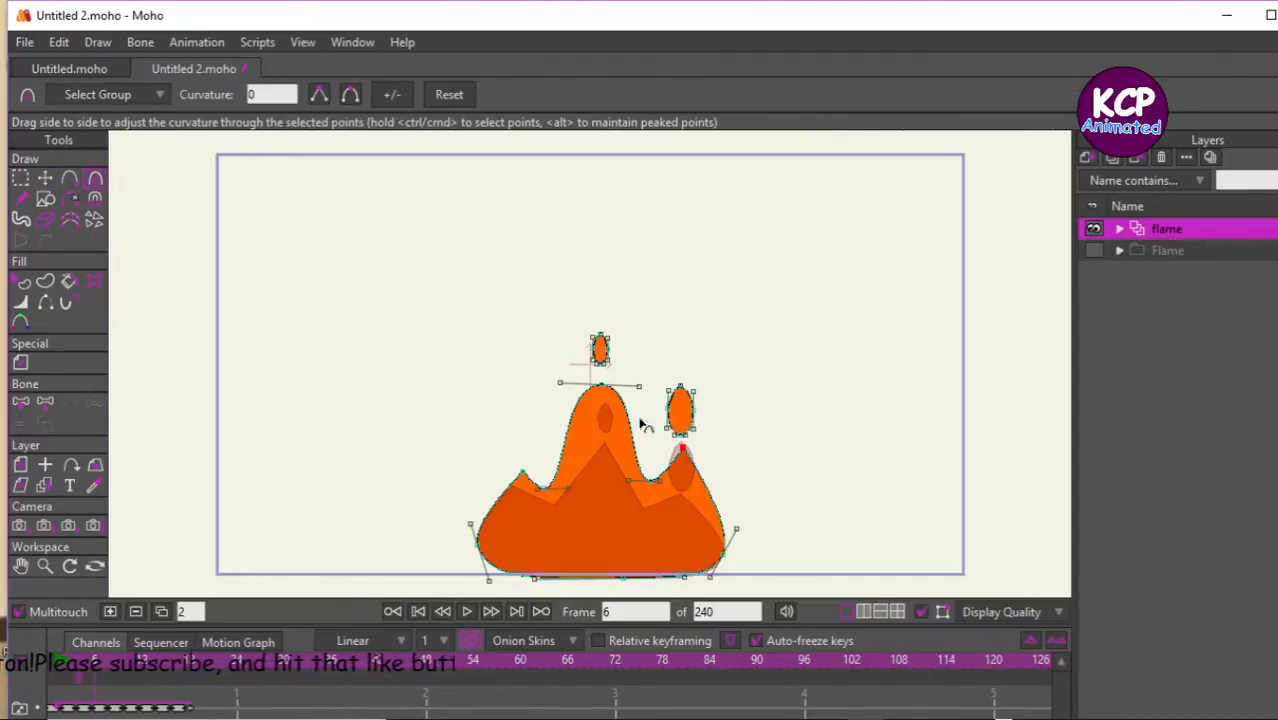
pyautogui.moveTo(605, 390); pyautogui.dragTo(120, 482)
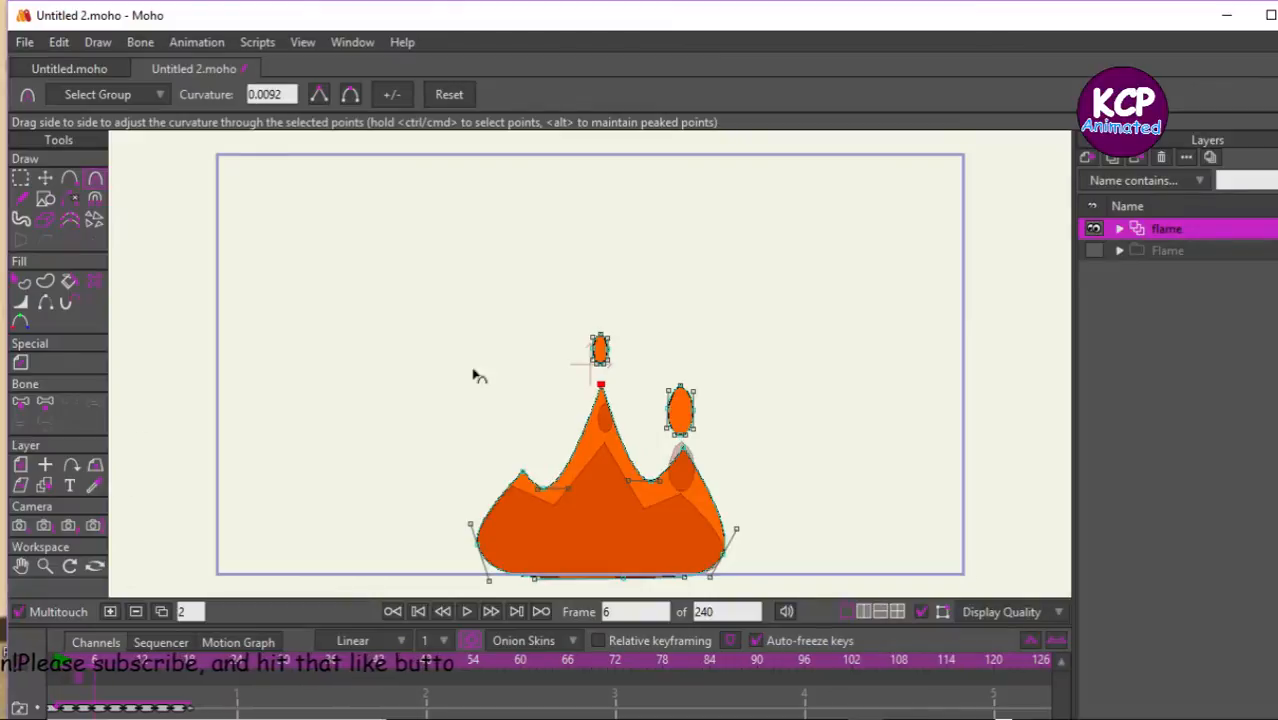
pyautogui.moveTo(601, 386)
pyautogui.mouseDown()
pyautogui.moveTo(547, 390)
pyautogui.moveTo(590, 389)
pyautogui.mouseUp()
pyautogui.click(321, 94)
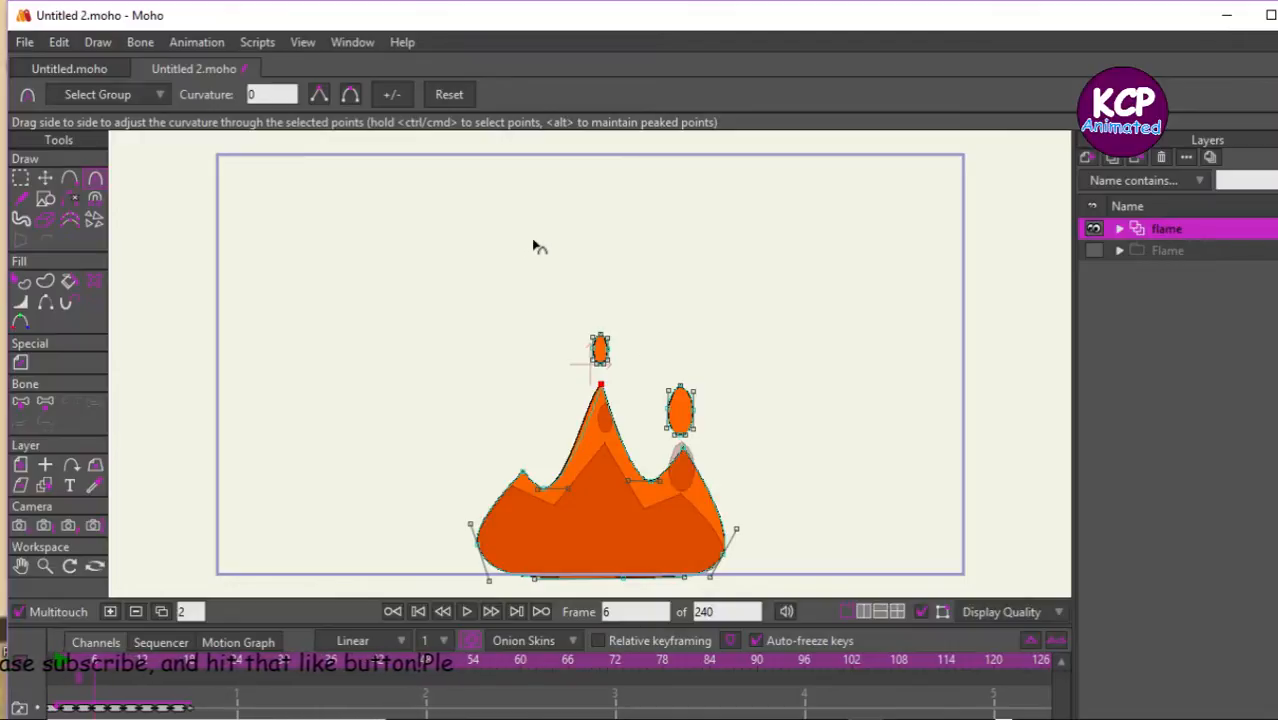
# Paste the right flame piece on frame 8, shrink it to a tiny speck, and raise it to about X 0.44, Y 0.09.
pyautogui.press('Right')
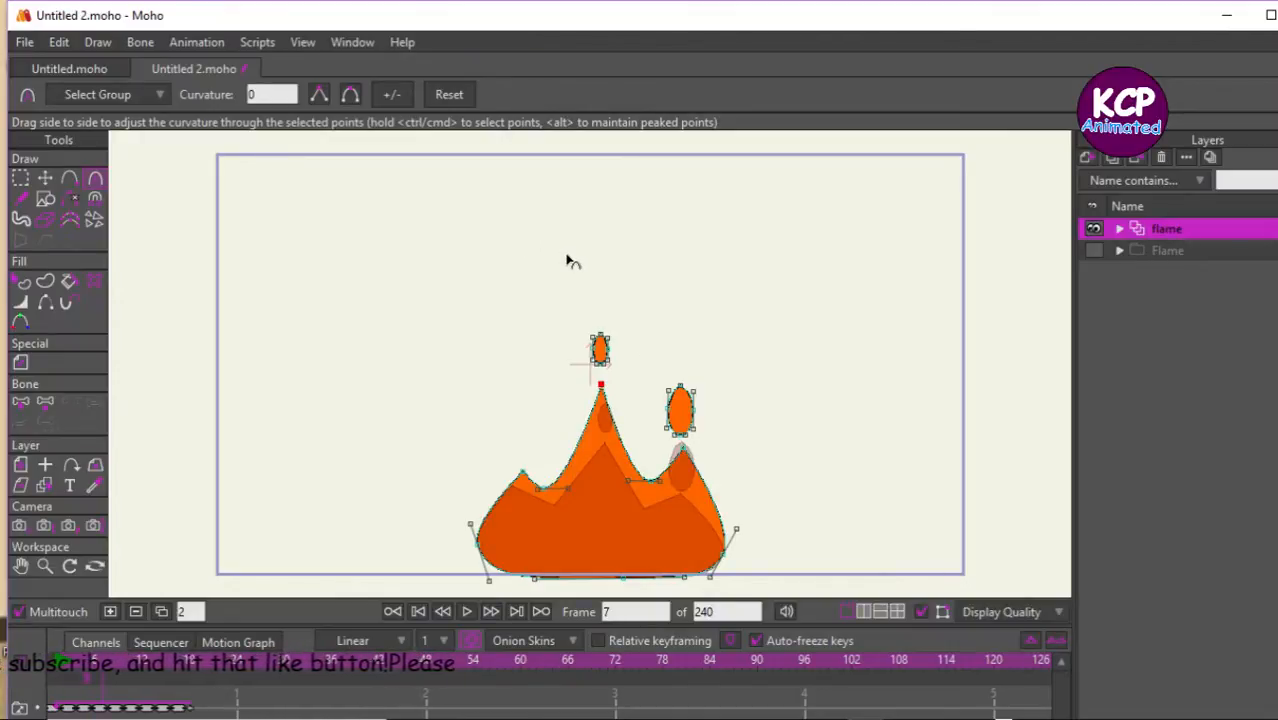
pyautogui.press('Right')
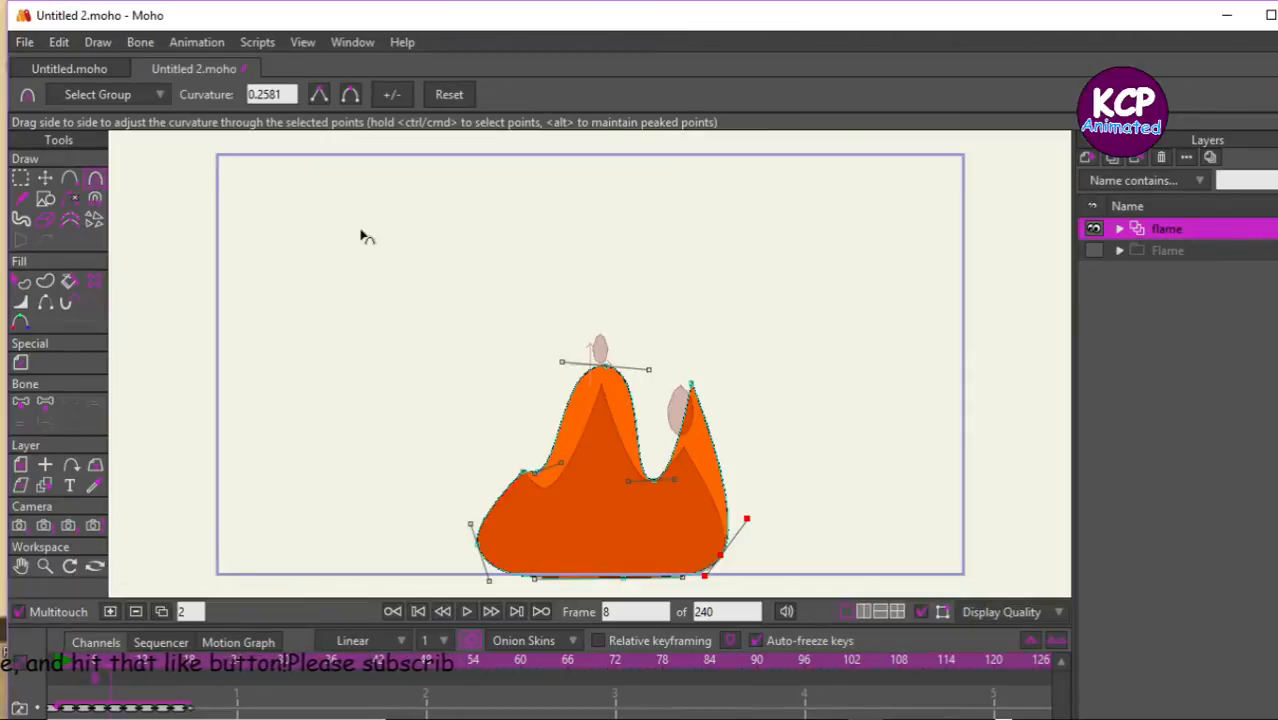
pyautogui.press('t')
pyautogui.moveTo(380, 428); pyautogui.dragTo(399, 320)
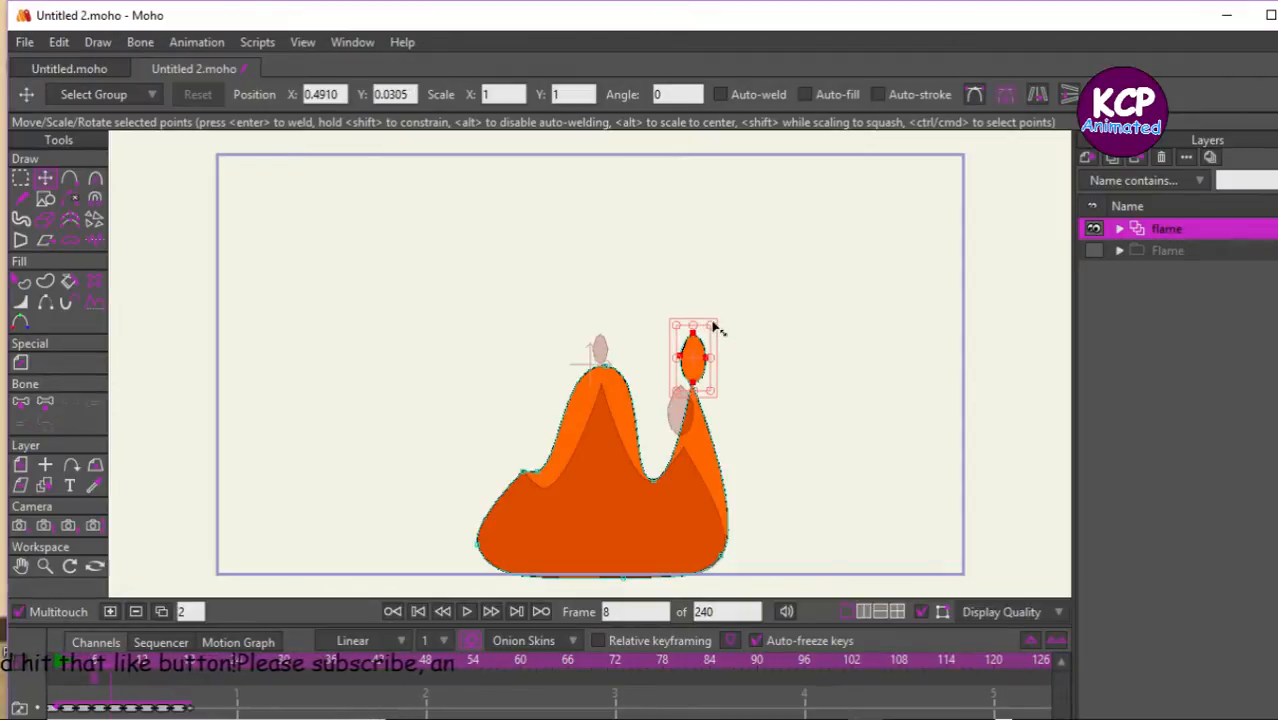
pyautogui.moveTo(713, 330); pyautogui.dragTo(703, 349)
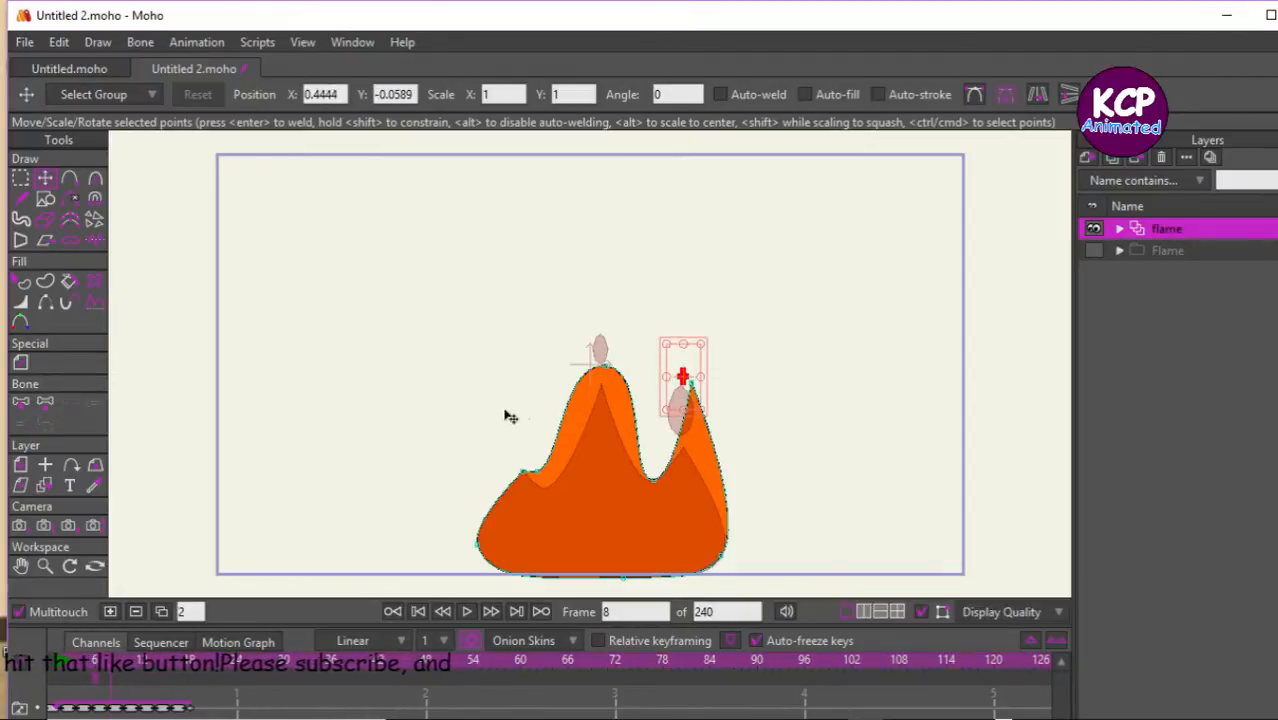
pyautogui.moveTo(507, 399); pyautogui.dragTo(505, 375)
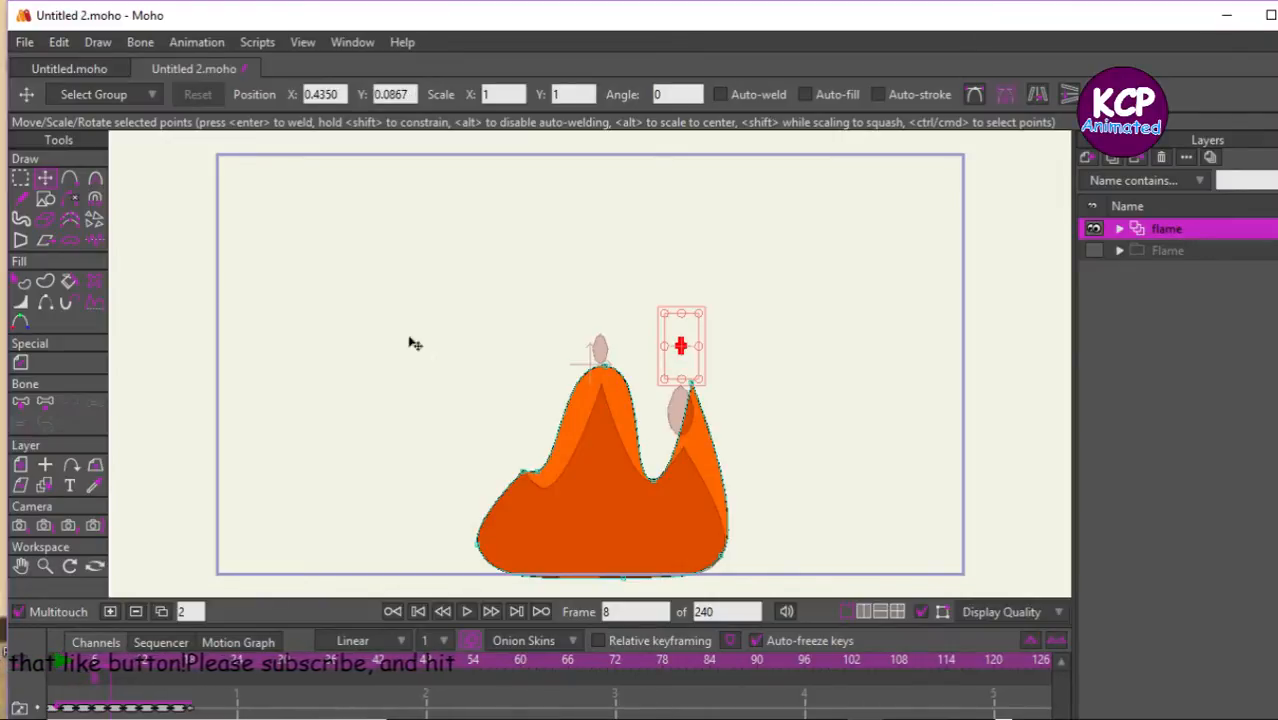
# Sharpen the rounded center peak to a point on frames 8 and 10, reducing its curvature to about 0.
pyautogui.click(95, 180)
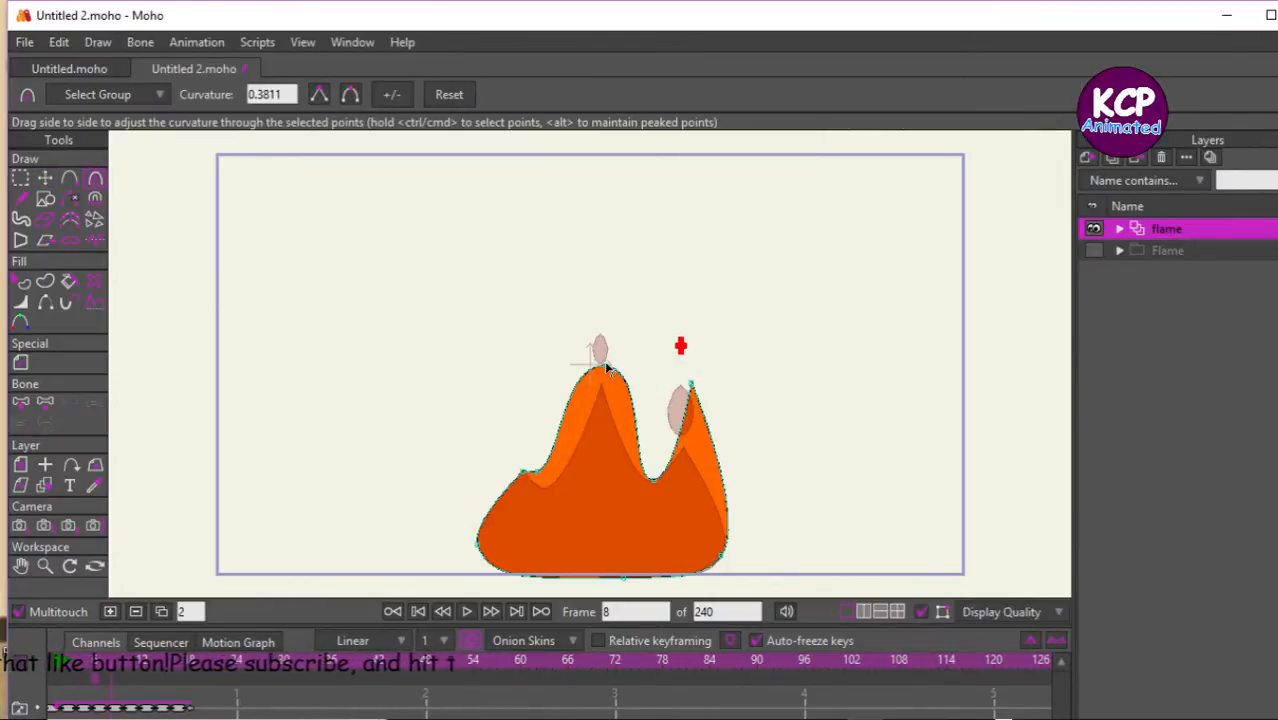
pyautogui.moveTo(512, 376); pyautogui.dragTo(556, 380)
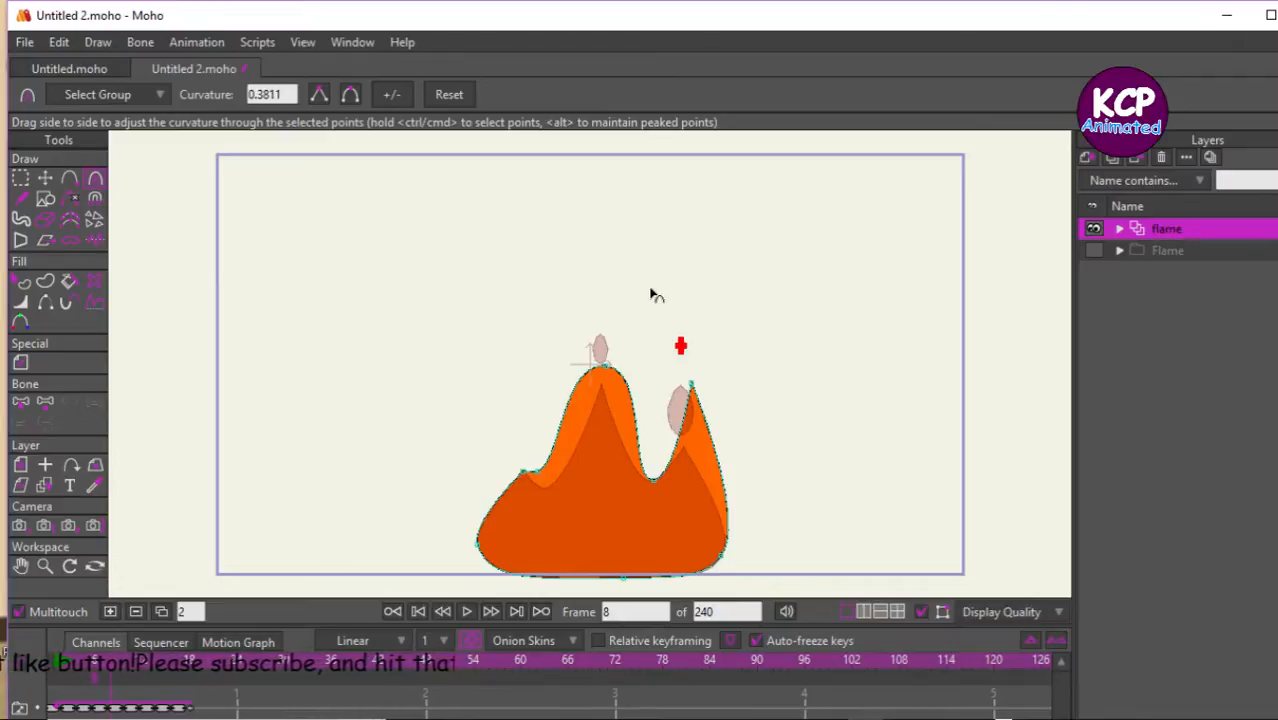
pyautogui.hotkey('ctrl', 'a')
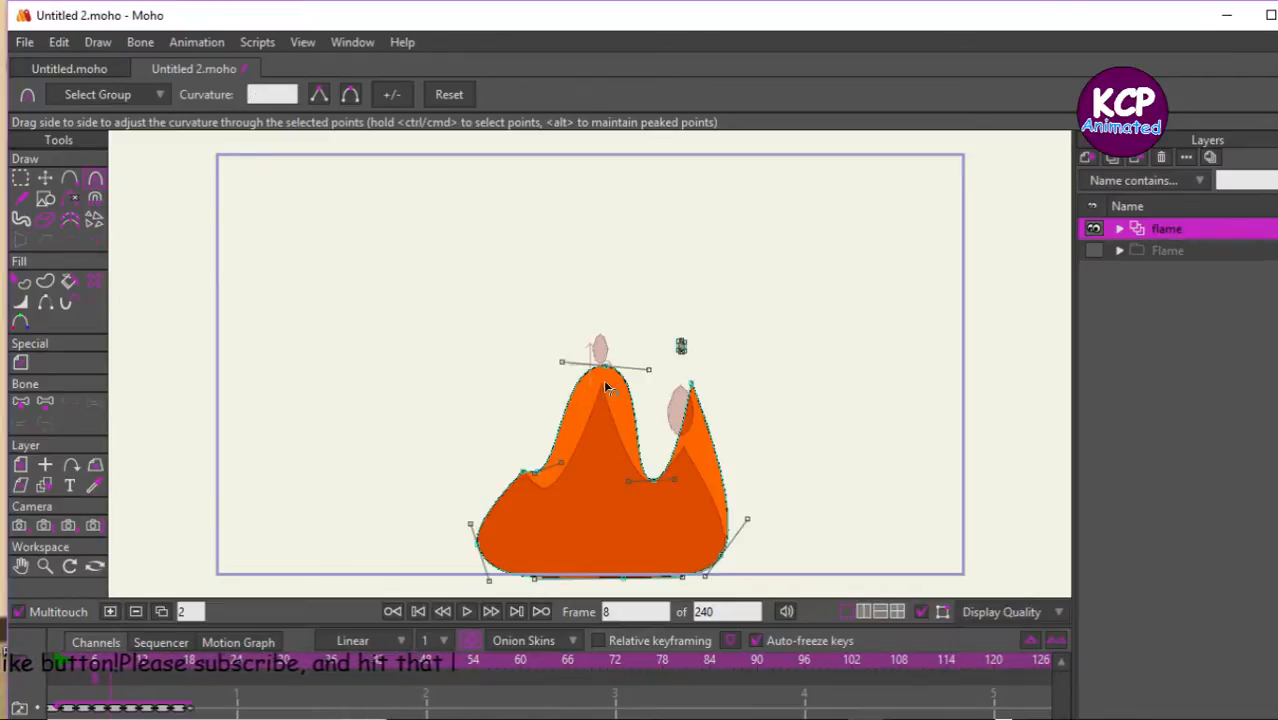
pyautogui.moveTo(605, 384); pyautogui.dragTo(472, 310)
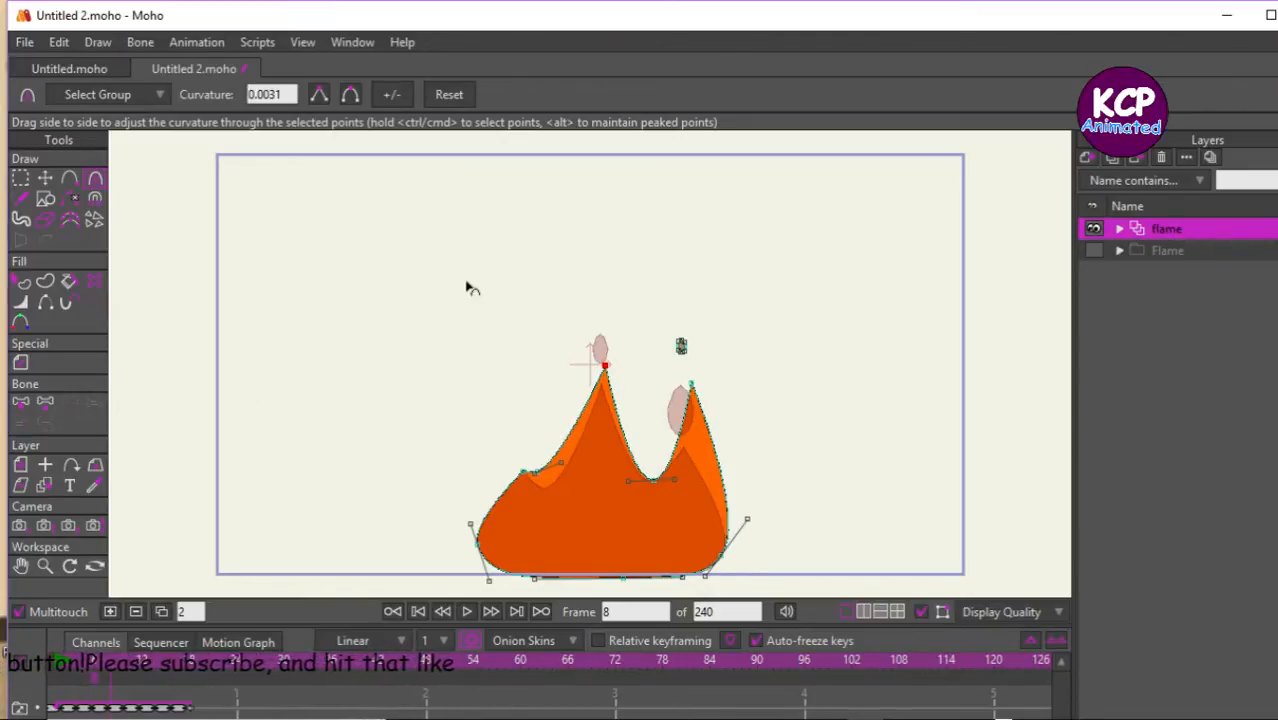
pyautogui.press('Right')
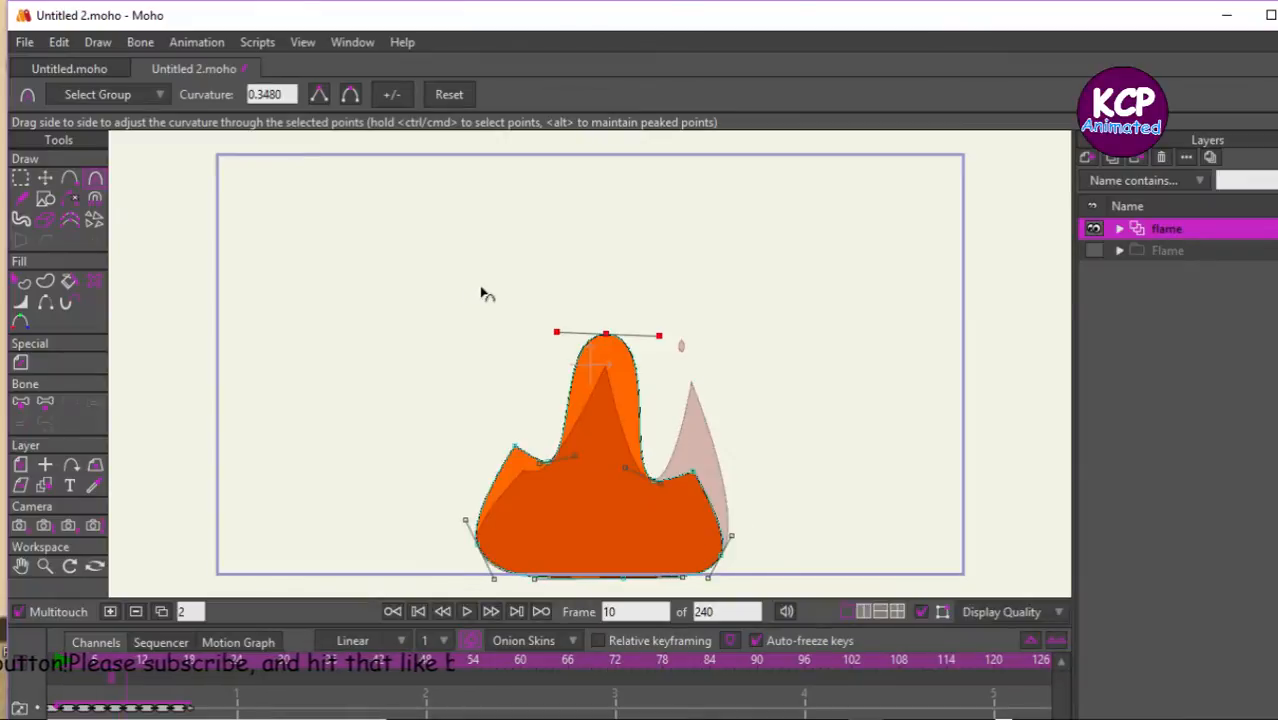
pyautogui.moveTo(626, 365); pyautogui.dragTo(448, 348)
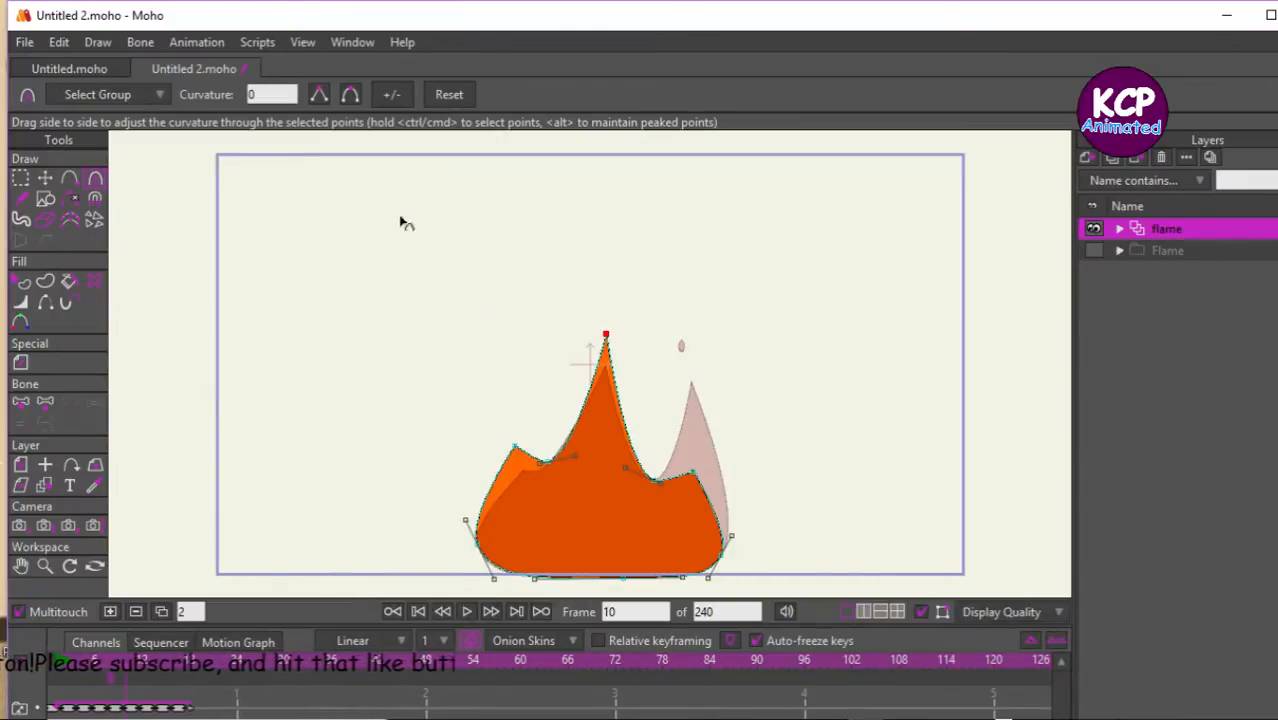
# On frame 10, lower the center peak to about X 0.07, Y -0.04 and paste a detached piece above the left peak at about X -0.36, Y -0.25.
pyautogui.click(44, 180)
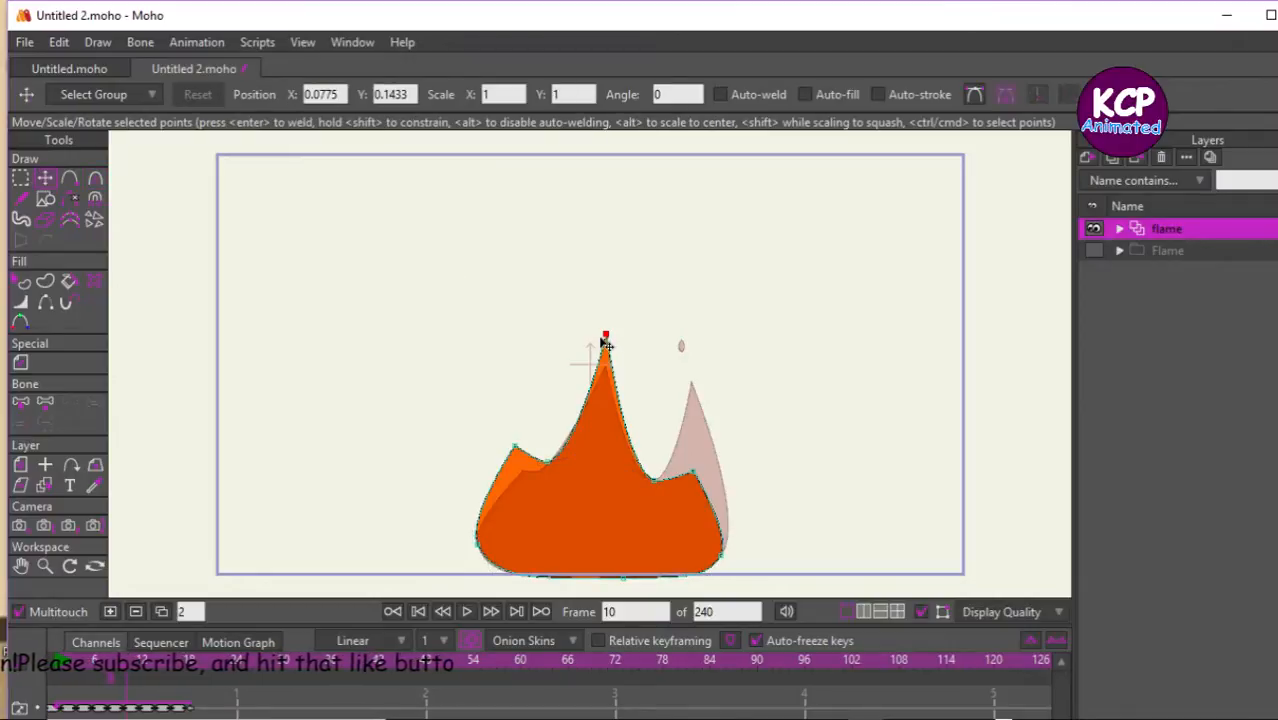
pyautogui.moveTo(611, 342); pyautogui.dragTo(603, 374)
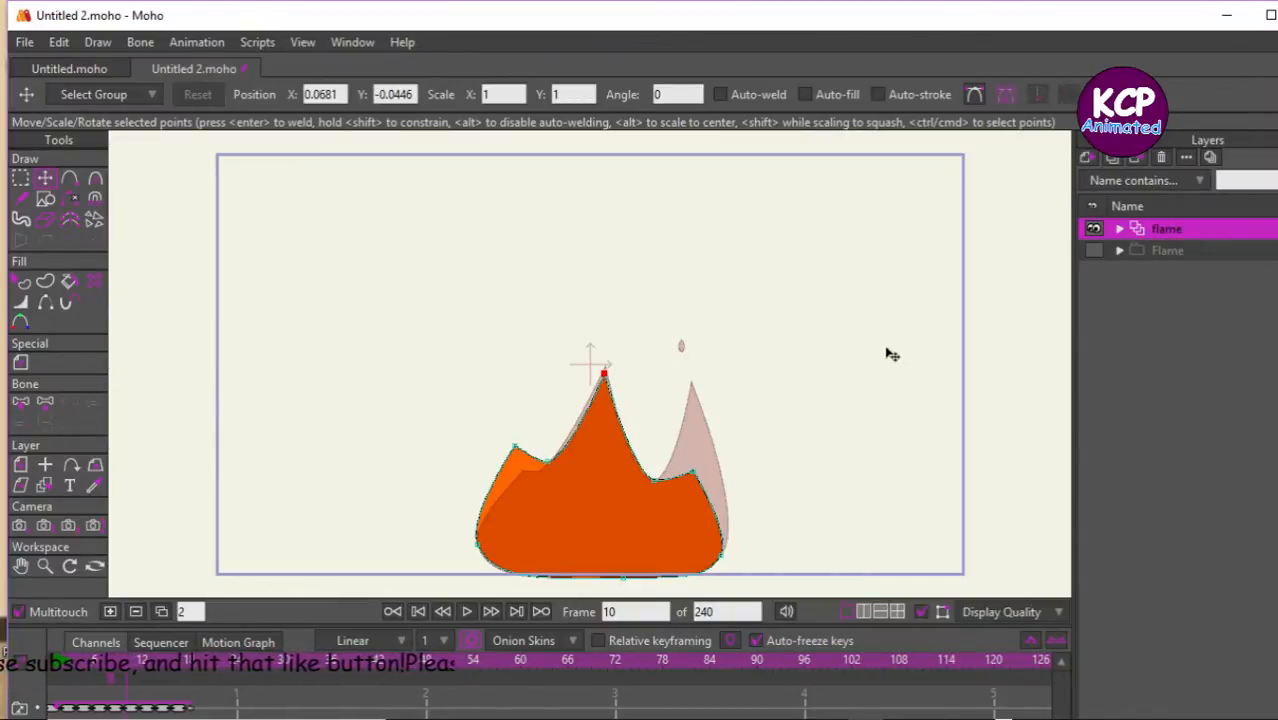
pyautogui.hotkey('ctrl', 'v')
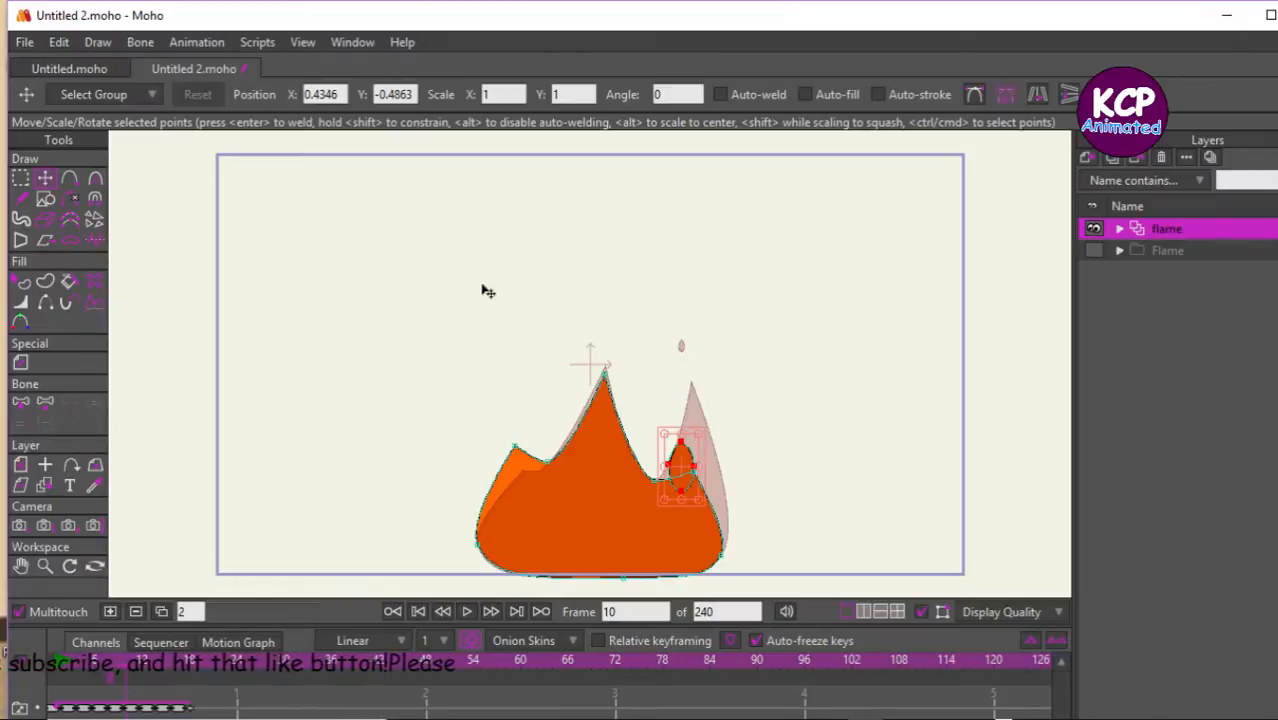
pyautogui.moveTo(800, 418); pyautogui.dragTo(706, 363)
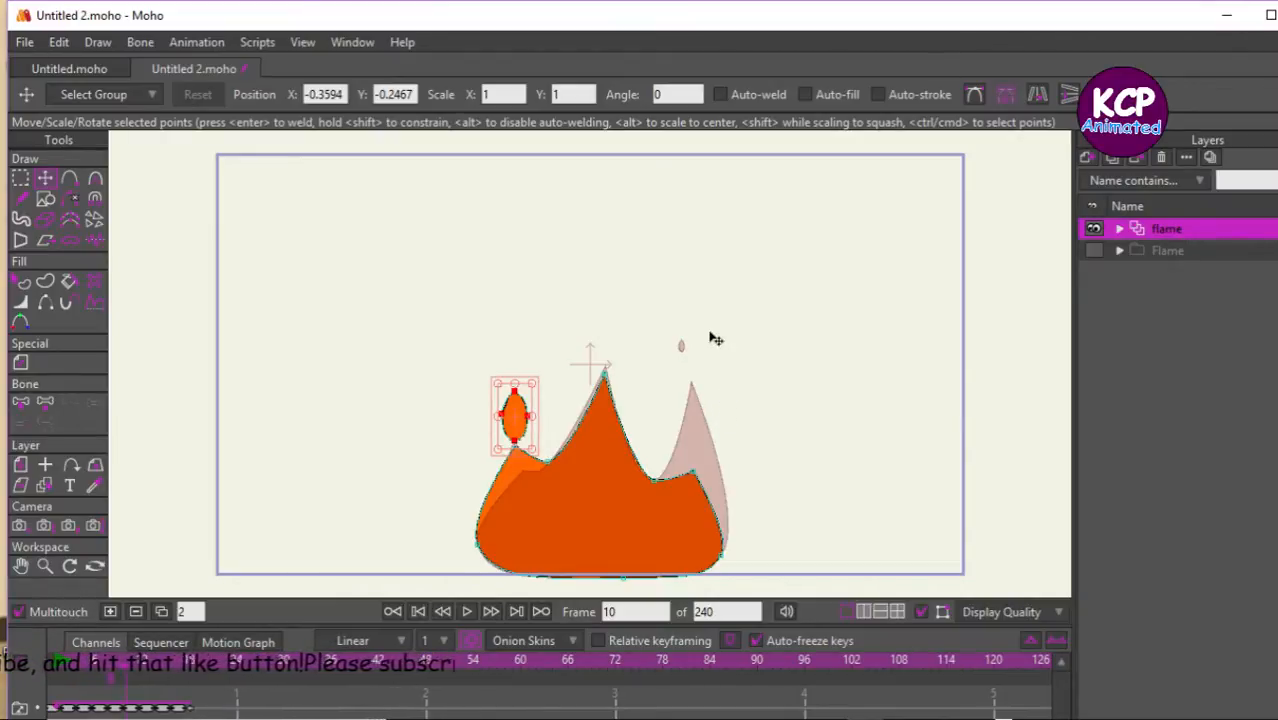
# On frame 12, sharpen the rounded center peak to a point and lower it to about X 0.06, Y -0.20.
pyautogui.hotkey('ctrl', 'Right')
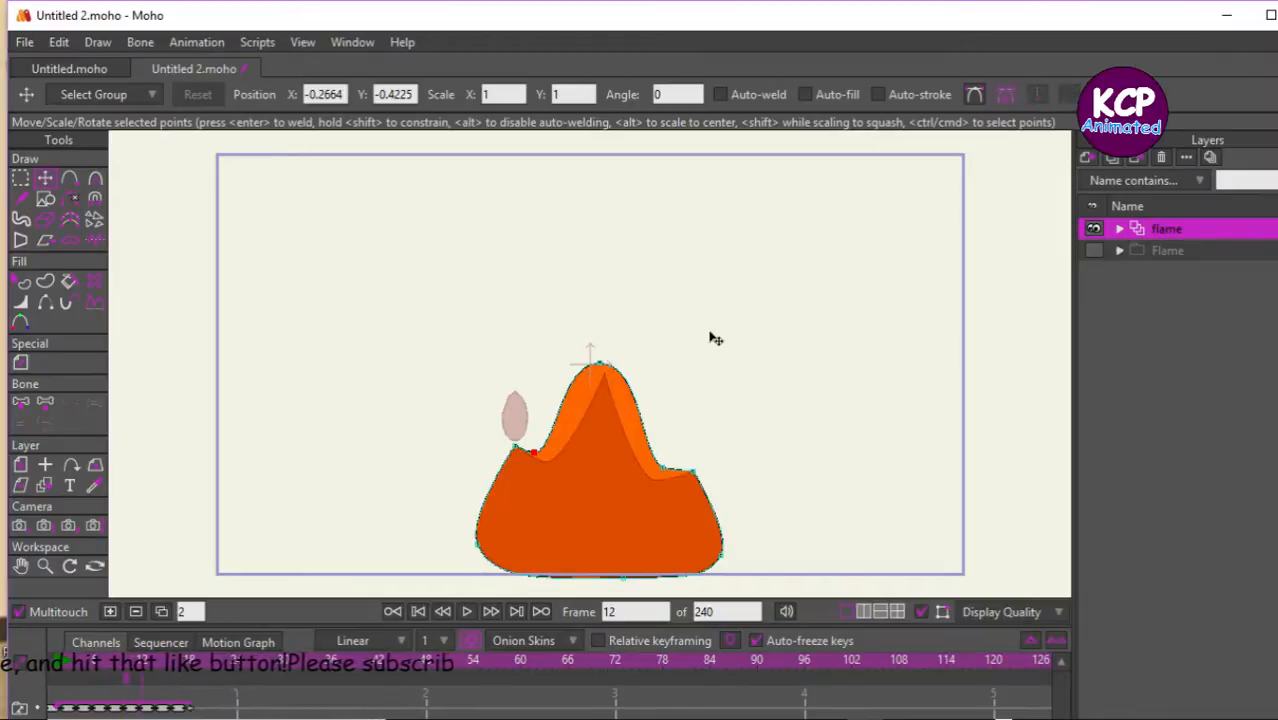
pyautogui.click(95, 179)
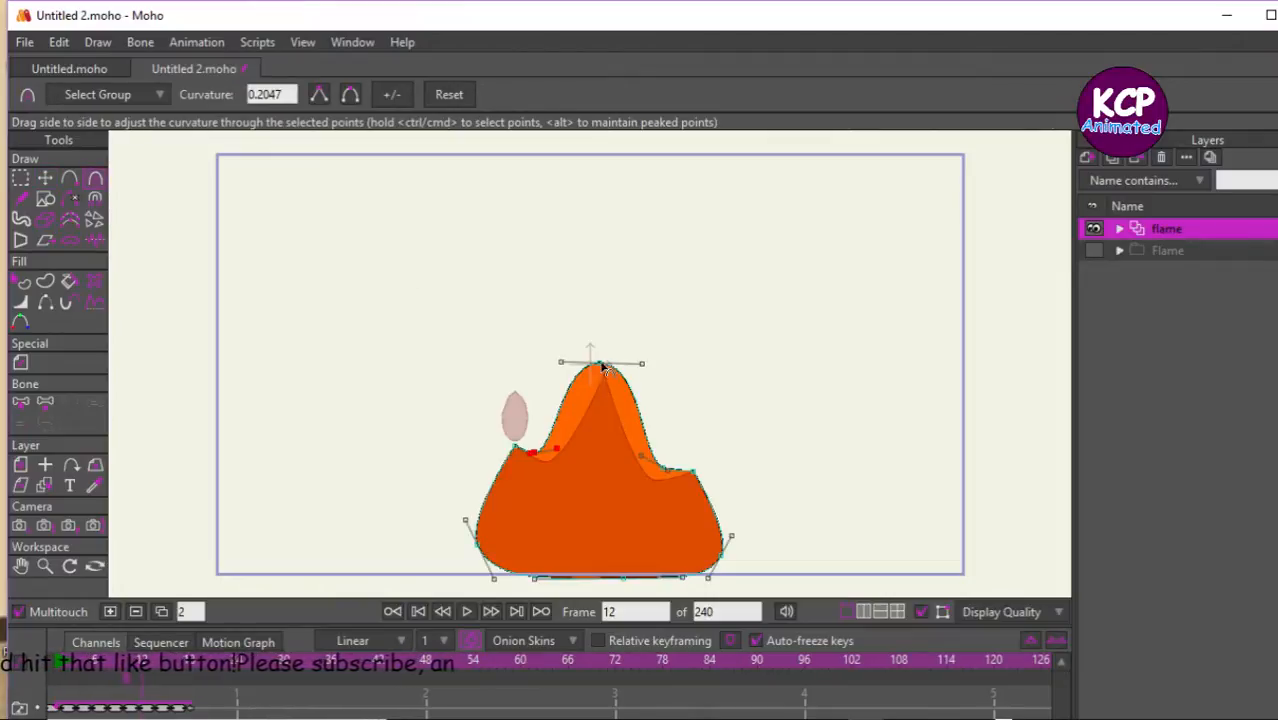
pyautogui.moveTo(604, 370); pyautogui.dragTo(598, 364)
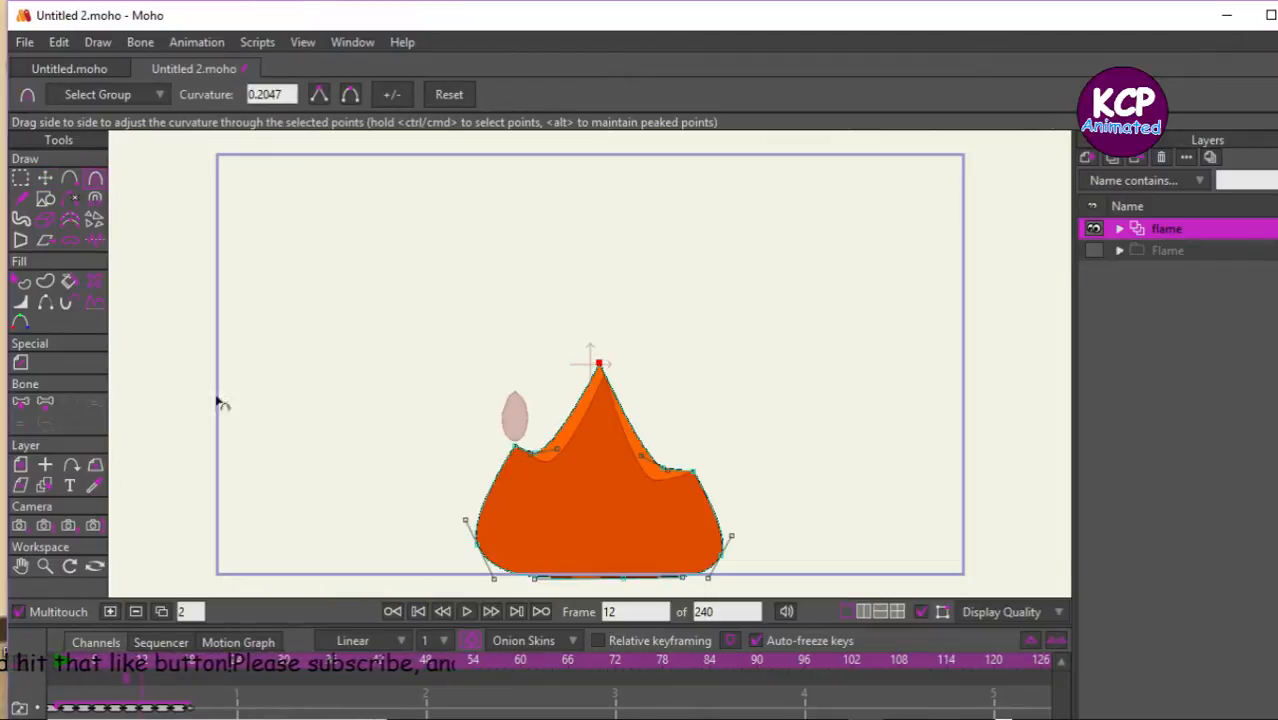
pyautogui.click(45, 178)
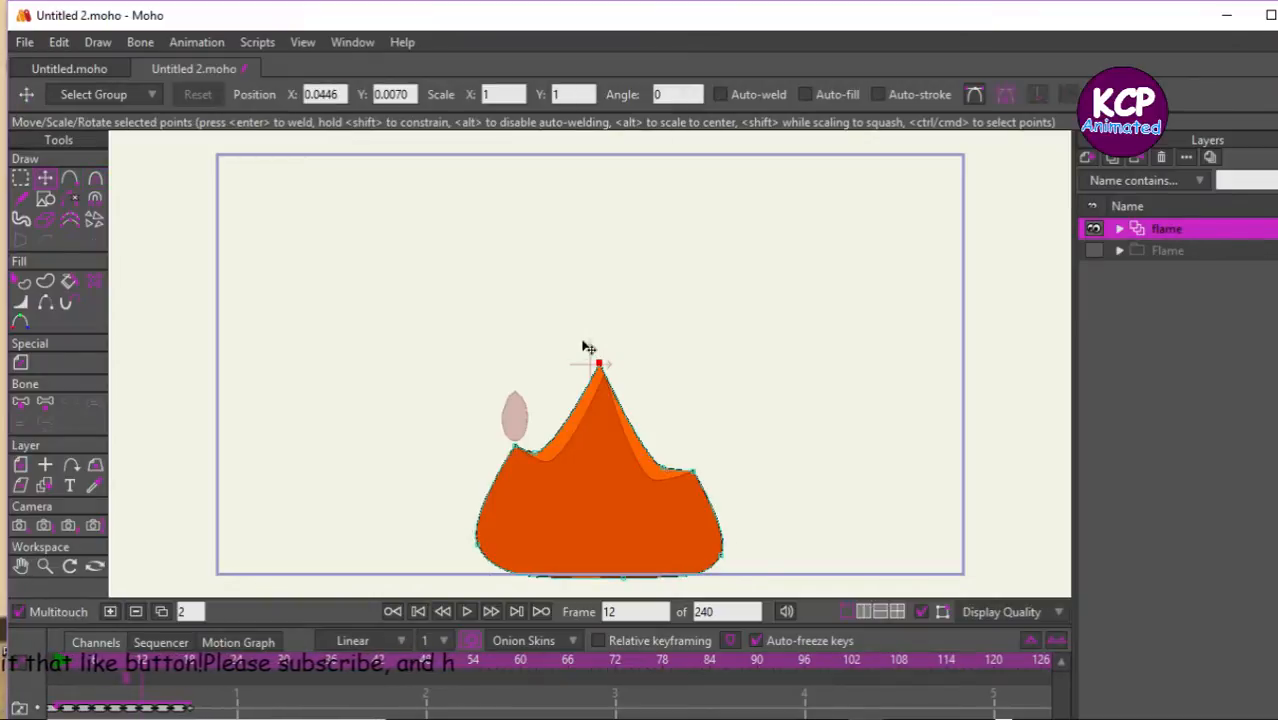
pyautogui.moveTo(600, 368); pyautogui.dragTo(597, 422)
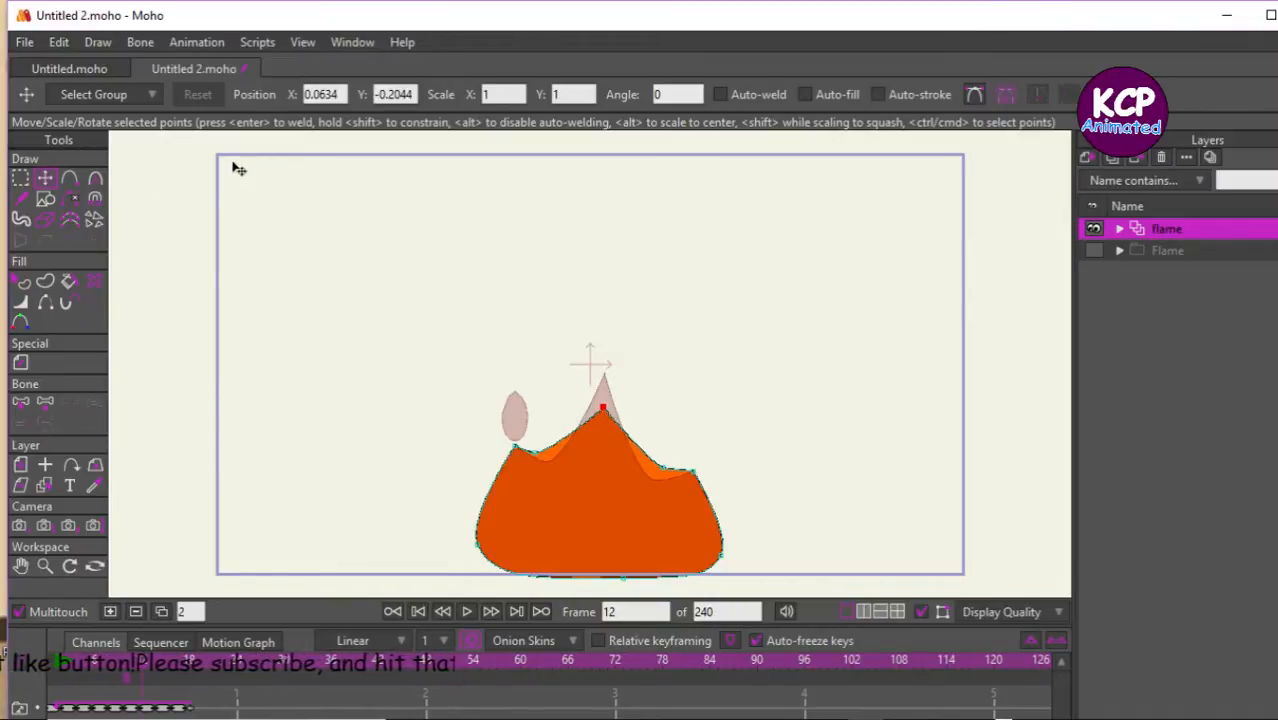
# Paste the left flame piece on frame 12, shrink it, and raise it to about X -0.36, Y -0.14.
pyautogui.hotkey('ctrl', 'v')
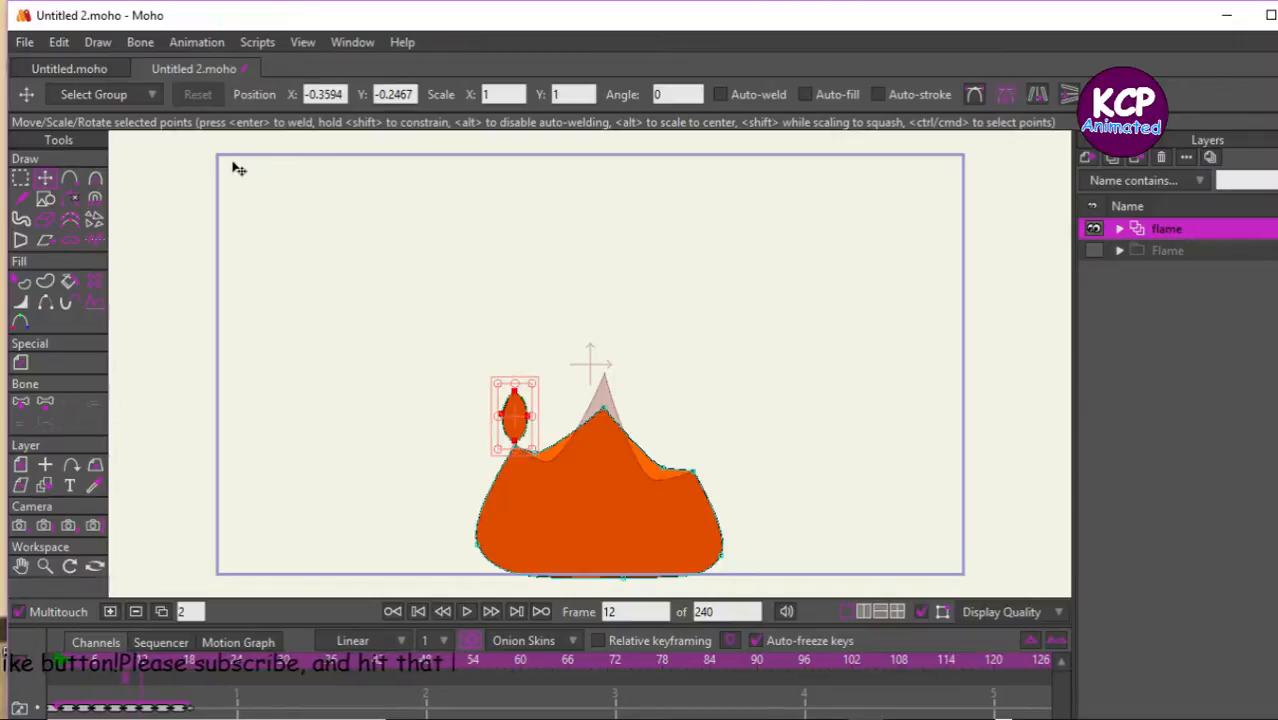
pyautogui.moveTo(468, 399); pyautogui.dragTo(522, 368)
pyautogui.moveTo(431, 407); pyautogui.dragTo(403, 389)
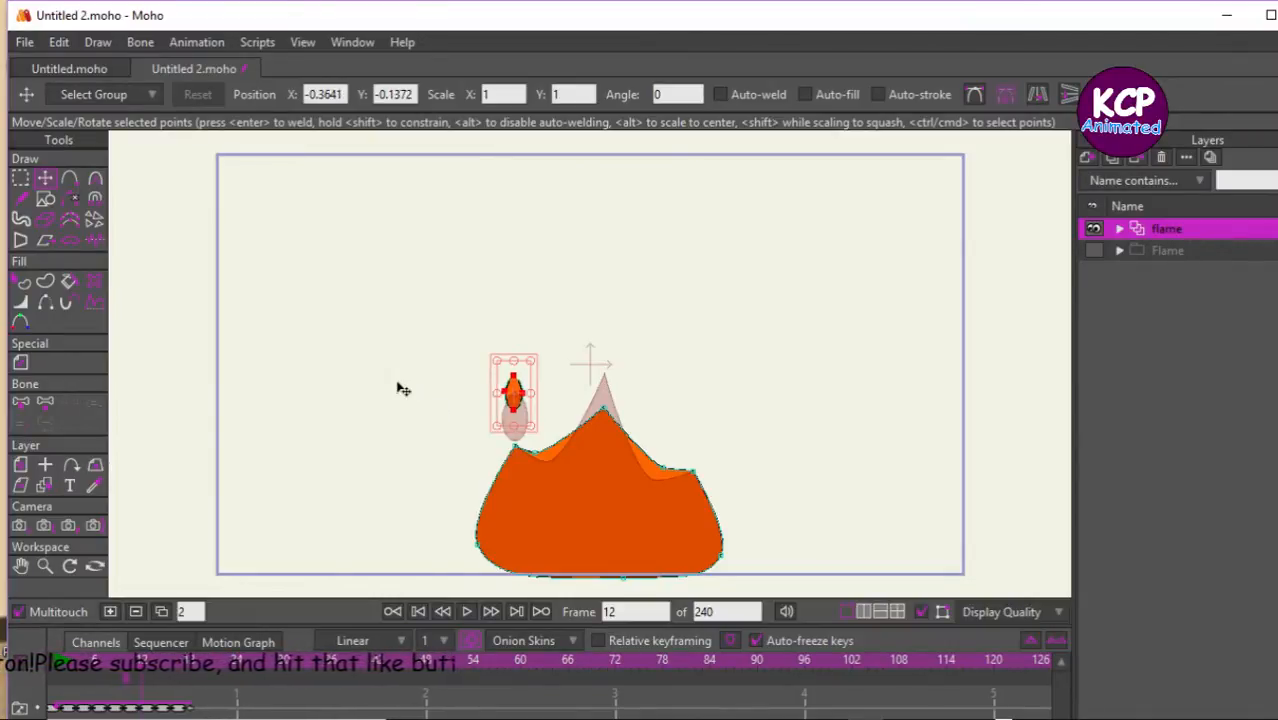
# On frame 14, sharpen the rounded center peak to a point and lower it to about X 0.05, Y -0.35.
pyautogui.hotkey('ctrl', 'Right')
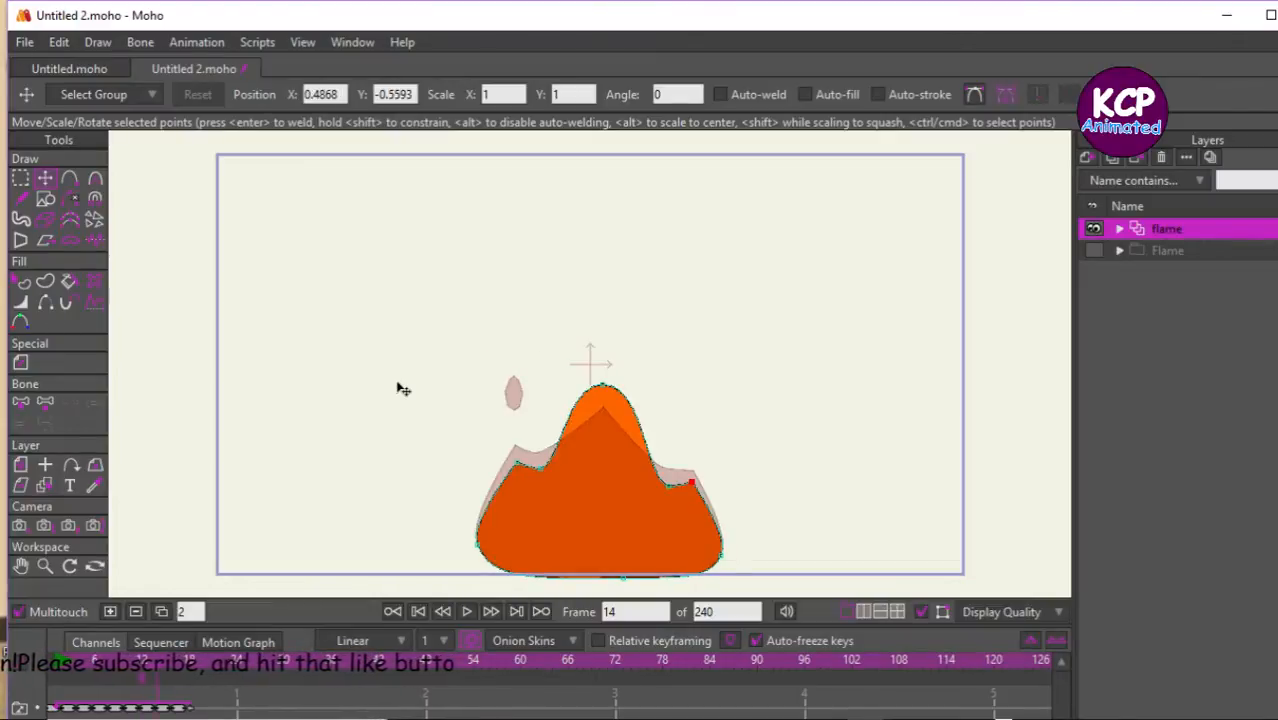
pyautogui.click(95, 178)
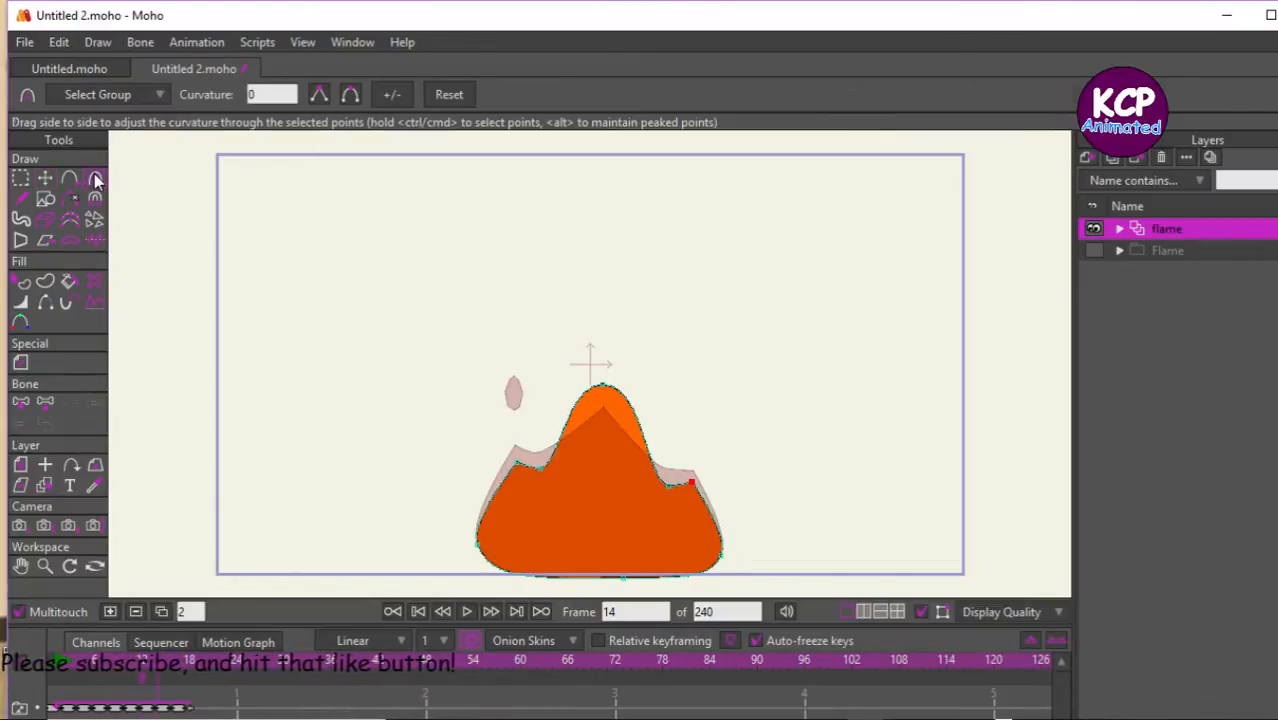
pyautogui.moveTo(538, 390); pyautogui.dragTo(133, 457)
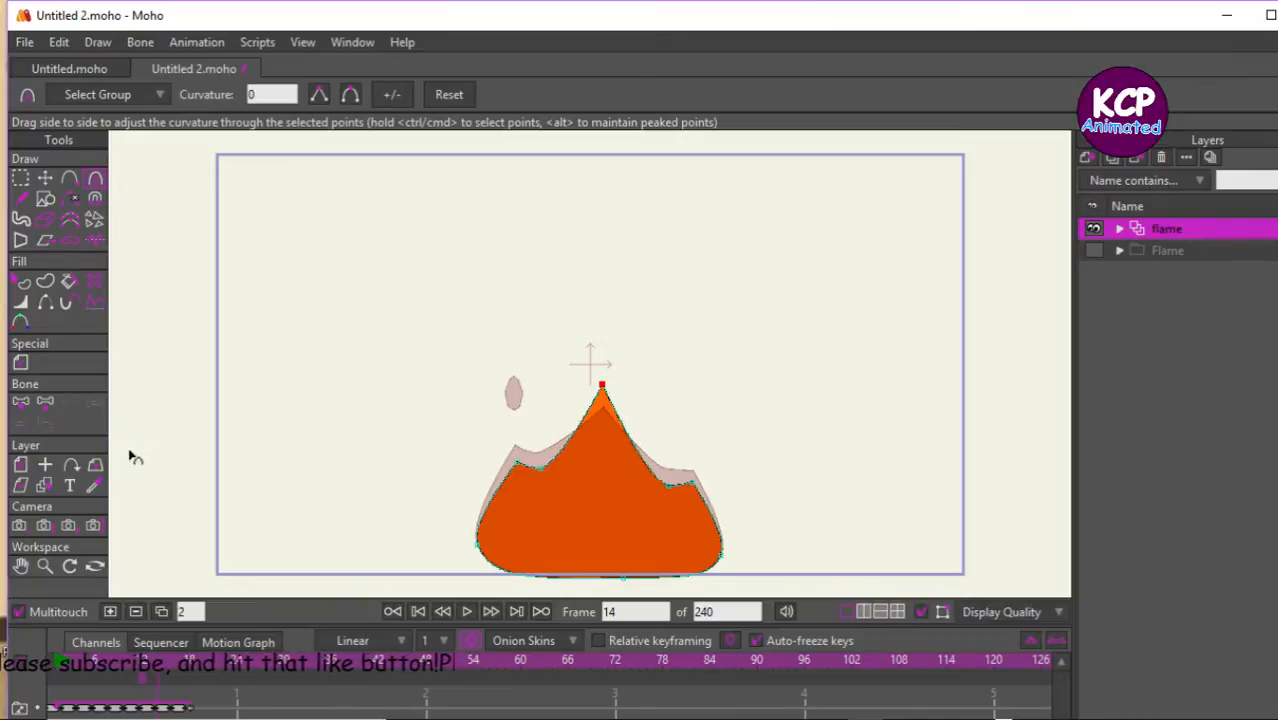
pyautogui.click(45, 178)
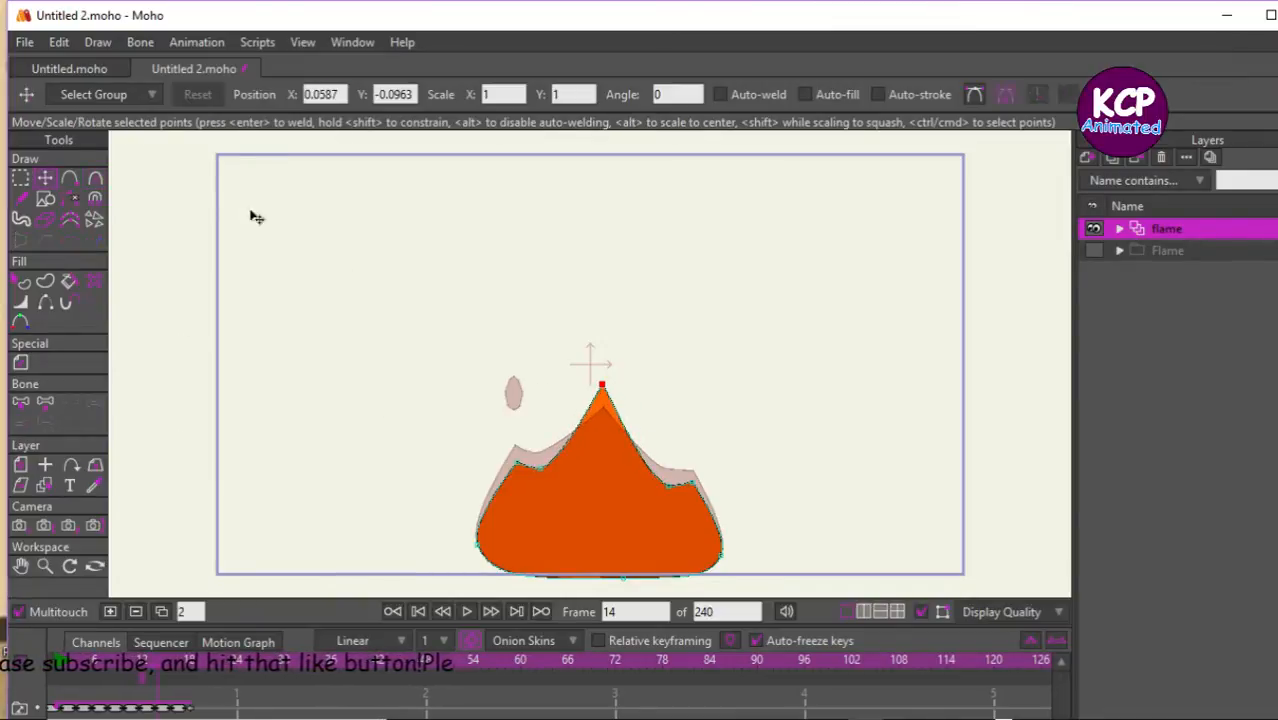
pyautogui.moveTo(603, 390); pyautogui.dragTo(601, 441)
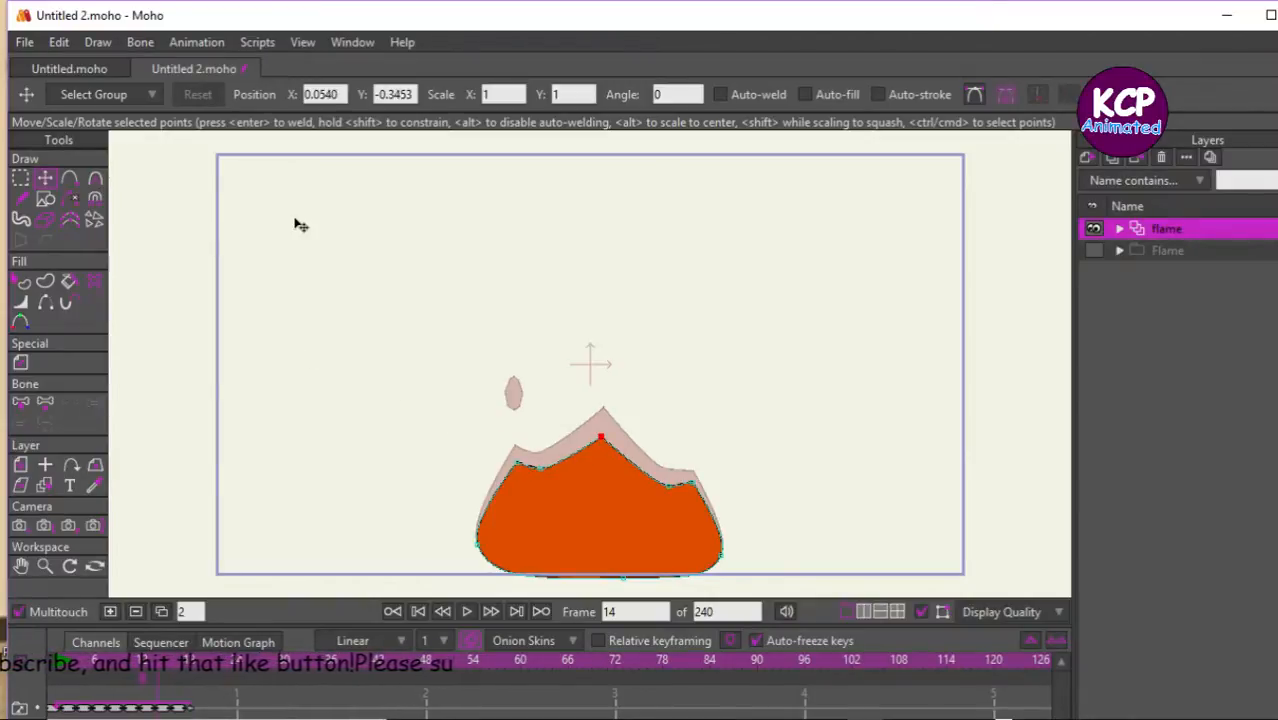
# Paste the left flame piece on frame 14, shrink it to a small speck, and raise it to about X -0.37, Y -0.04.
pyautogui.hotkey('ctrl', 'v')
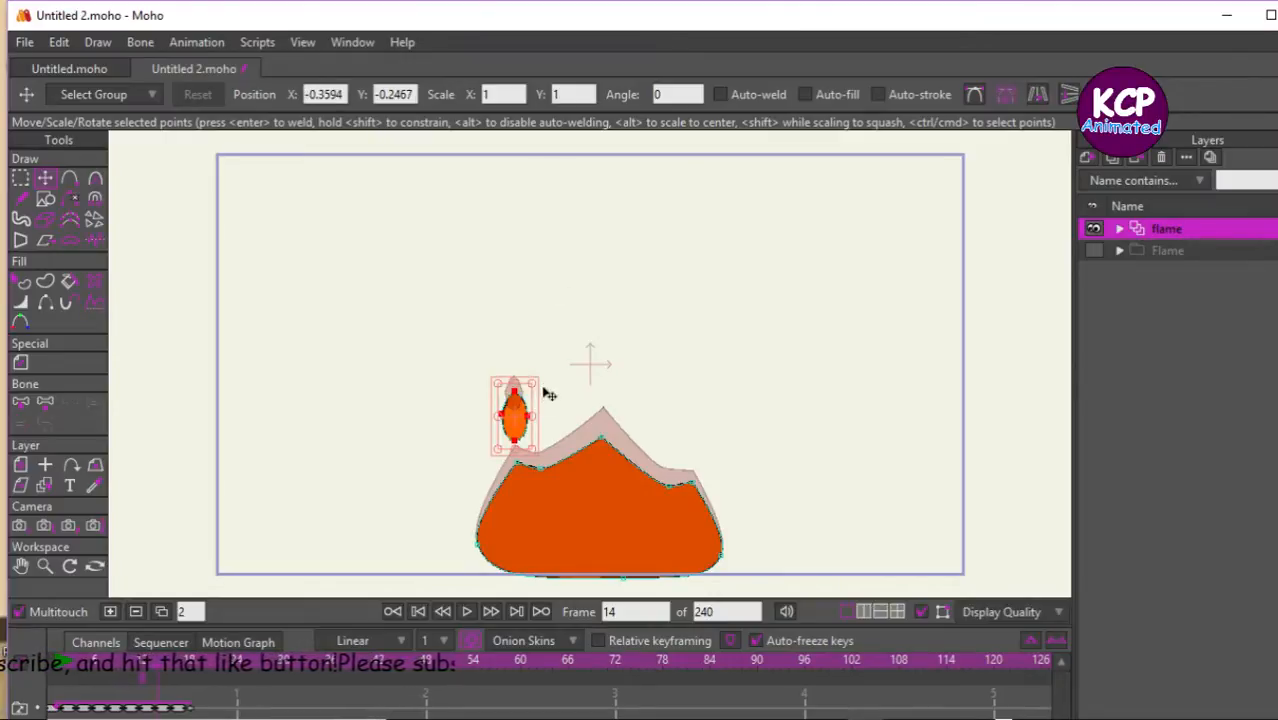
pyautogui.moveTo(532, 385); pyautogui.dragTo(436, 397)
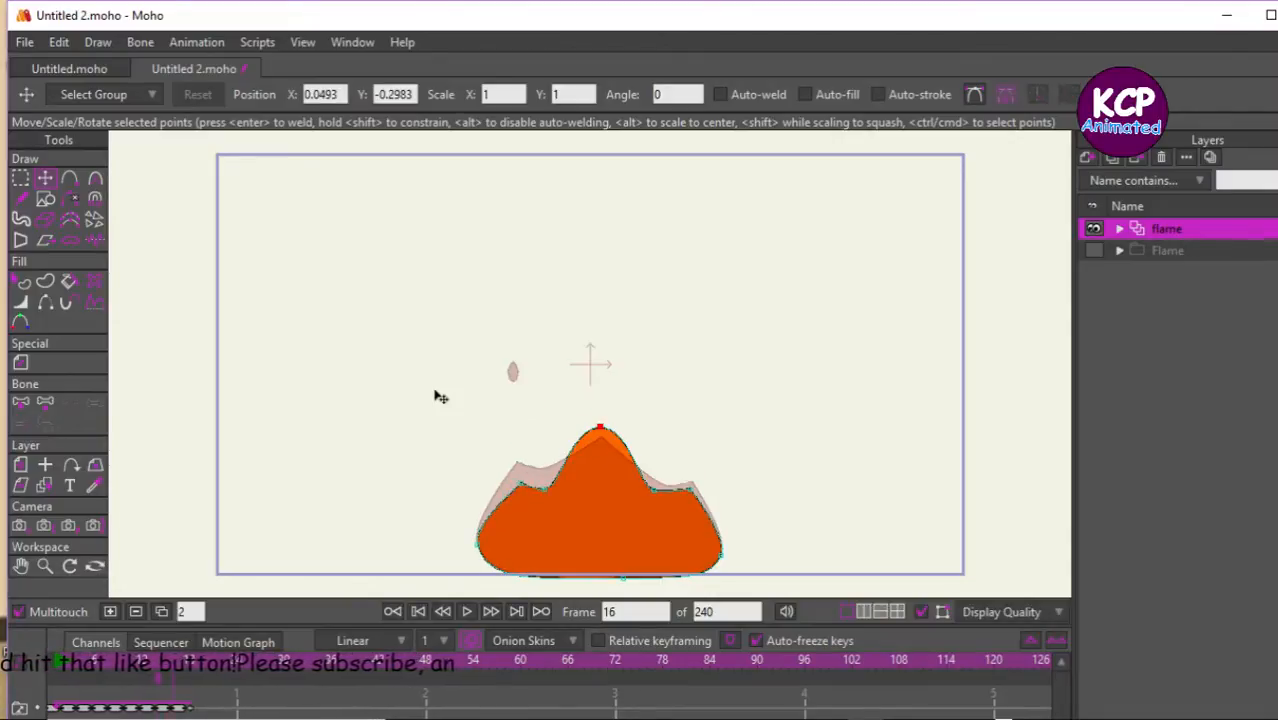
# On frame 16, sharpen the rounded center peak to a point and lower it to about X 0.06, Y -0.46.
pyautogui.click(95, 180)
pyautogui.moveTo(608, 432); pyautogui.dragTo(243, 491)
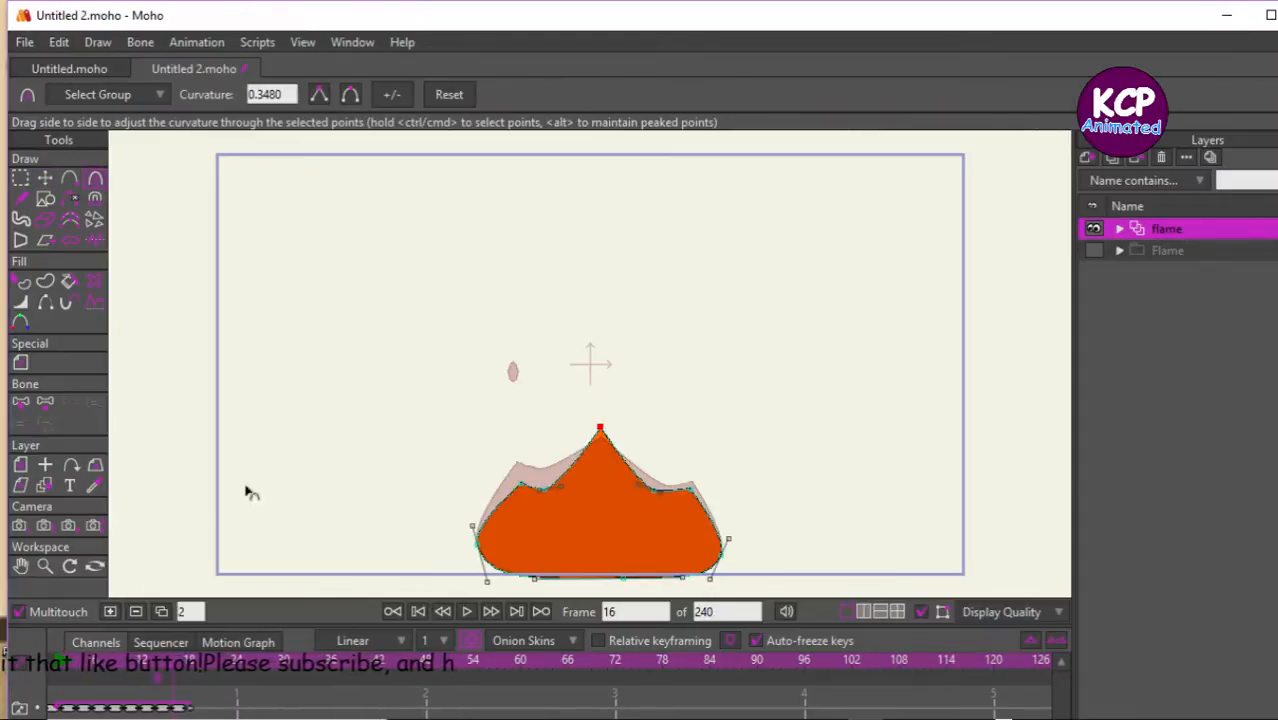
pyautogui.click(45, 180)
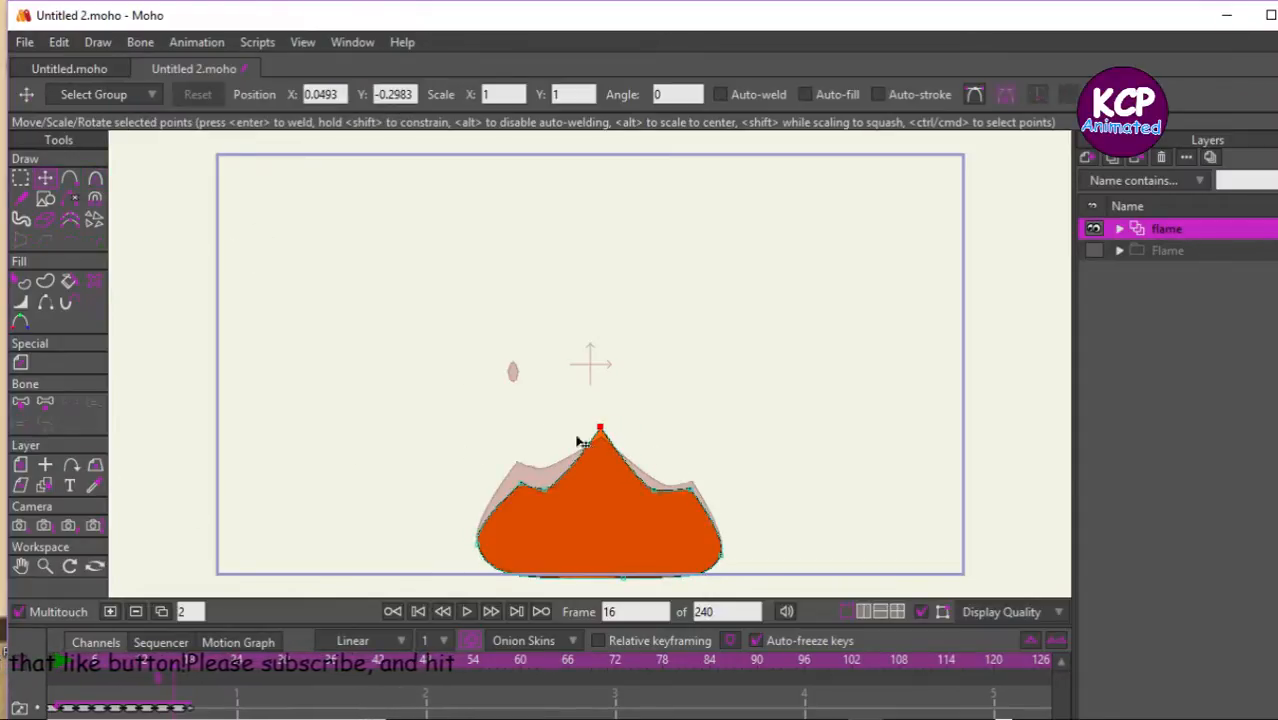
pyautogui.moveTo(602, 435); pyautogui.dragTo(604, 445)
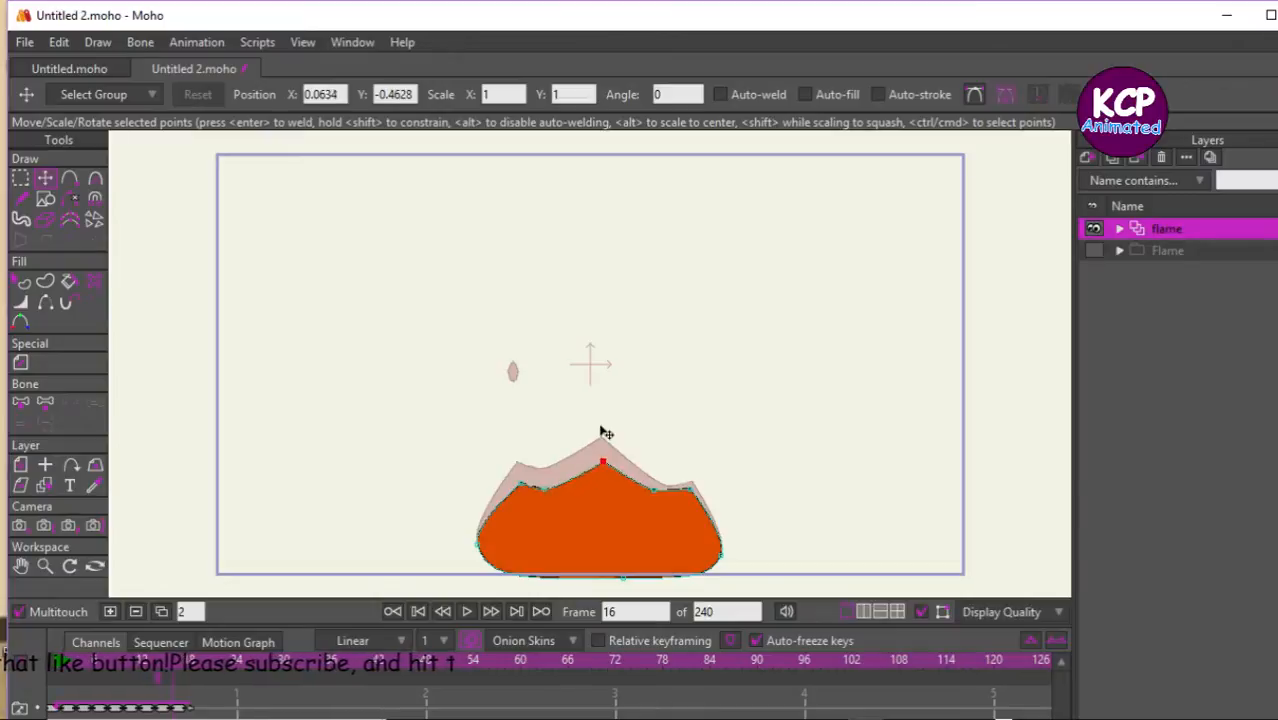
# Play back the flame animation several times to check the loop with its detached pieces.
pyautogui.press('space')
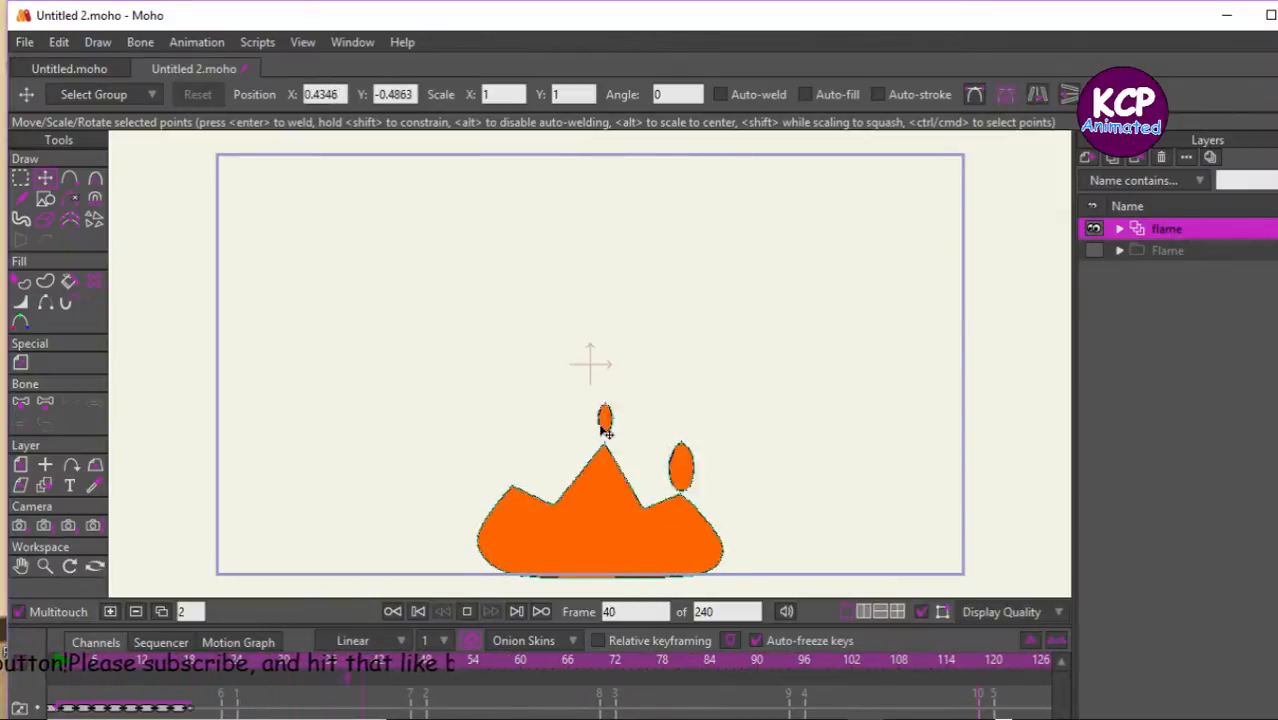
pyautogui.press('space')
pyautogui.press('space')
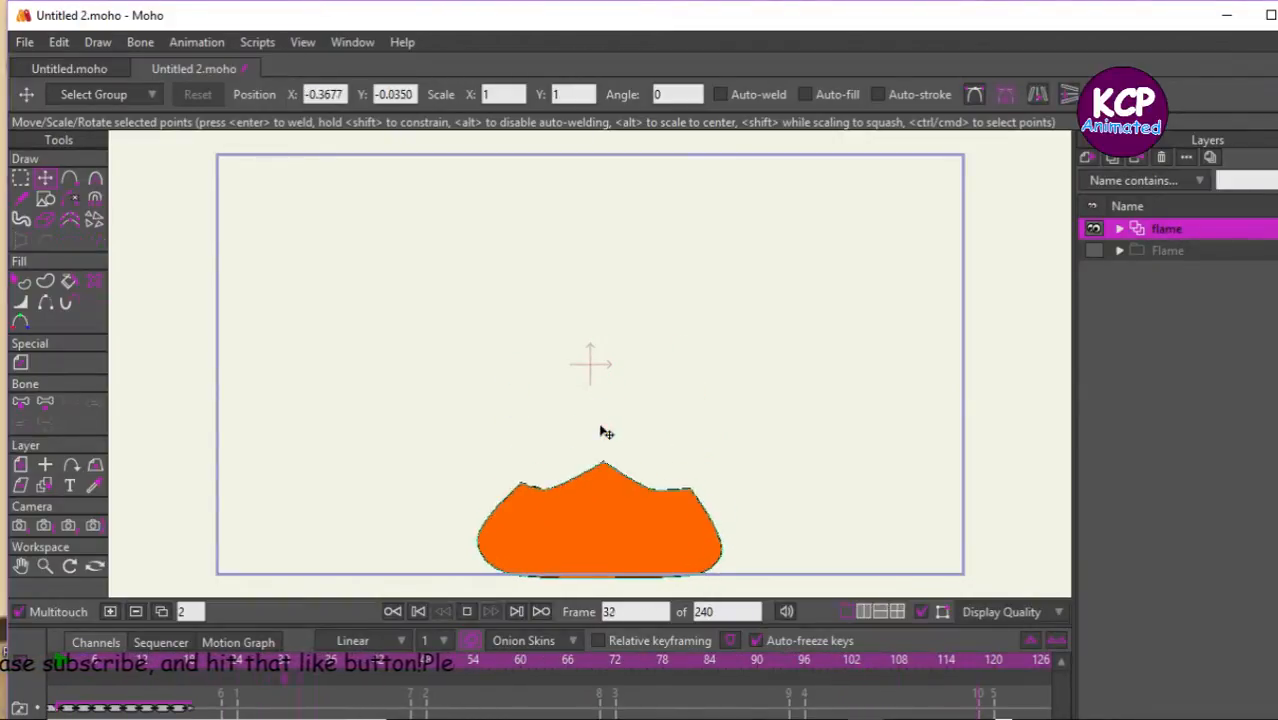
pyautogui.press('space')
pyautogui.press('space')
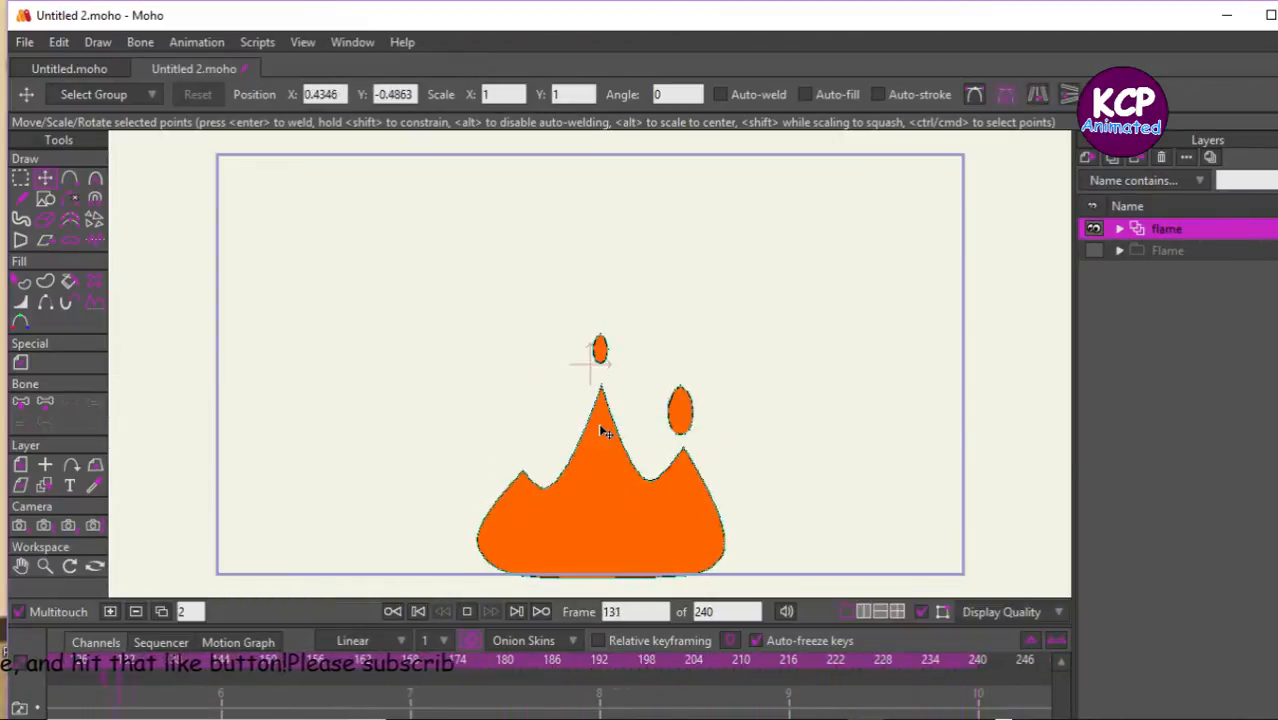
pyautogui.press('space')
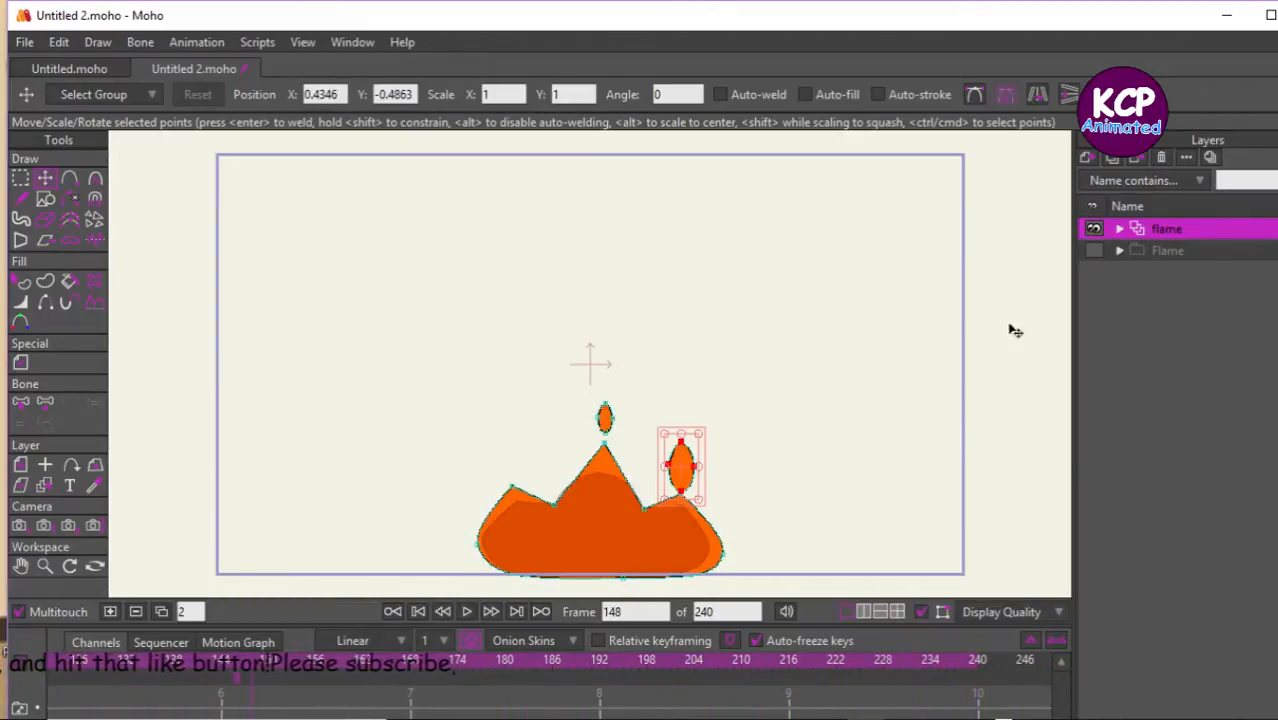
# Briefly show the older Flame group in place of the flame layer for comparison, and restore the flame layer's visibility.
pyautogui.click(1093, 230)
pyautogui.click(1094, 251)
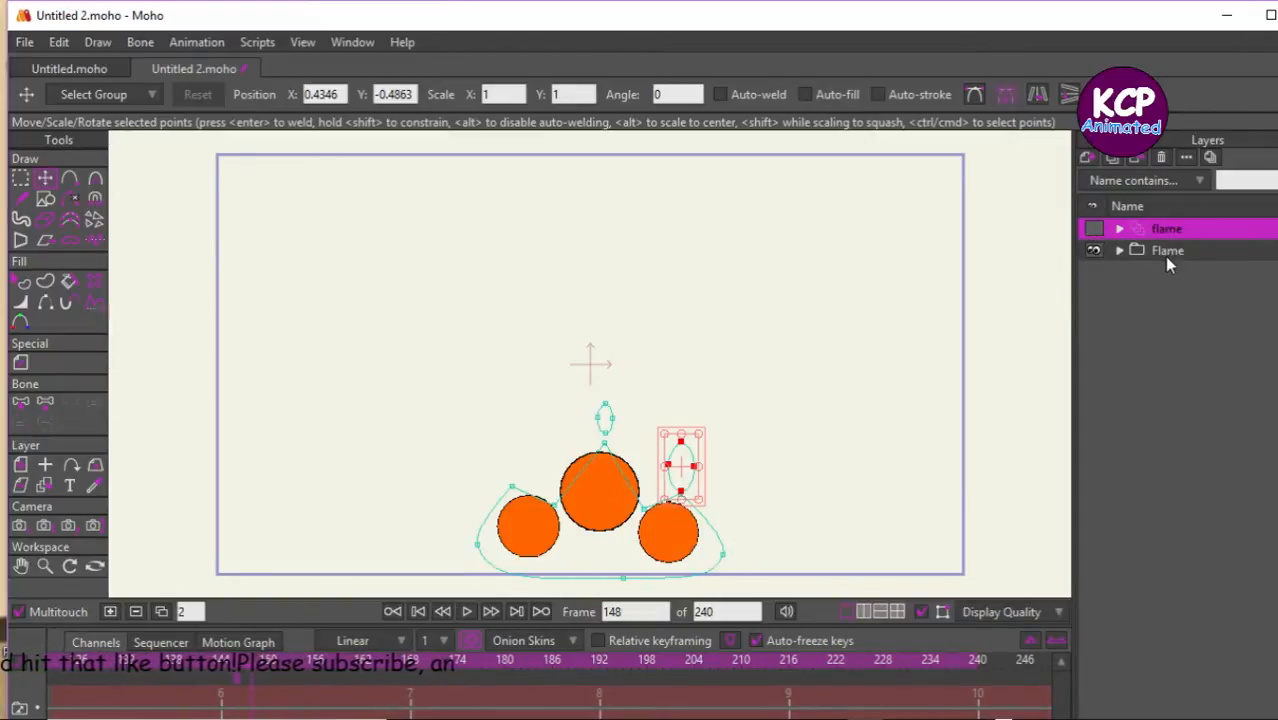
pyautogui.click(1094, 251)
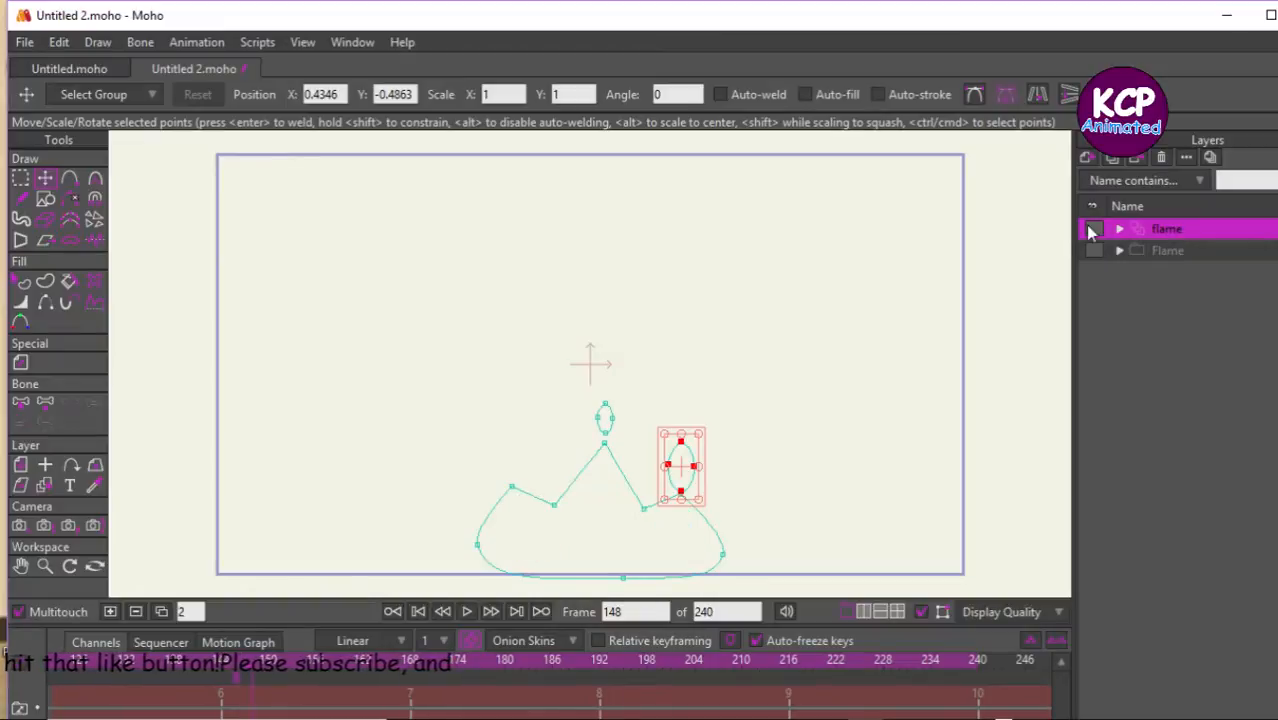
pyautogui.click(1093, 229)
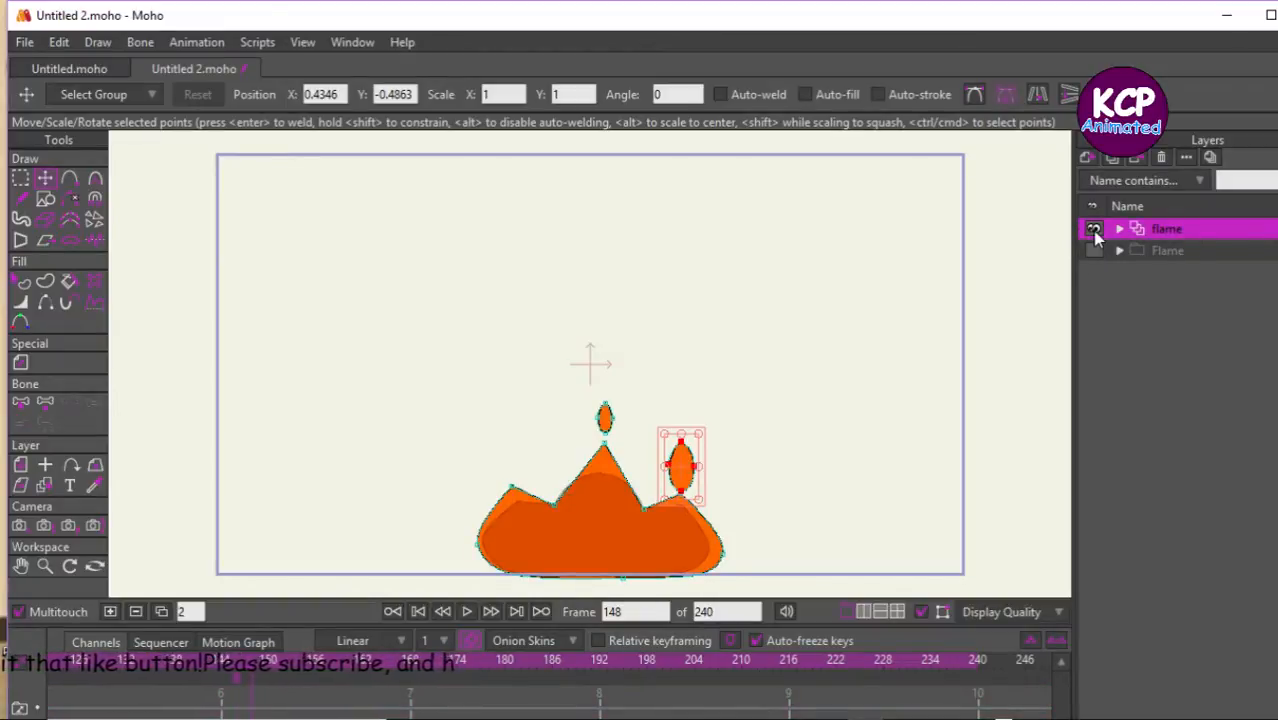
# Replay the flame loop and rewind the timeline to frame 0.
pyautogui.press('space')
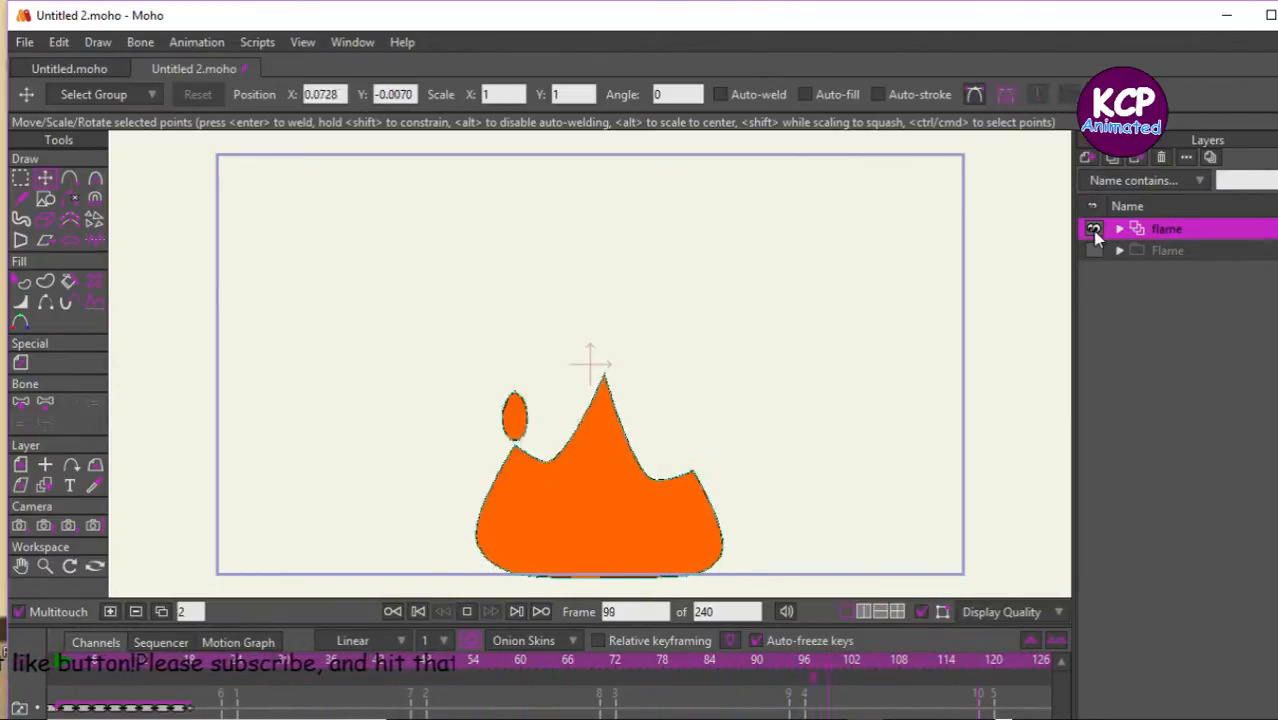
pyautogui.click(419, 611)
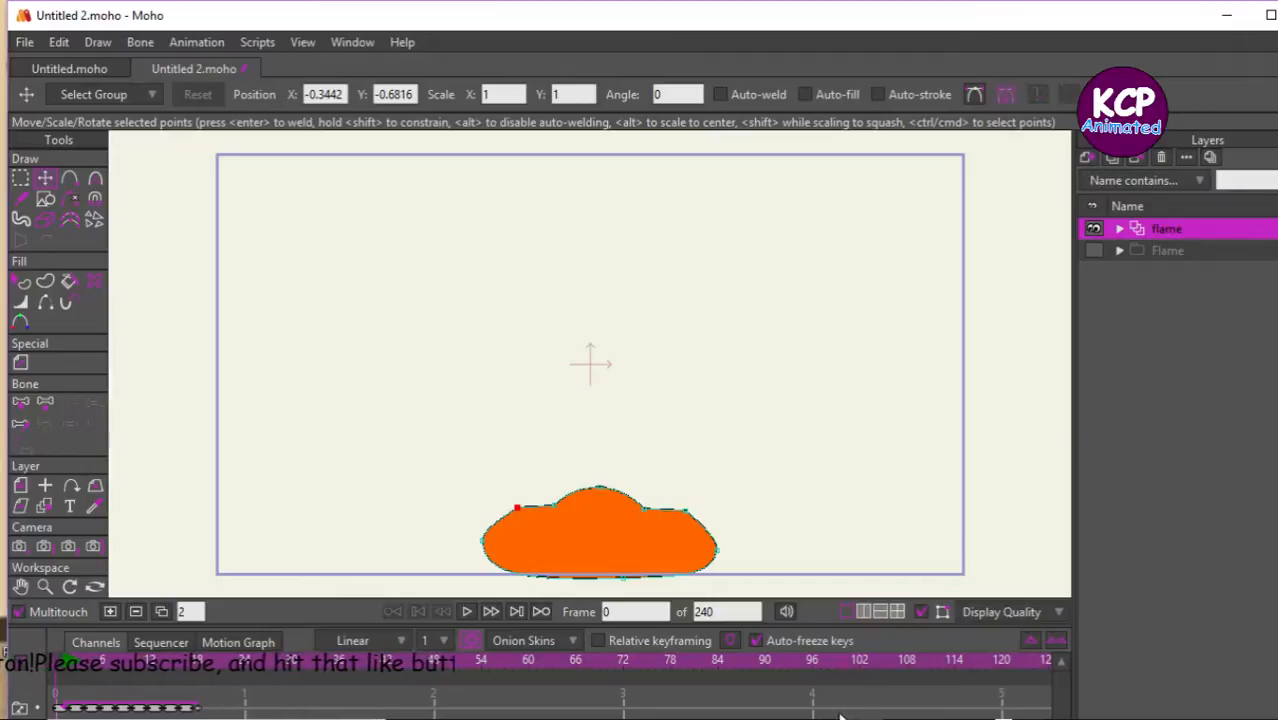
pyautogui.click(773, 716)
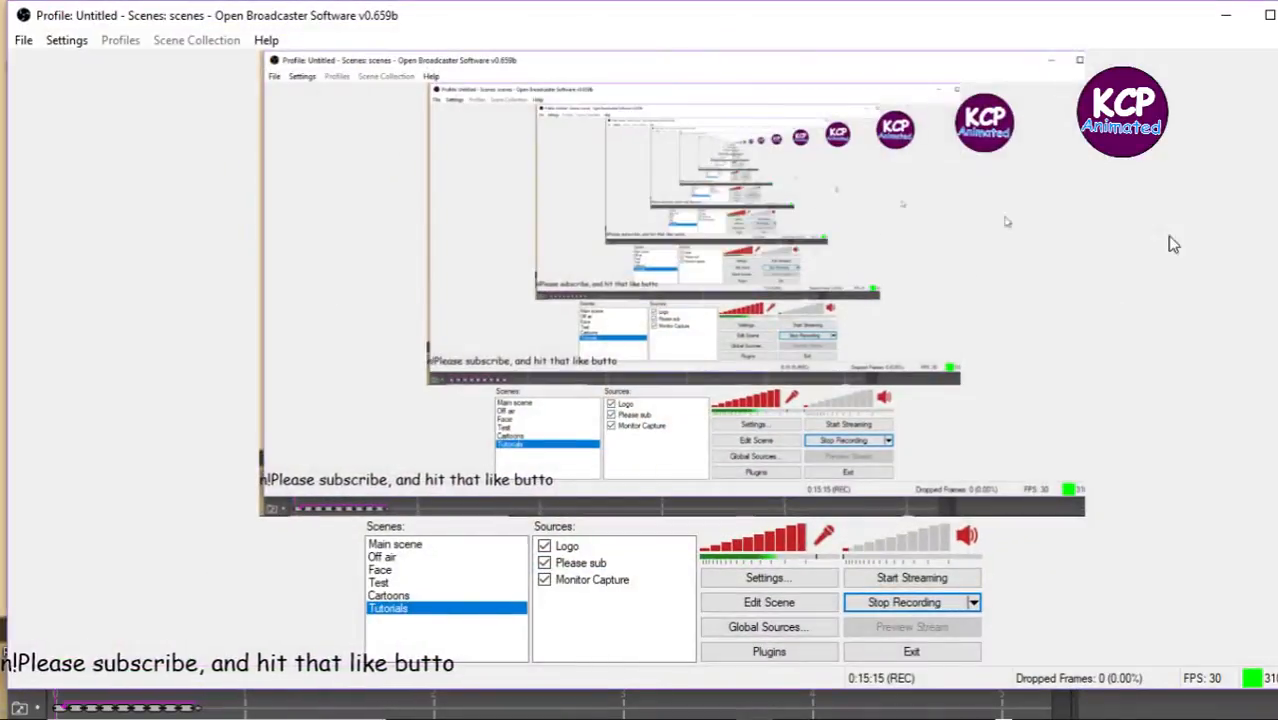
pyautogui.click(1226, 14)
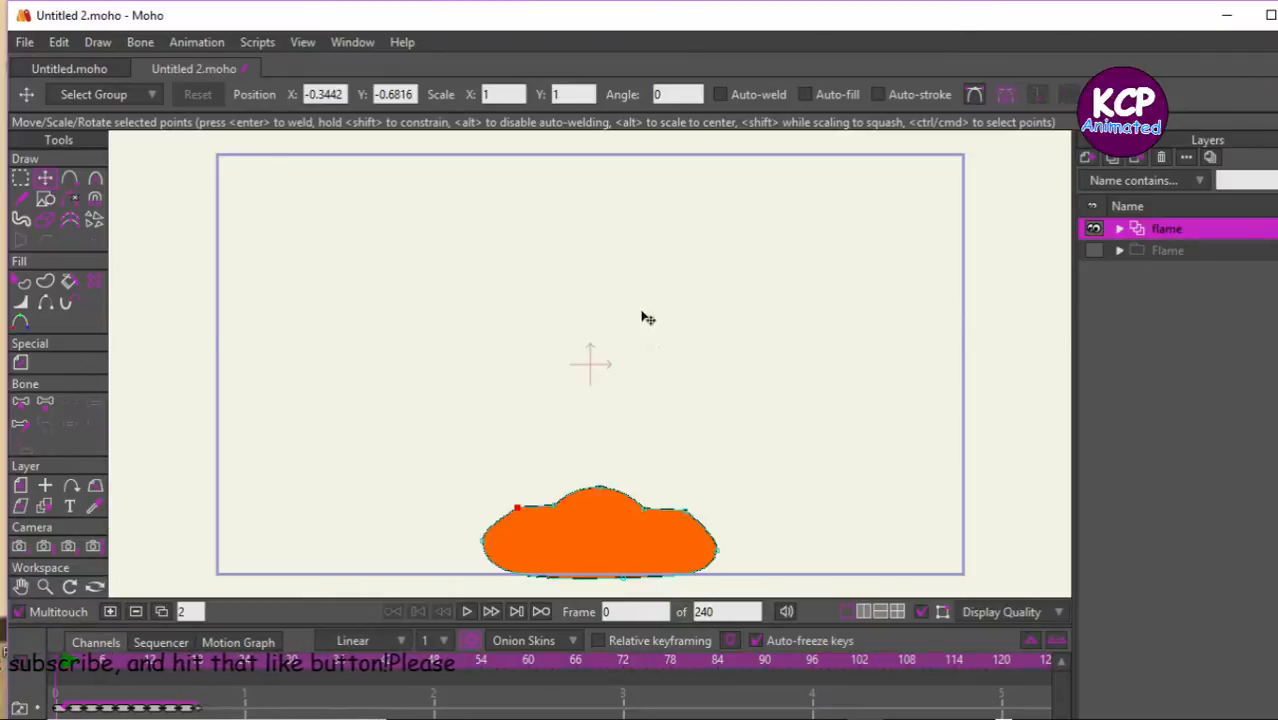
# Set the flame layer's origin at the middle of the flame's base, at about X 0.08, Y -1.02.
pyautogui.click(70, 486)
pyautogui.click(46, 487)
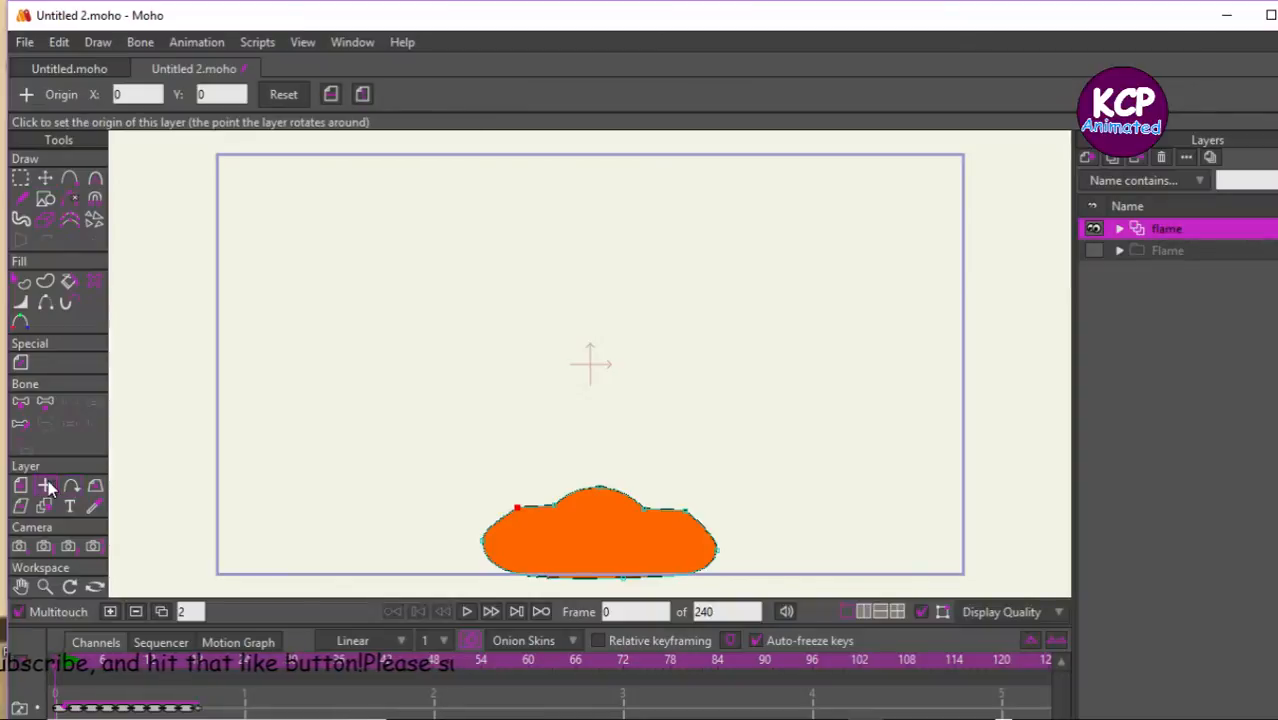
pyautogui.click(607, 574)
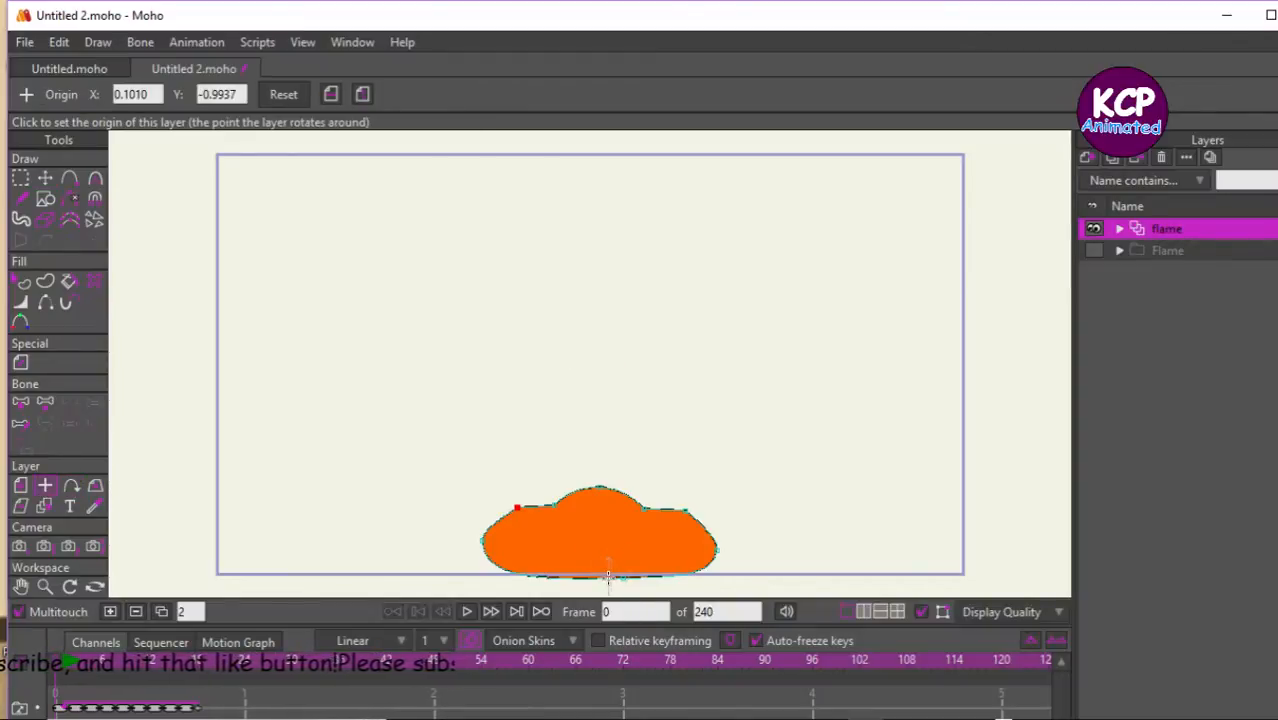
pyautogui.click(602, 579)
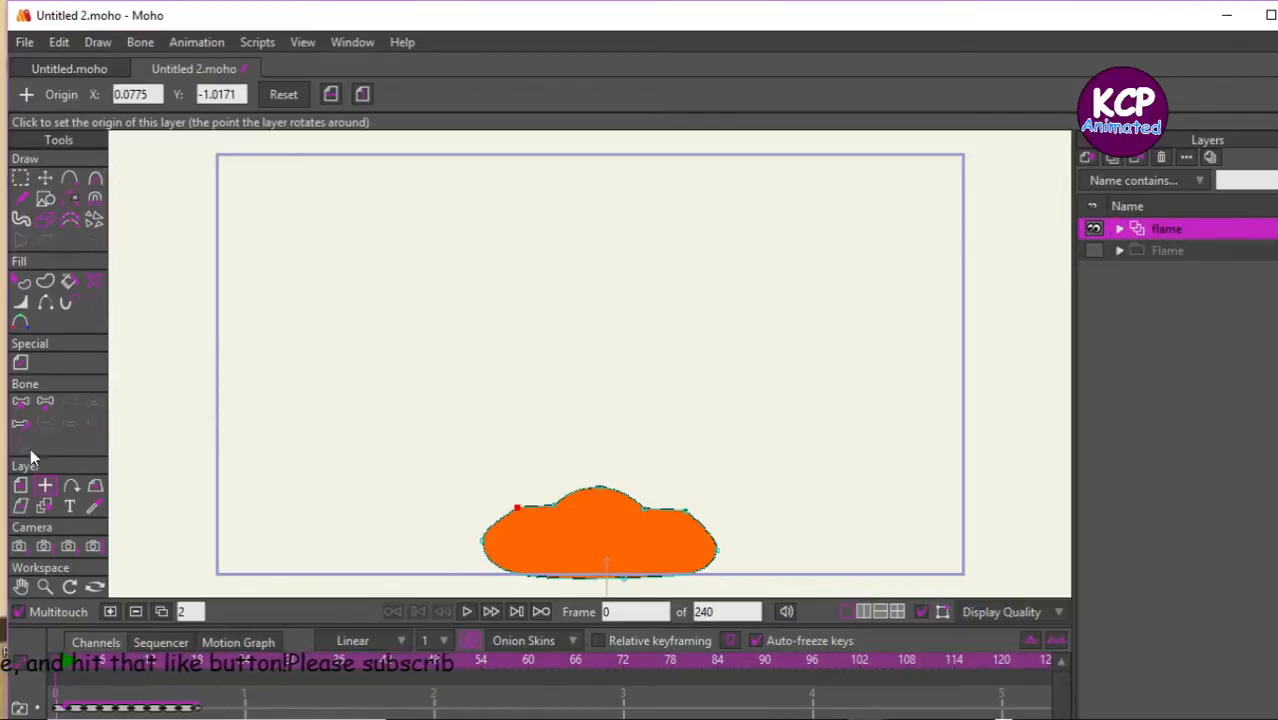
# Move the flame layer up to the frame's upper part, at about X 0.06, Y 1.30.
pyautogui.click(21, 487)
pyautogui.moveTo(363, 484); pyautogui.dragTo(372, 206)
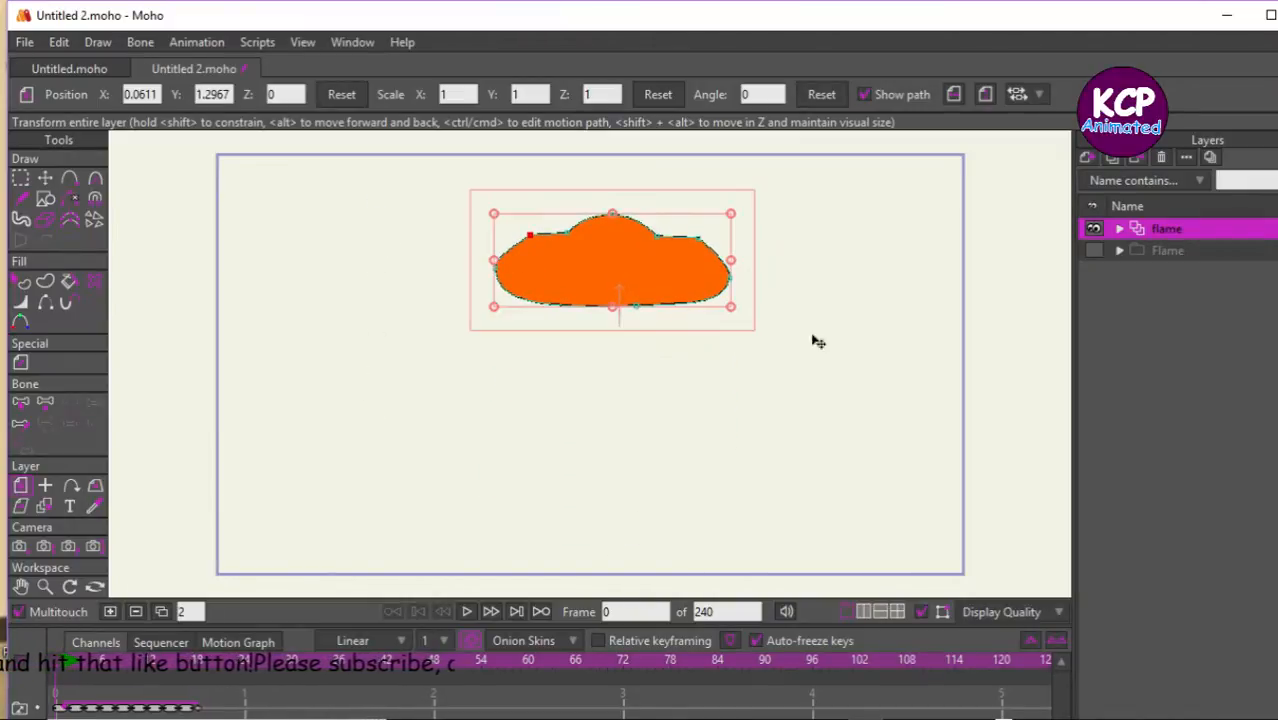
# Add a vector layer named Handle and place it directly below the flame layer.
pyautogui.click(1088, 158)
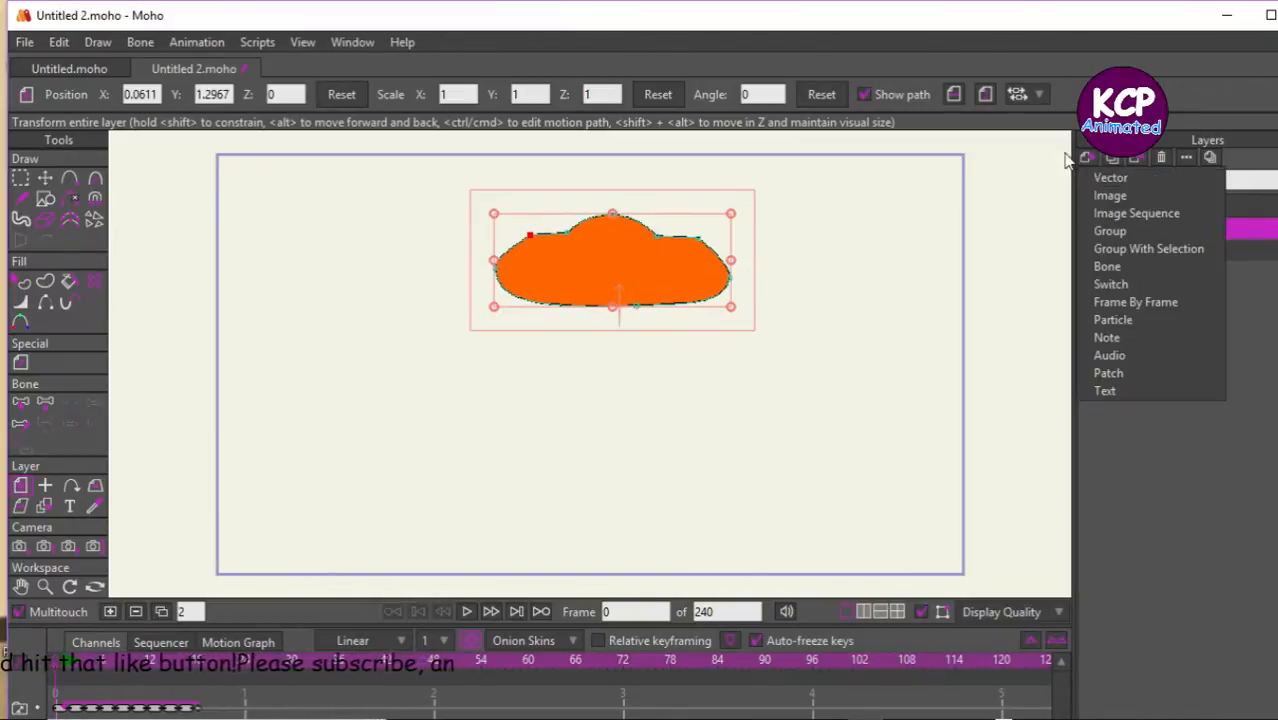
pyautogui.click(1101, 178)
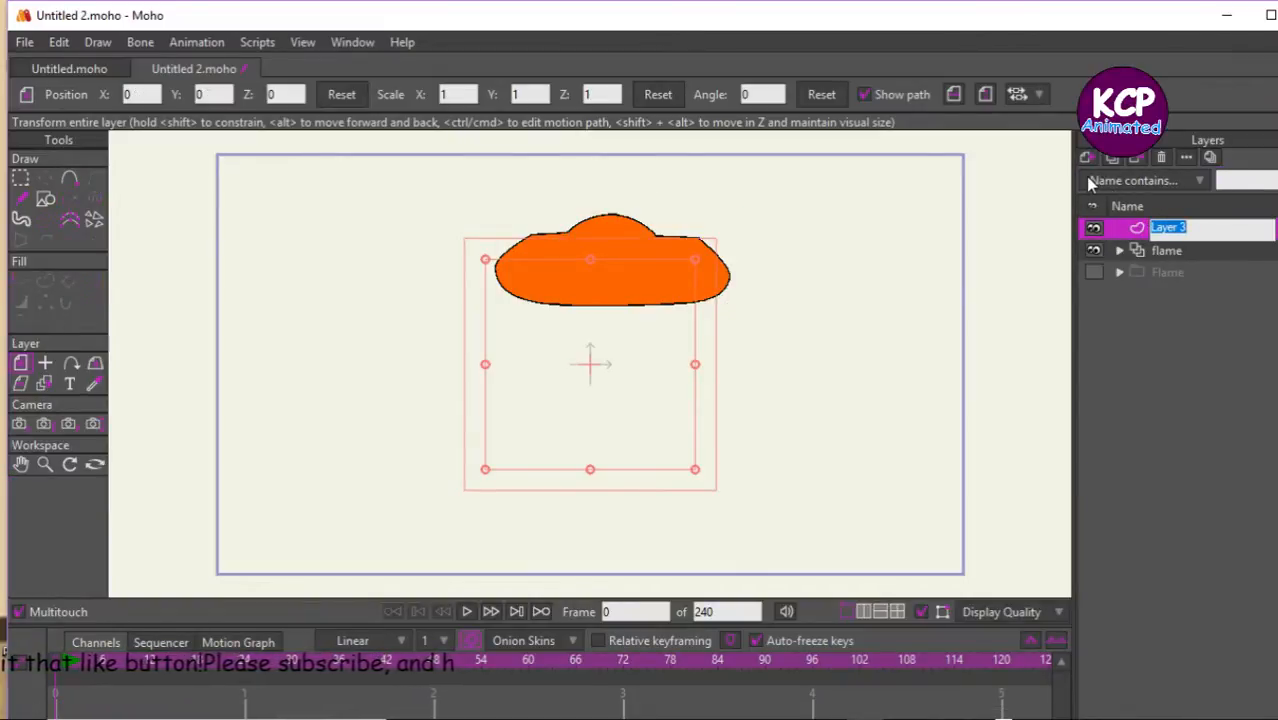
pyautogui.write('H')
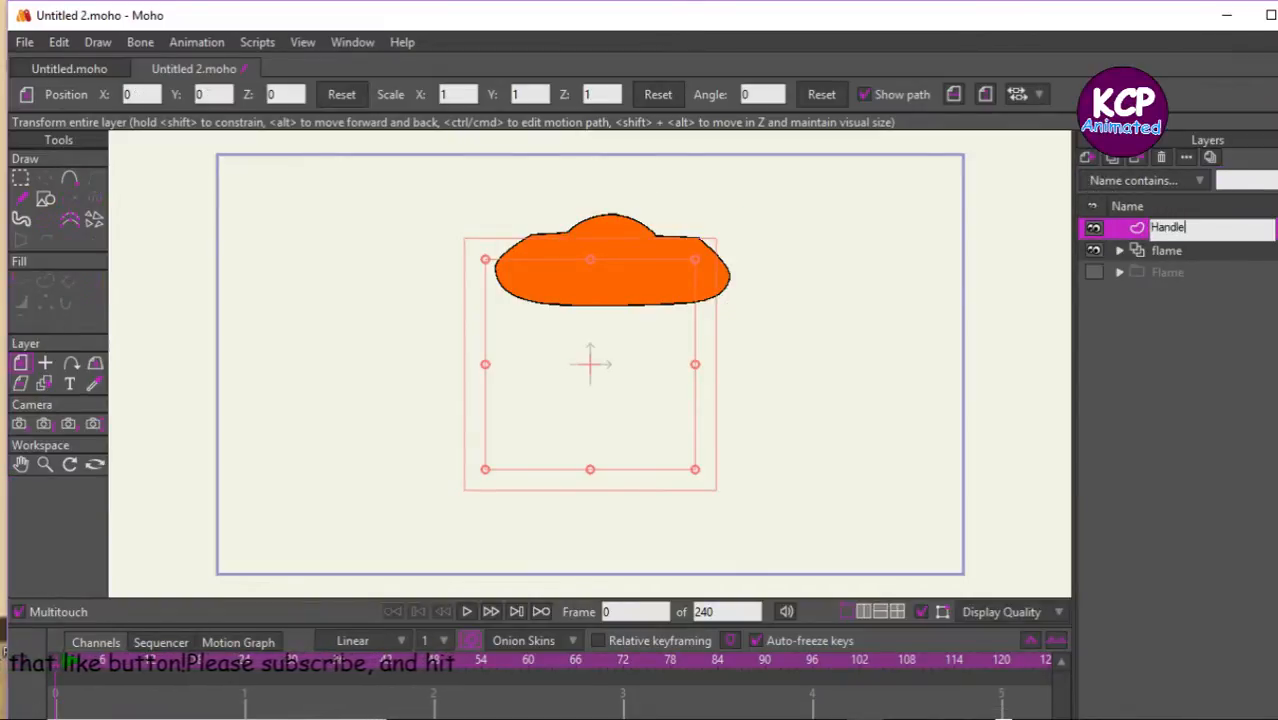
pyautogui.write('andle')
pyautogui.press('Return')
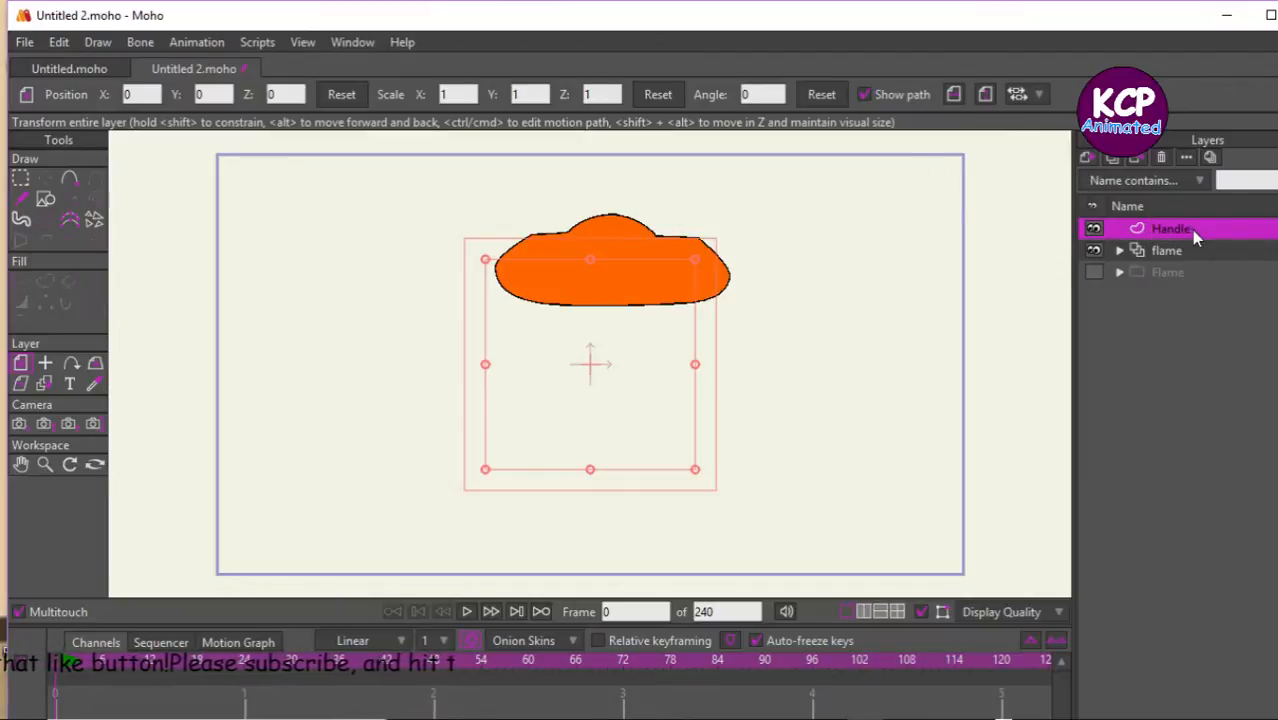
pyautogui.moveTo(1191, 230)
pyautogui.mouseDown()
pyautogui.moveTo(1202, 260)
pyautogui.moveTo(1195, 248)
pyautogui.mouseUp()
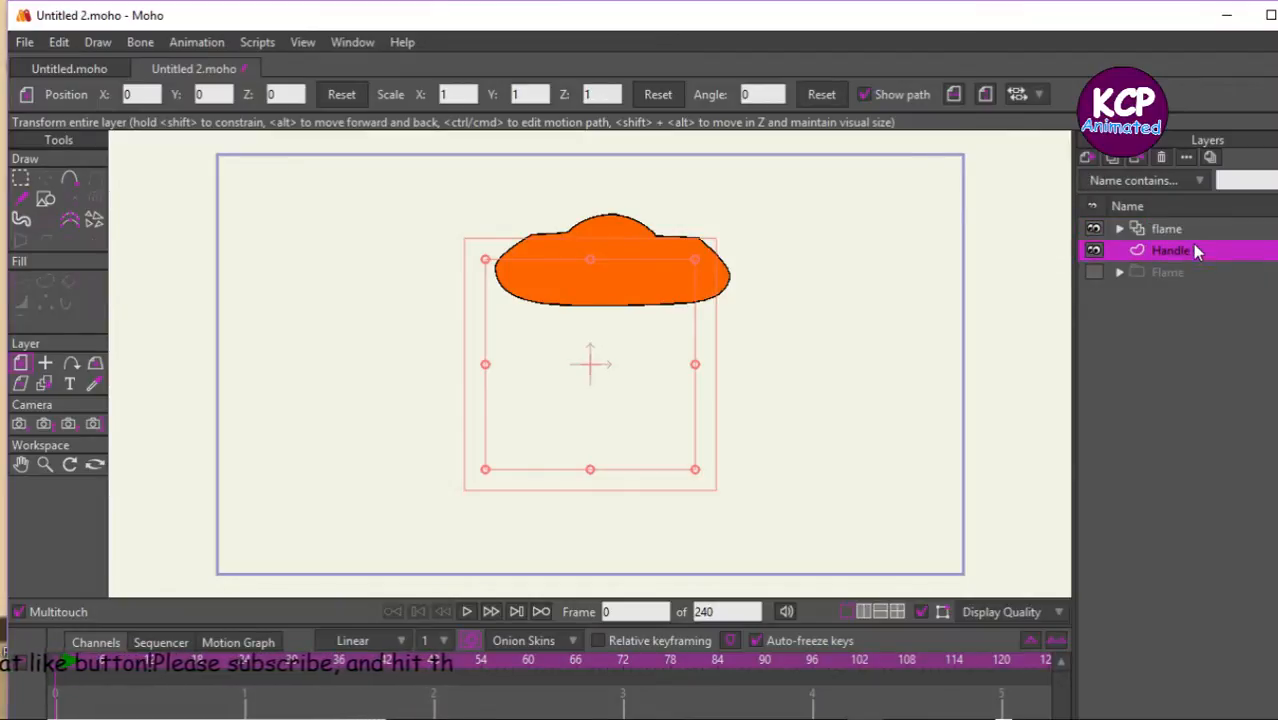
# Put the flame and Handle layers together into a new group layer.
pyautogui.keyDown('ctrl'); pyautogui.click(1188, 231); pyautogui.keyUp('ctrl')
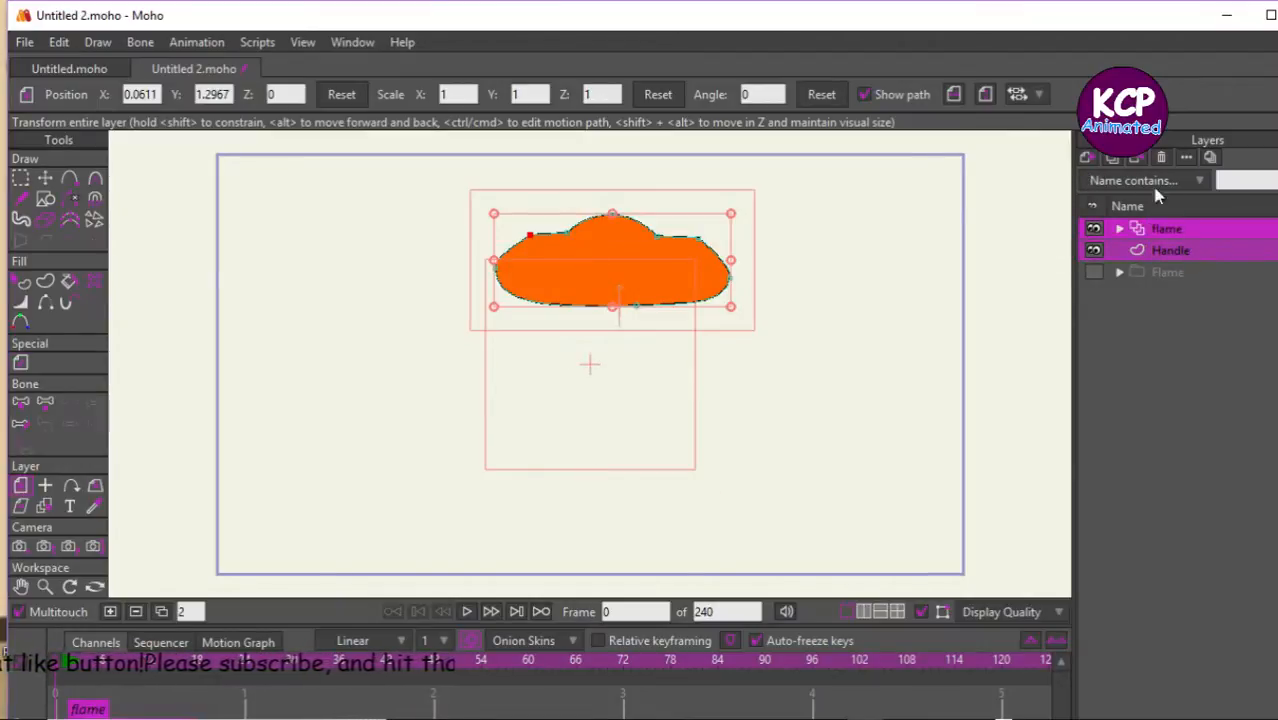
pyautogui.click(1087, 158)
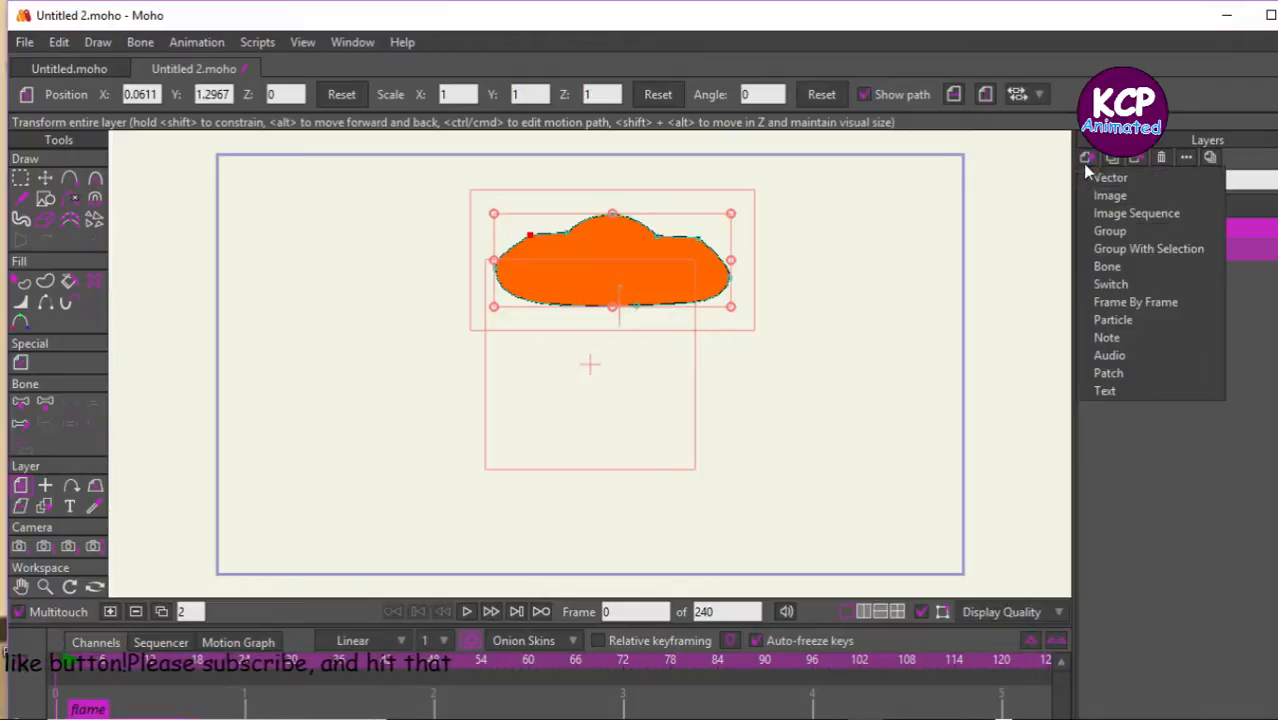
pyautogui.click(1122, 250)
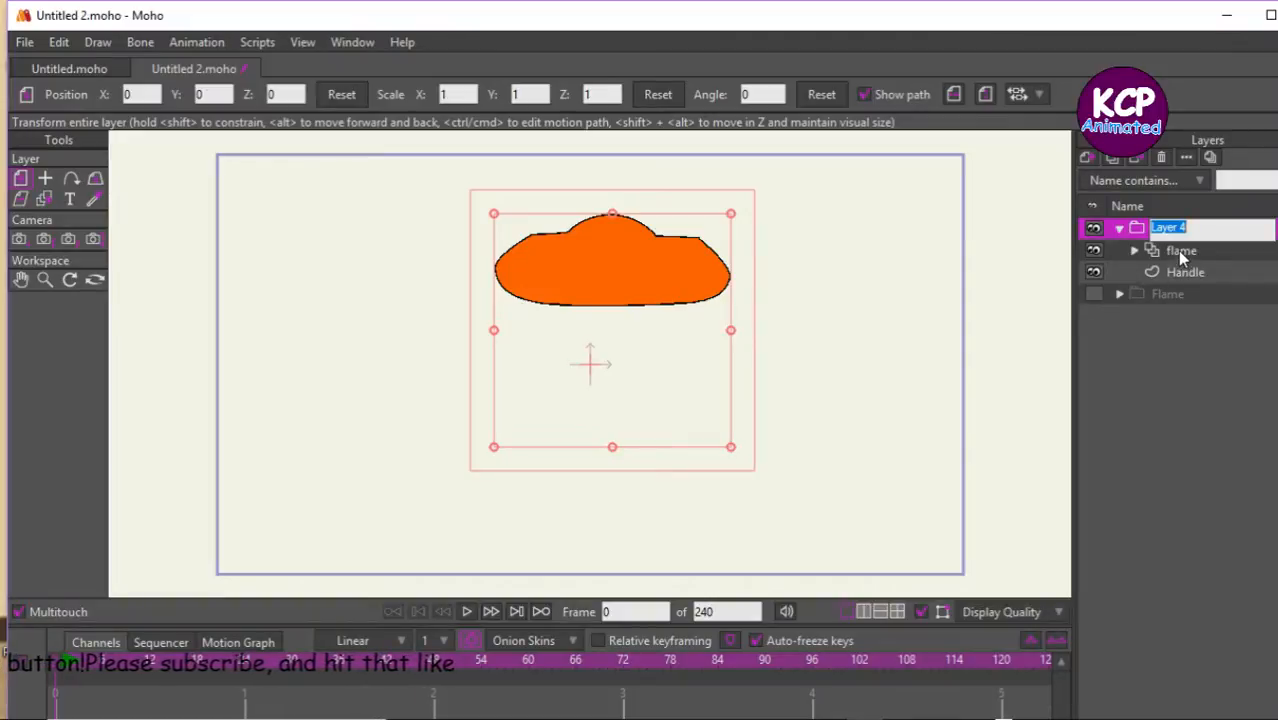
# Set the default fill colour for new shapes to dark brown from the Basic Colors swatches.
pyautogui.click(1176, 254)
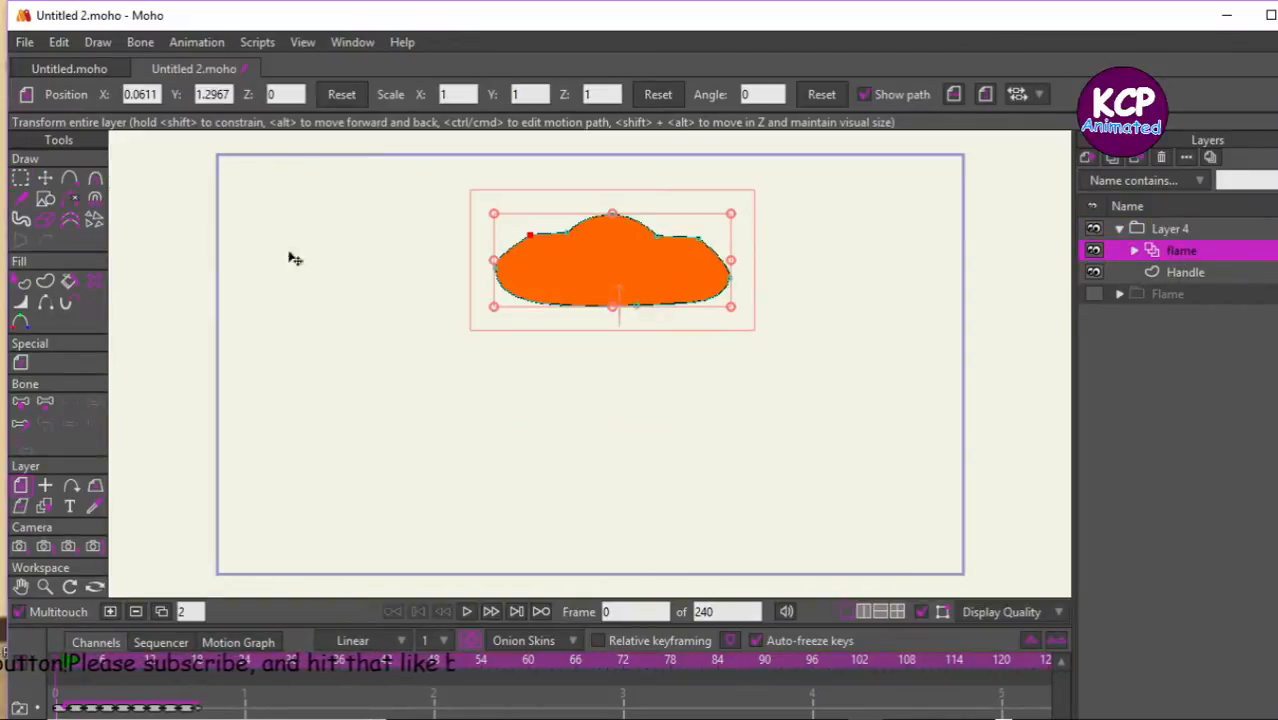
pyautogui.hotkey('ctrl', 'shift', 'y')
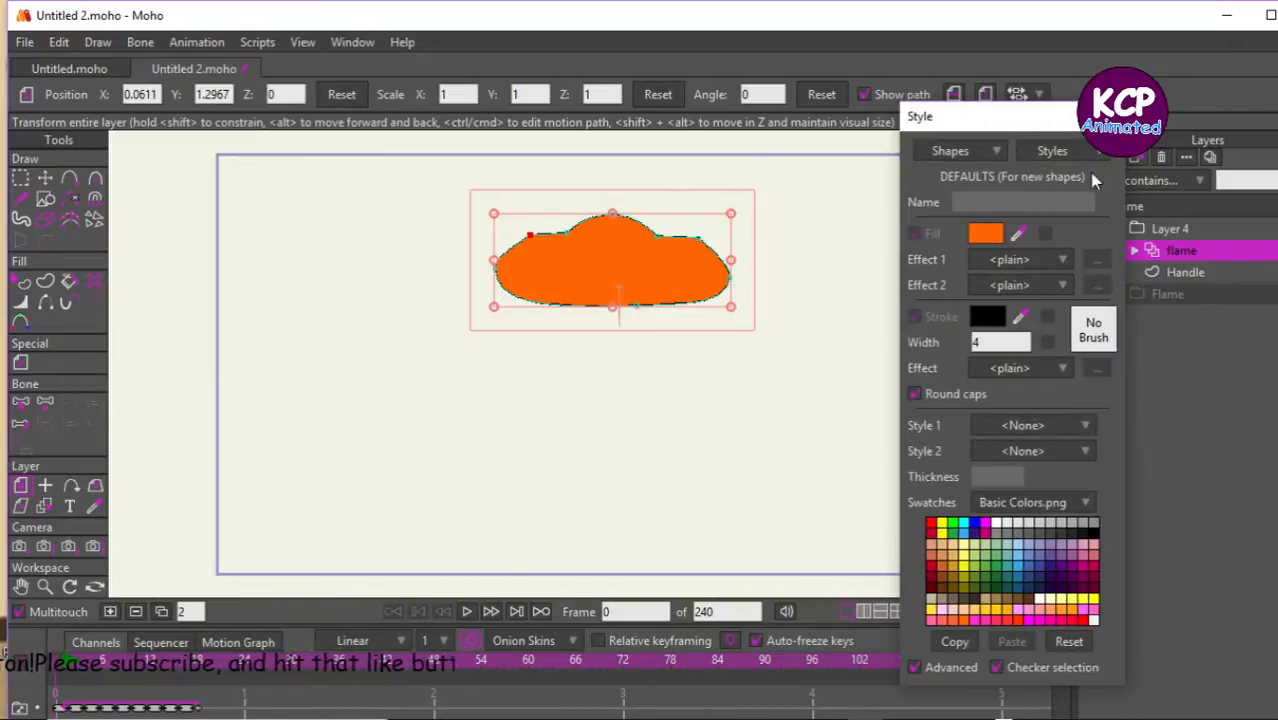
pyautogui.click(988, 602)
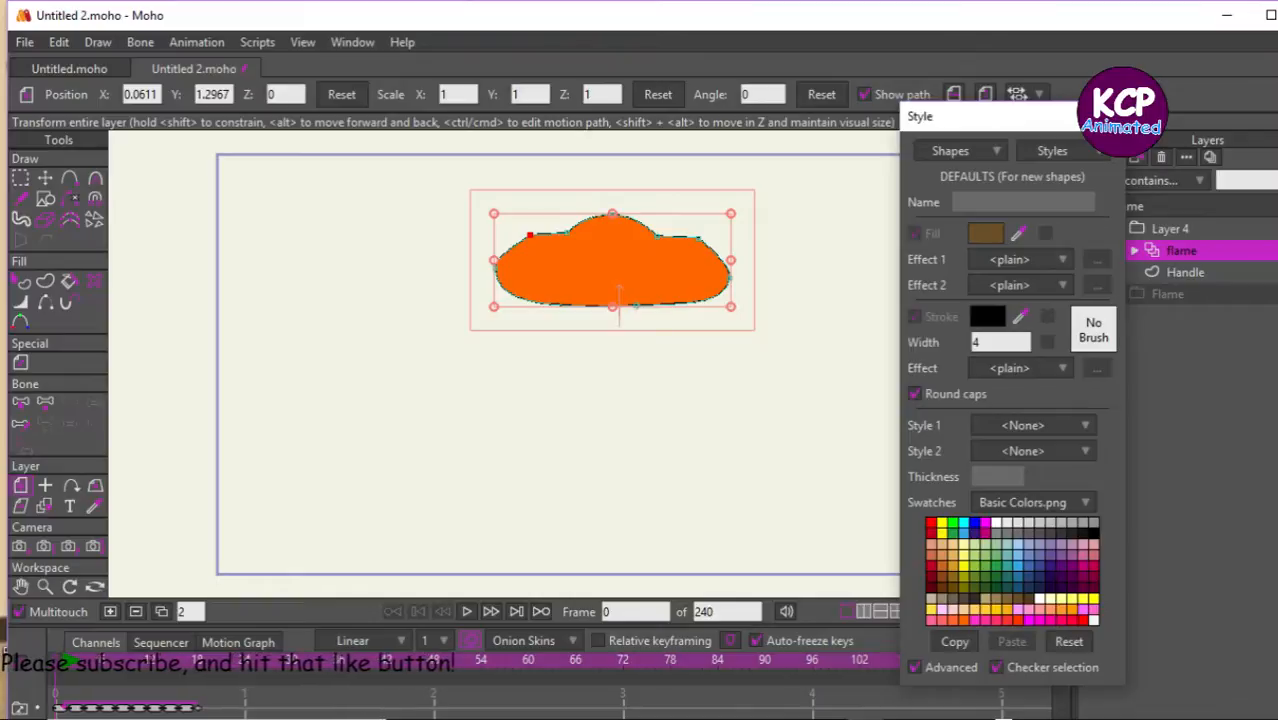
pyautogui.click(1108, 116)
# Draw a tall brown triangle on the Handle layer, reaching from the flame almost to the frame's lower edge.
pyautogui.click(1180, 273)
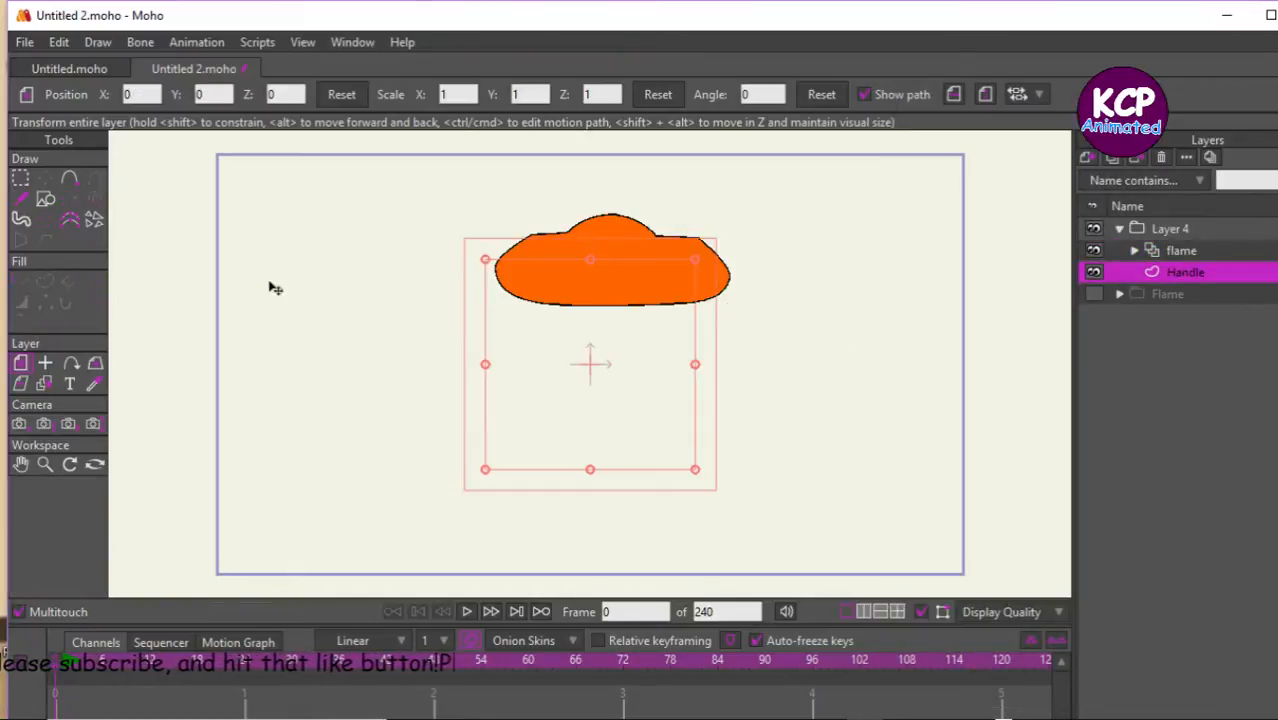
pyautogui.click(45, 199)
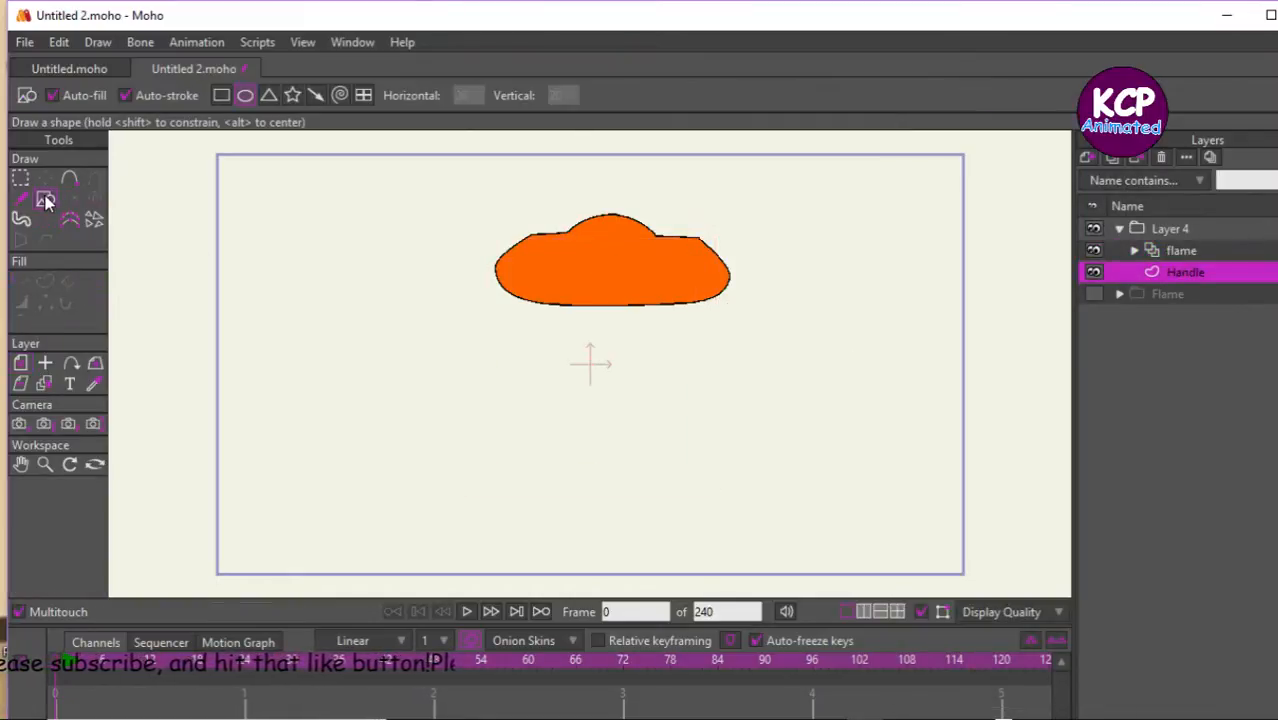
pyautogui.click(268, 95)
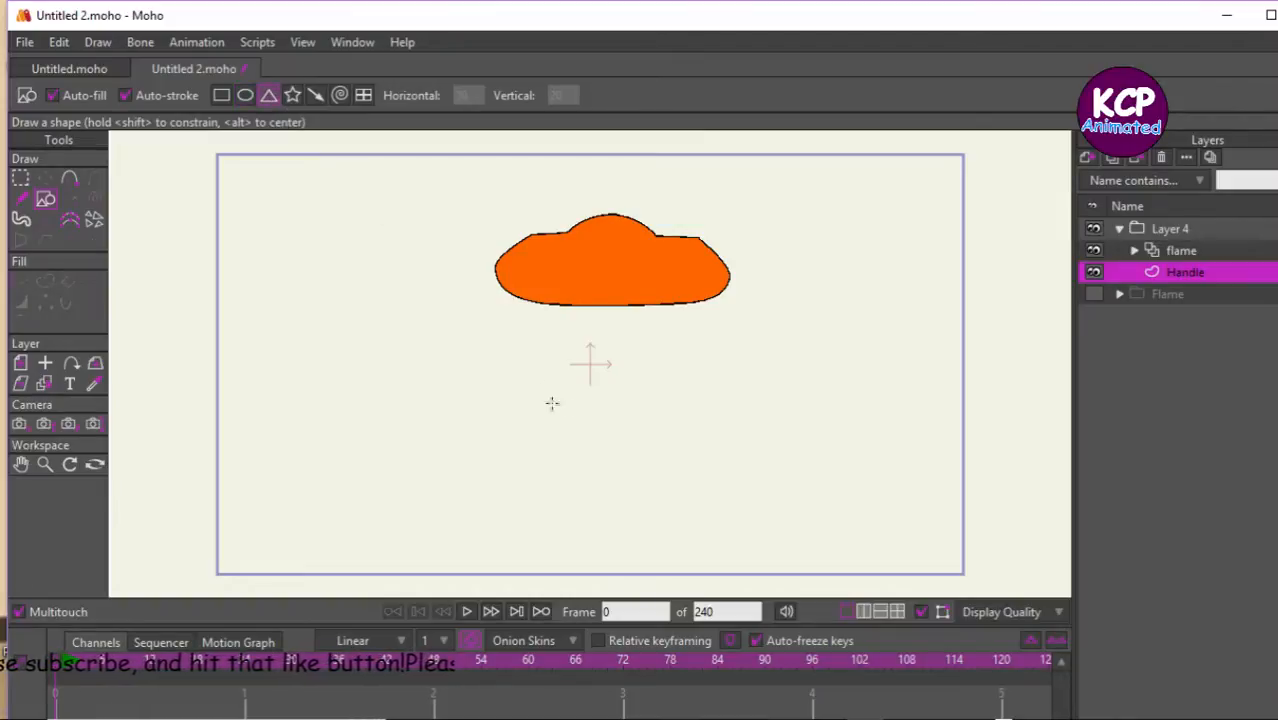
pyautogui.moveTo(522, 277); pyautogui.dragTo(721, 541)
# Flip the handle triangle vertically and centre it under the flame, at about X 0.11, Y -0.24.
pyautogui.press('t')
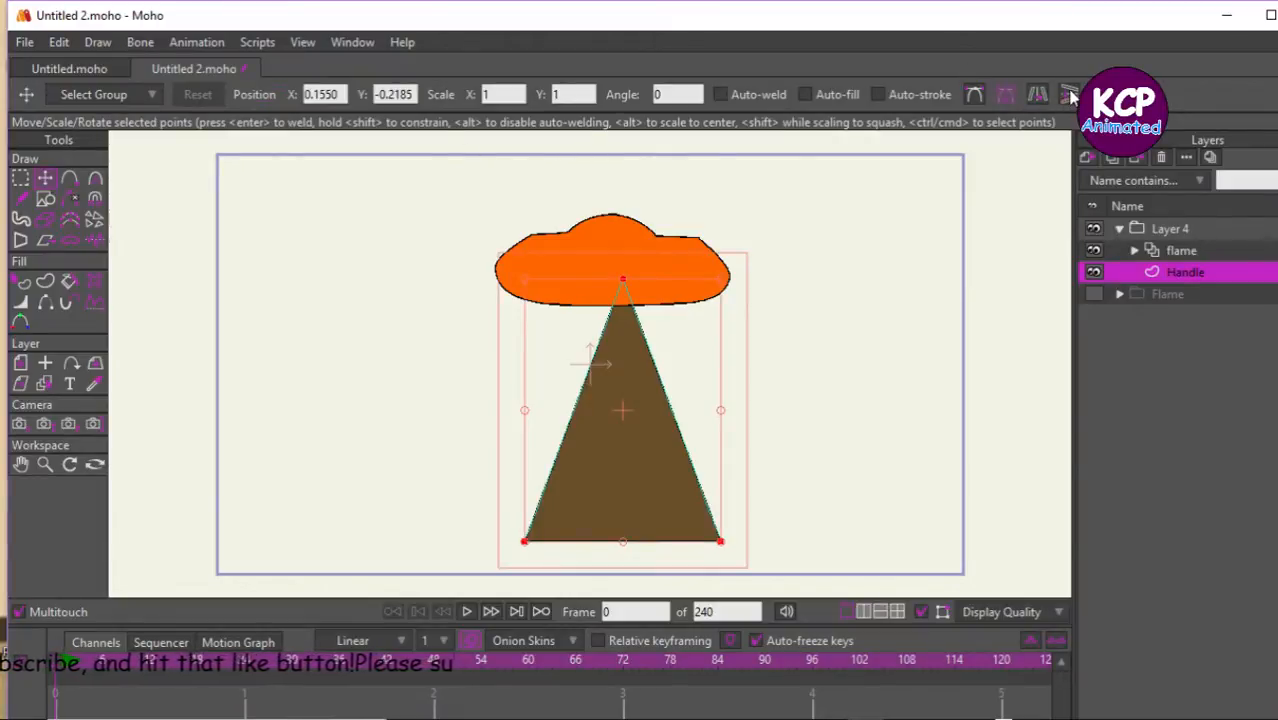
pyautogui.click(1068, 94)
pyautogui.click(818, 369)
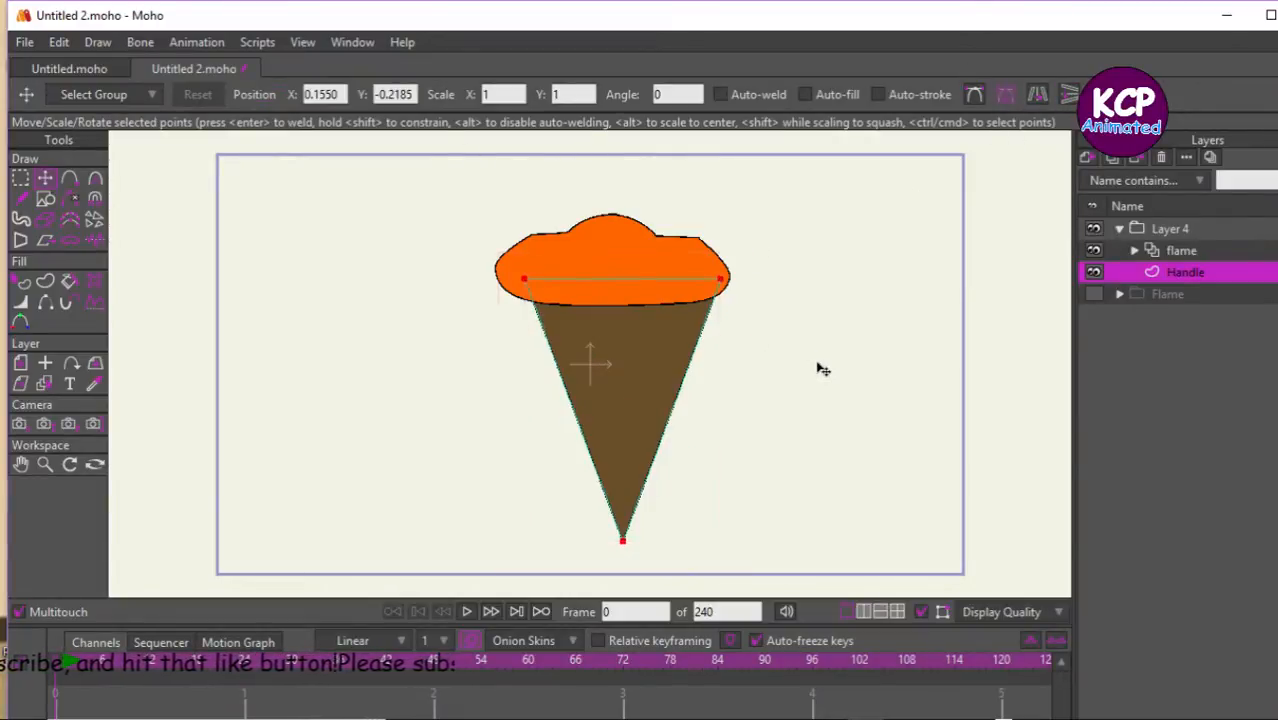
pyautogui.moveTo(818, 369); pyautogui.dragTo(810, 371)
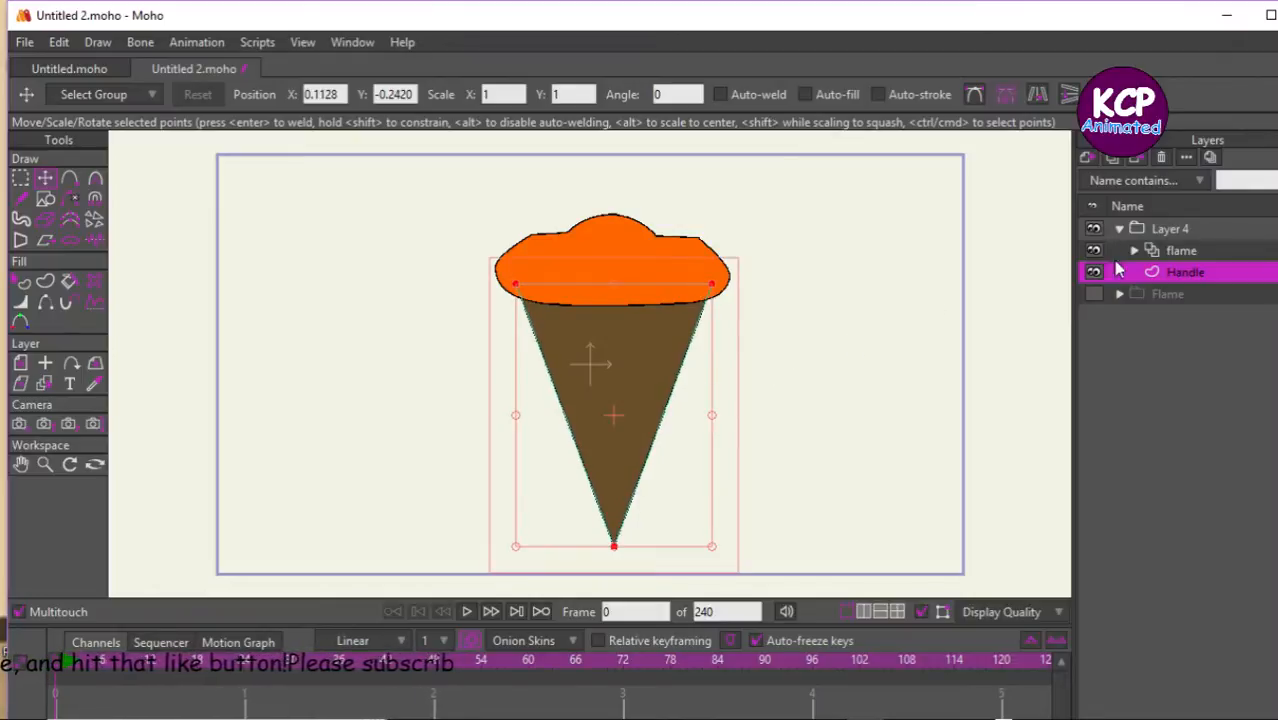
pyautogui.click(1170, 252)
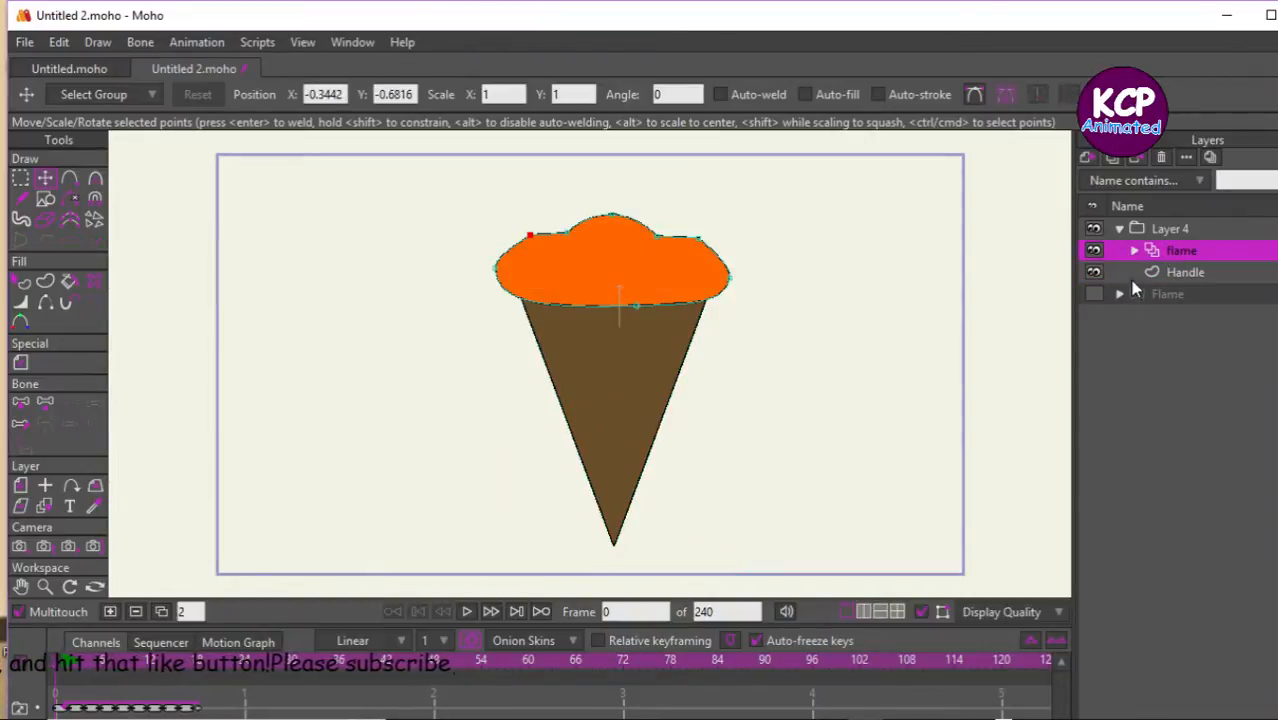
pyautogui.click(21, 281)
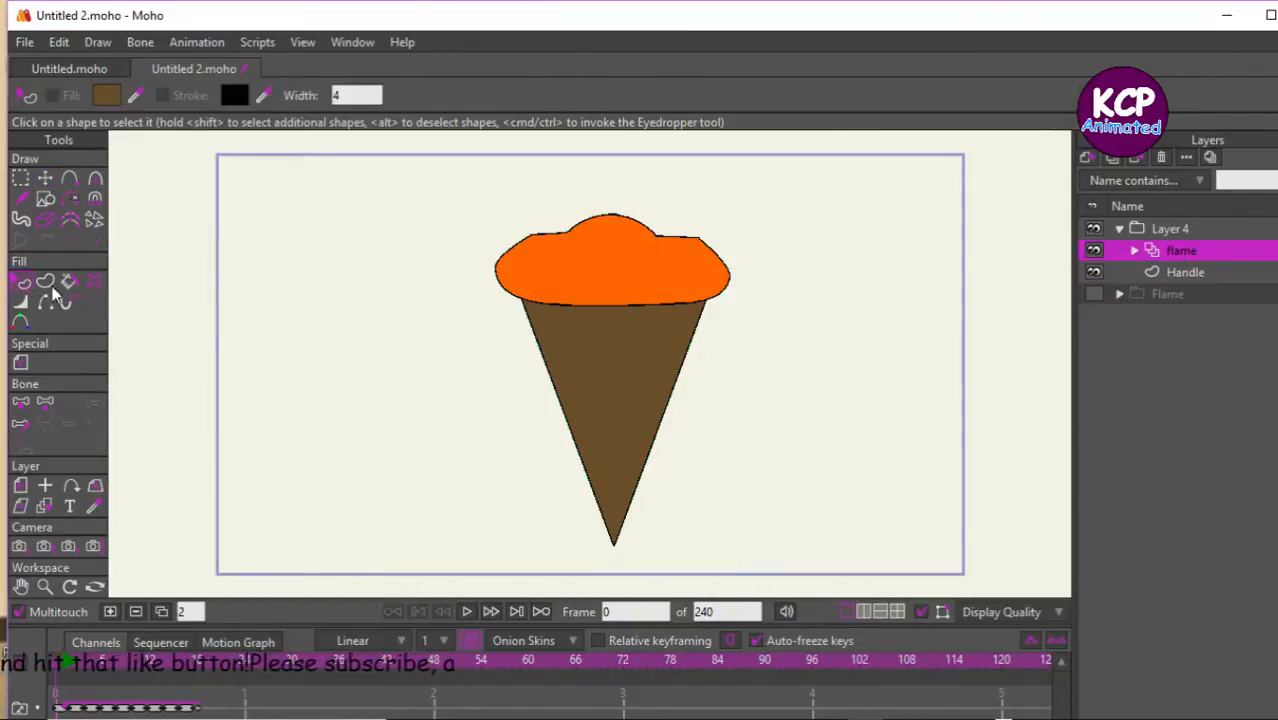
pyautogui.doubleClick(1179, 256)
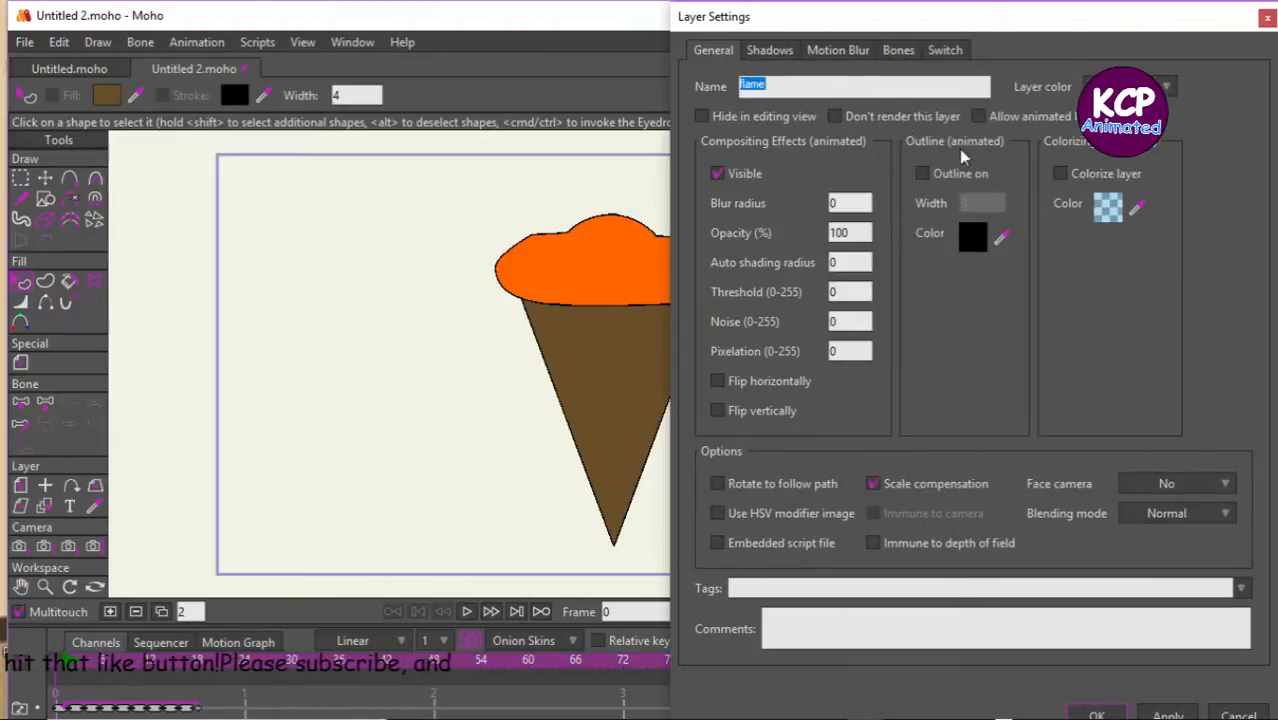
pyautogui.click(1266, 20)
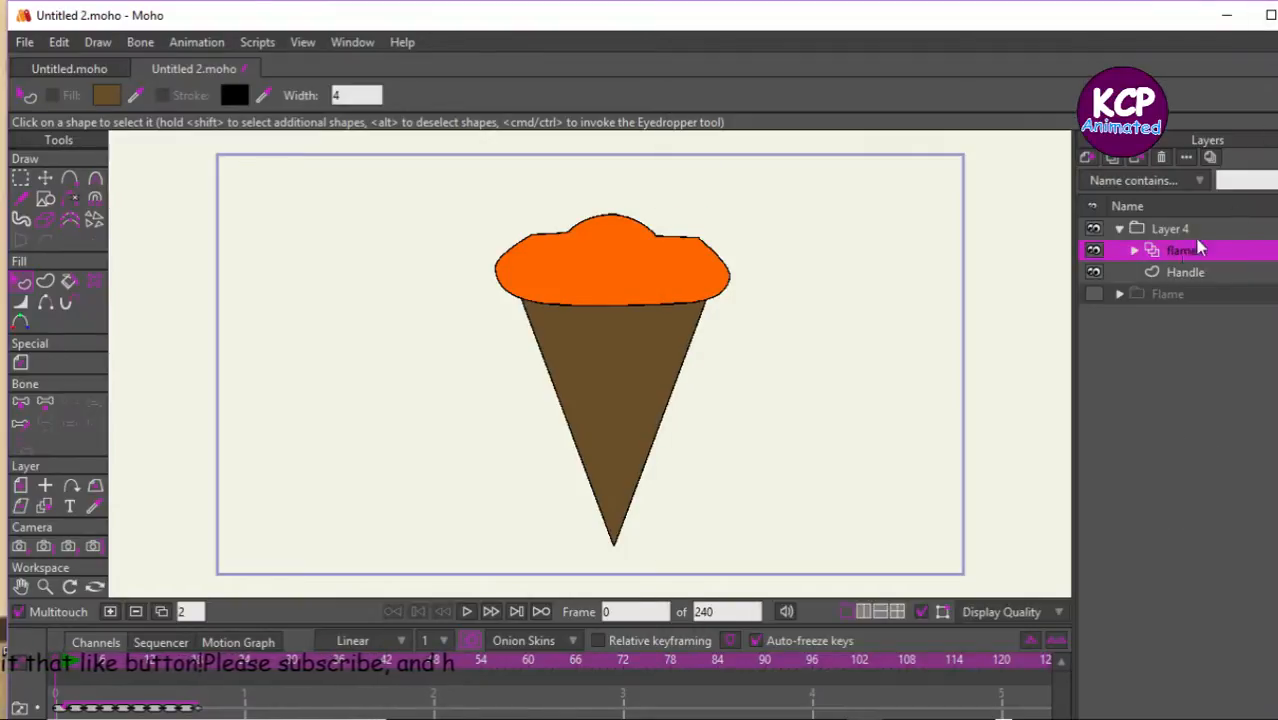
# Add a vector layer directly above the flame layer in the group and name it Light.
pyautogui.click(1089, 160)
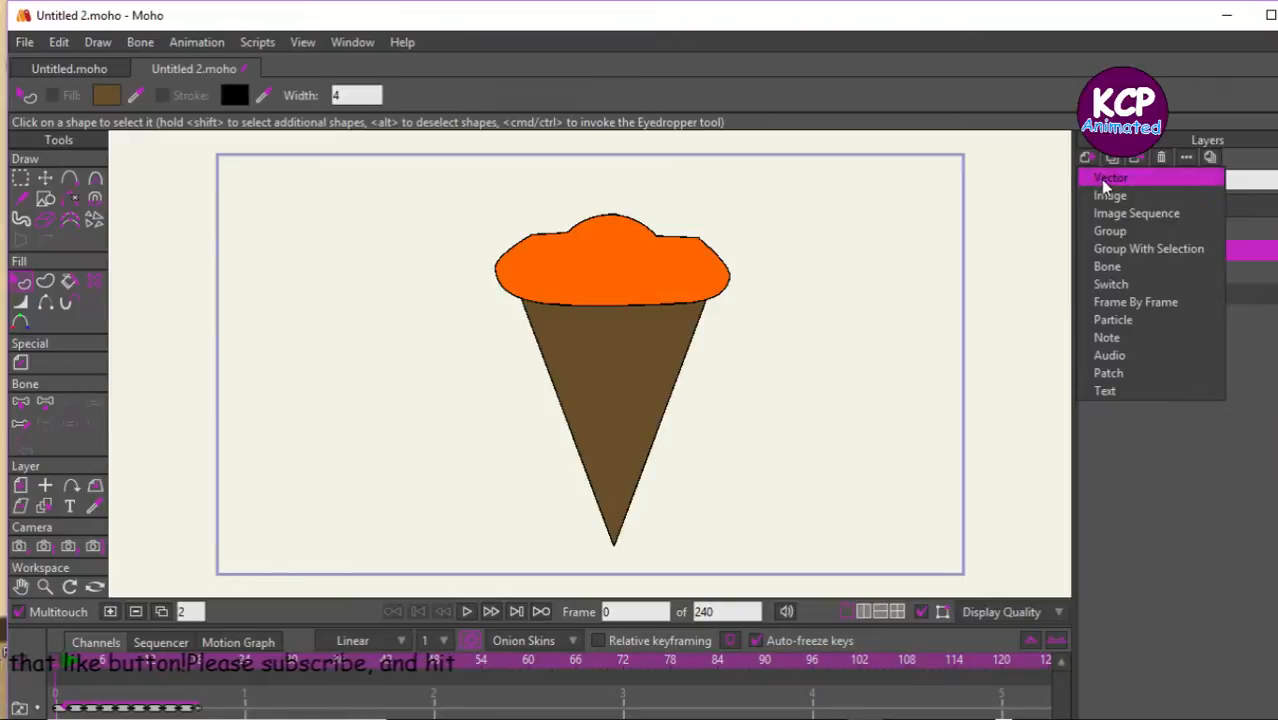
pyautogui.click(1105, 183)
pyautogui.doubleClick(1190, 250)
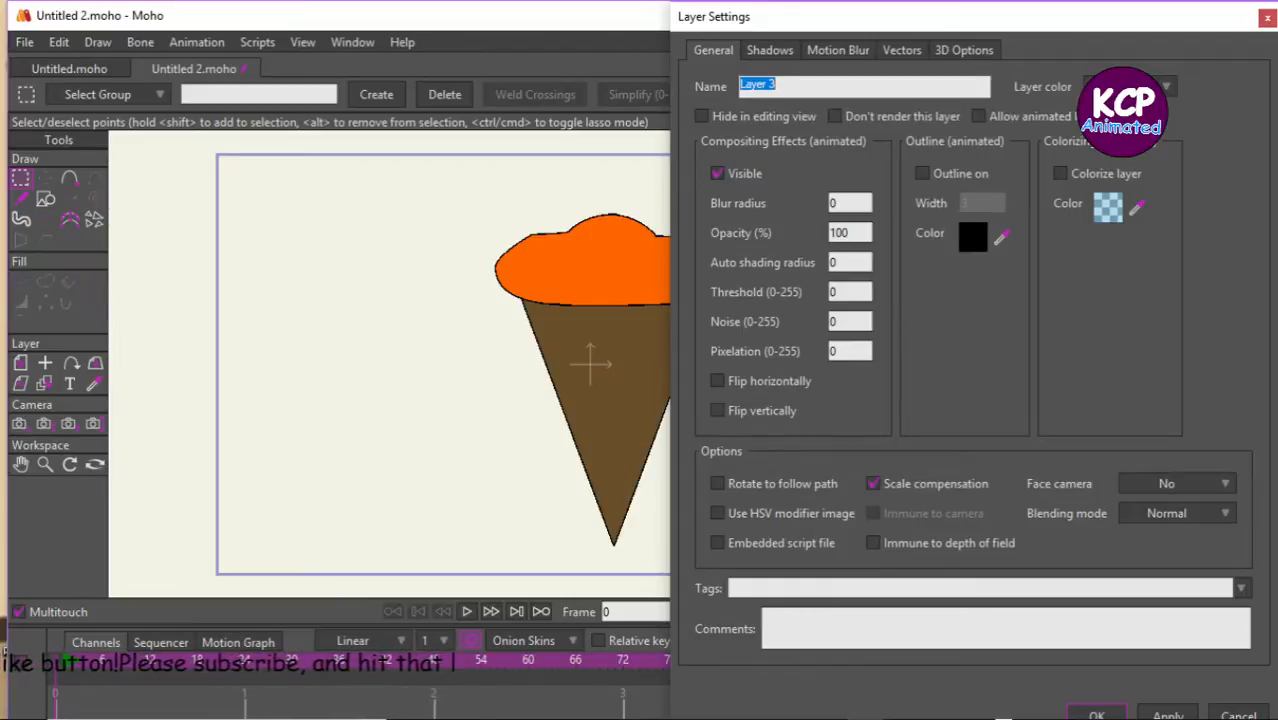
pyautogui.write('I')
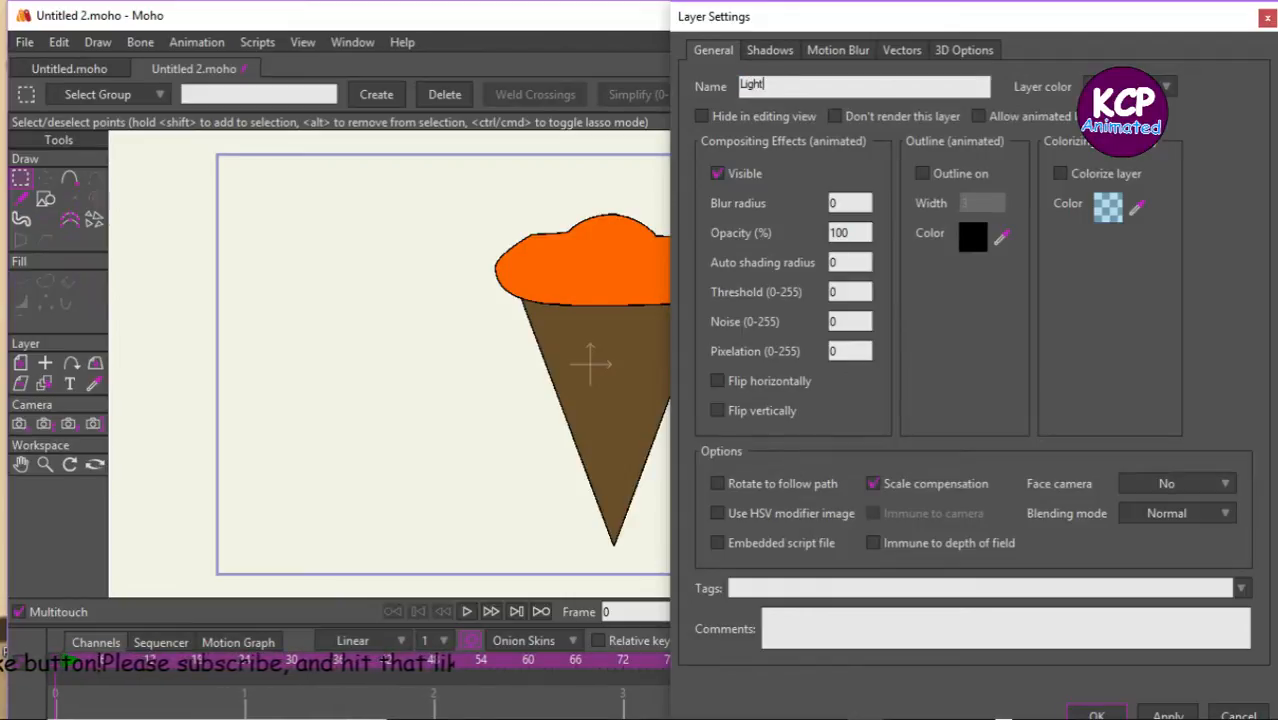
pyautogui.press('Return')
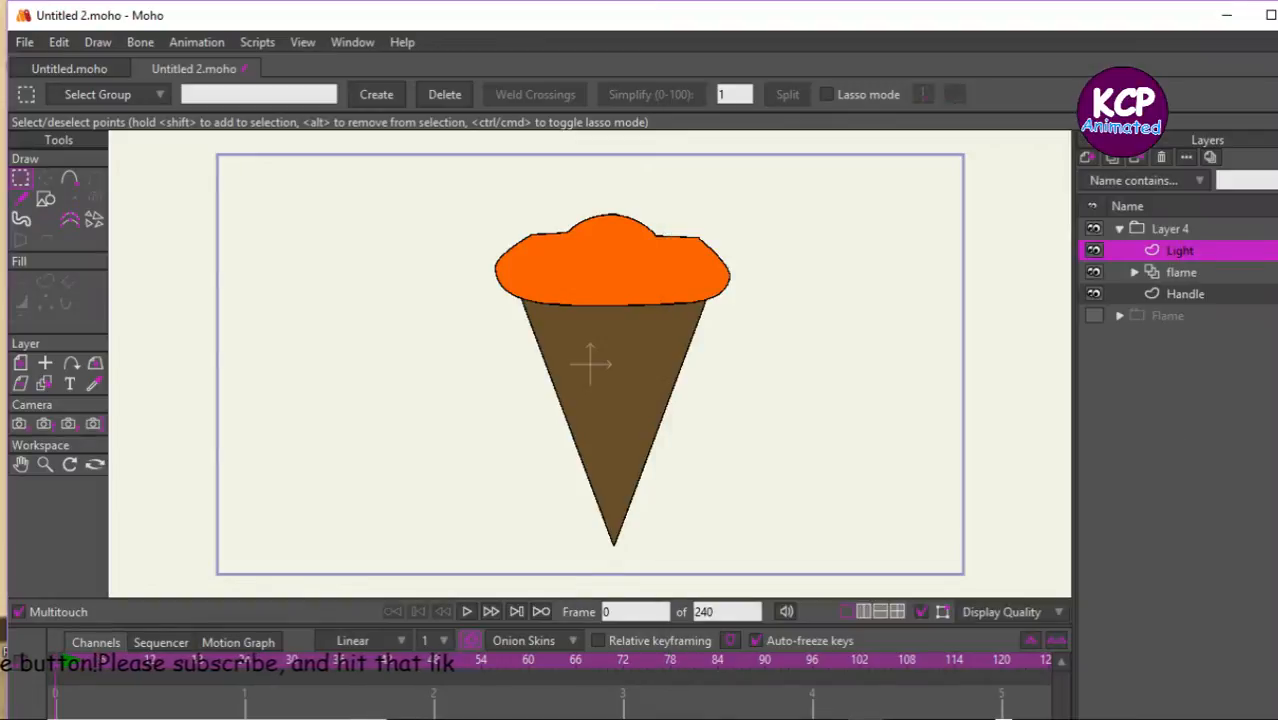
# Turn on noisy fills and animated noise for the Light layer, with an interval of 2 frames.
pyautogui.doubleClick(1203, 258)
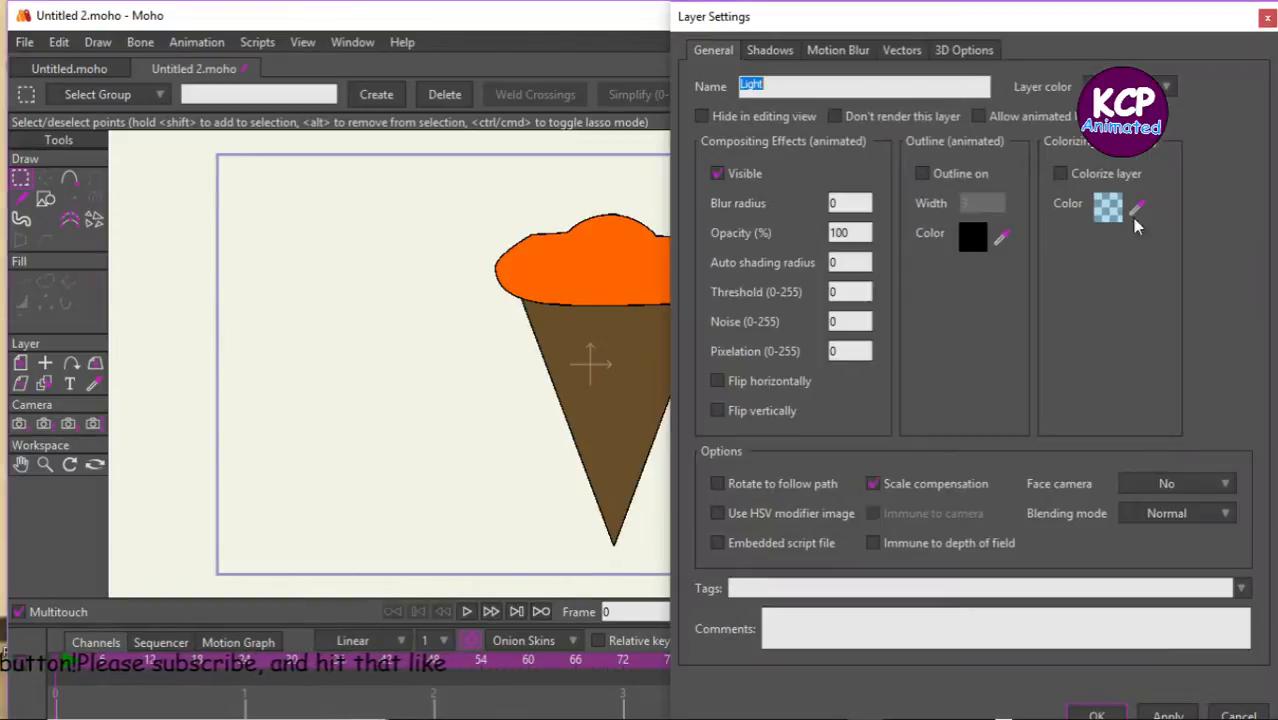
pyautogui.click(908, 56)
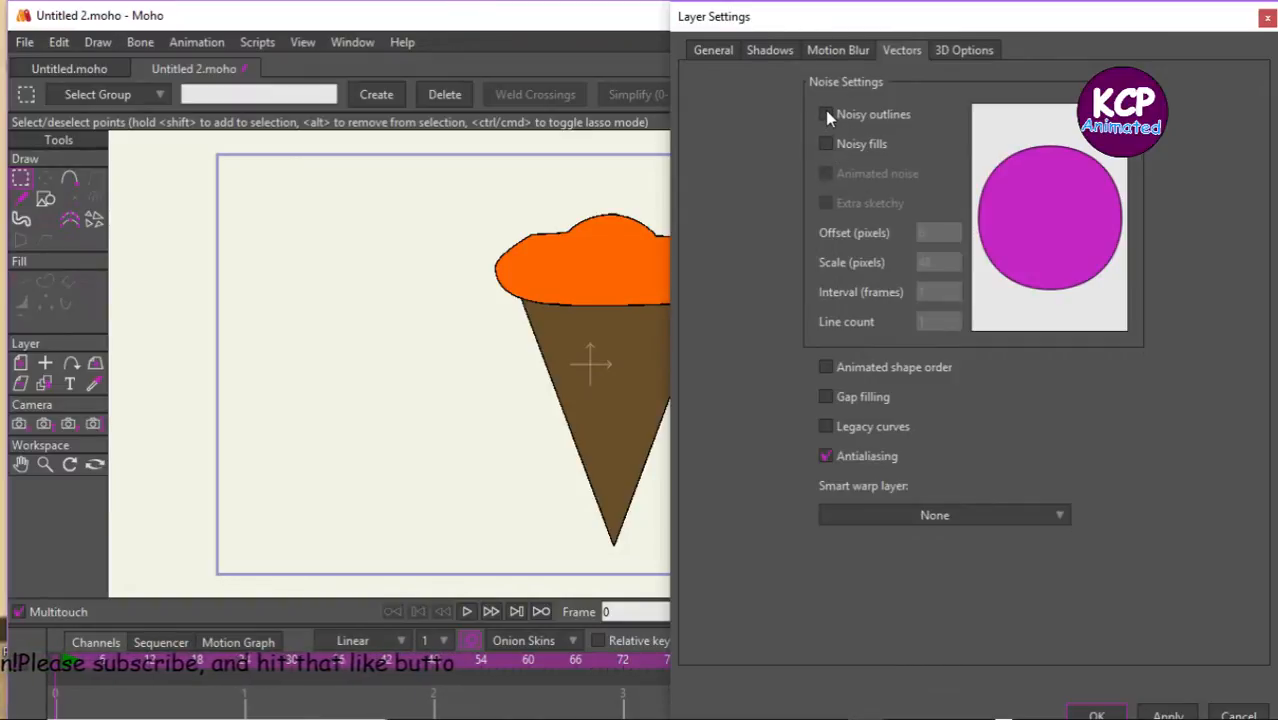
pyautogui.click(825, 144)
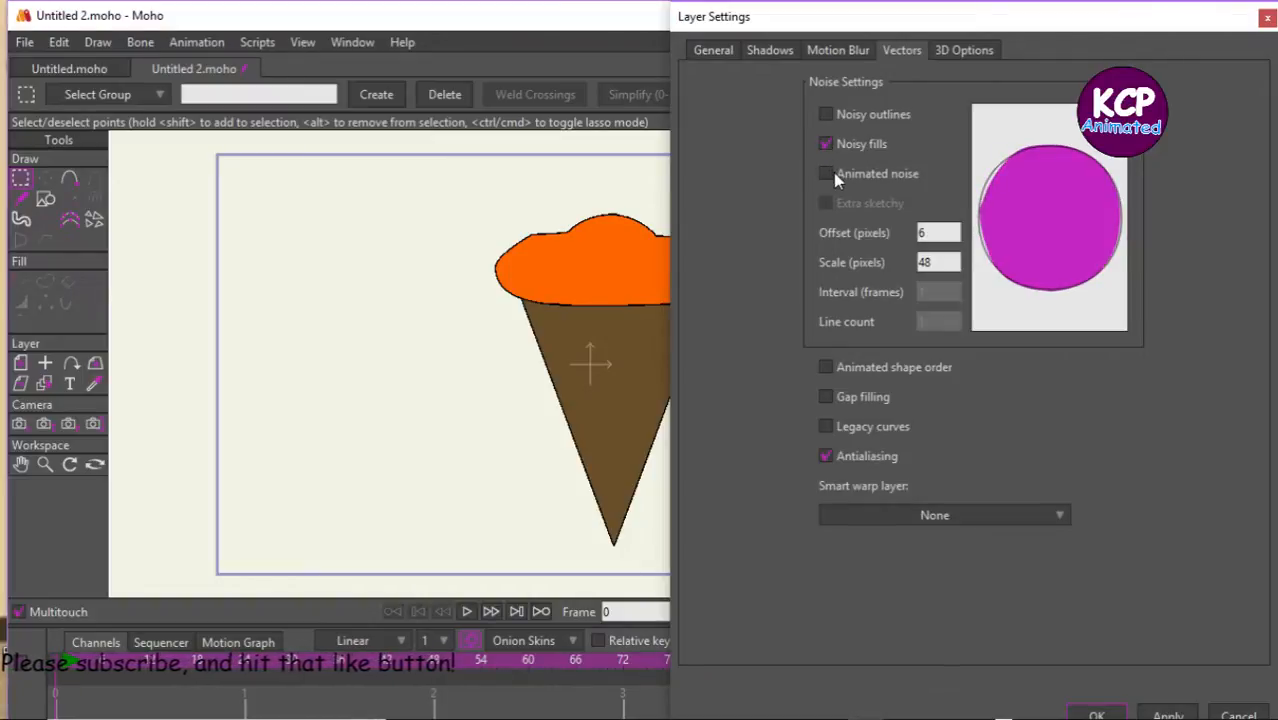
pyautogui.click(827, 174)
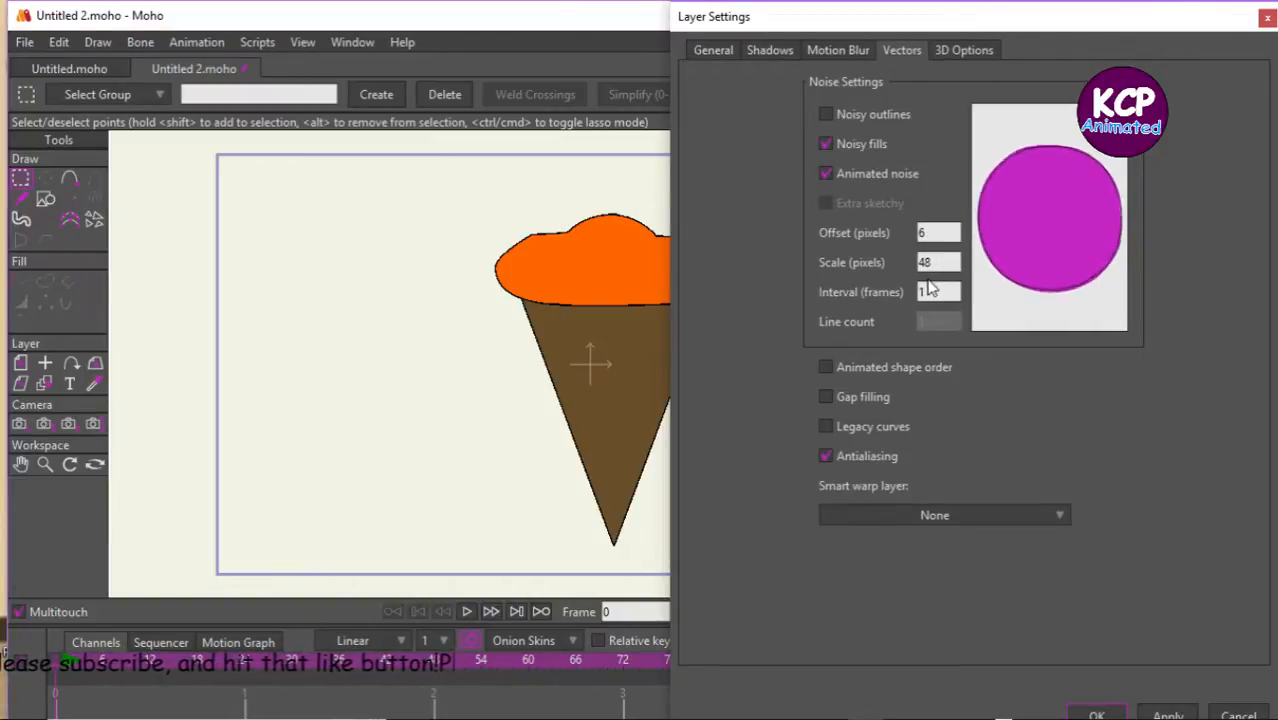
pyautogui.moveTo(941, 293); pyautogui.dragTo(801, 277)
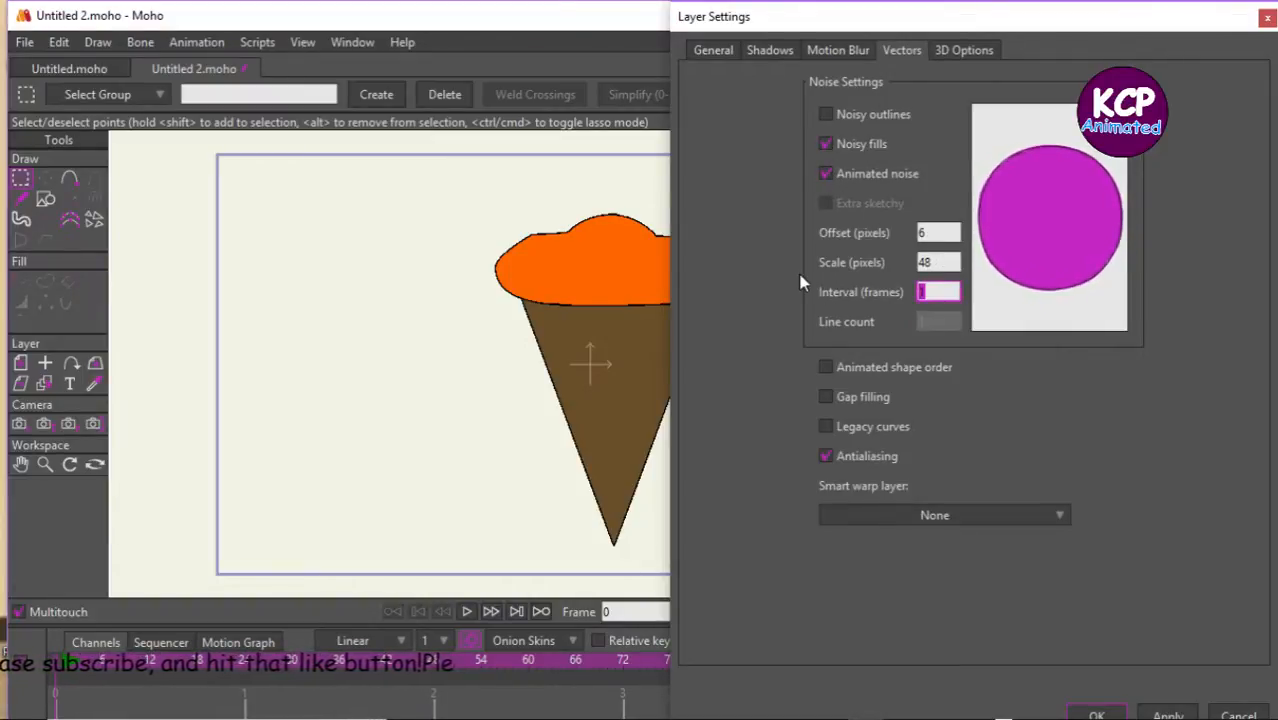
pyautogui.write('2')
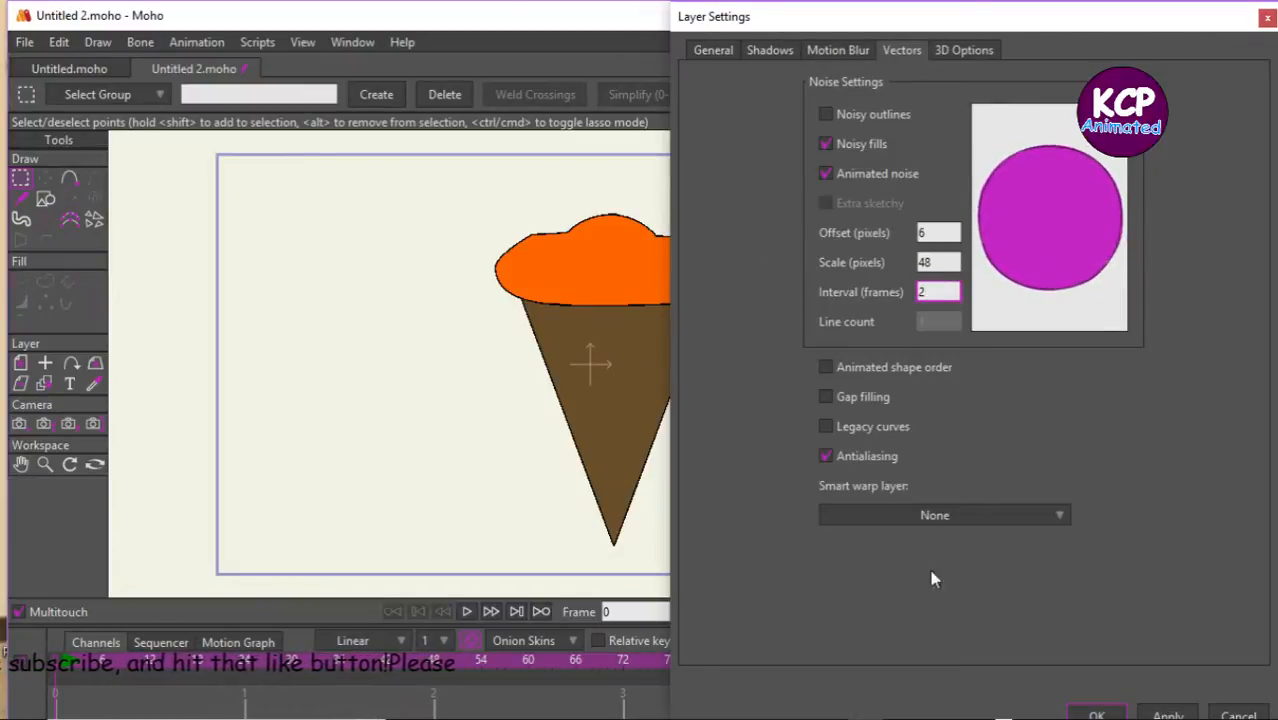
pyautogui.press('Return')
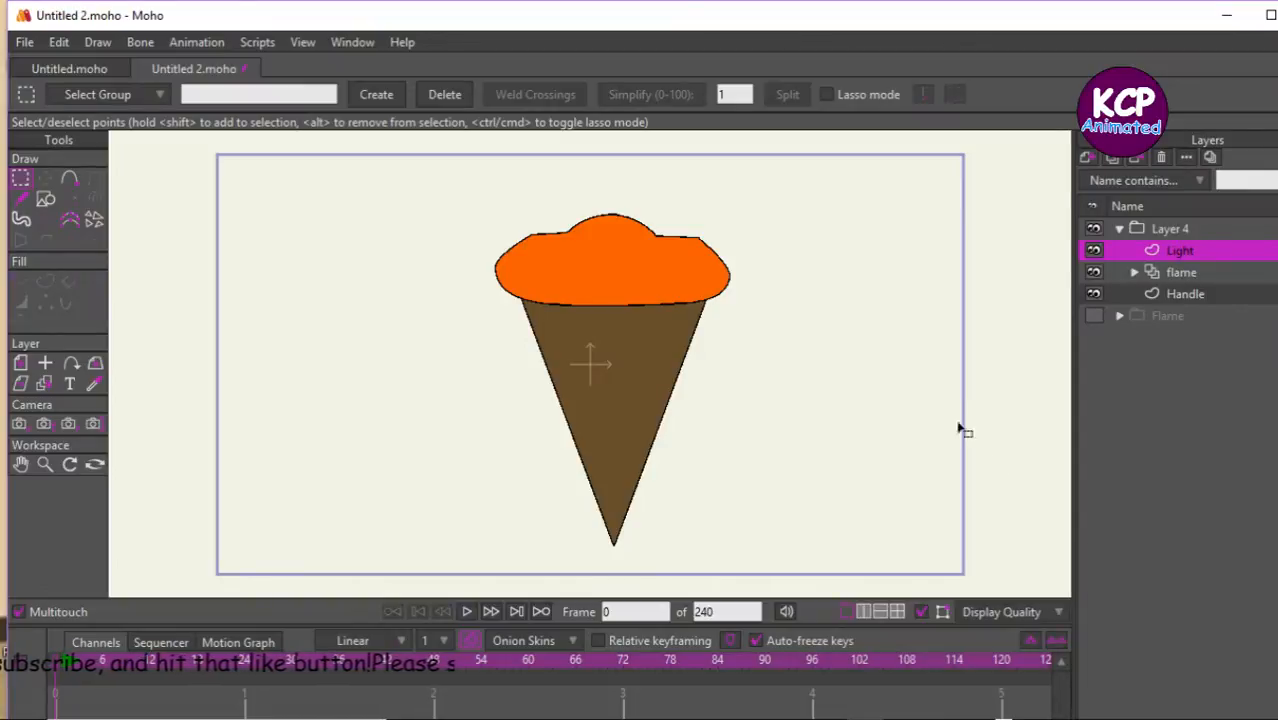
# Draw a large filled circle without a stroke on the Light layer, covering the whole torch.
pyautogui.click(44, 199)
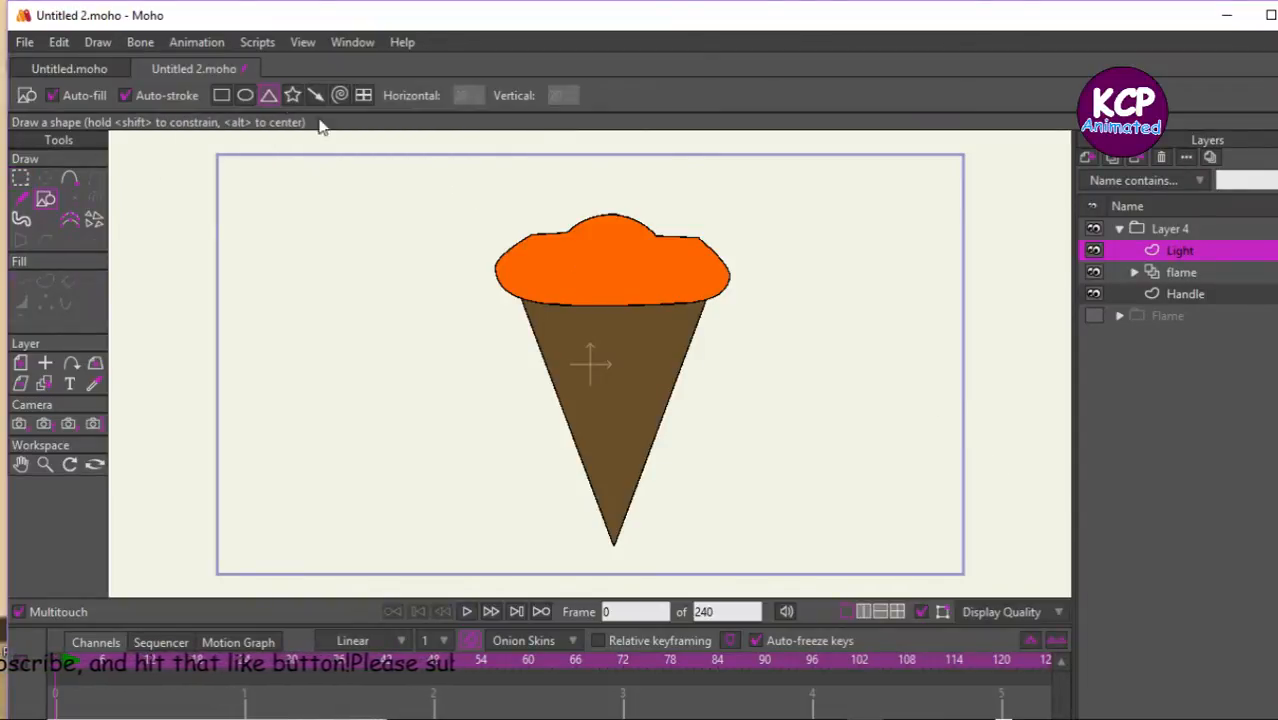
pyautogui.click(245, 95)
pyautogui.moveTo(446, 178)
pyautogui.mouseDown()
pyautogui.moveTo(477, 178)
pyautogui.moveTo(822, 436)
pyautogui.moveTo(826, 499)
pyautogui.mouseUp()
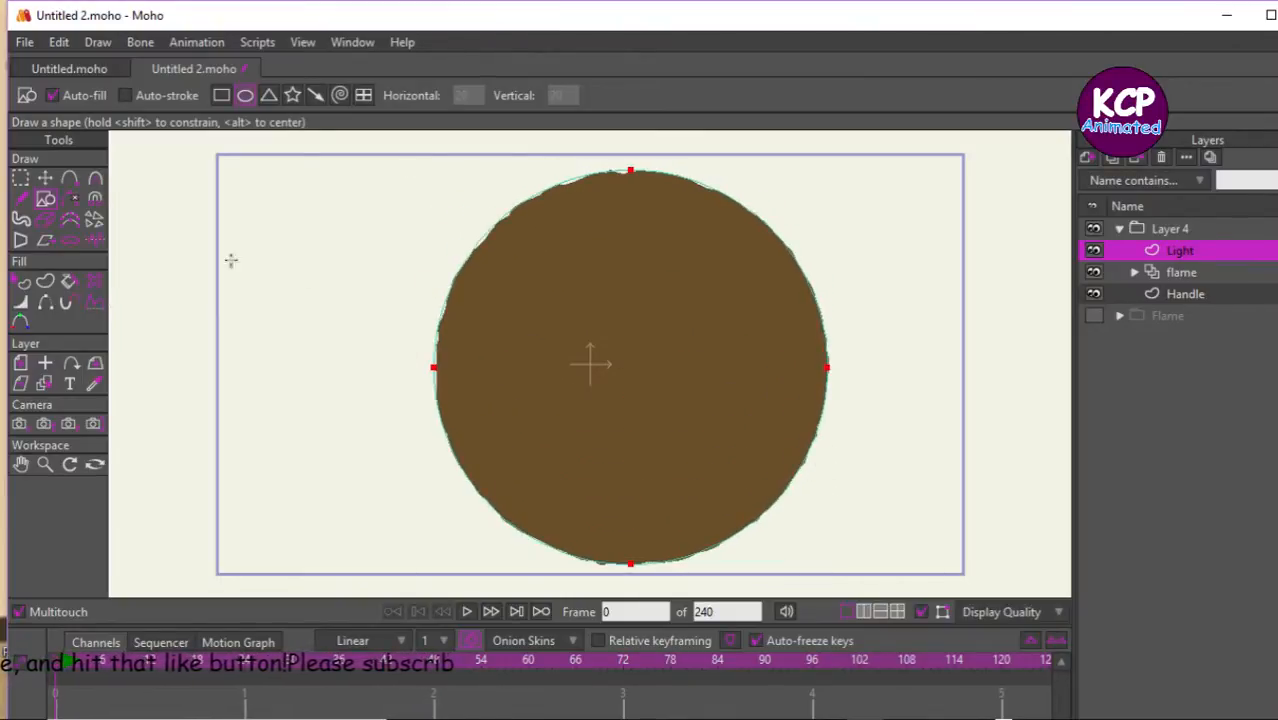
# Change the fill of the circle on the Light layer to a pale orange, F1BA95.
pyautogui.click(23, 281)
pyautogui.click(620, 372)
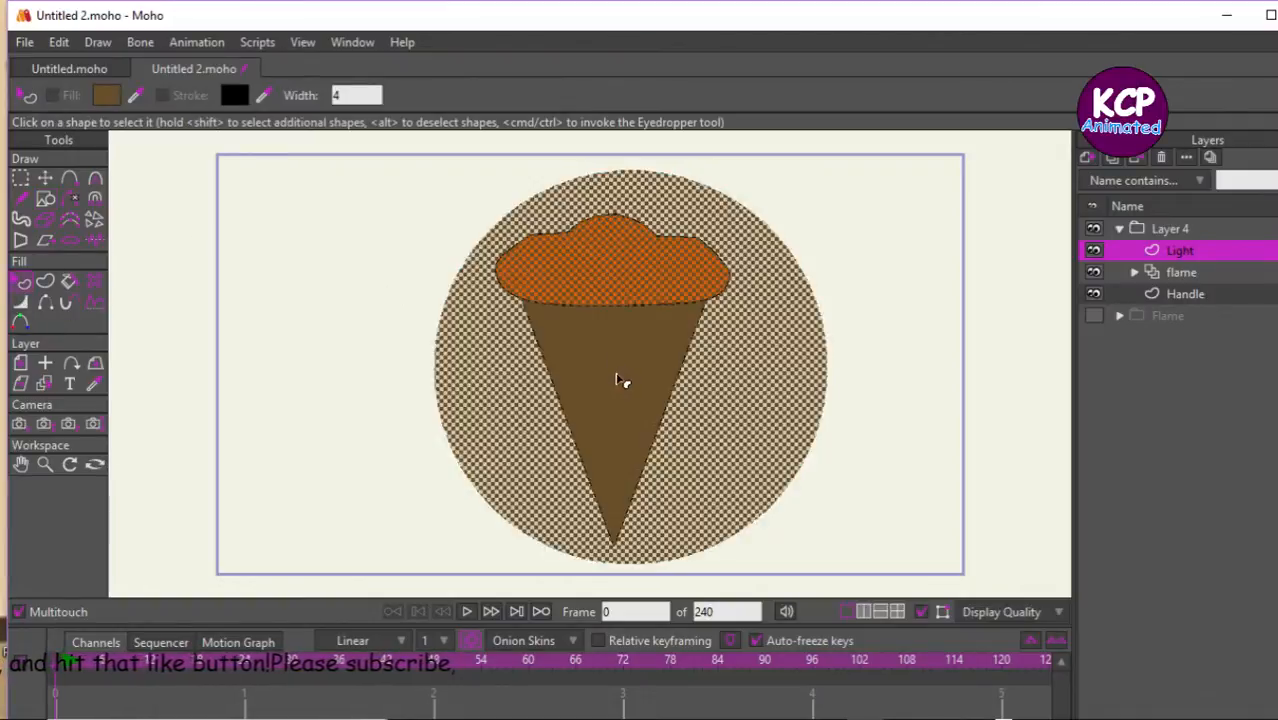
pyautogui.hotkey('ctrl', 't')
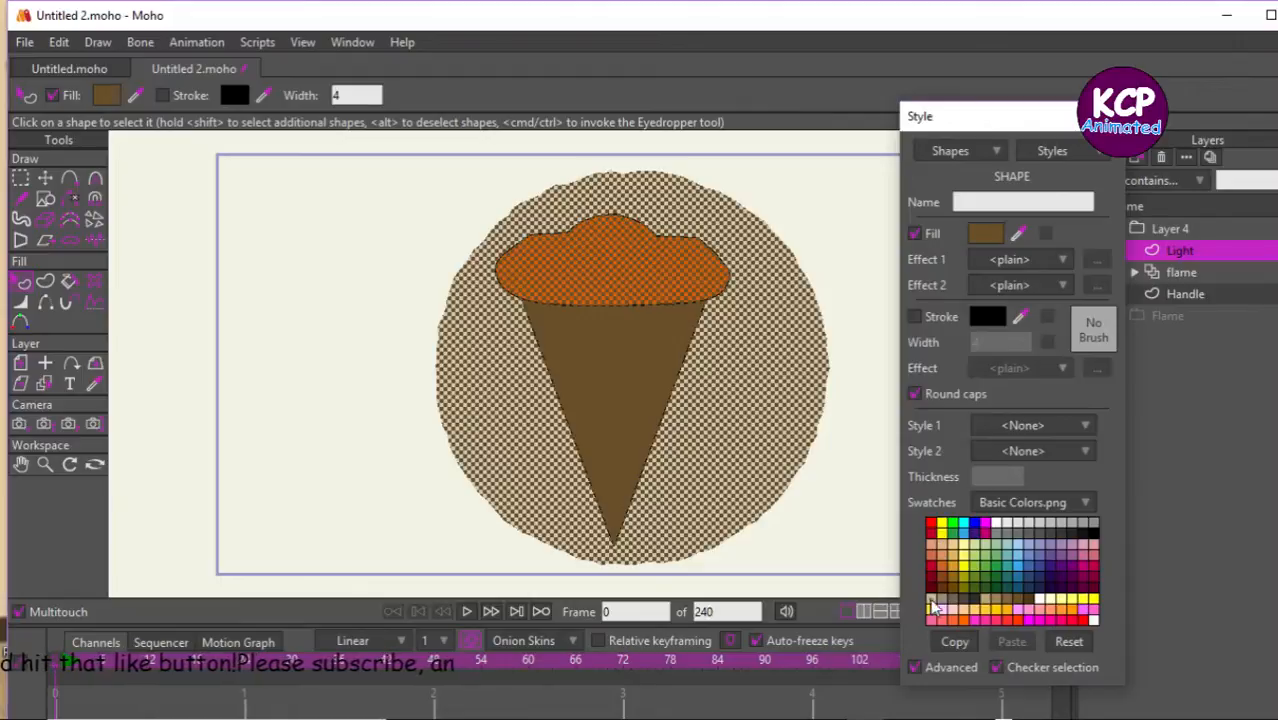
pyautogui.click(996, 522)
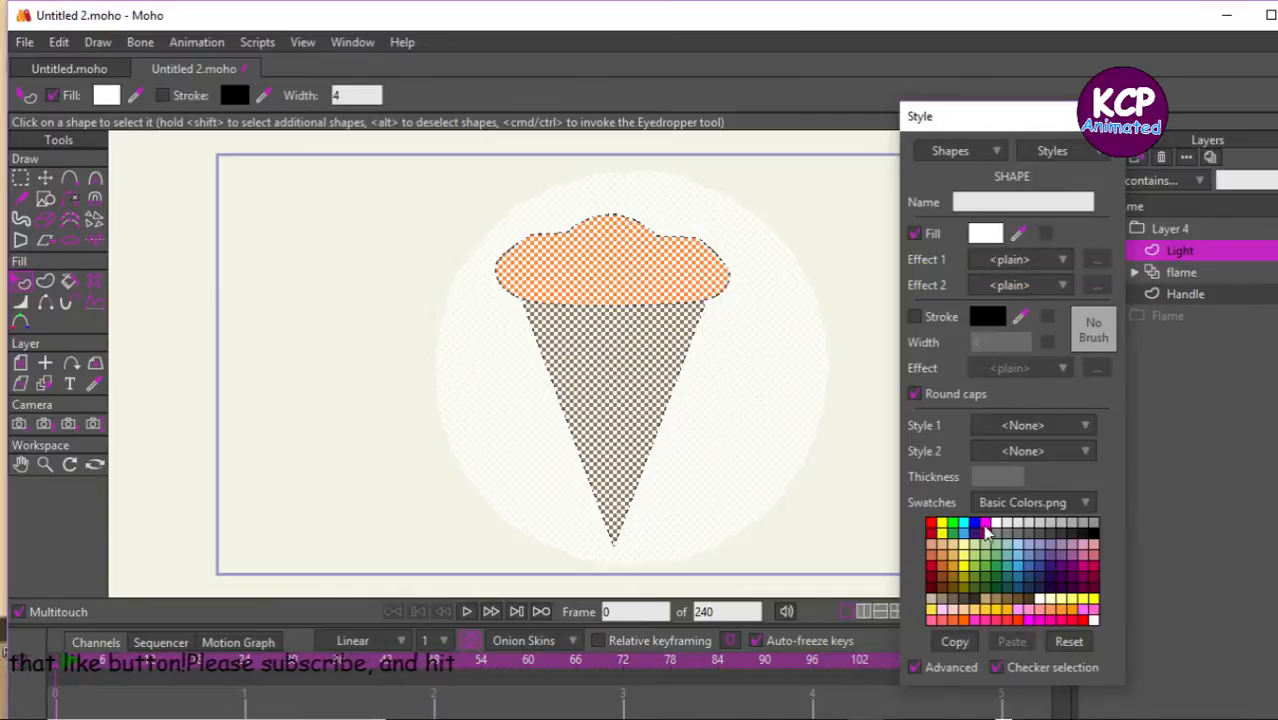
pyautogui.click(964, 620)
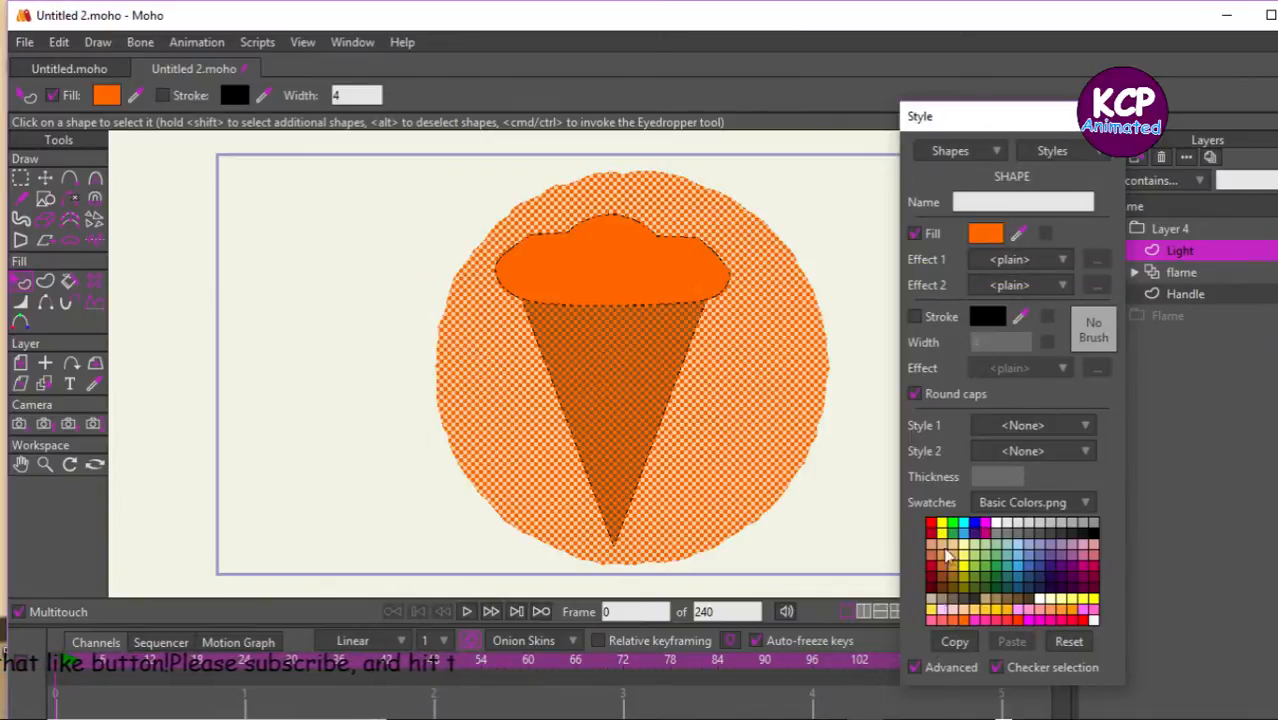
pyautogui.click(985, 233)
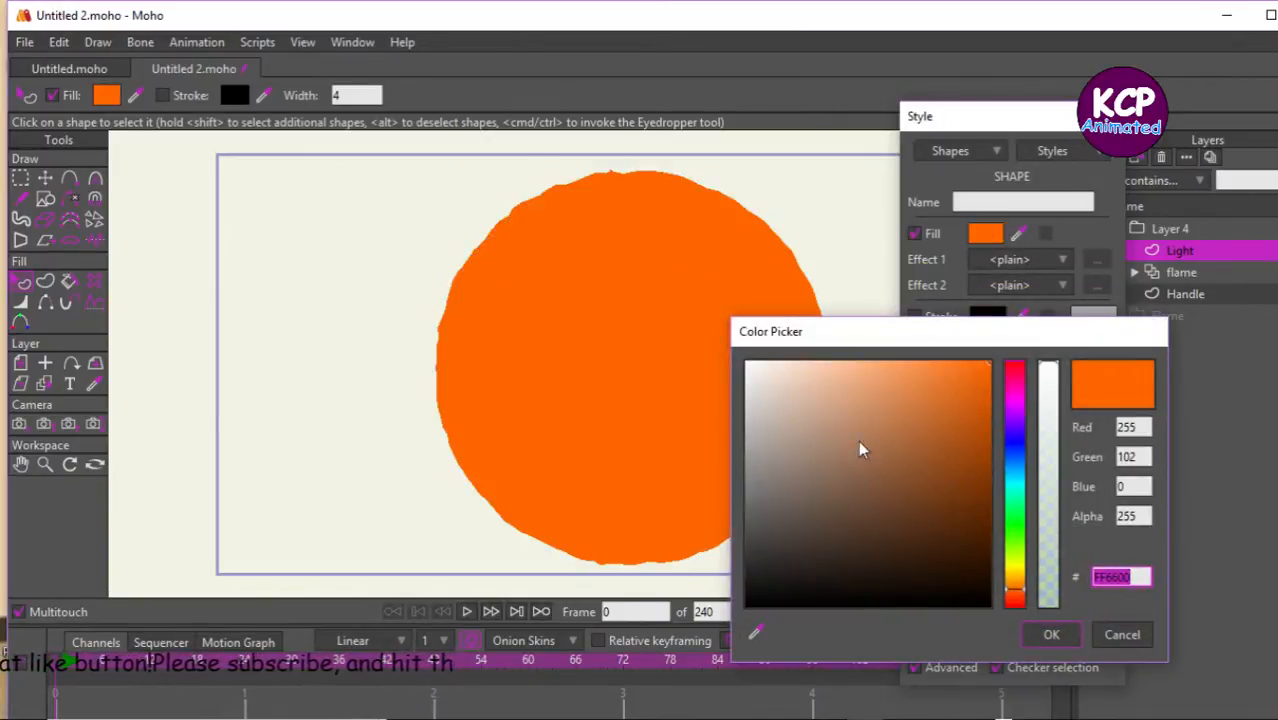
pyautogui.click(849, 370)
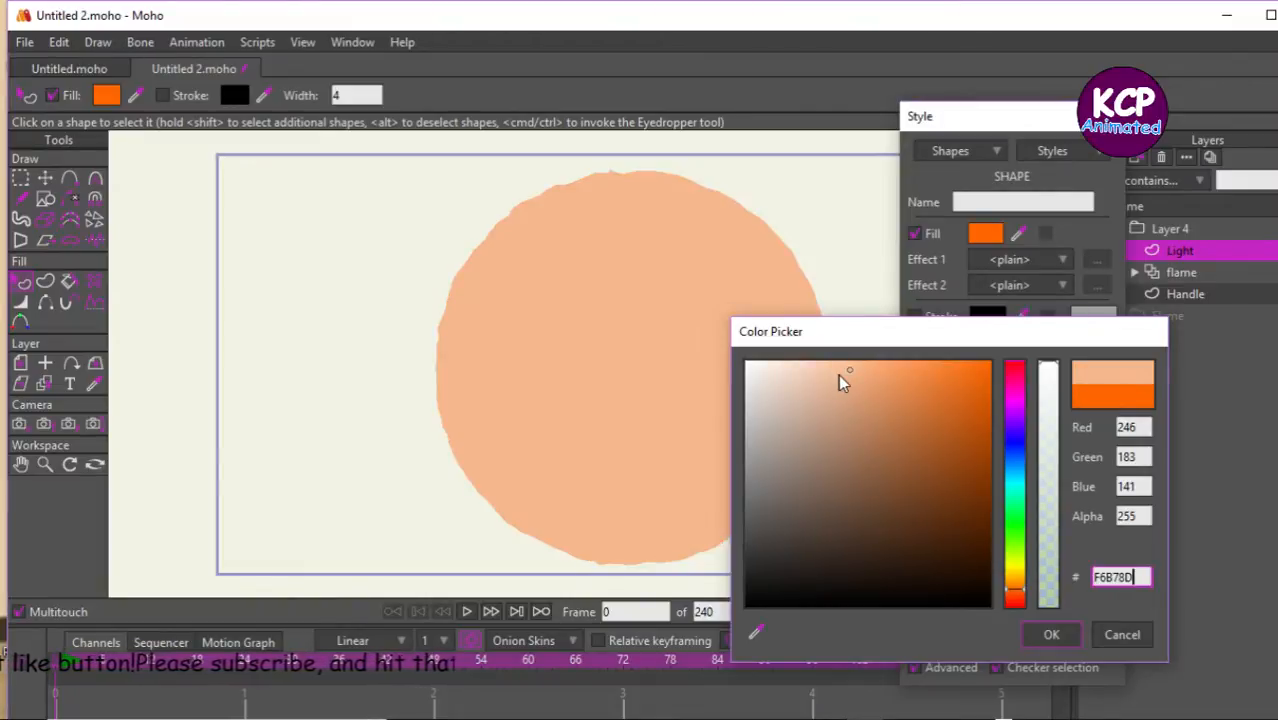
pyautogui.click(838, 374)
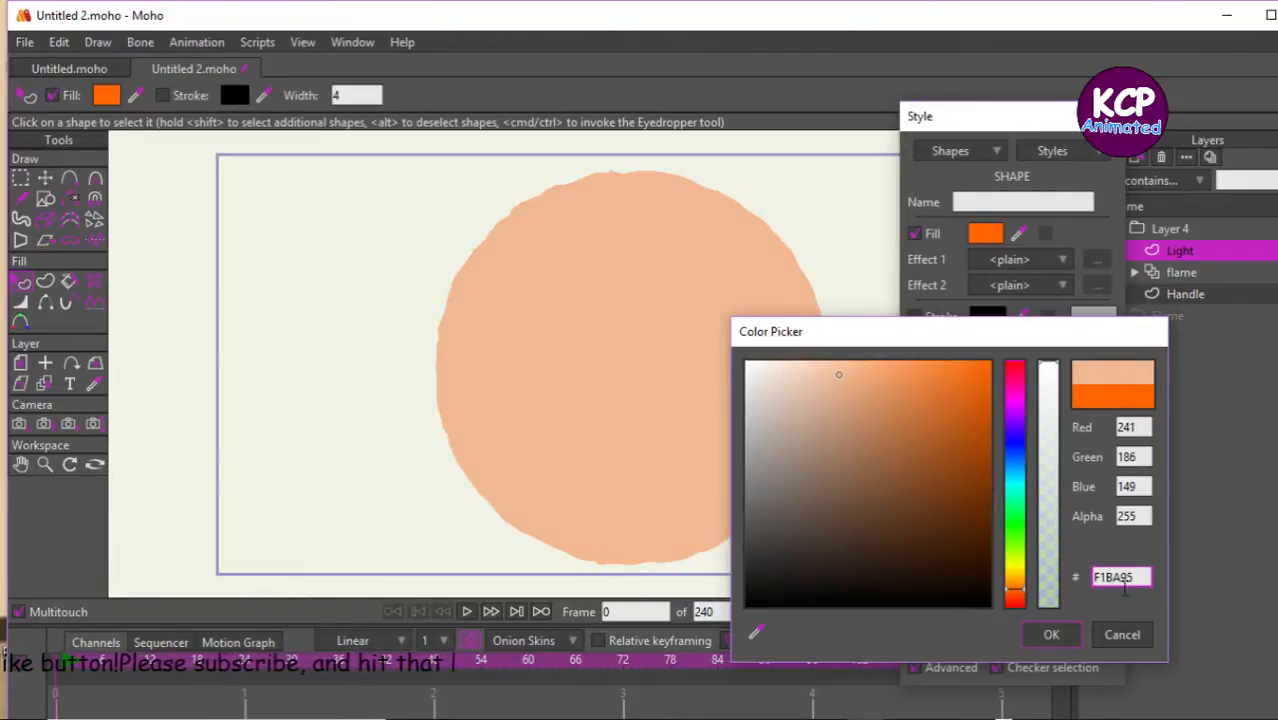
# Make the light circle's fill translucent with an alpha of 75, apply the colour and deselect the shape.
pyautogui.click(1132, 516)
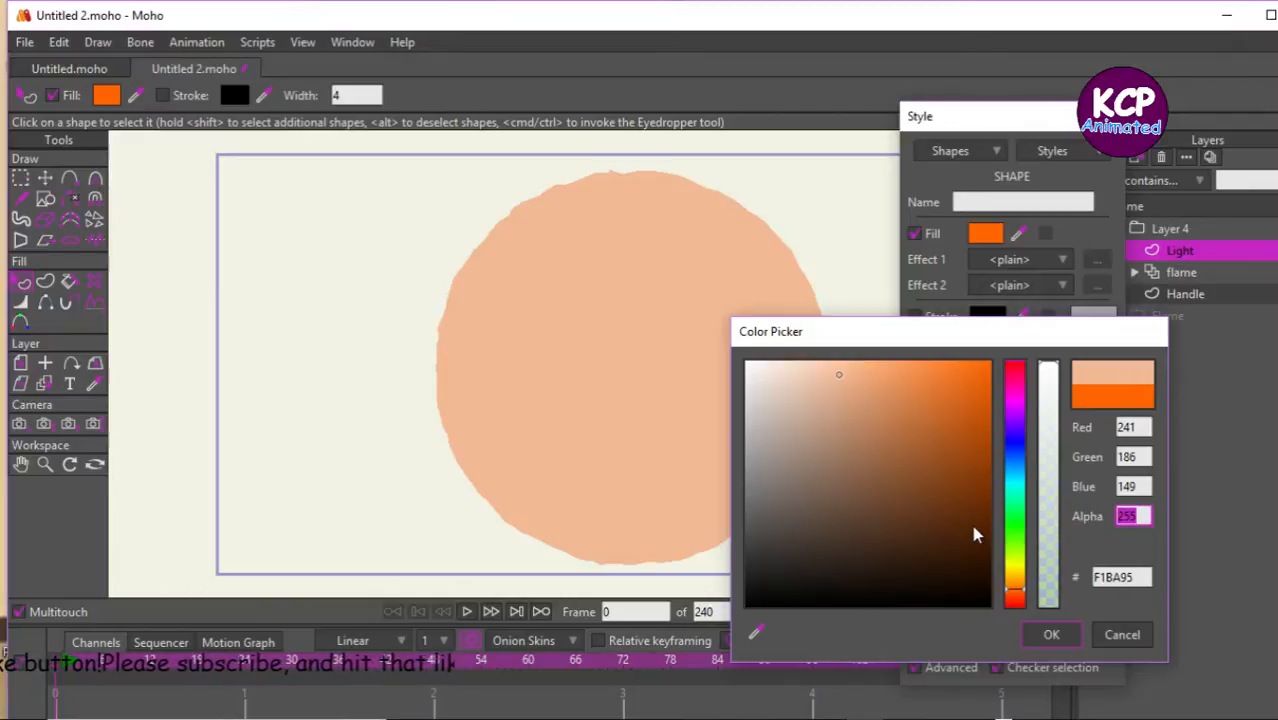
pyautogui.write('50')
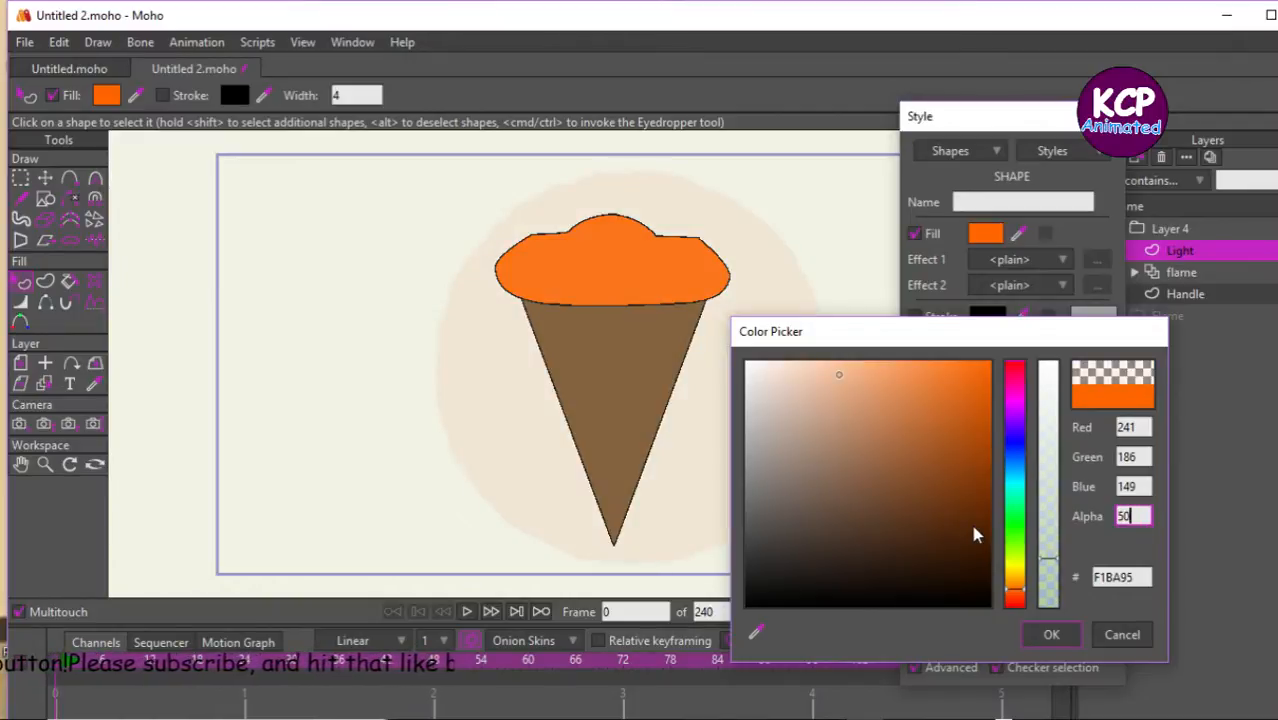
pyautogui.press('BackSpace')
pyautogui.press('BackSpace')
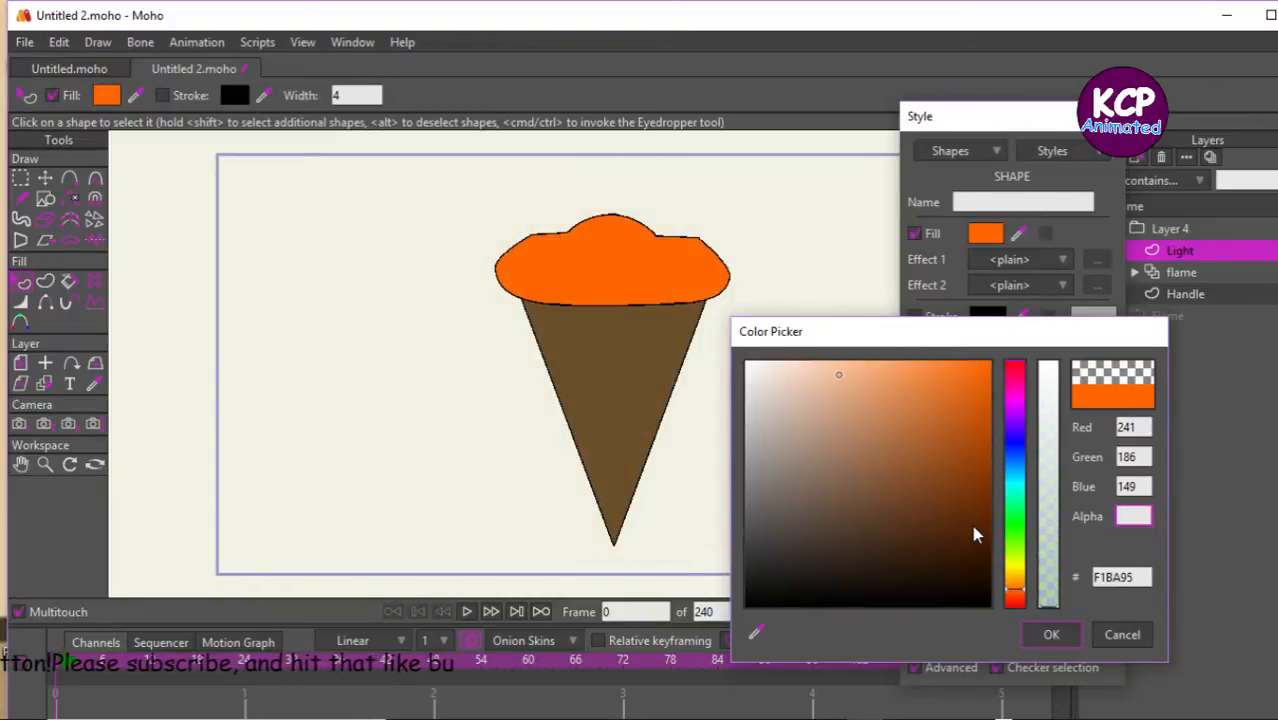
pyautogui.write('75')
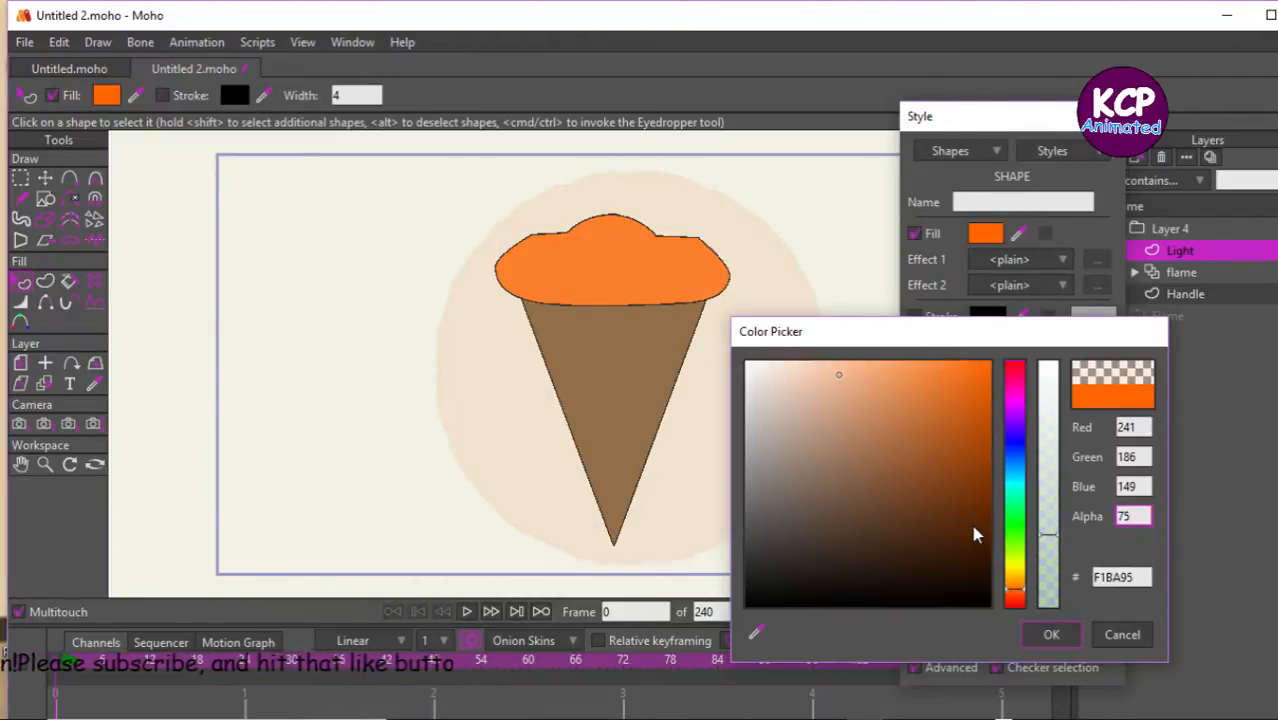
pyautogui.click(1051, 637)
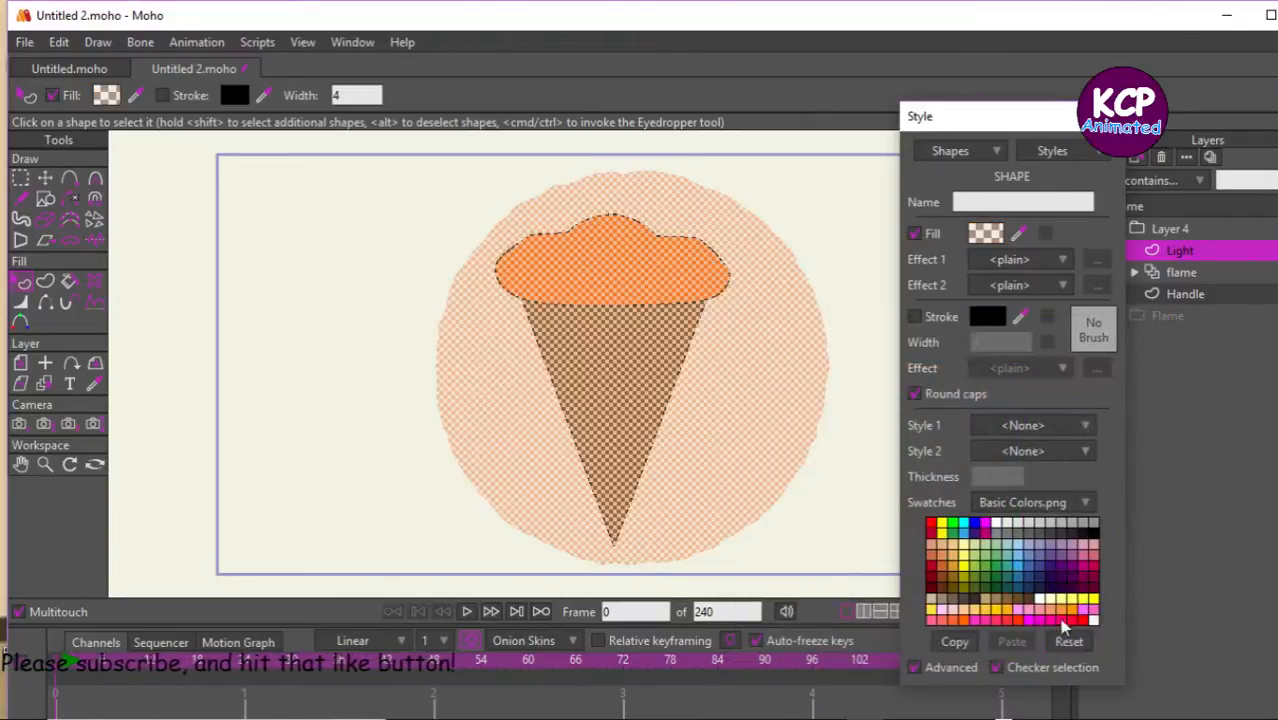
pyautogui.press('Return')
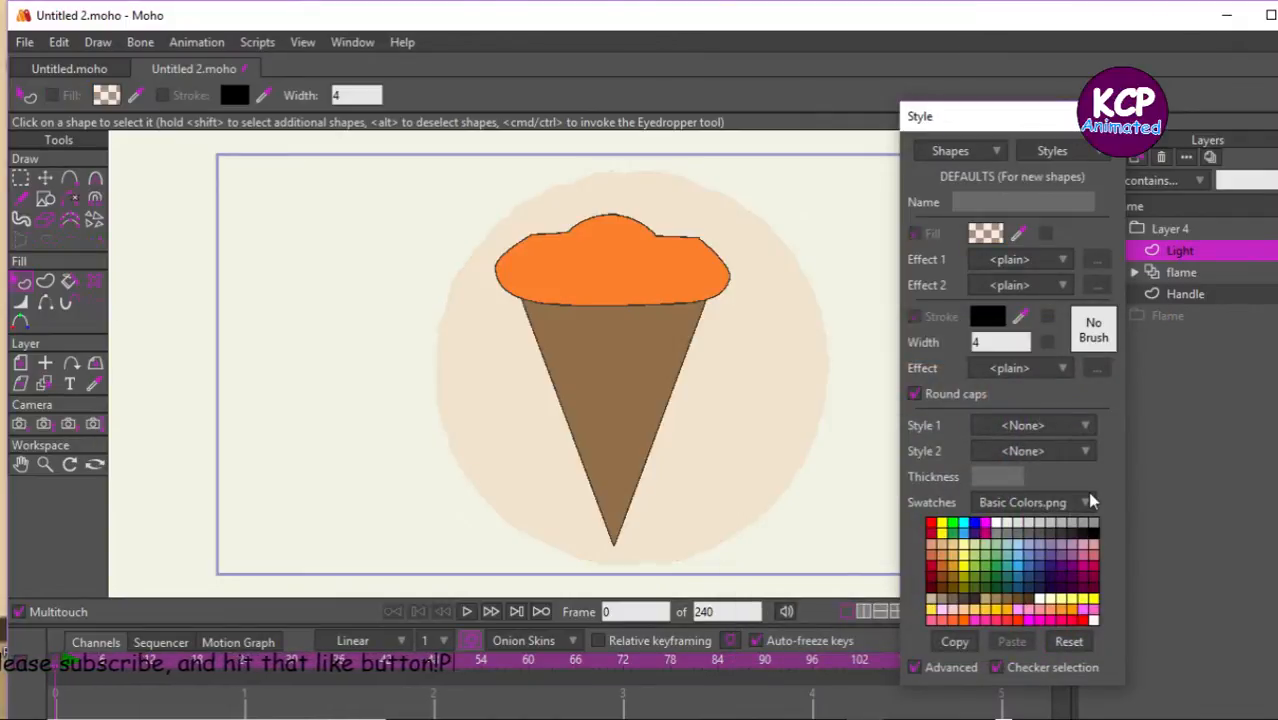
pyautogui.click(1107, 116)
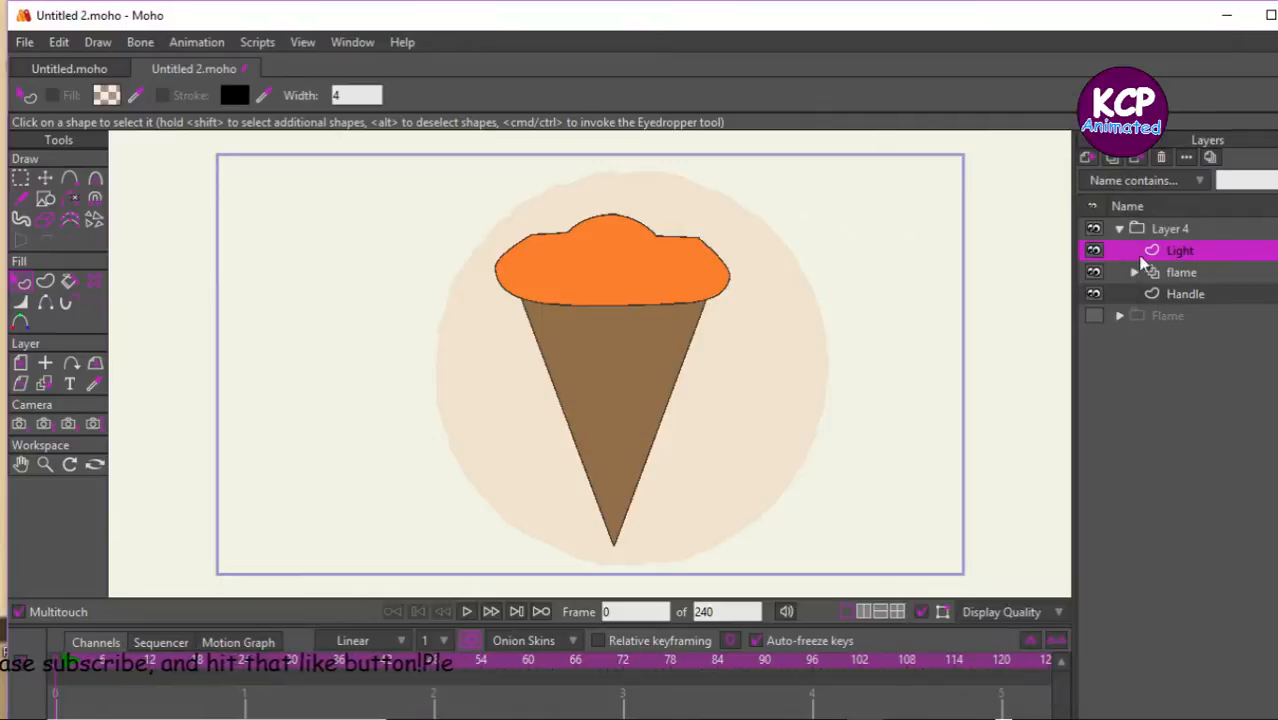
# Add a vector layer directly below the collapsed Layer 4 group and draw a filled rectangle on it slightly larger than the frame.
pyautogui.click(1169, 230)
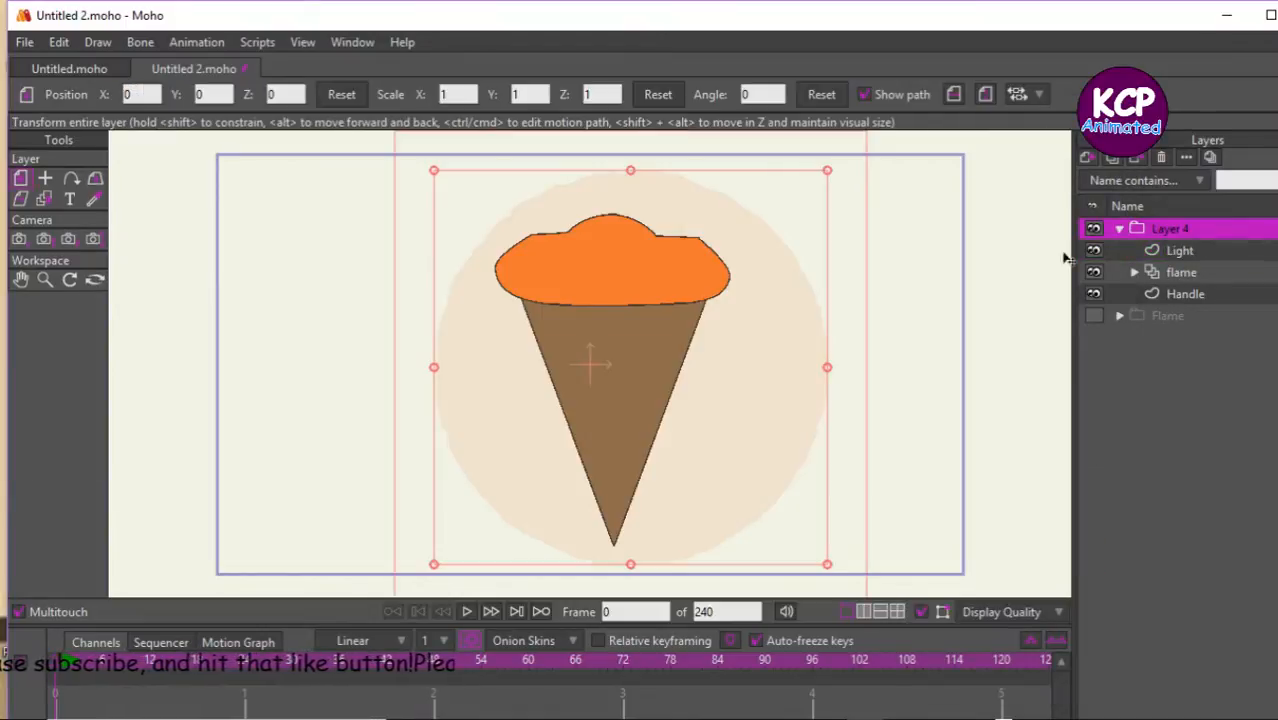
pyautogui.click(1121, 230)
pyautogui.click(1166, 251)
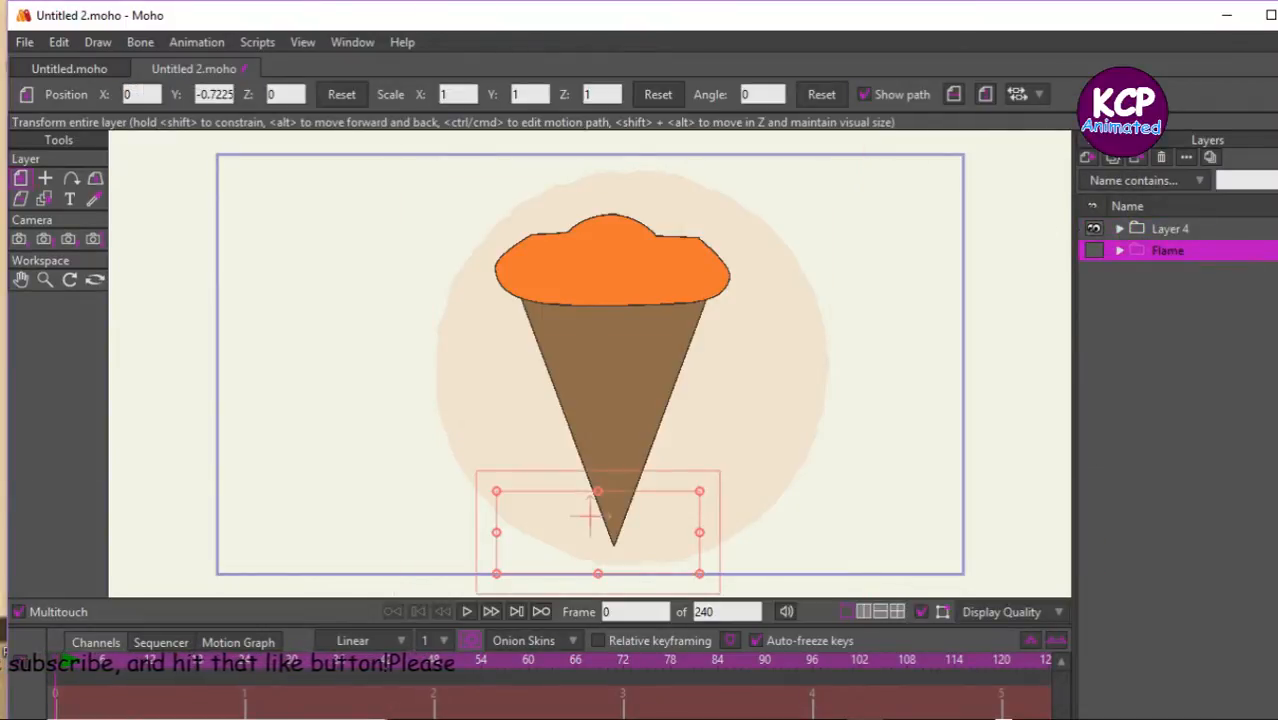
pyautogui.click(1087, 157)
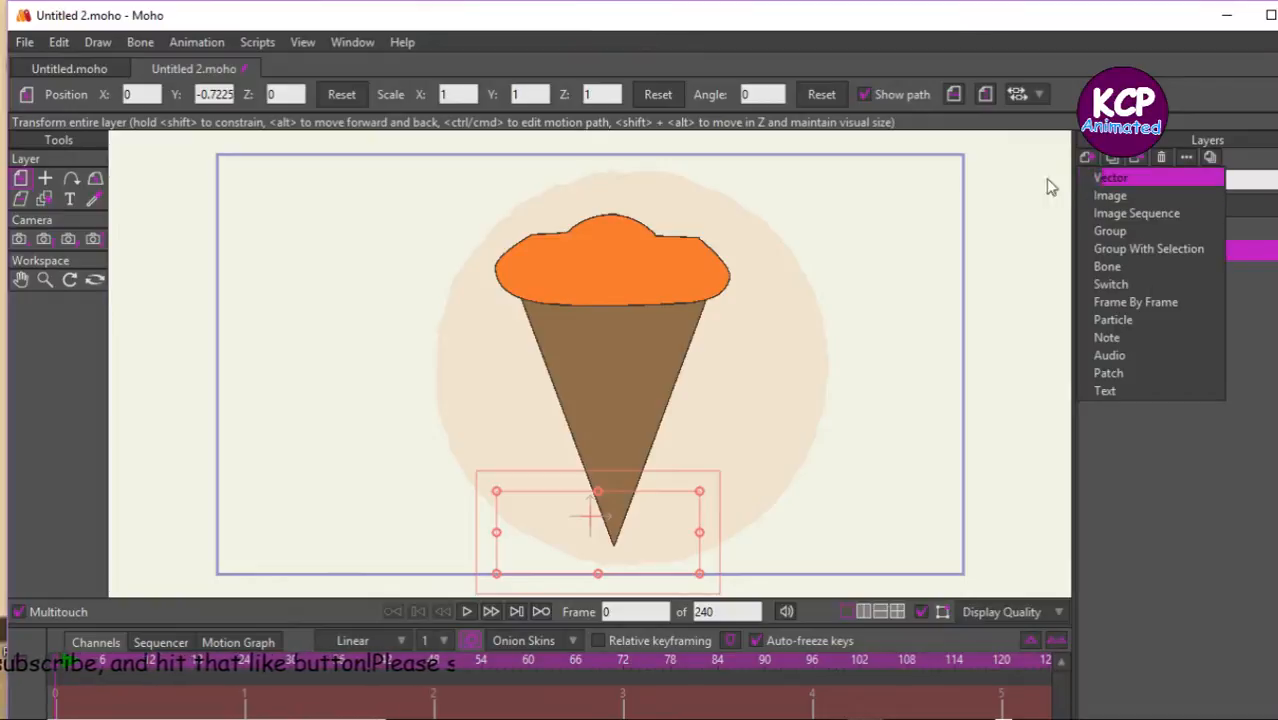
pyautogui.click(1100, 177)
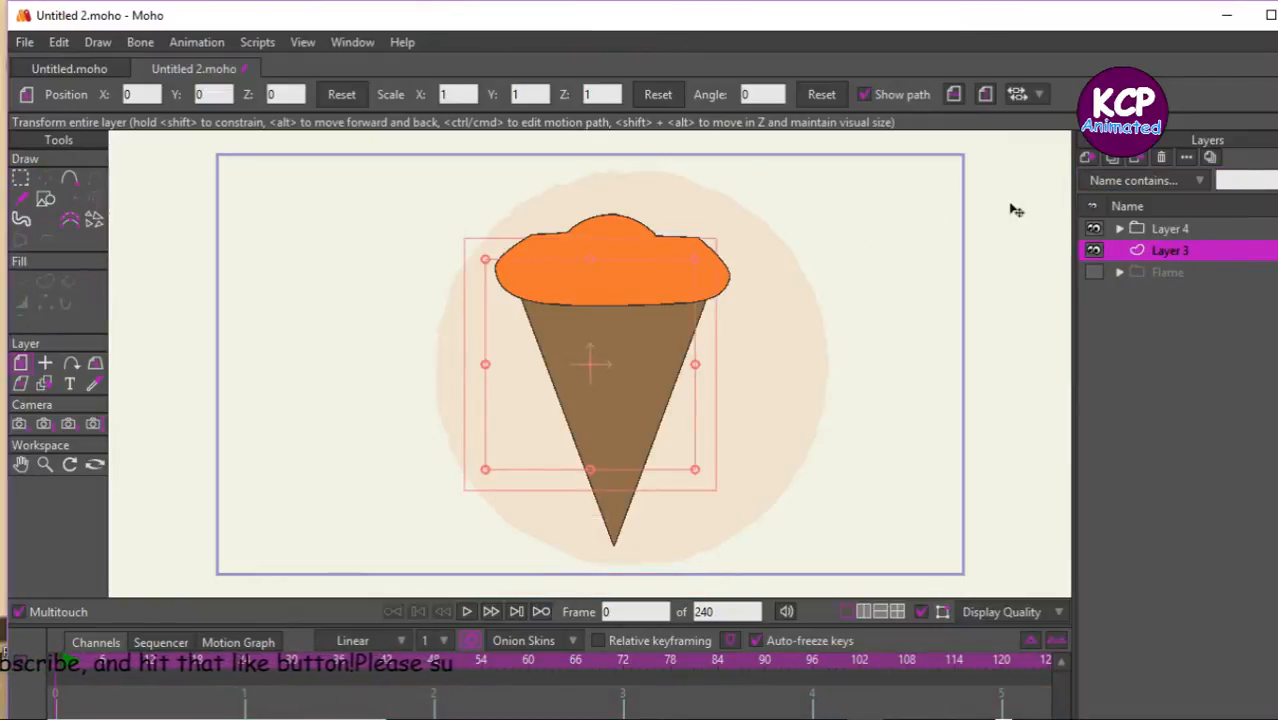
pyautogui.click(45, 198)
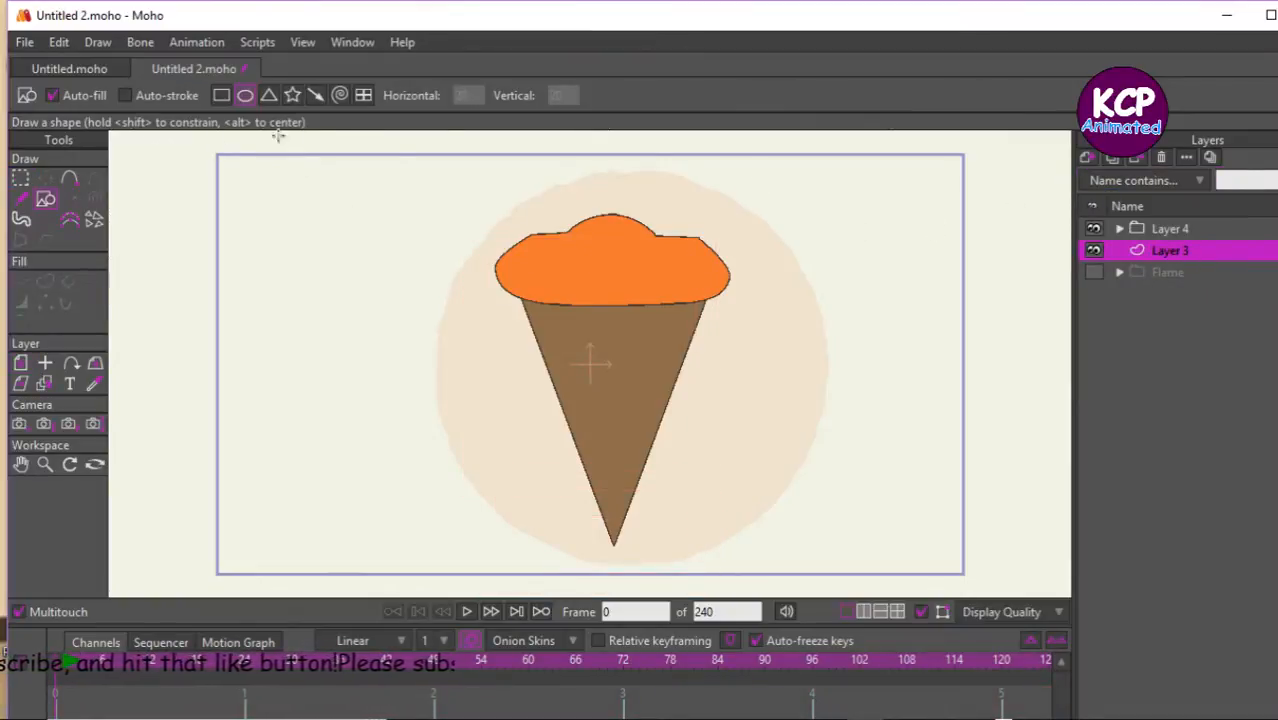
pyautogui.moveTo(199, 144)
pyautogui.mouseDown()
pyautogui.moveTo(280, 166)
pyautogui.moveTo(887, 454)
pyautogui.moveTo(1016, 570)
pyautogui.moveTo(996, 606)
pyautogui.mouseUp()
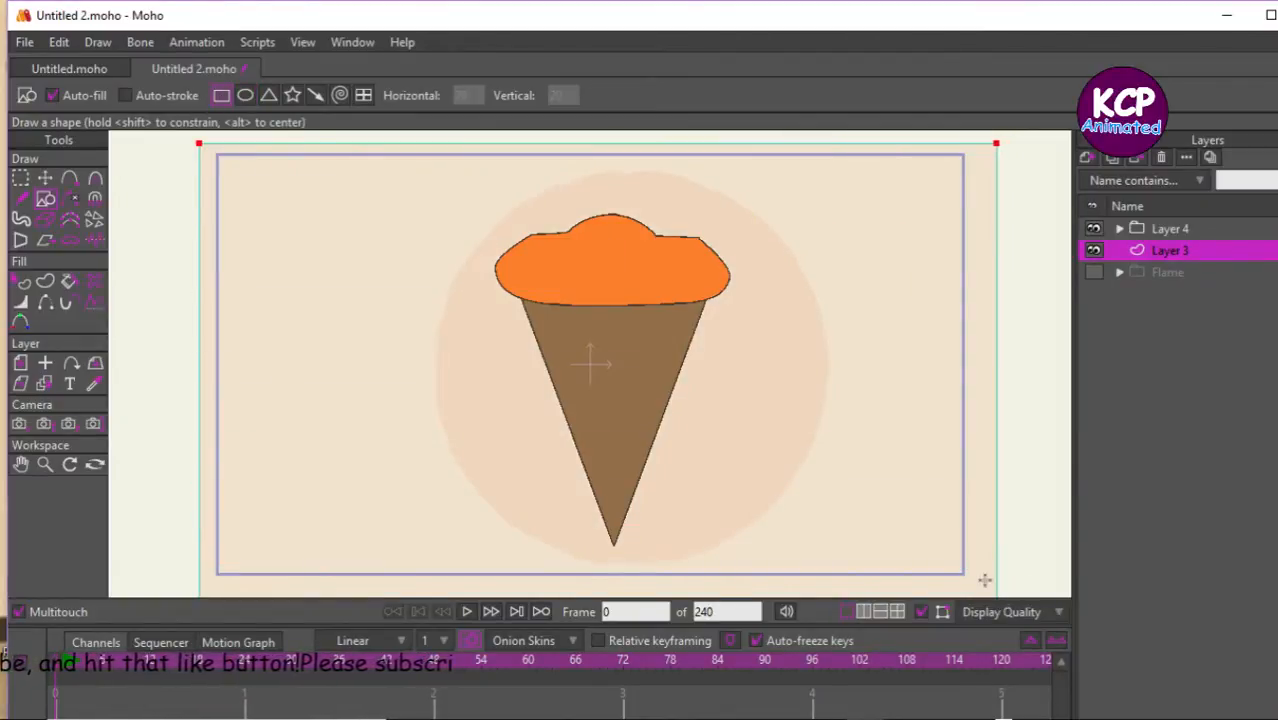
# Fill the background rectangle on Layer 3 with solid black and render the frame to preview it.
pyautogui.click(24, 282)
pyautogui.click(287, 260)
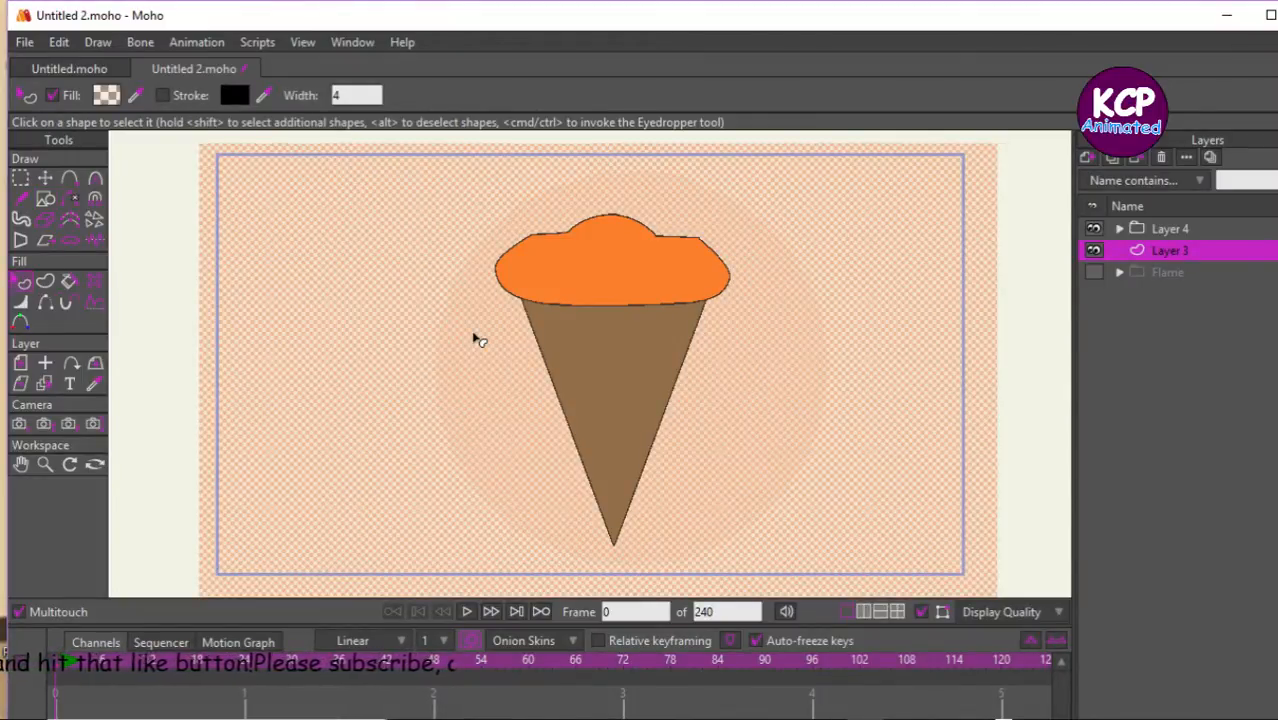
pyautogui.hotkey('ctrl', 't')
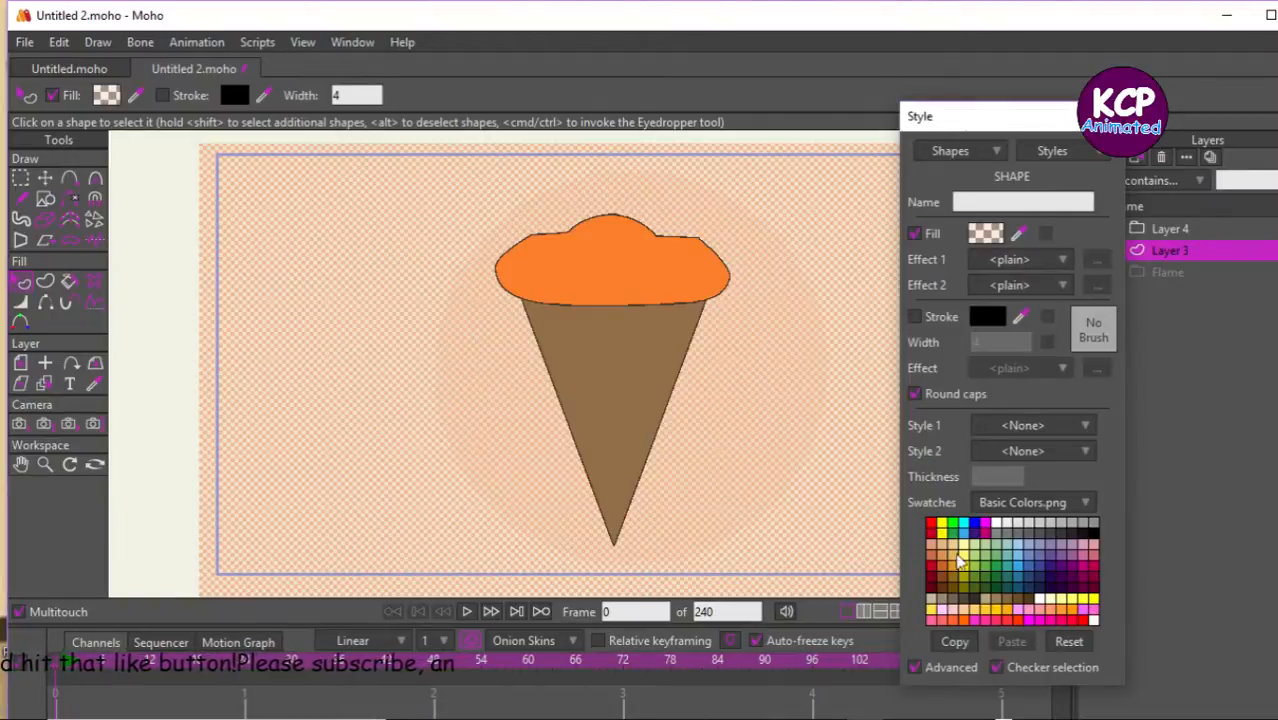
pyautogui.click(1063, 622)
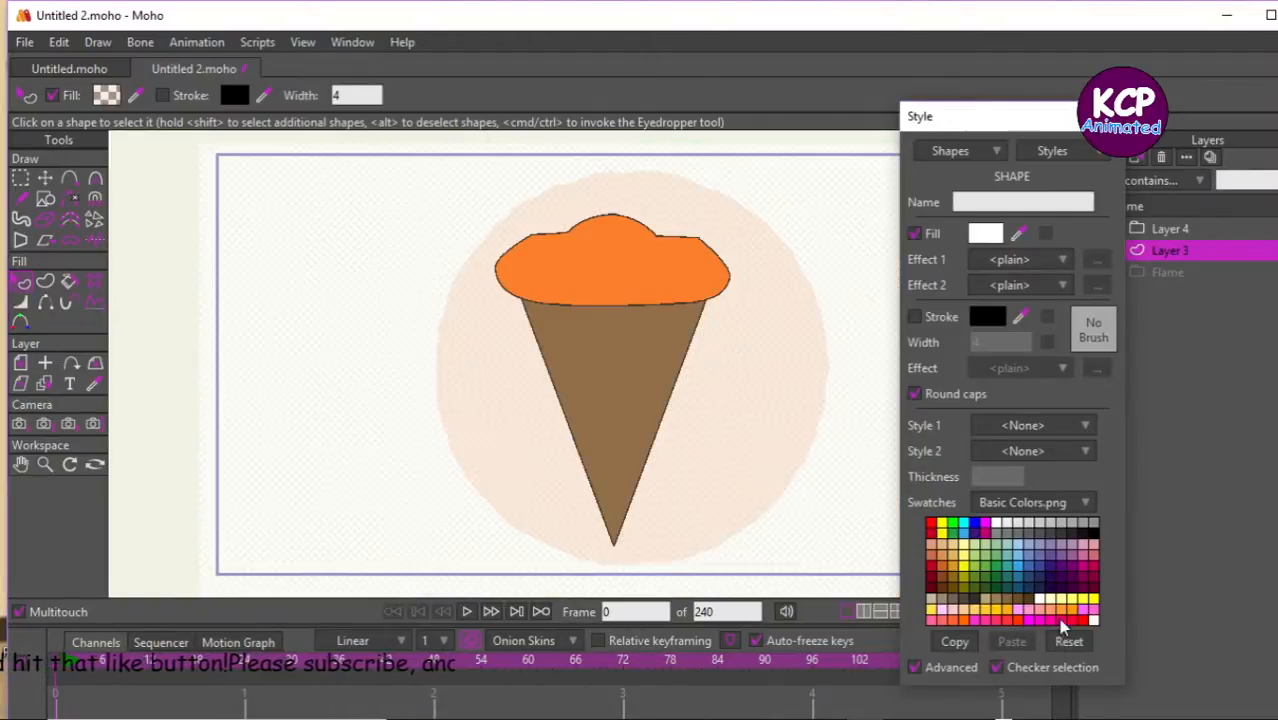
pyautogui.click(1090, 526)
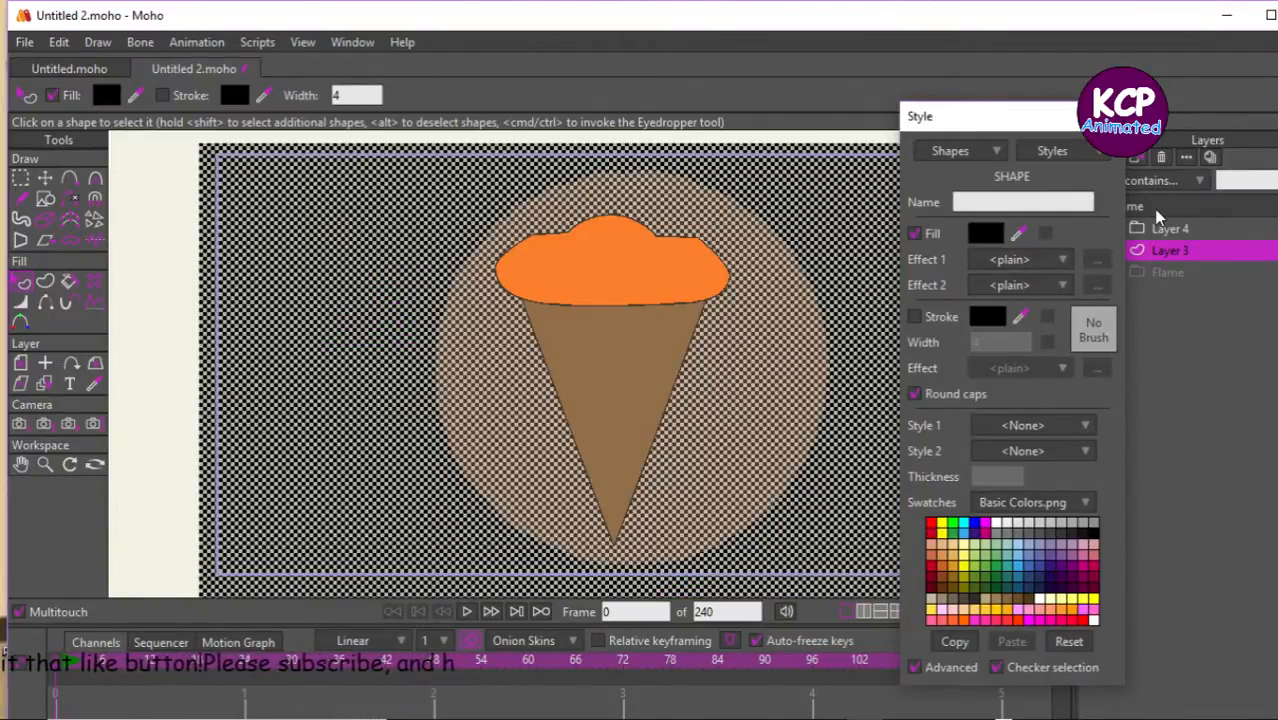
pyautogui.press('Return')
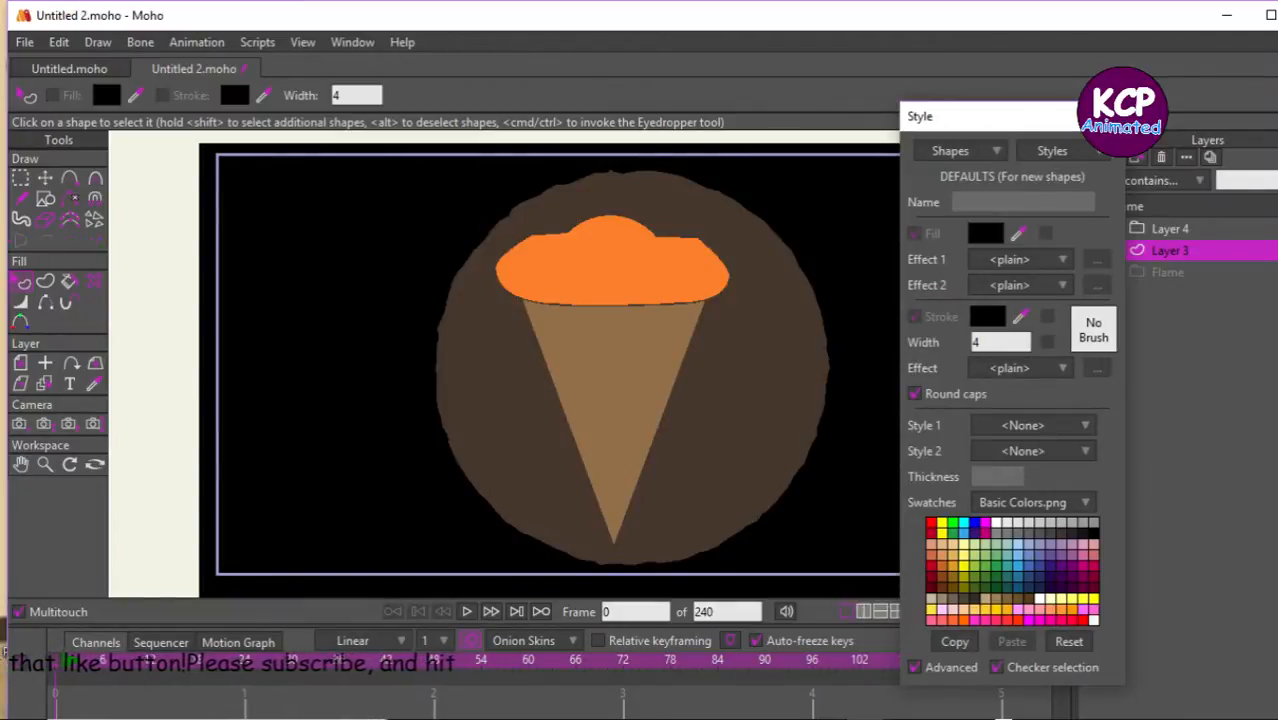
pyautogui.click(1107, 116)
pyautogui.hotkey('ctrl', 'r')
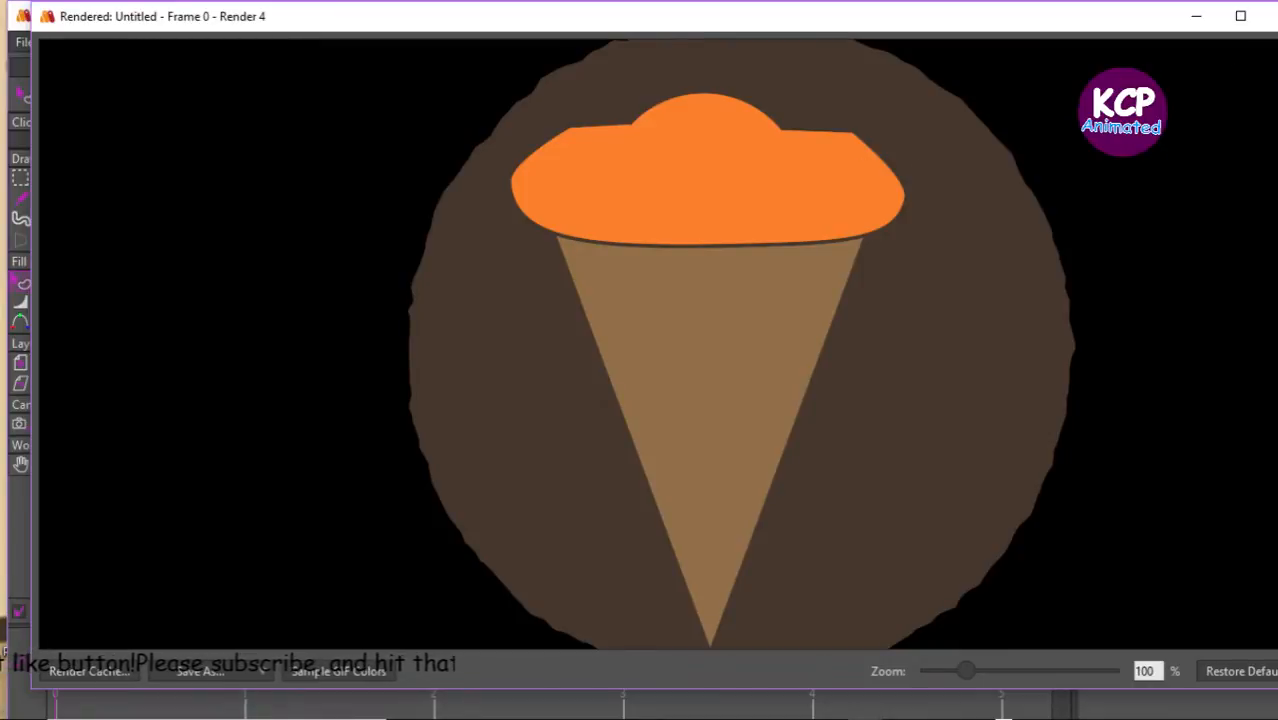
pyautogui.click(1268, 15)
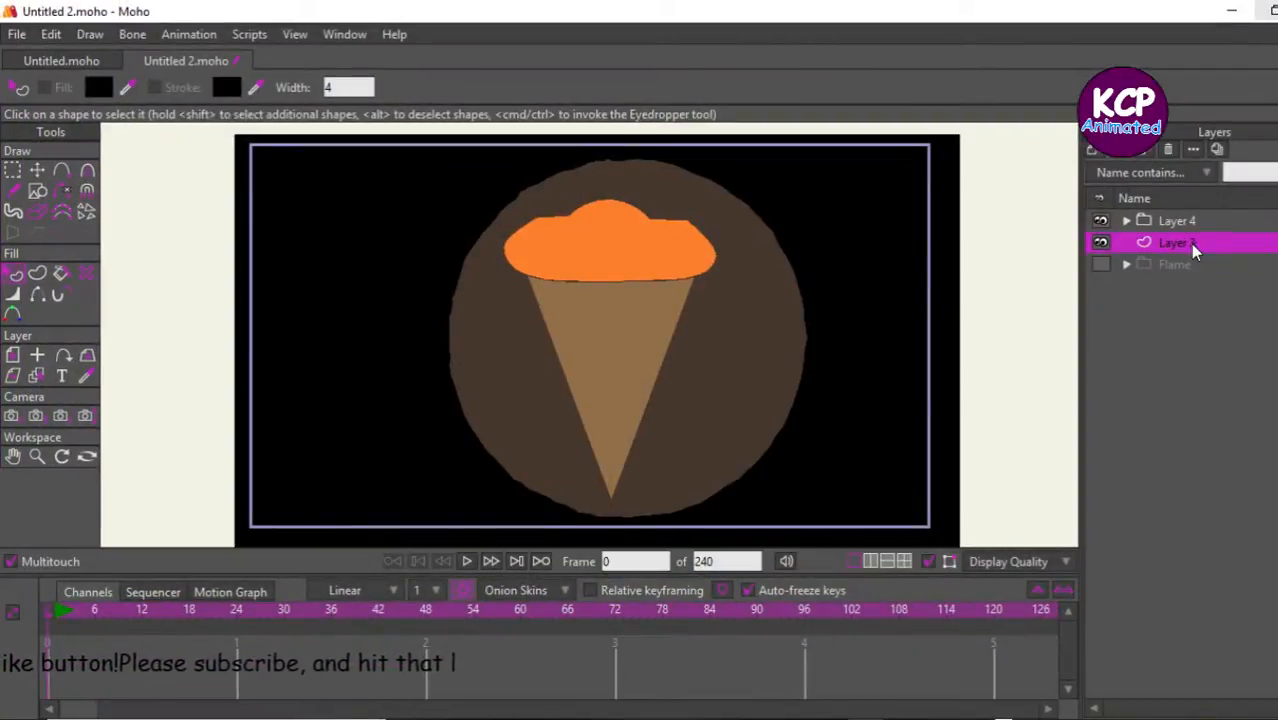
# Set the Light layer's blur radius to 10 in its layer settings.
pyautogui.click(1126, 221)
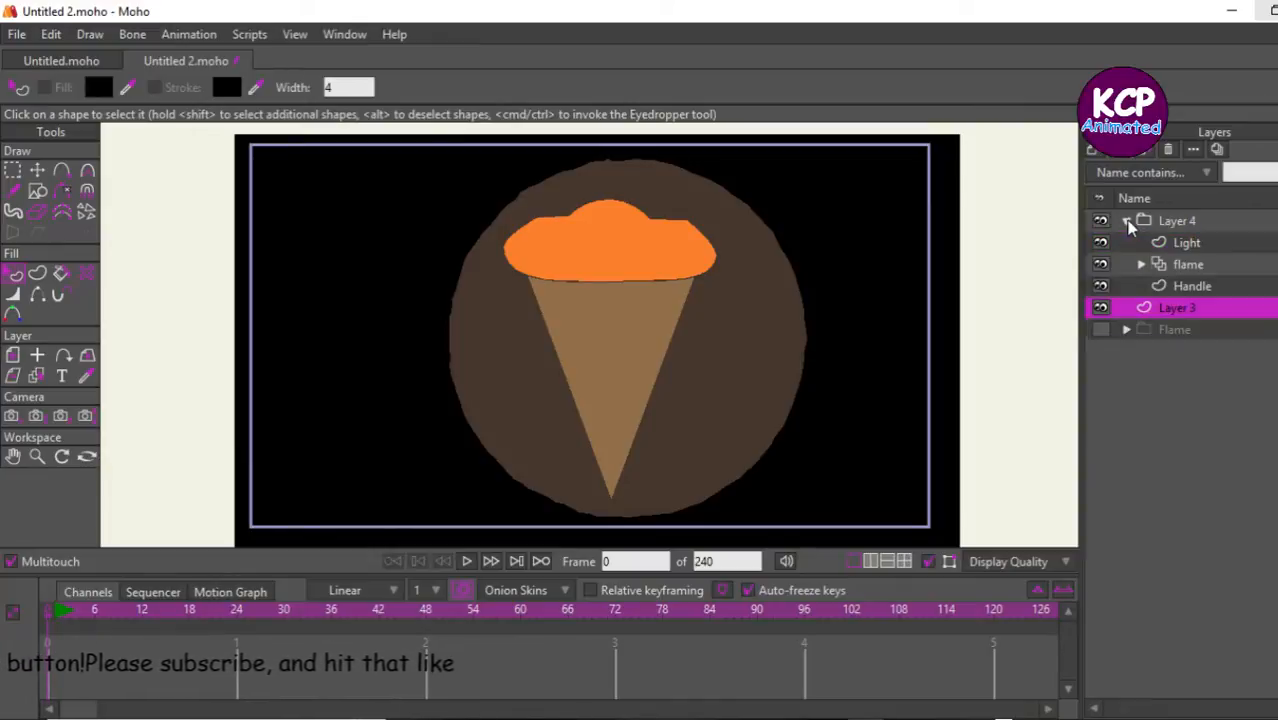
pyautogui.click(1180, 245)
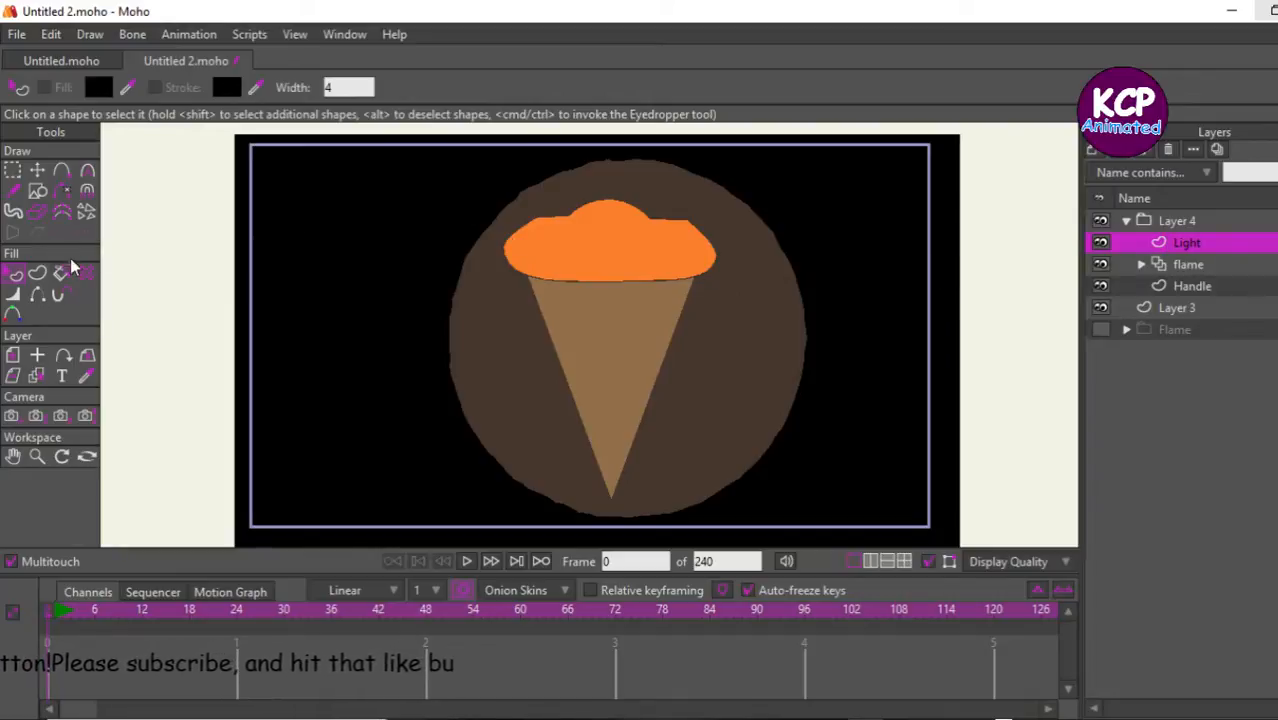
pyautogui.doubleClick(1190, 243)
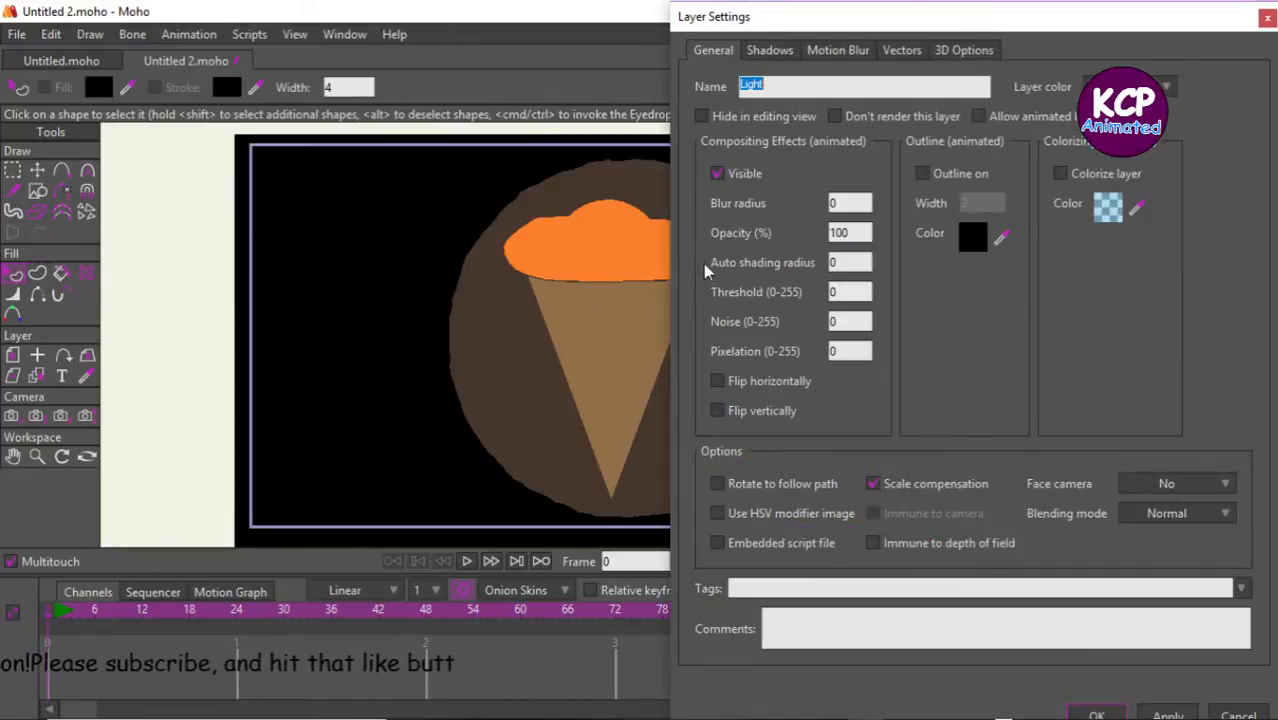
pyautogui.click(859, 201)
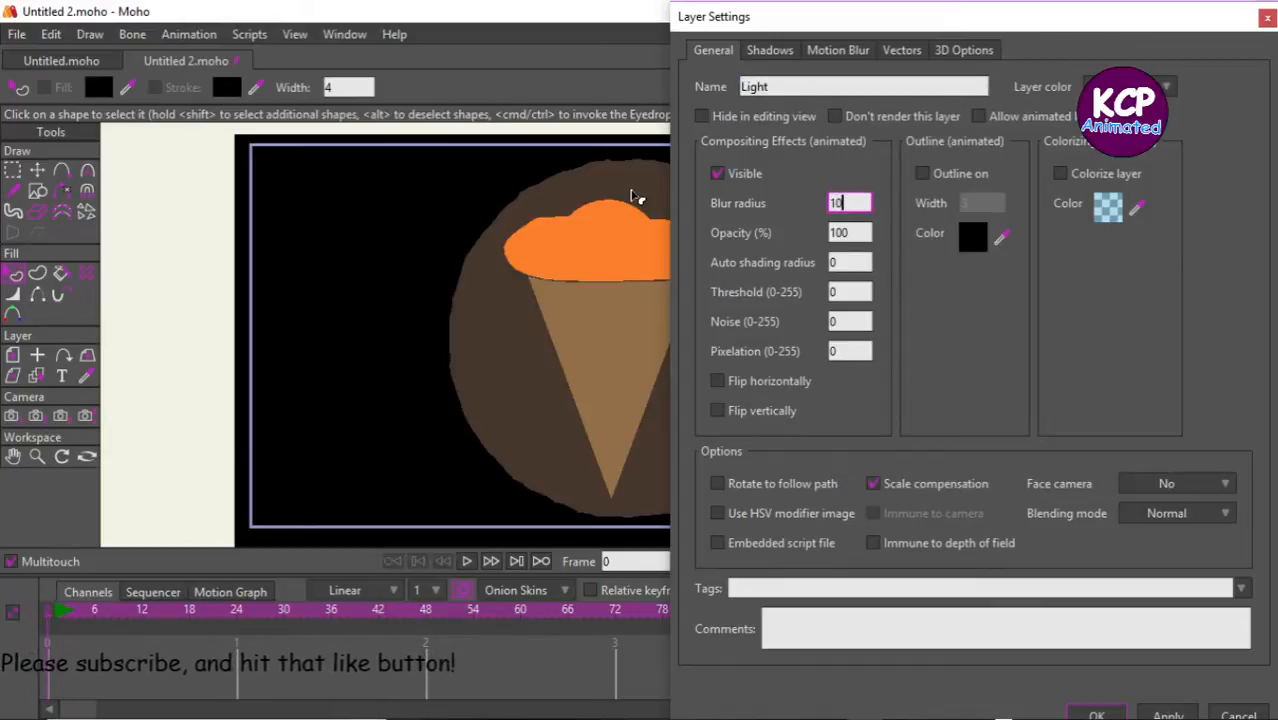
pyautogui.write('10')
pyautogui.press('Return')
# Render the current frame to check the blurred light, play the animation and rewind to frame 0.
pyautogui.hotkey('ctrl', 'r')
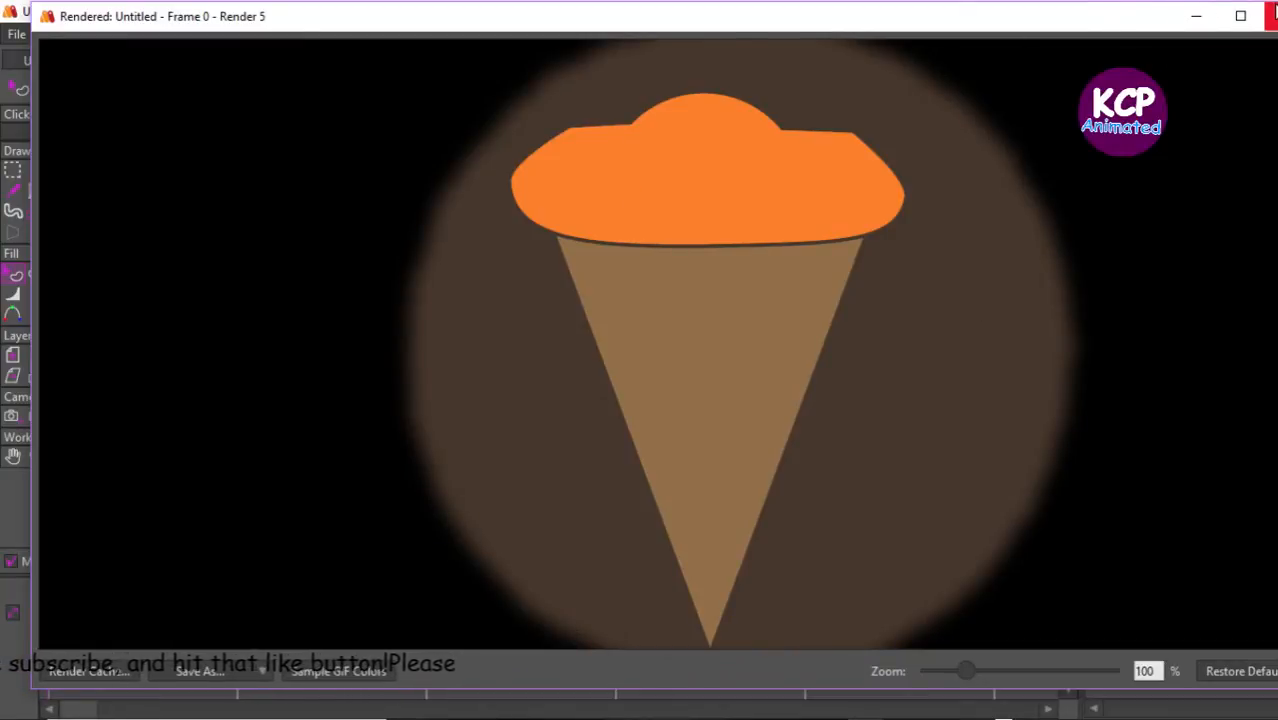
pyautogui.click(1275, 12)
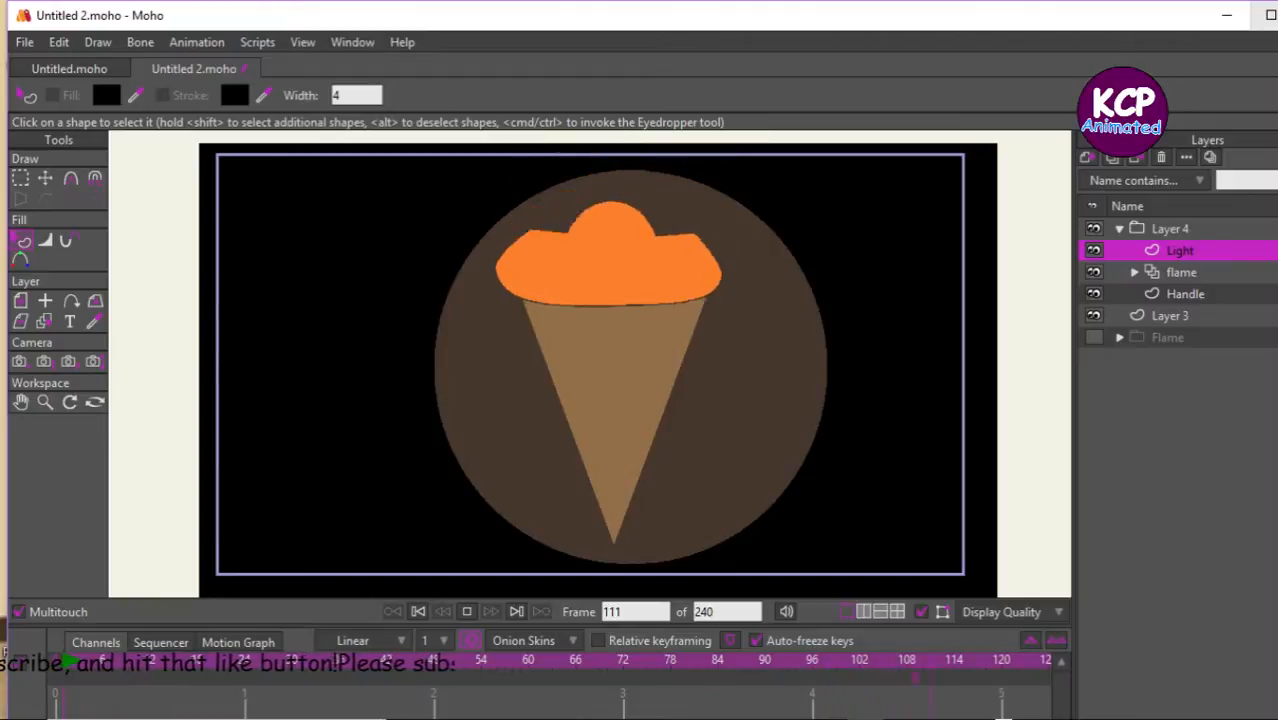
pyautogui.press('space')
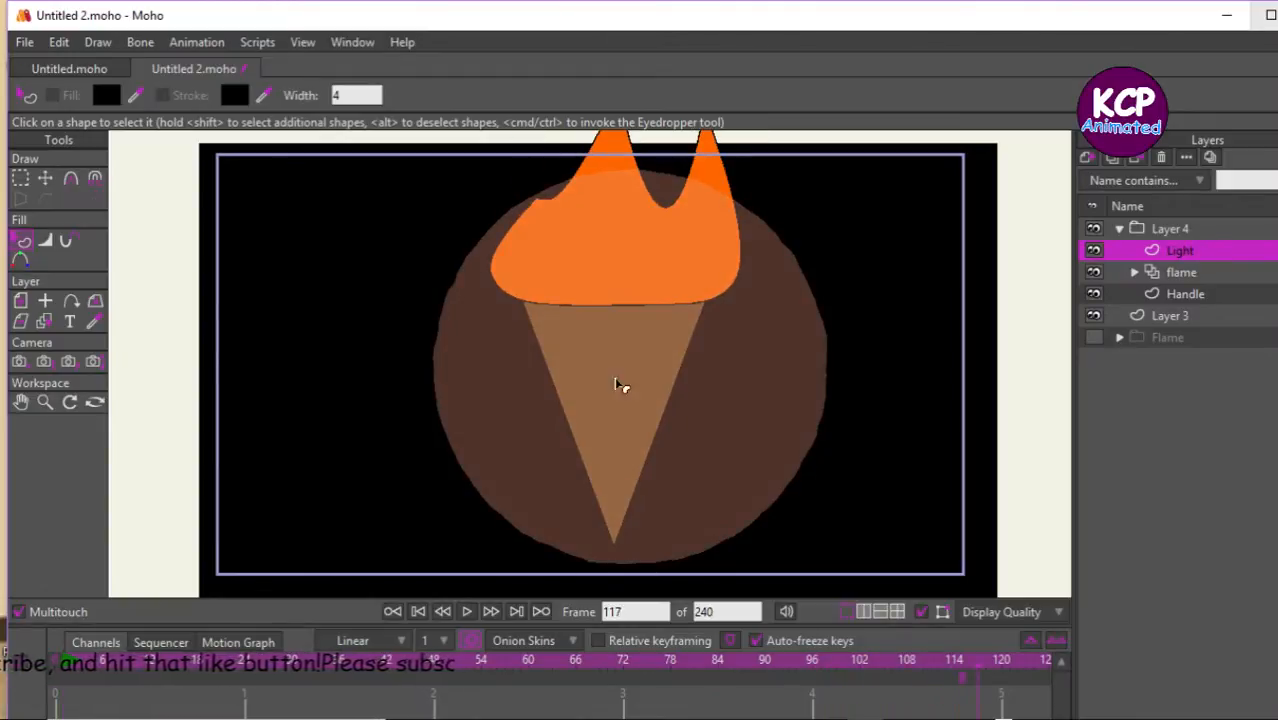
pyautogui.click(419, 611)
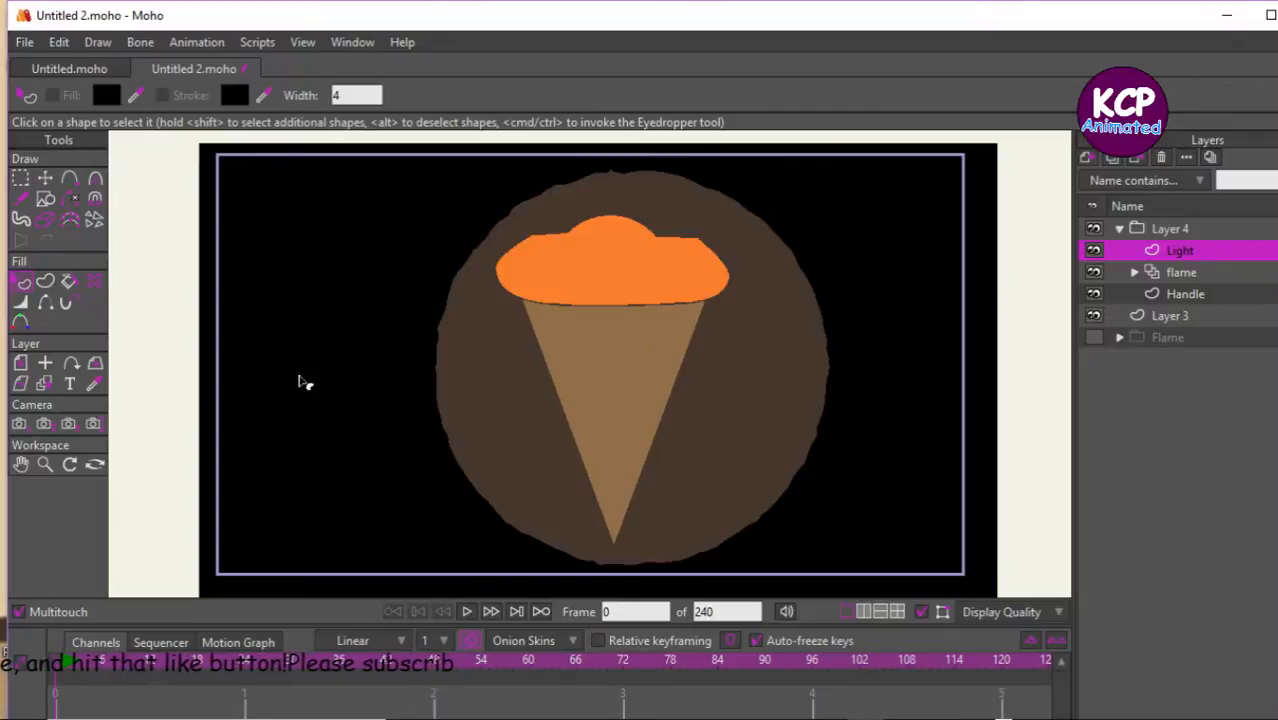
# Move all points of the Light circle up to about X 0.1175, Y 0.7047 so it surrounds the flame.
pyautogui.click(44, 178)
pyautogui.hotkey('ctrl', 'a')
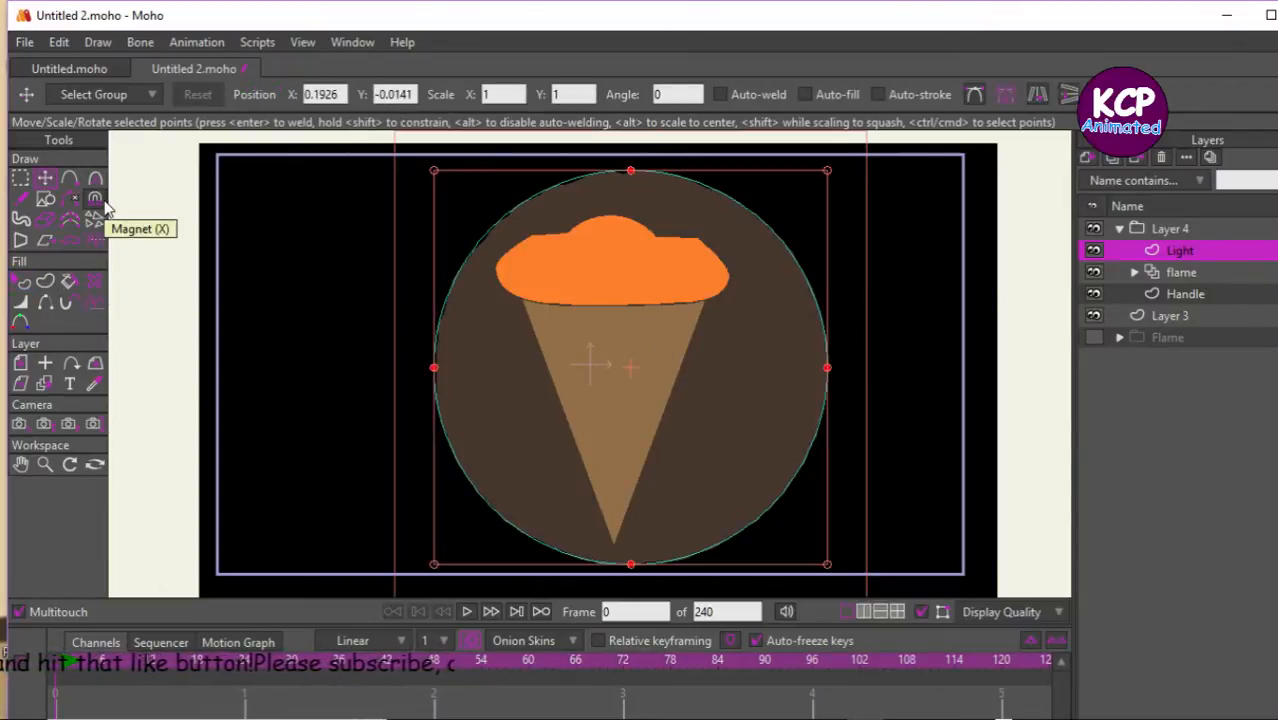
pyautogui.moveTo(923, 441); pyautogui.dragTo(888, 280)
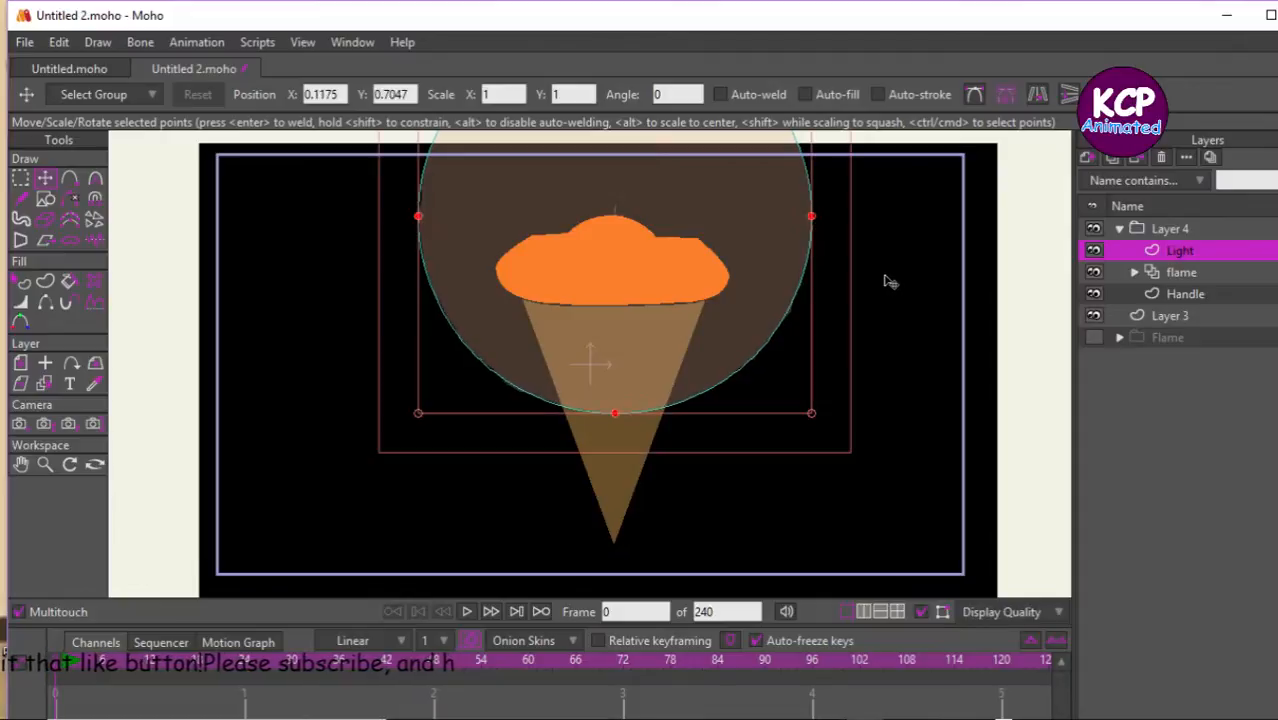
# Set the origin of the Layer 4 group at the bottom tip of the torch handle.
pyautogui.click(1137, 233)
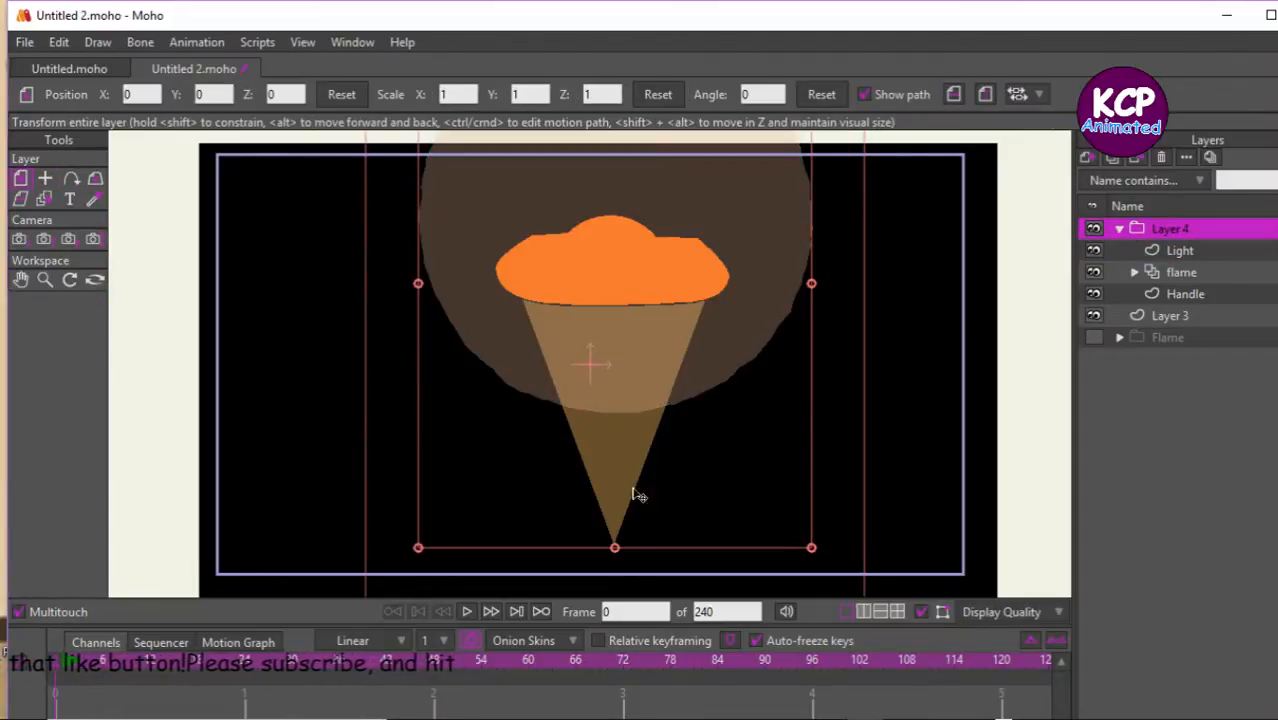
pyautogui.click(45, 178)
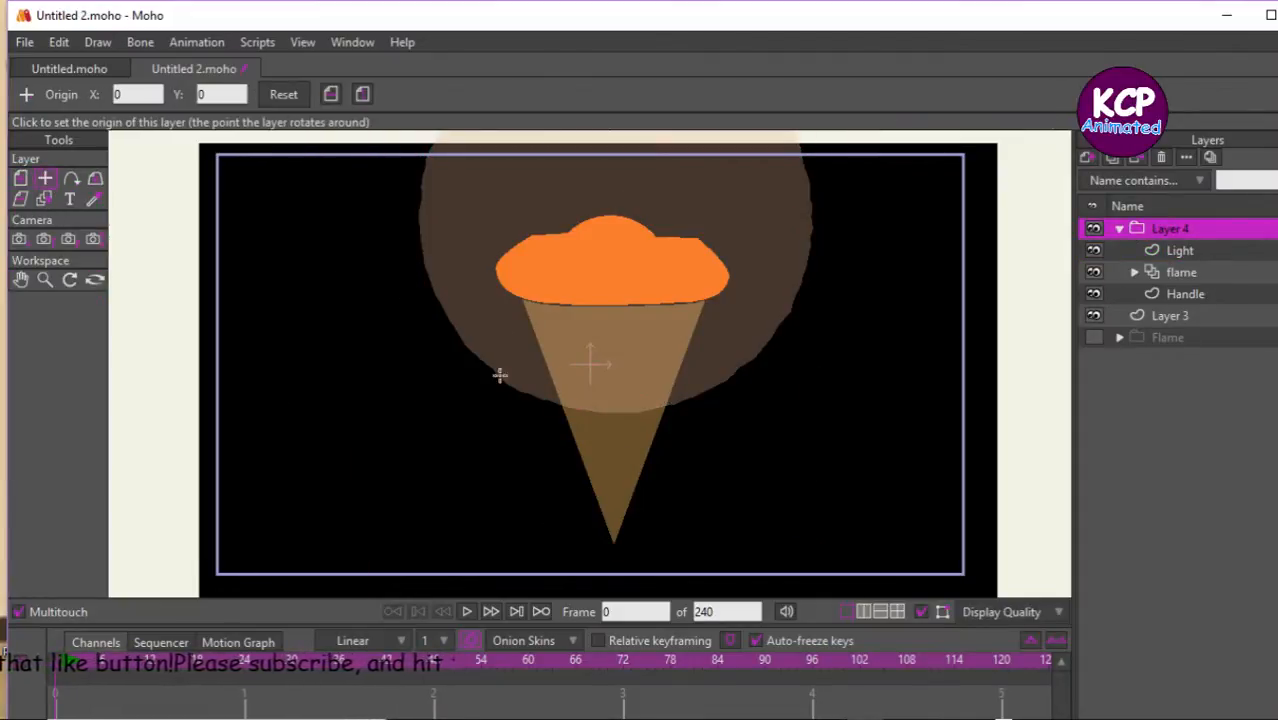
pyautogui.click(614, 545)
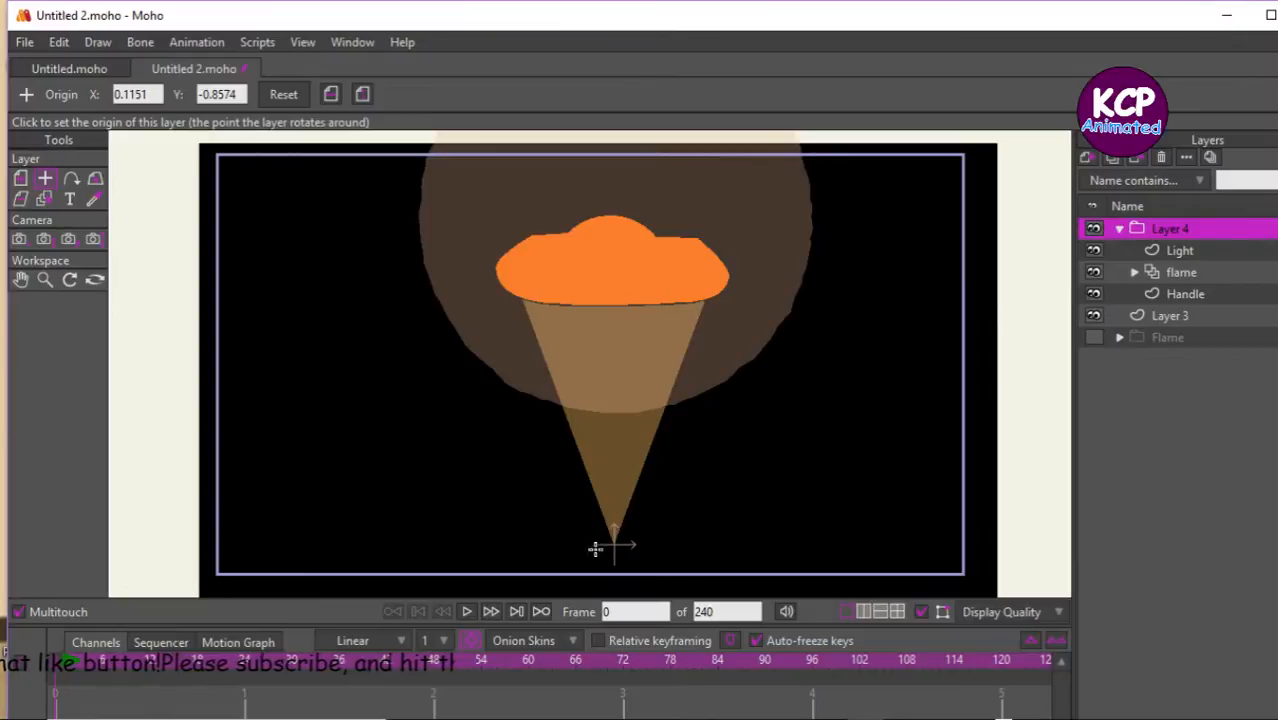
# Scale the whole Layer 4 torch group down uniformly to about 0.7252 so the light fits inside the frame.
pyautogui.click(20, 178)
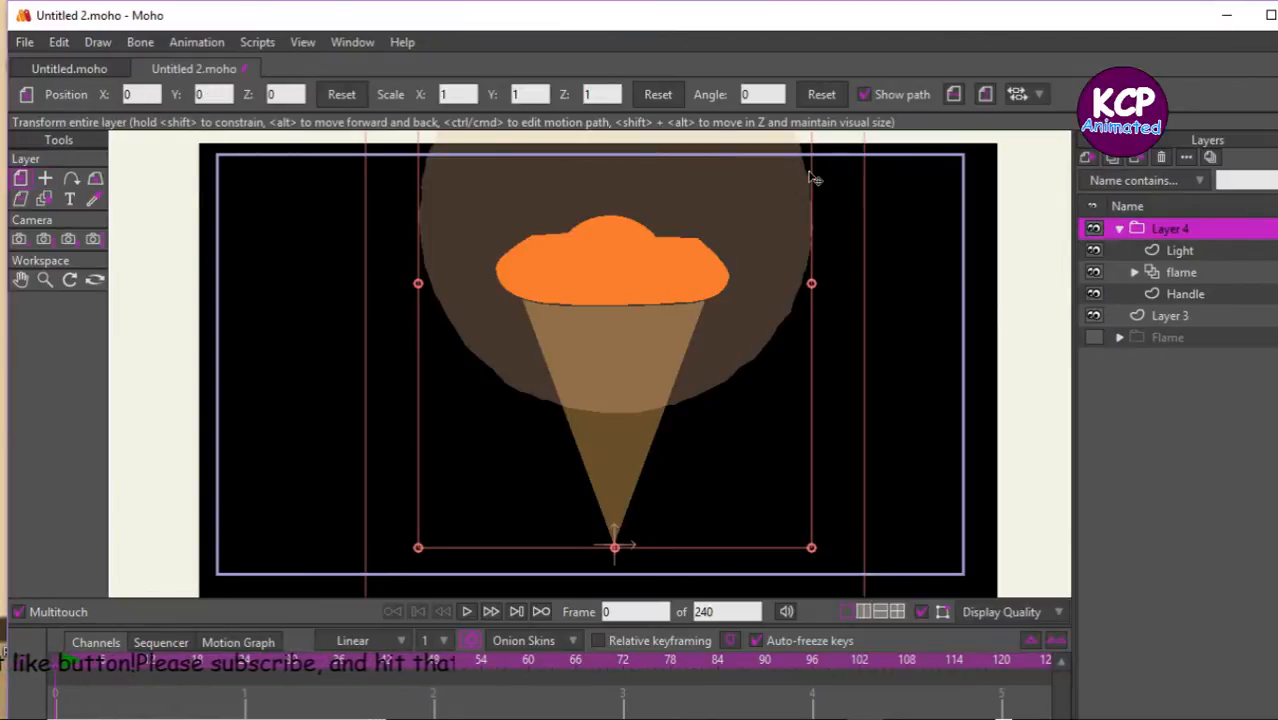
pyautogui.scroll(-2, 815, 178)
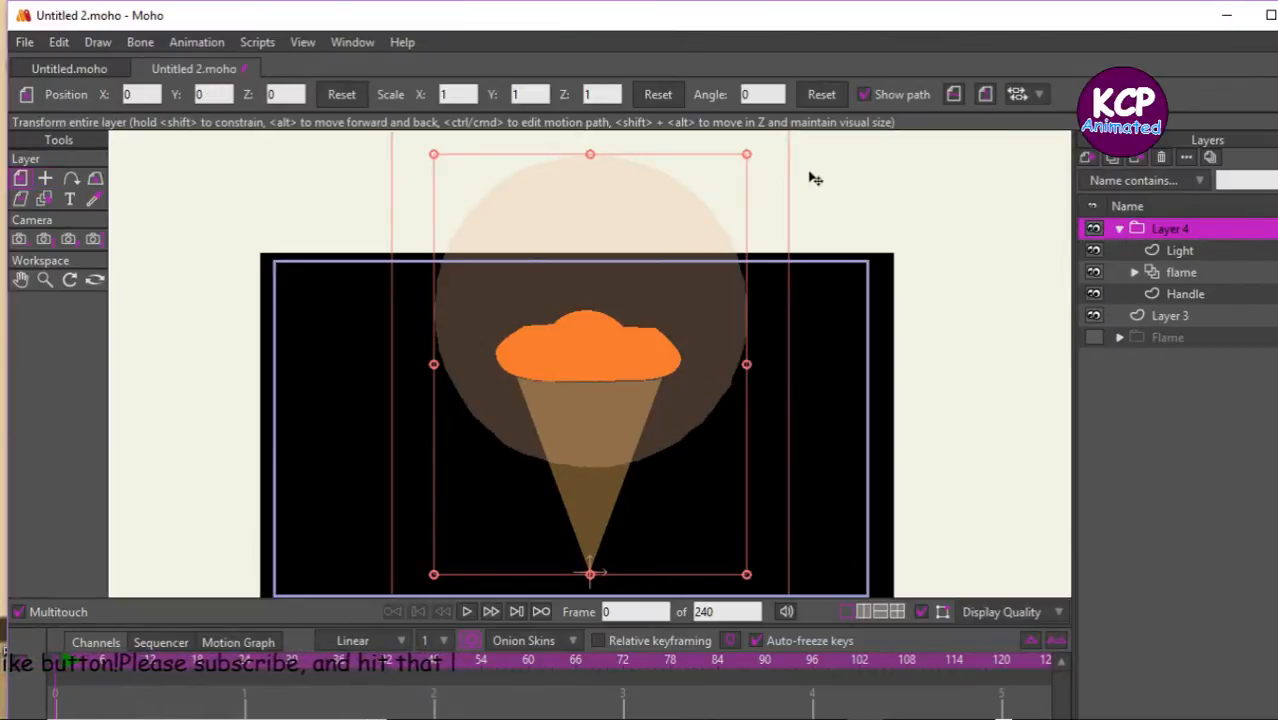
pyautogui.moveTo(748, 158); pyautogui.dragTo(700, 253)
# Play the animation to frame 42 and render that frame to check the finished torch.
pyautogui.press('space')
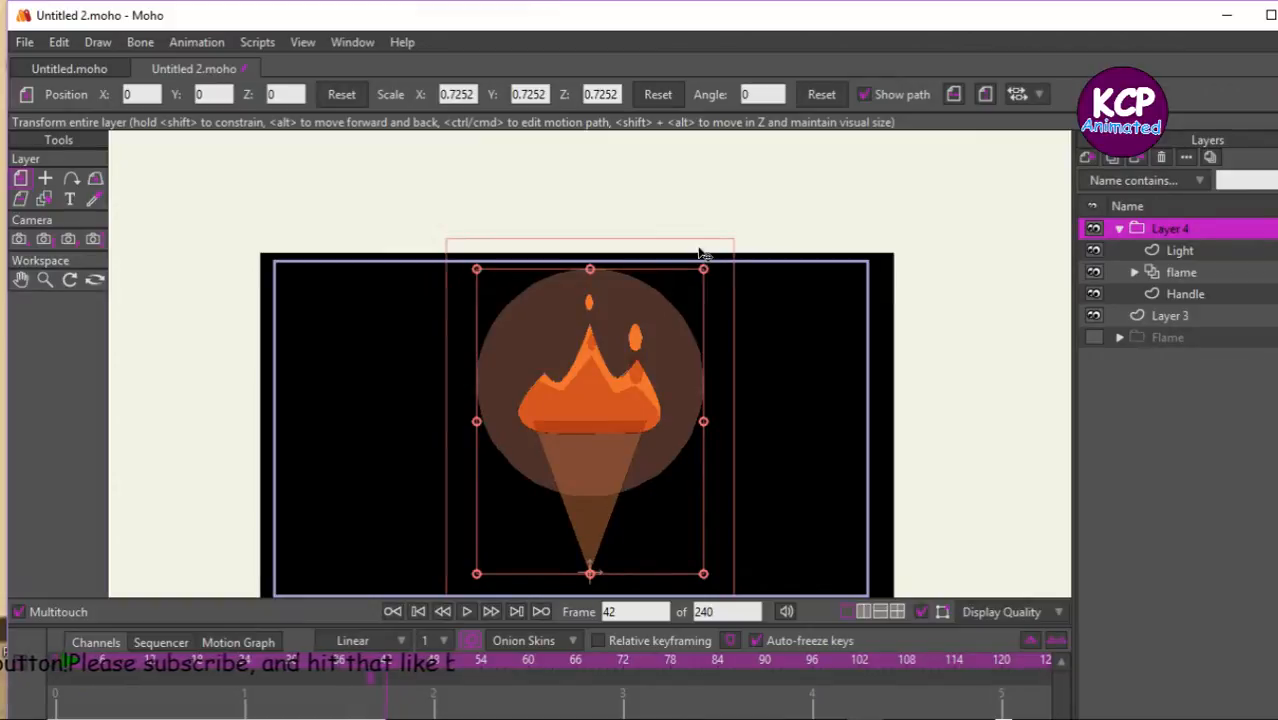
pyautogui.hotkey('ctrl', 'r')
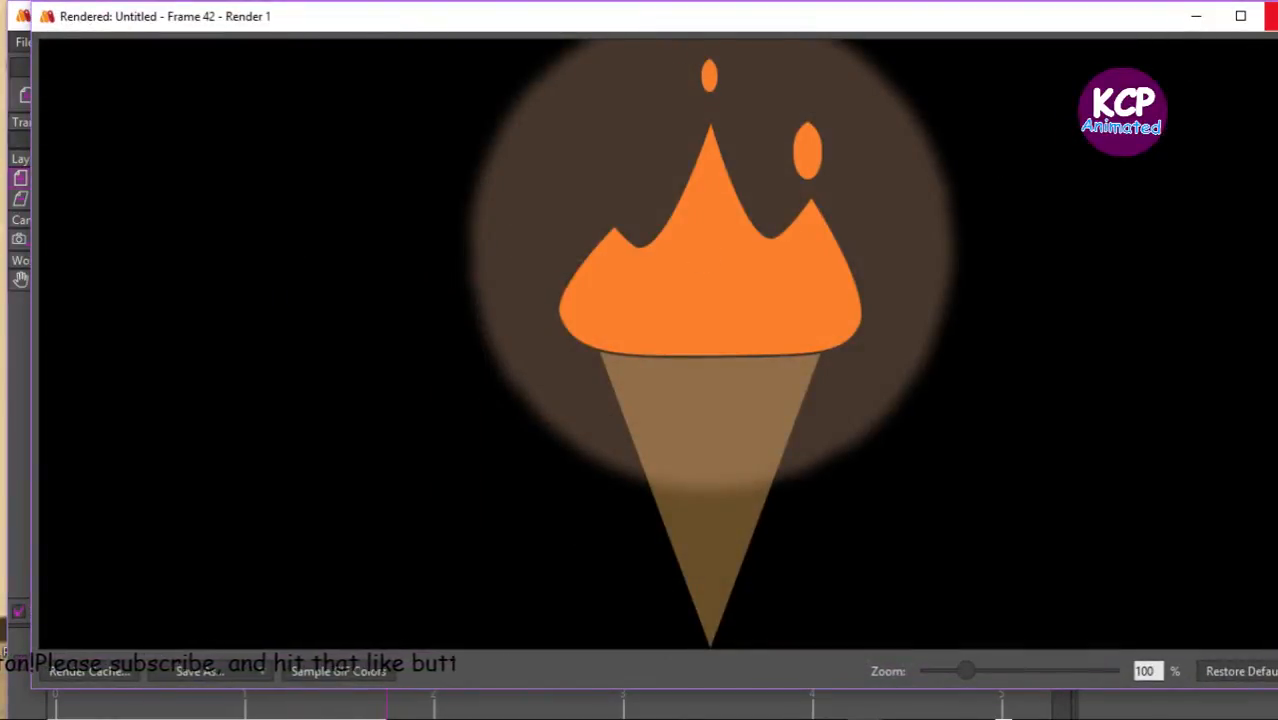
pyautogui.click(1268, 16)
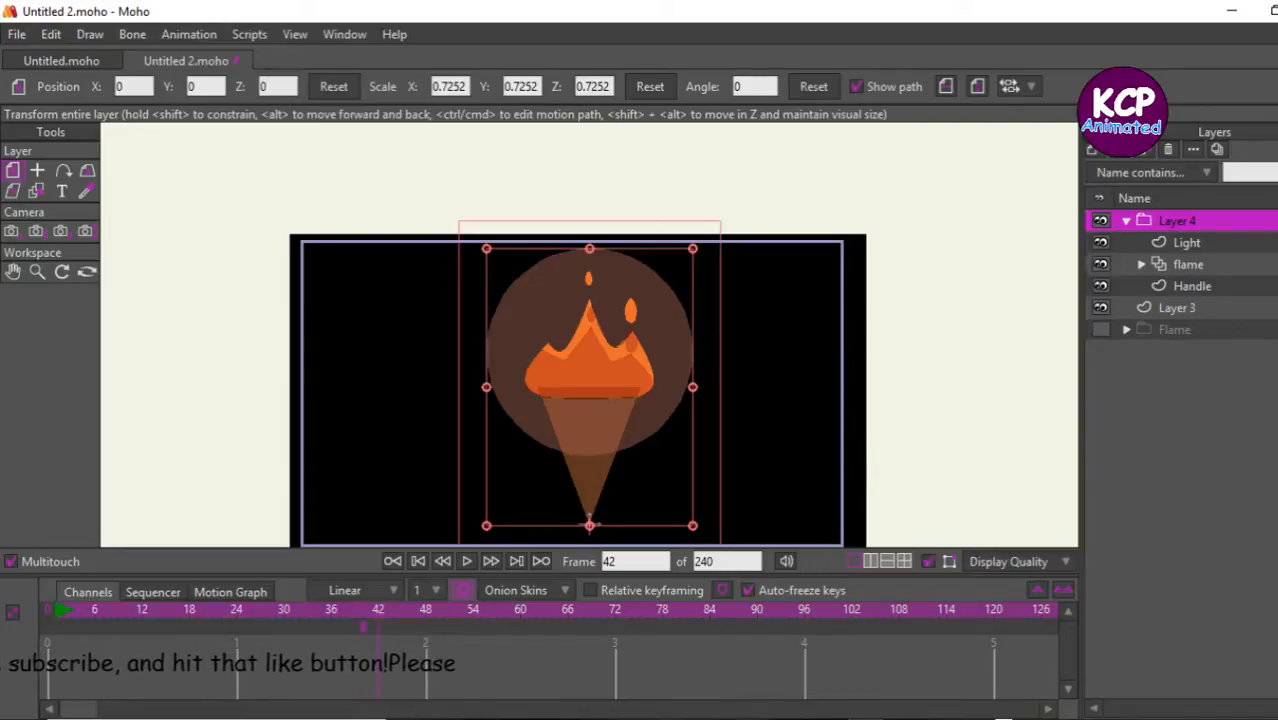
pyautogui.moveTo(754, 719)
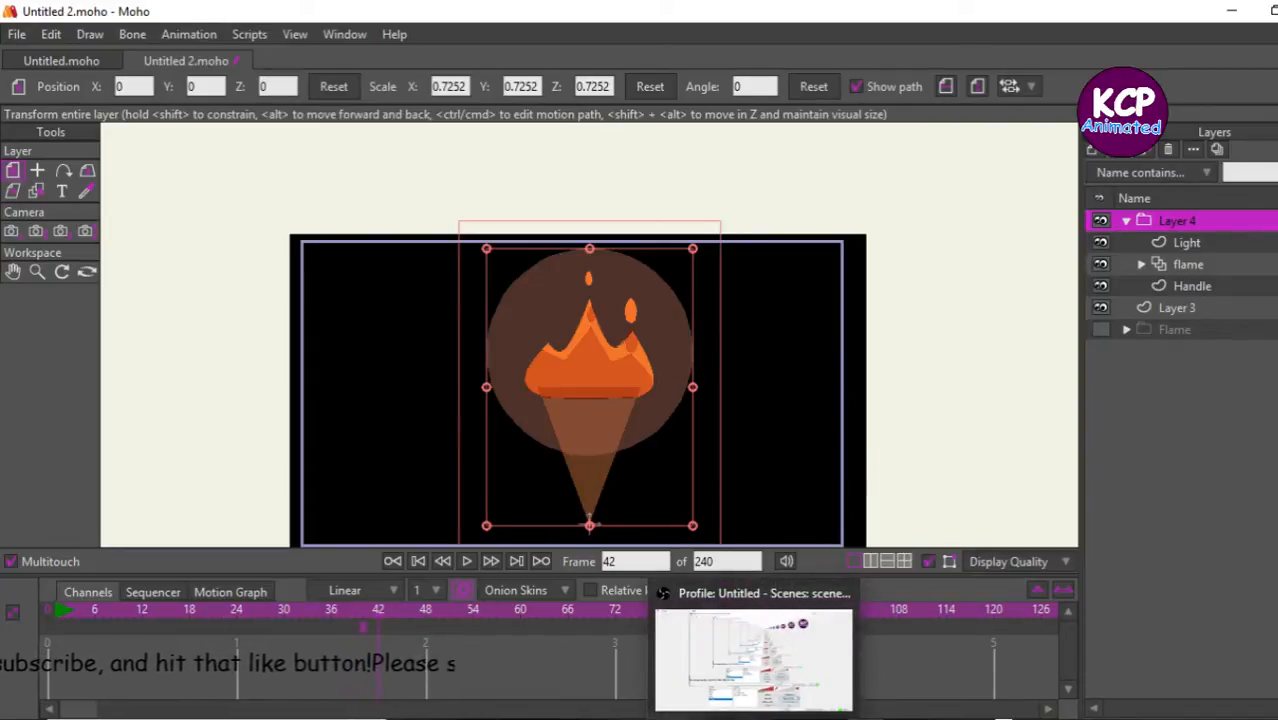
pyautogui.click(754, 715)
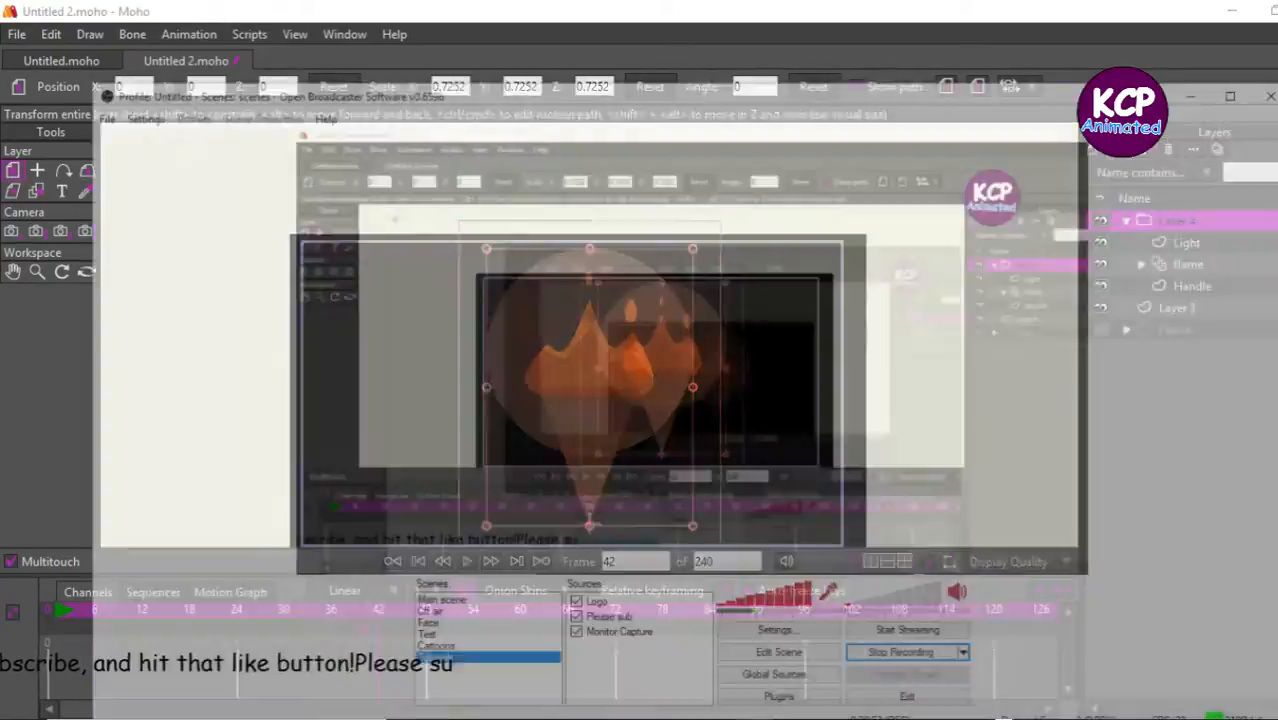